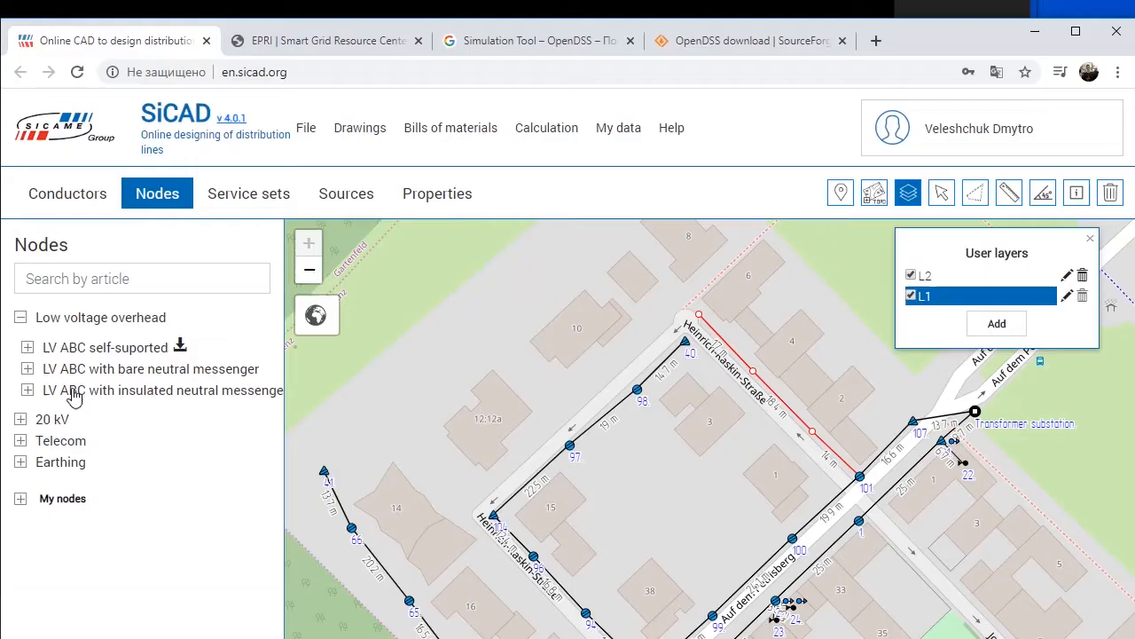
Step: Place LV ABC self-supported suspension poles at the two empty nodes on the line between poles 128 and 101
left_click(96, 348)
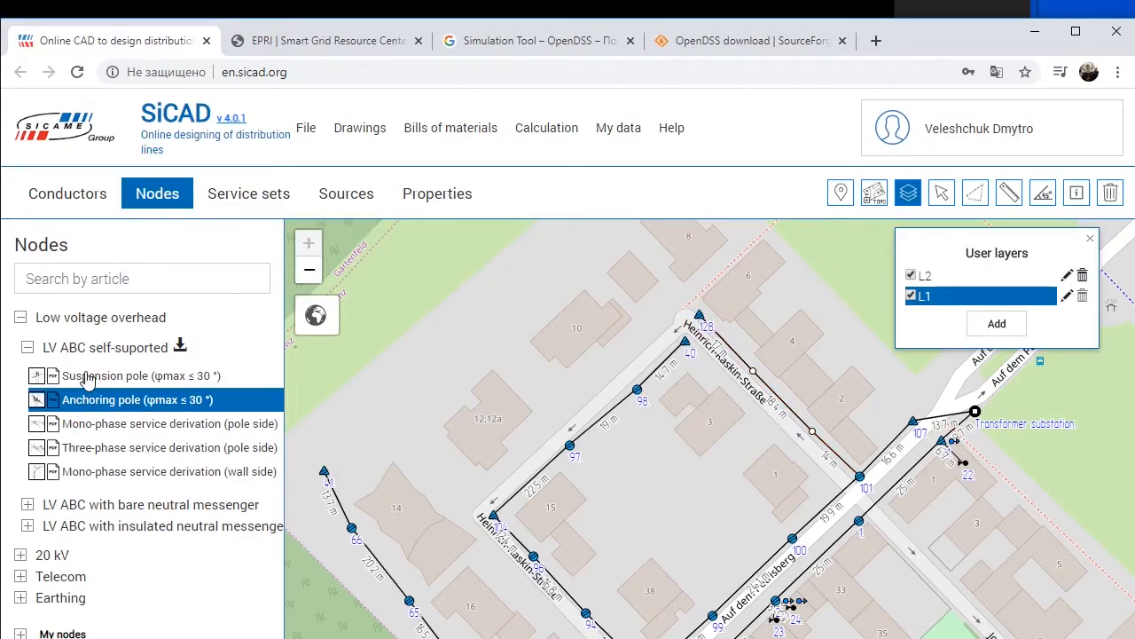
left_click(84, 375)
left_click(753, 372)
left_click(812, 433)
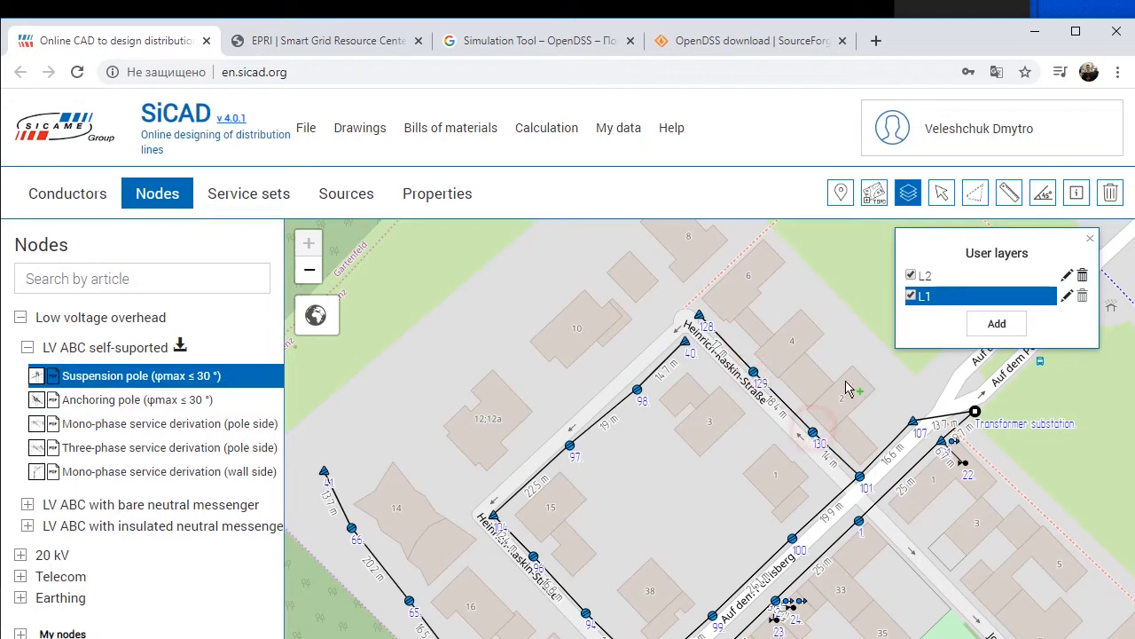
Step: Add a single-phase service set max 15 kW from each of poles 128, 129 and 130 to the adjacent houses
left_click_drag(849, 393, 738, 461)
left_click(220, 197)
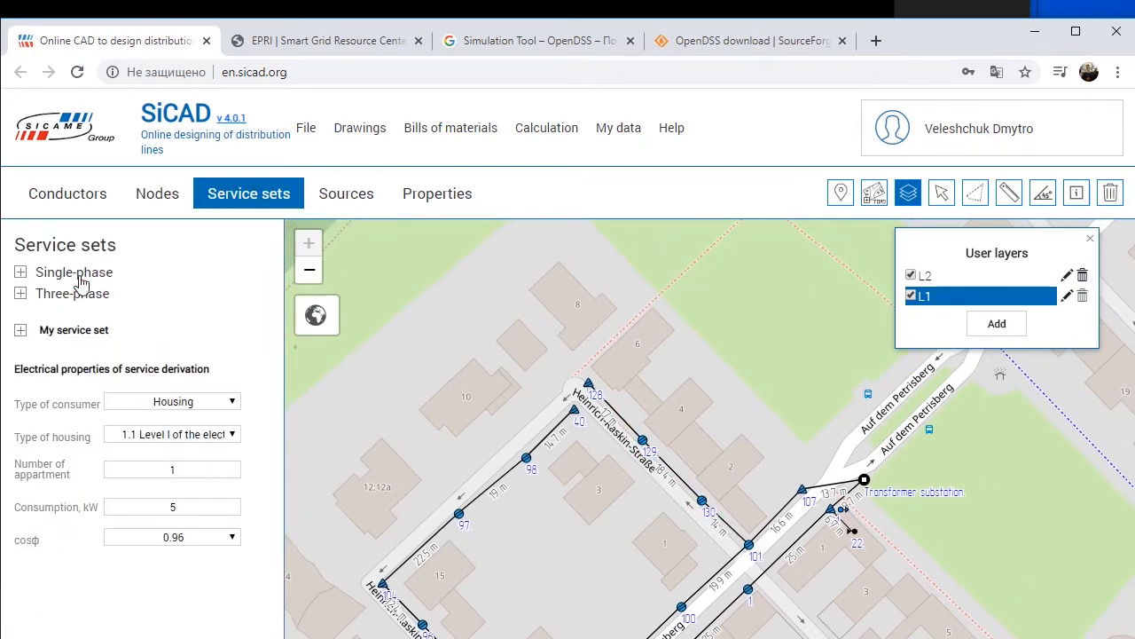
left_click(74, 272)
left_click(89, 300)
left_click(609, 367)
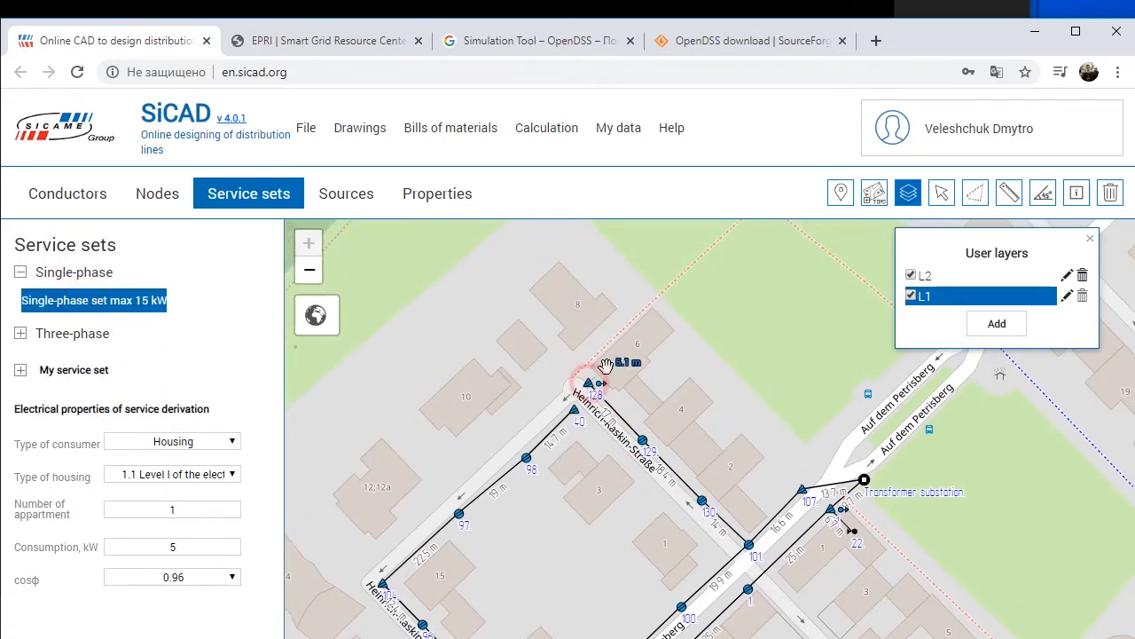
left_click(662, 430)
left_click(714, 486)
Step: Switch the visibility of layer L1 off and back on to check what it contains
left_click_drag(616, 577, 763, 402)
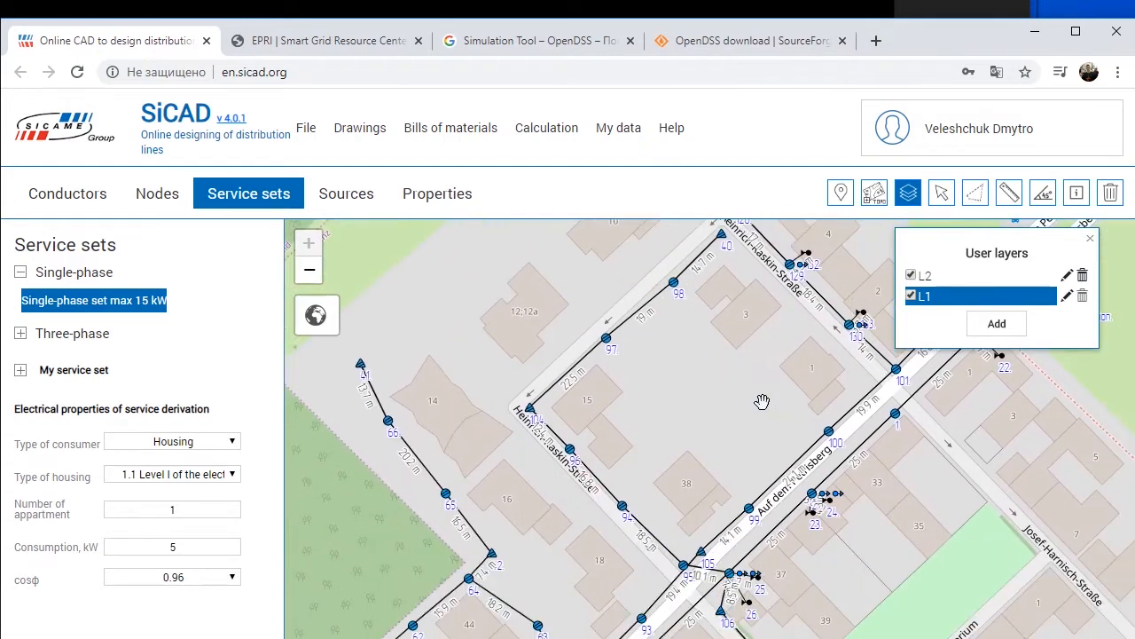
left_click(911, 295)
left_click(910, 295)
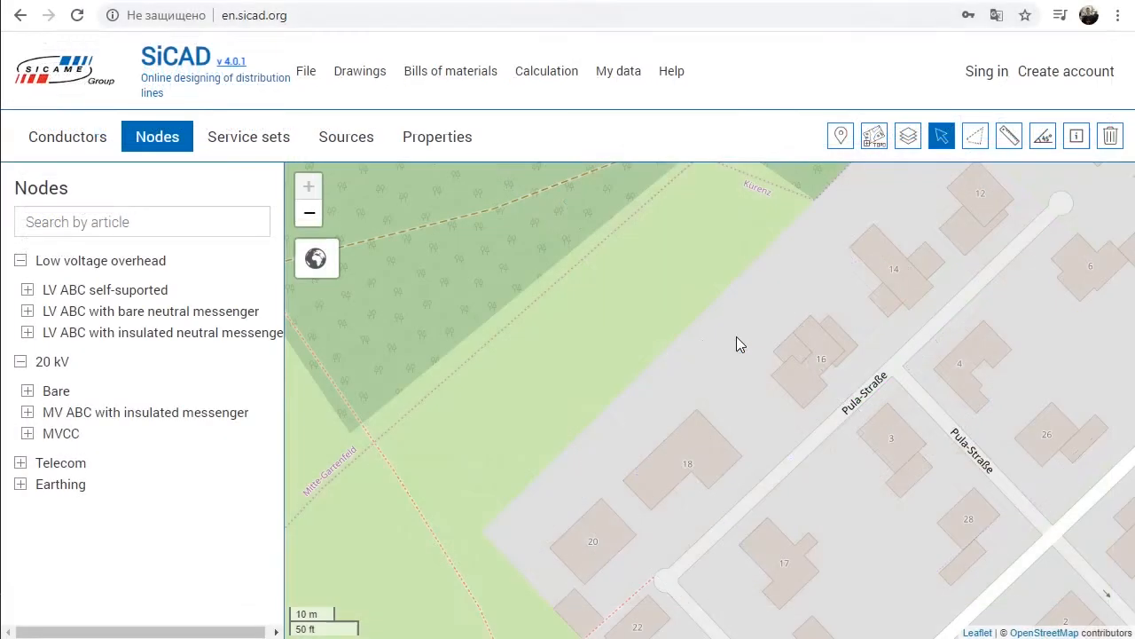
Step: Draw a low voltage overhead AsXSn 4x70 line with four spans of about 18 m along the field edge beside buildings 20 and 18
left_click(85, 138)
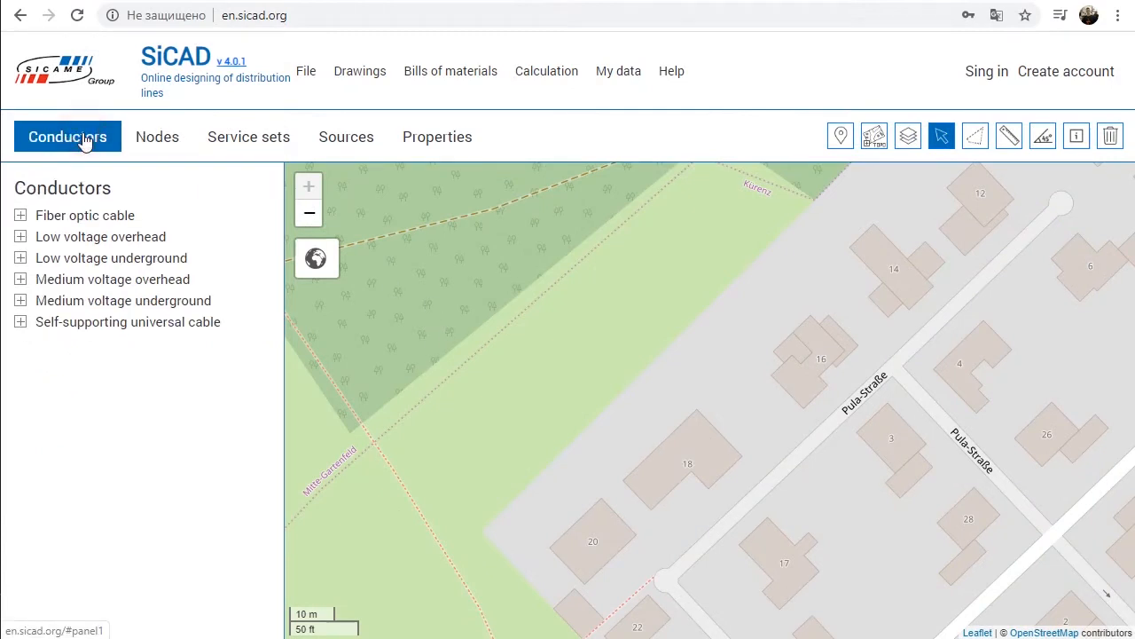
left_click(19, 236)
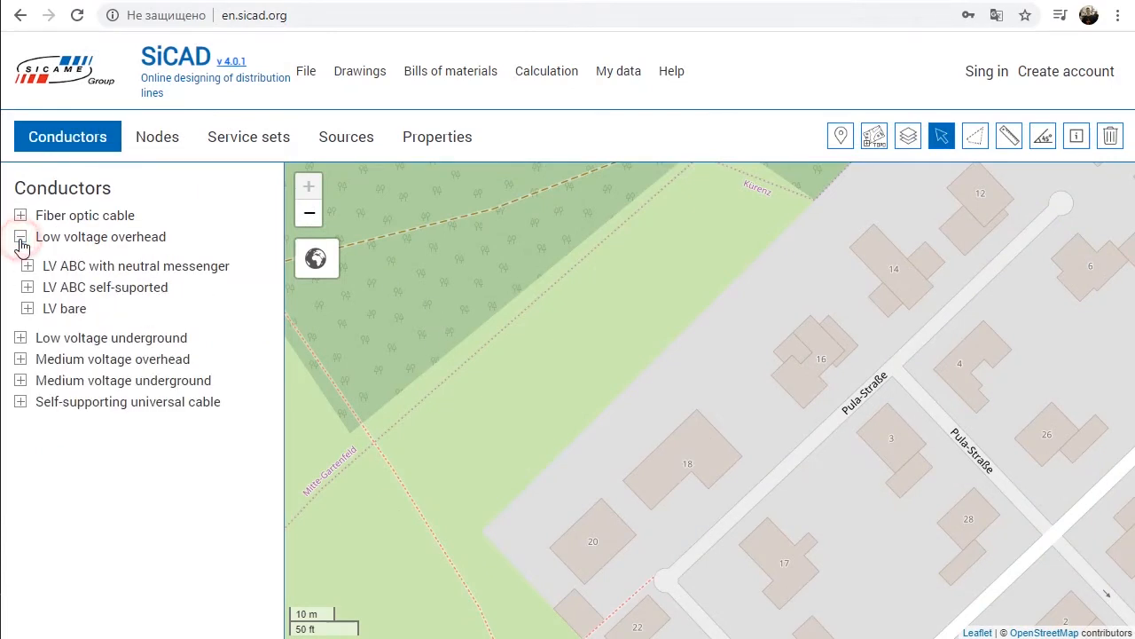
left_click(28, 286)
left_click(80, 508)
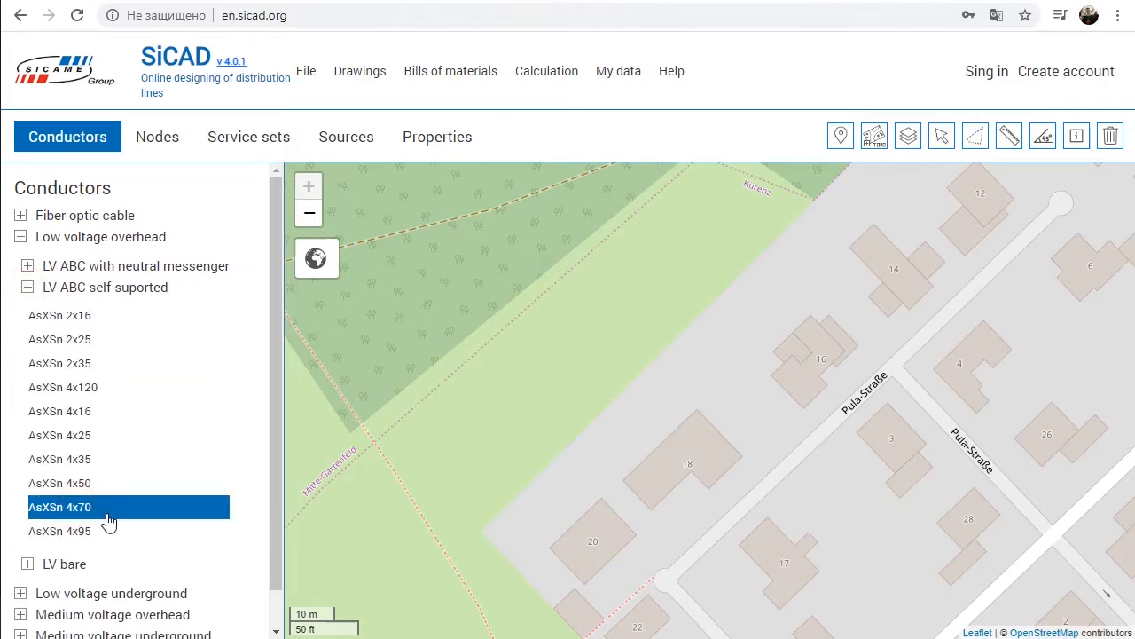
left_click(537, 457)
left_click(598, 402)
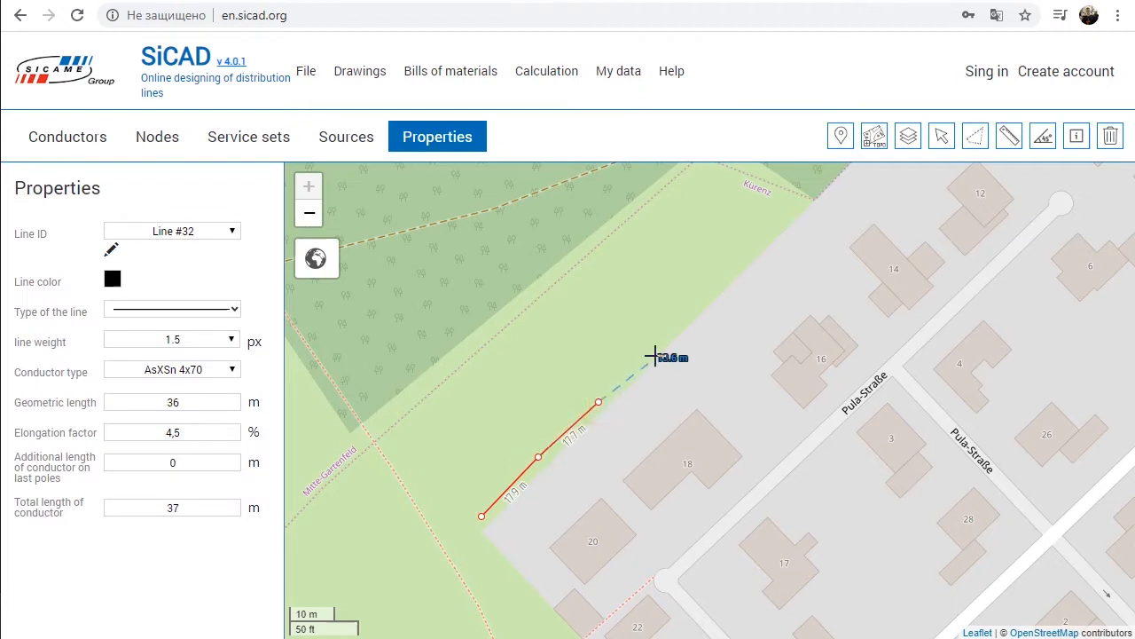
left_click(659, 340)
left_click(720, 283)
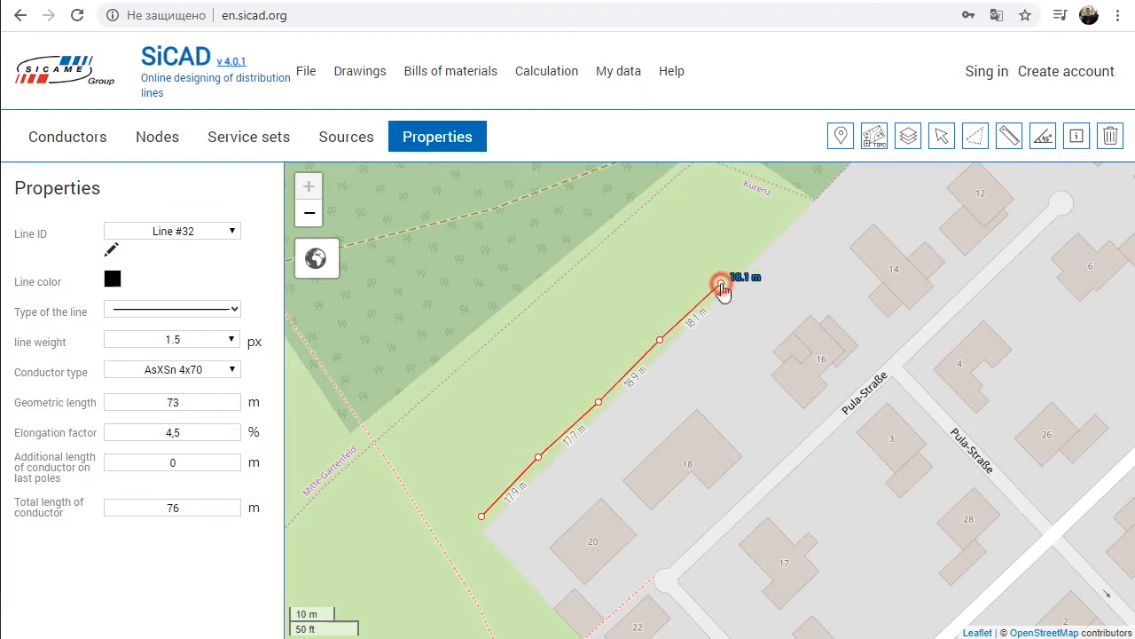
Step: Continue the line from its opposite end with two spans of about 11.5 m and 12.9 m
right_click(801, 258)
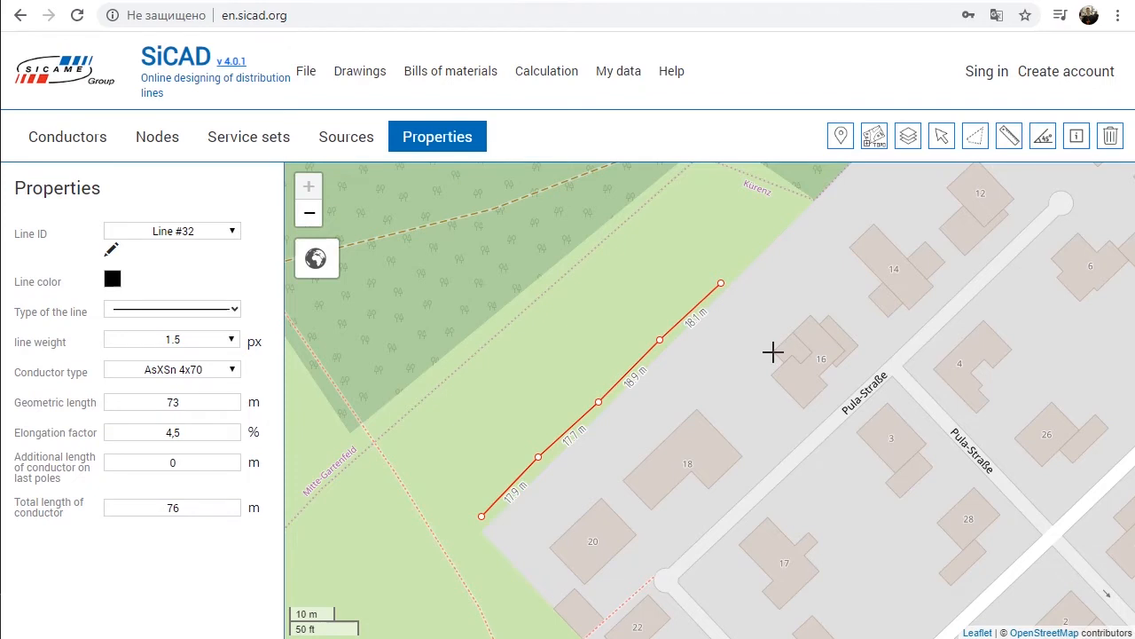
left_click(830, 262)
left_click(433, 496)
left_click(400, 443)
Step: Extend the line about 150 m north through the forest, divided into 25 m spans
left_click_drag(464, 381, 626, 512)
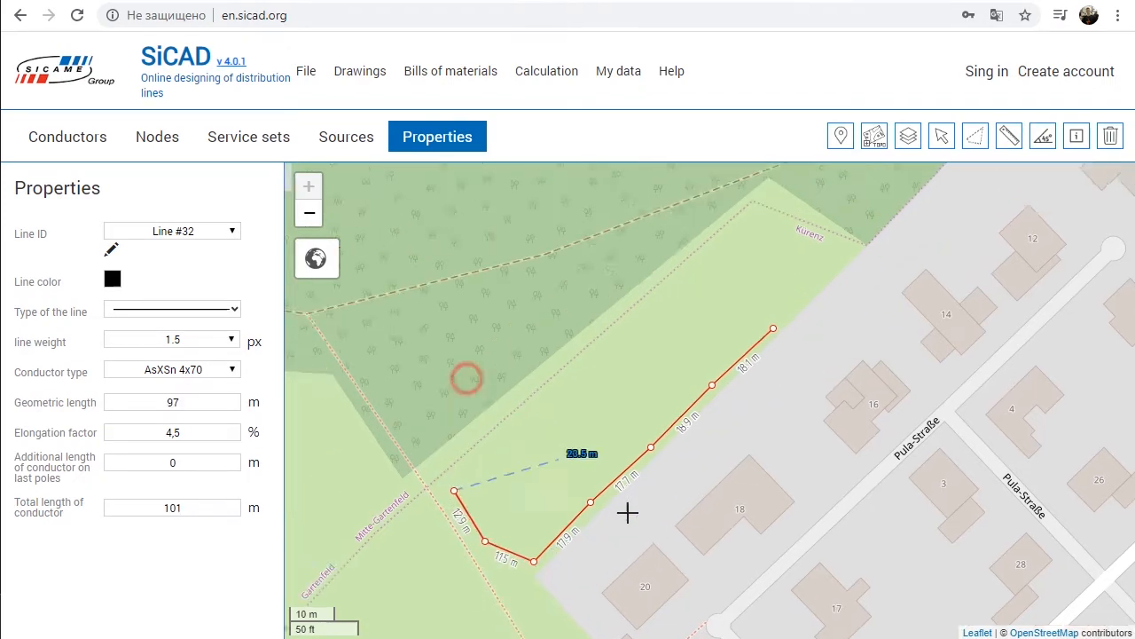
scroll(536, 453, "down", 2)
left_click_drag(559, 346, 623, 455)
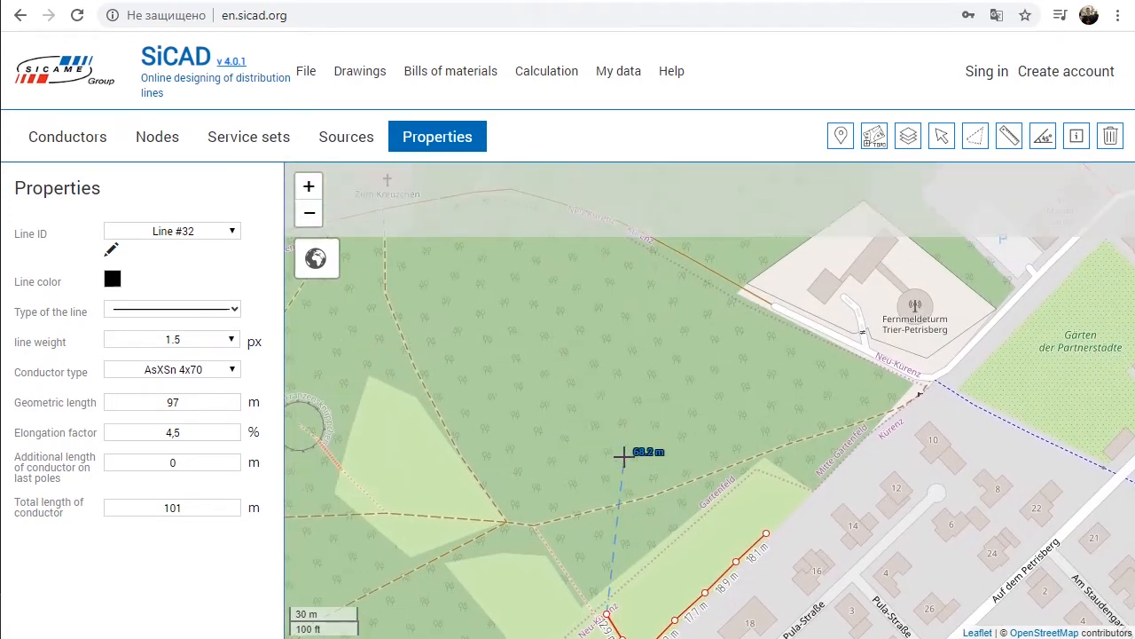
left_click(523, 277)
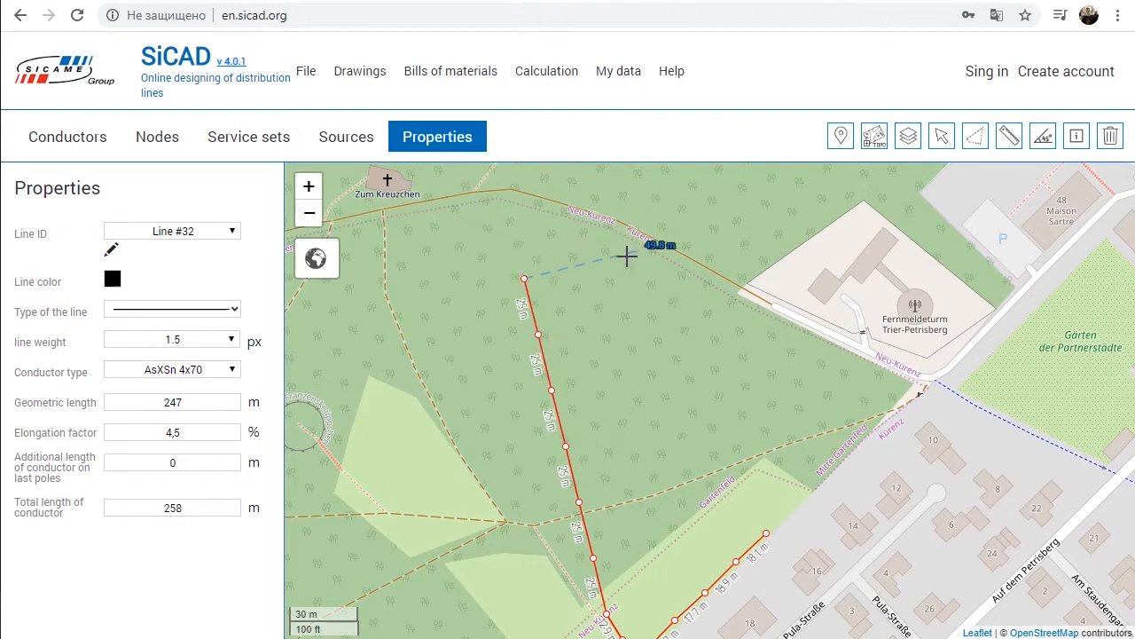
Step: Extend the line another 150 m or so northeast past the Neu-Kürenz path, divided into 25 m spans
scroll(679, 209, "down", 1)
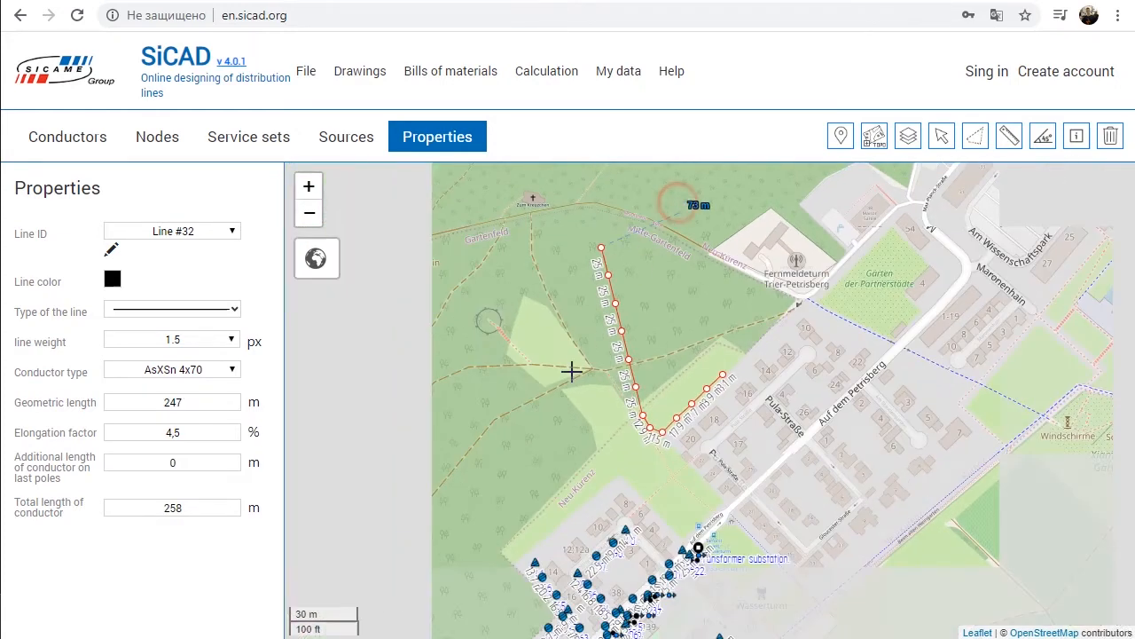
left_click_drag(662, 215, 506, 436)
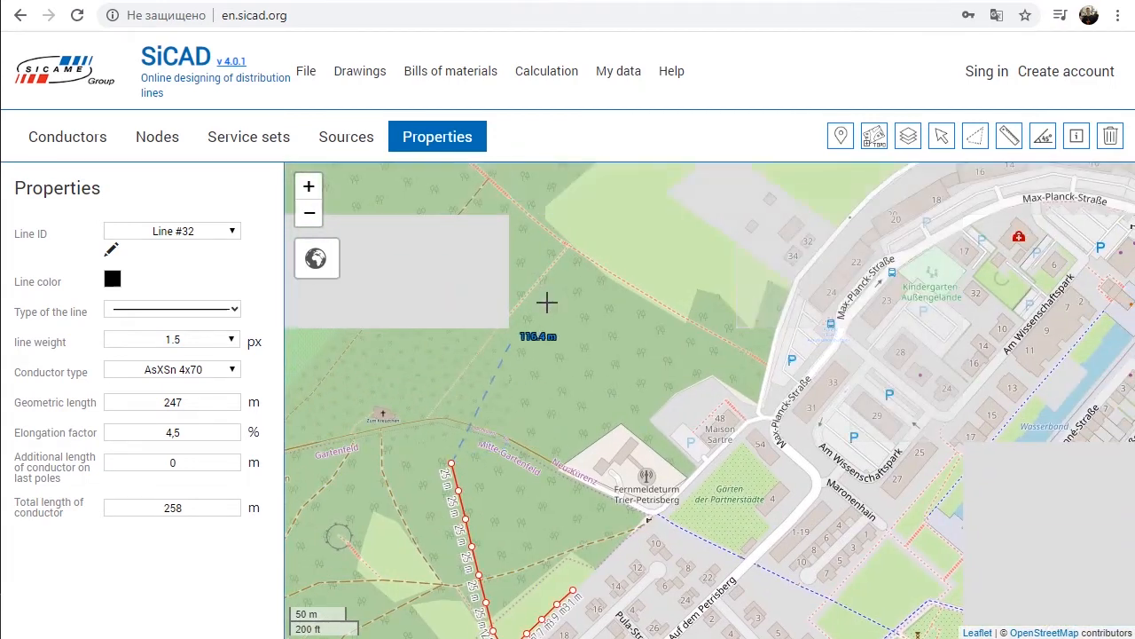
left_click(577, 277)
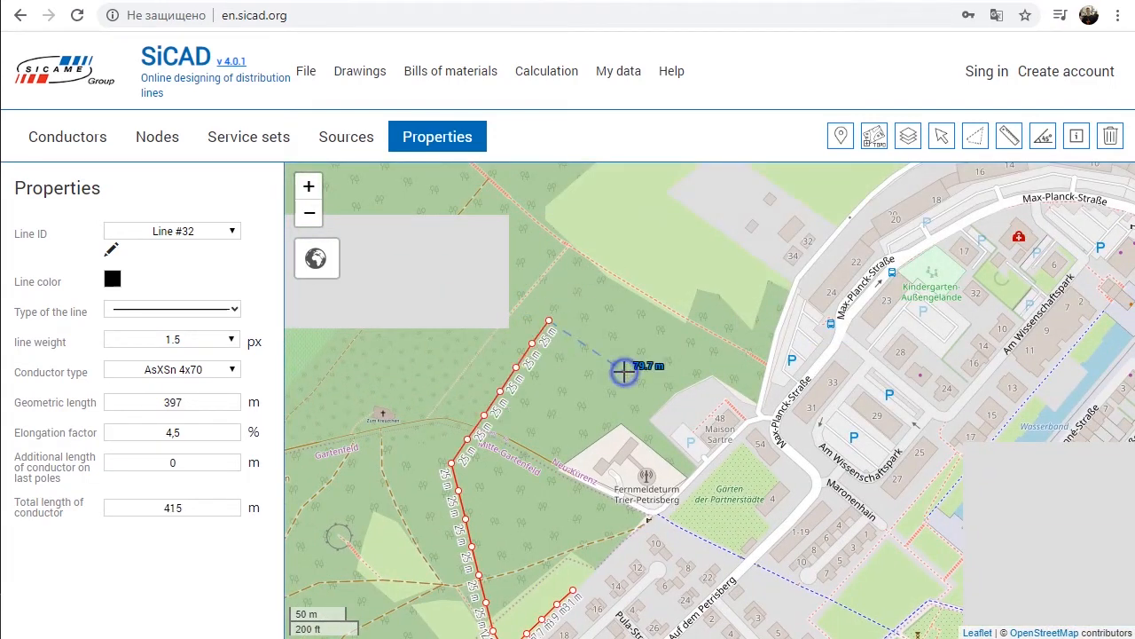
Step: Check the 25 m spans around the forest bend, finish drawing the line and switch to object selection
left_click_drag(505, 463, 571, 385)
scroll(527, 417, "up", 2)
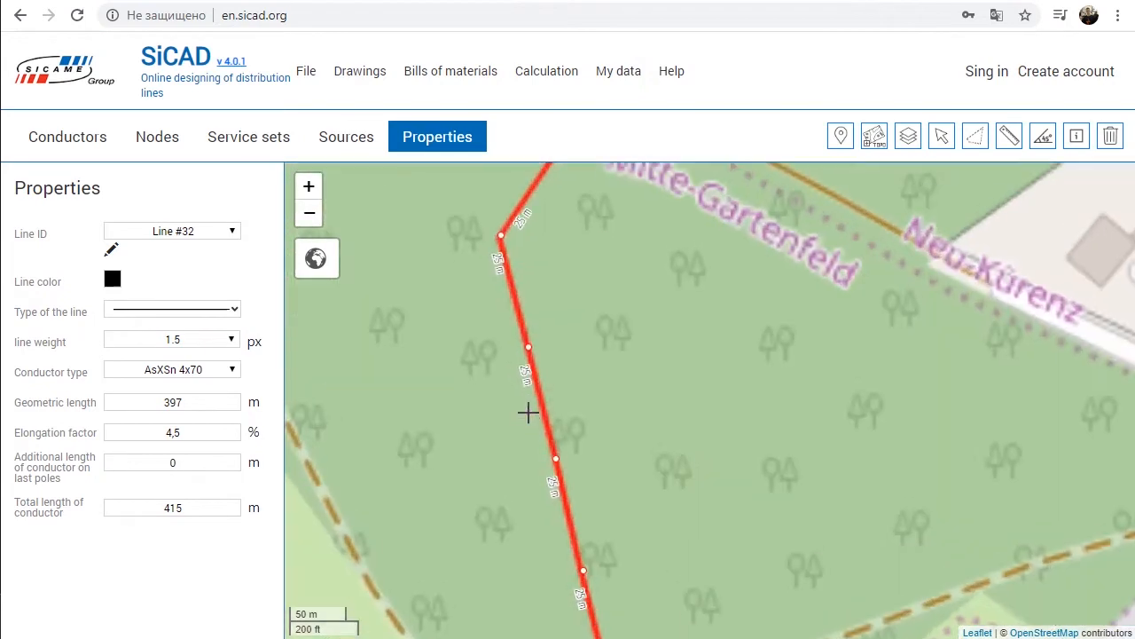
left_click_drag(608, 256, 611, 401)
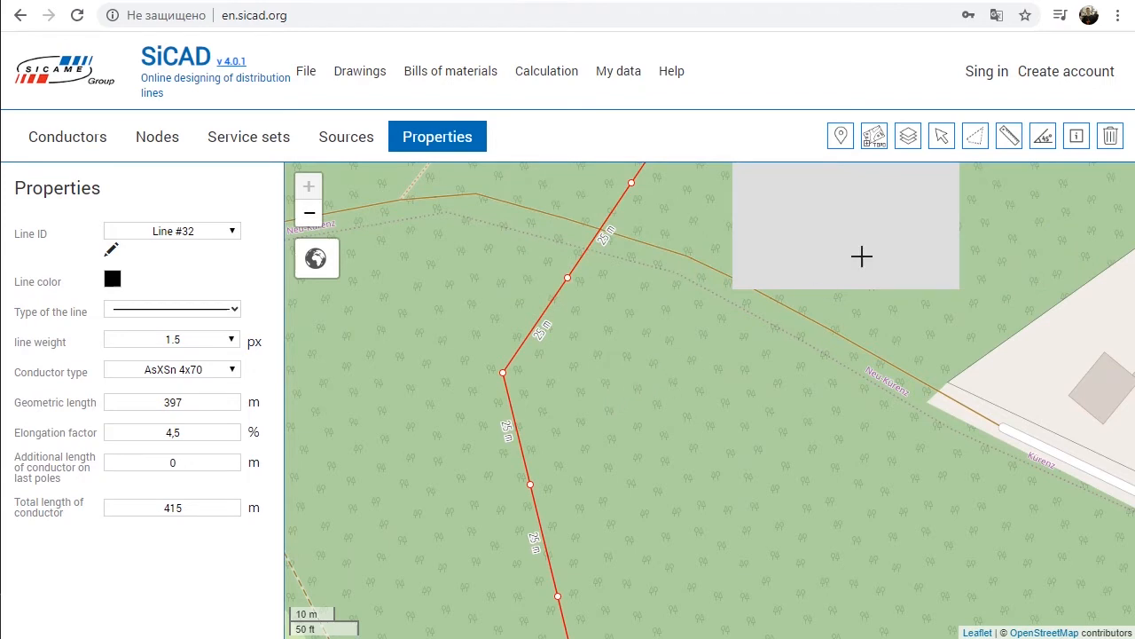
left_click(942, 136)
left_click(656, 384)
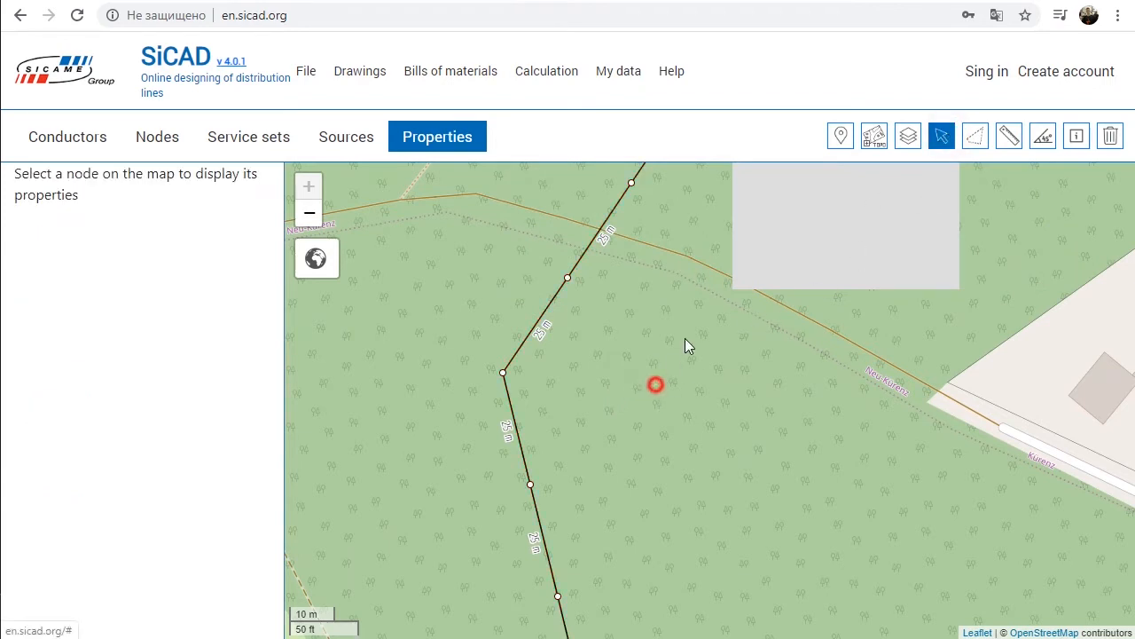
left_click_drag(673, 361, 721, 245)
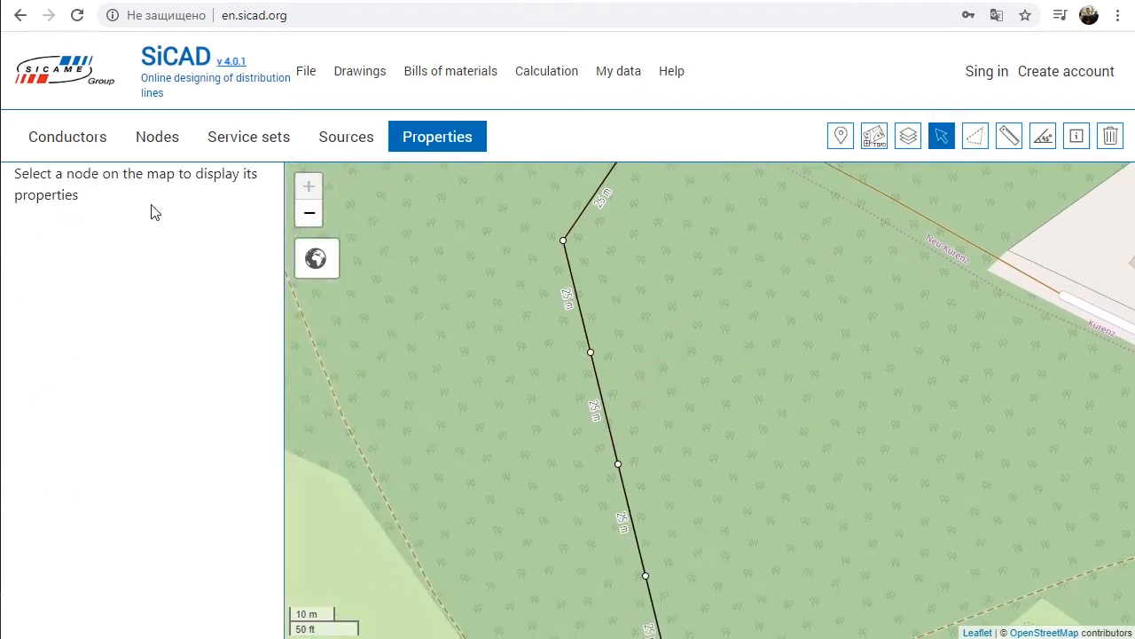
Step: Select the drawn line and rename its ID to Line 1
left_click(574, 279)
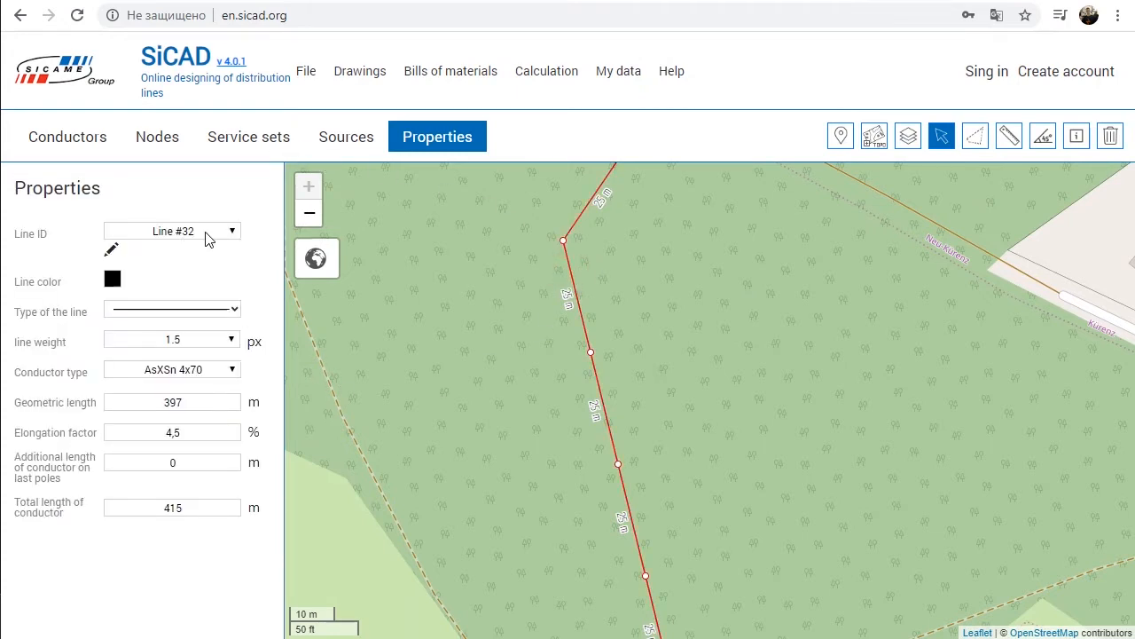
left_click(111, 251)
double_click(190, 233)
key("BackSpace")
type("1")
key("Return")
Step: Change the color of Line 1 to blue and set its line weight to 2 px
left_click(112, 280)
left_click(164, 340)
left_click(190, 341)
left_click(184, 389)
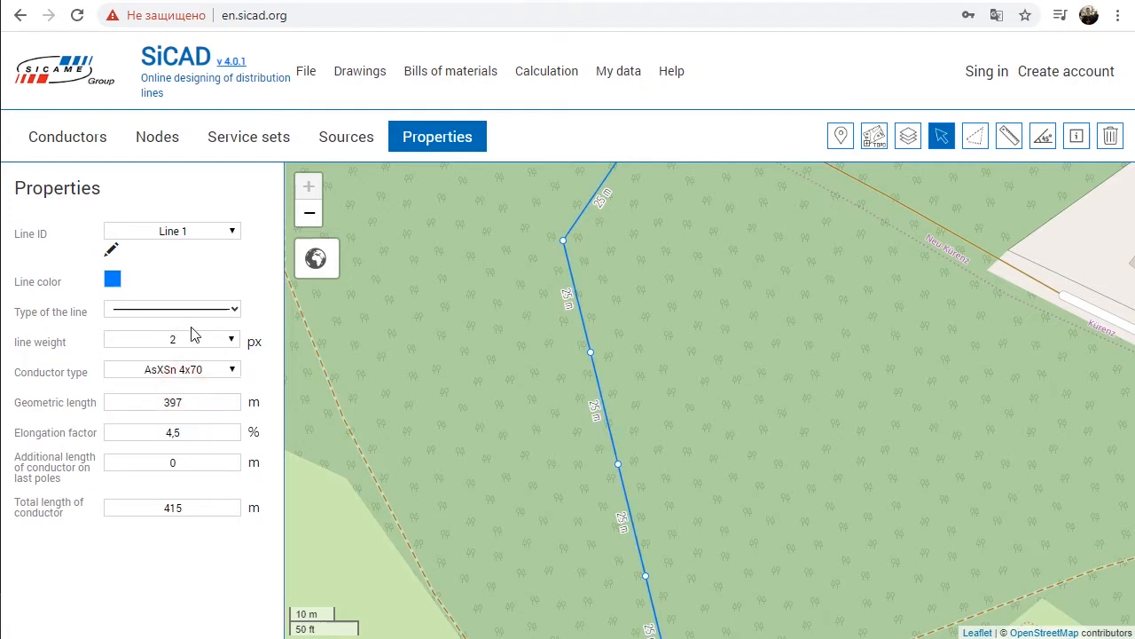
Step: Examine Line 1's conductor type options and its geometric length, elongation factor, additional length and total conductor length
left_click(197, 373)
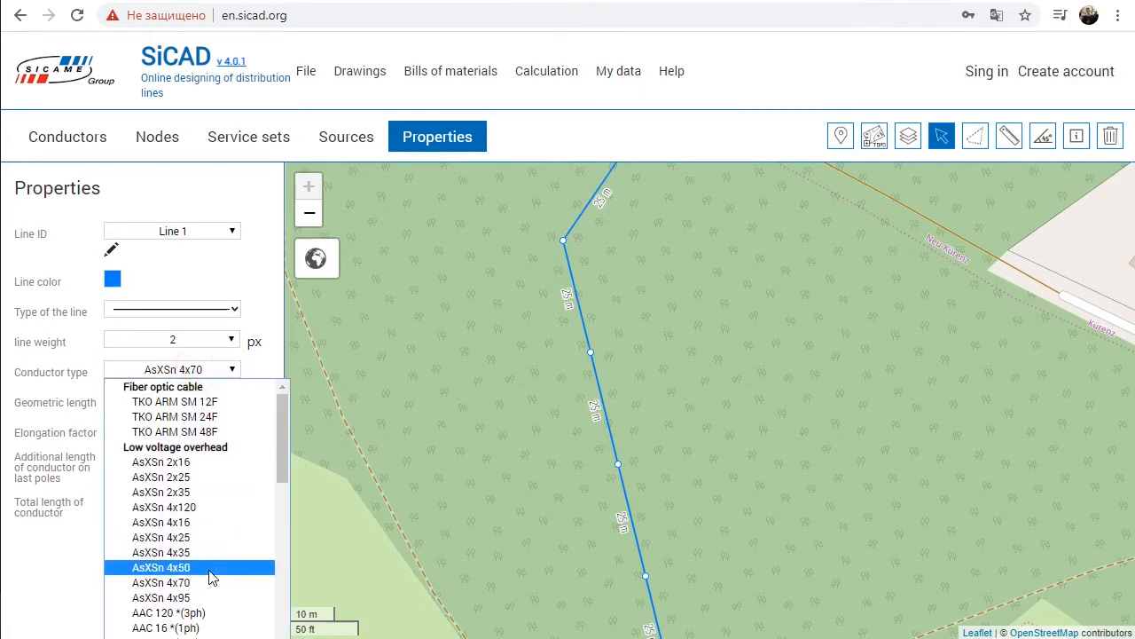
left_click(213, 265)
left_click(196, 401)
left_click(183, 432)
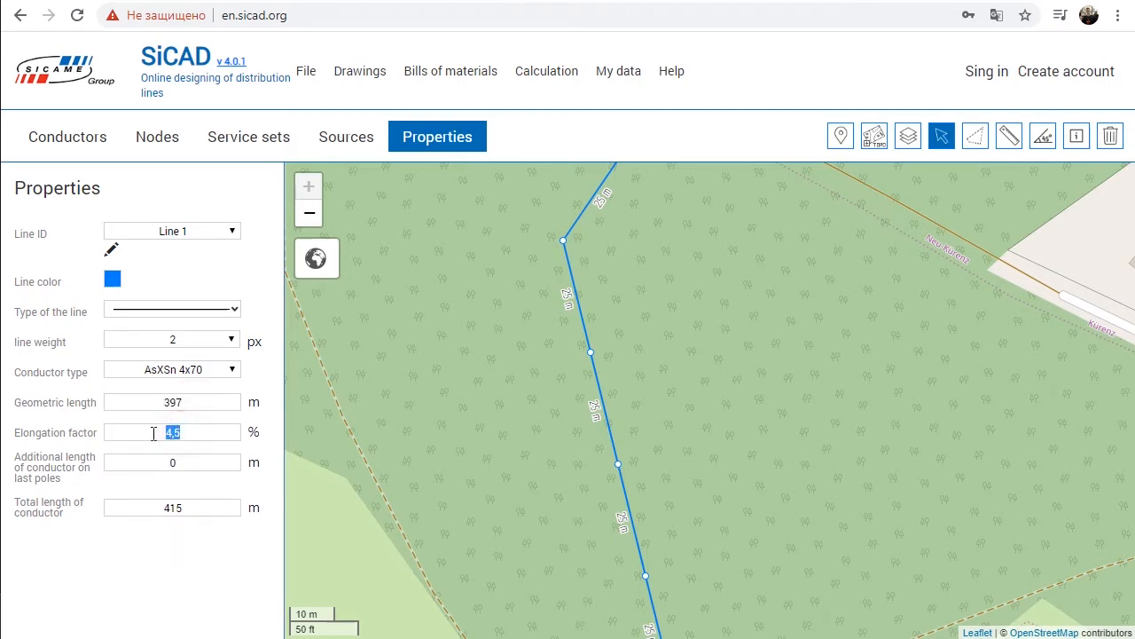
left_click(188, 462)
left_click(186, 506)
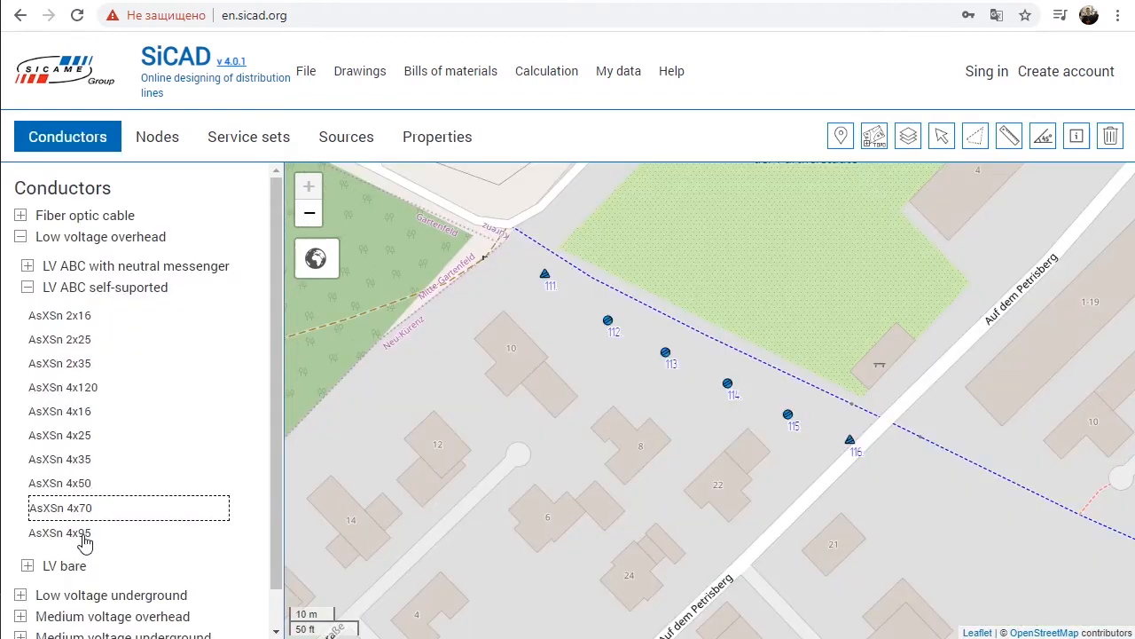
Step: Draw an AsXSn 4x95 line with free nodes around buildings 12 and 10, then through existing poles 111 to 116
left_click(85, 536)
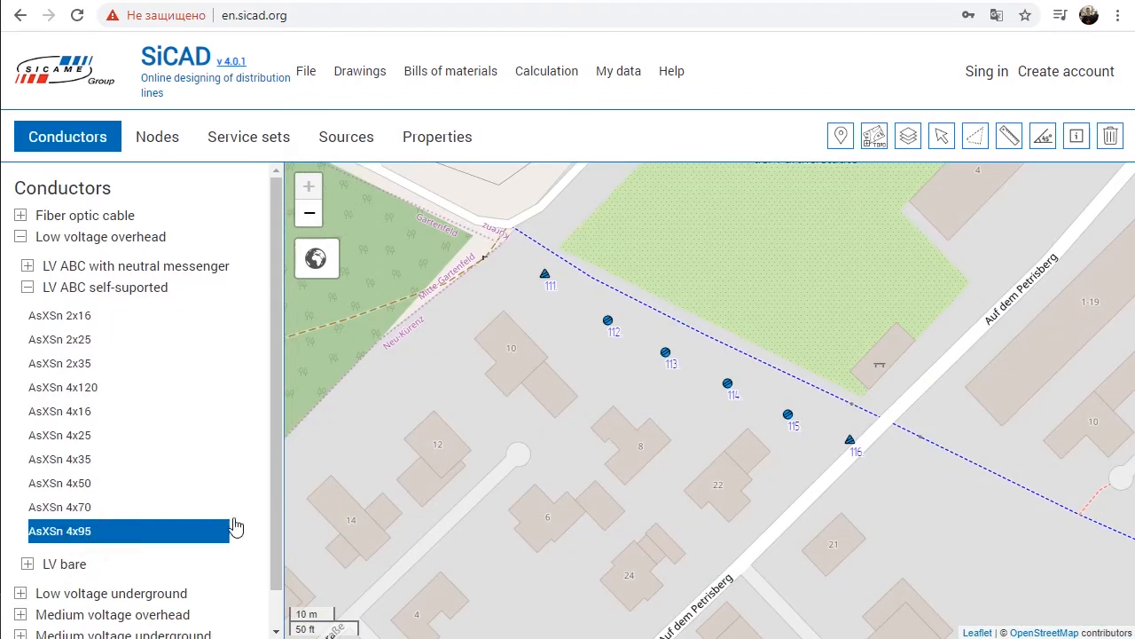
left_click(370, 410)
left_click(410, 354)
left_click(462, 296)
left_click(545, 276)
left_click(607, 321)
left_click(666, 353)
left_click(728, 384)
left_click_drag(729, 385, 726, 395)
left_click(785, 425)
left_click(847, 449)
key("Escape")
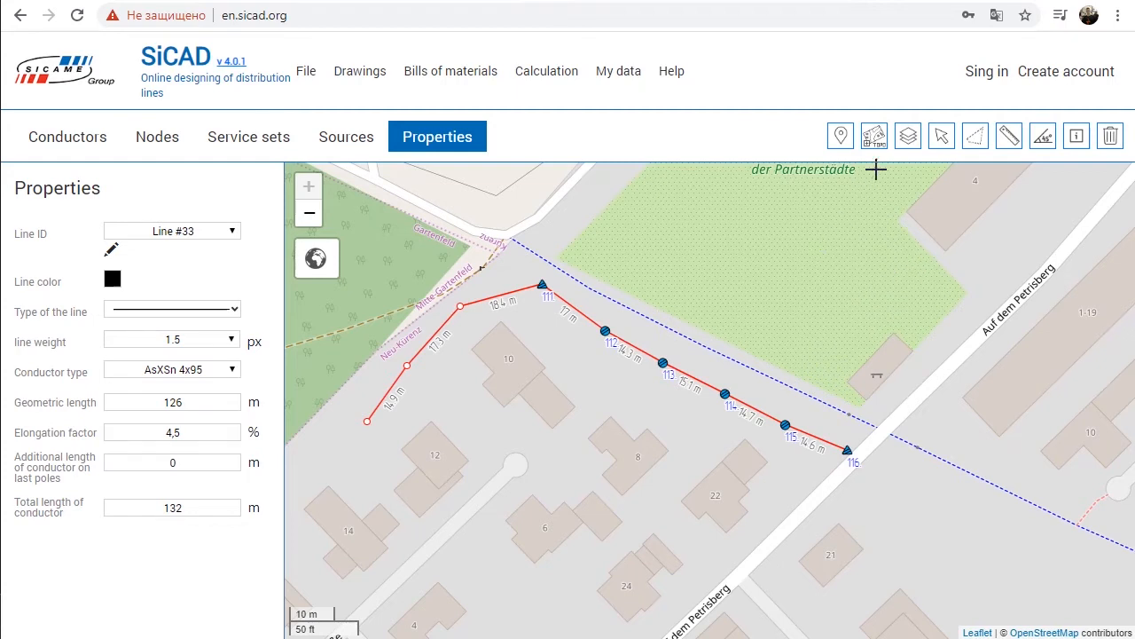
Step: Rename the user layer Main layer to L1 and start adding another layer
left_click(907, 136)
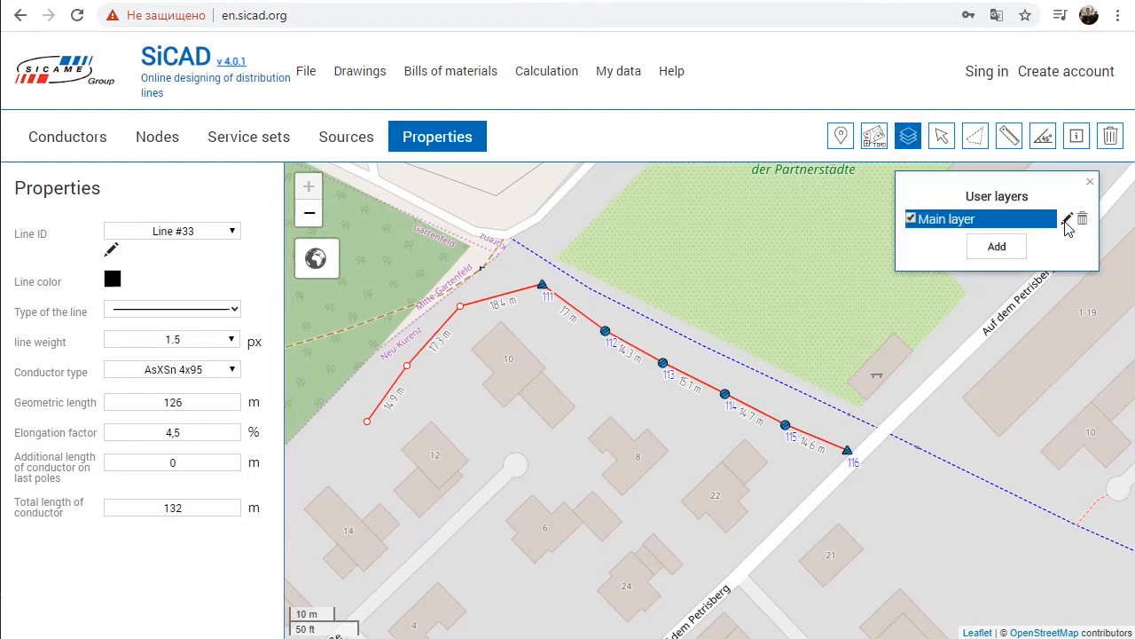
left_click(1067, 222)
mouse_move(996, 222)
left_mouse_down()
mouse_move(874, 221)
mouse_move(881, 214)
left_mouse_up()
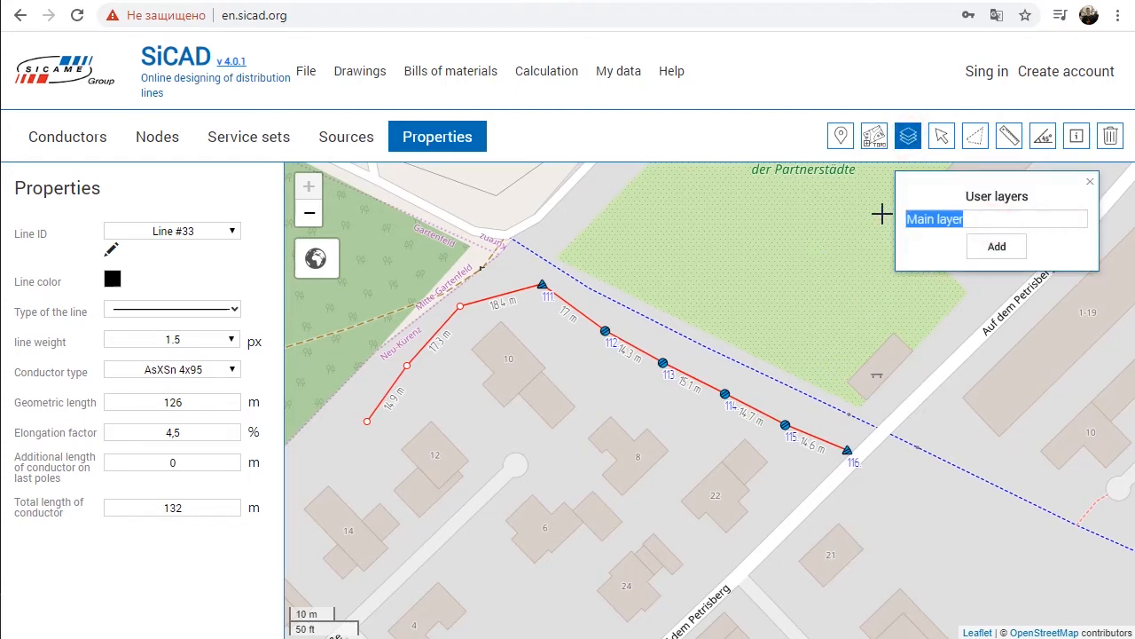
type("L1")
left_click(970, 246)
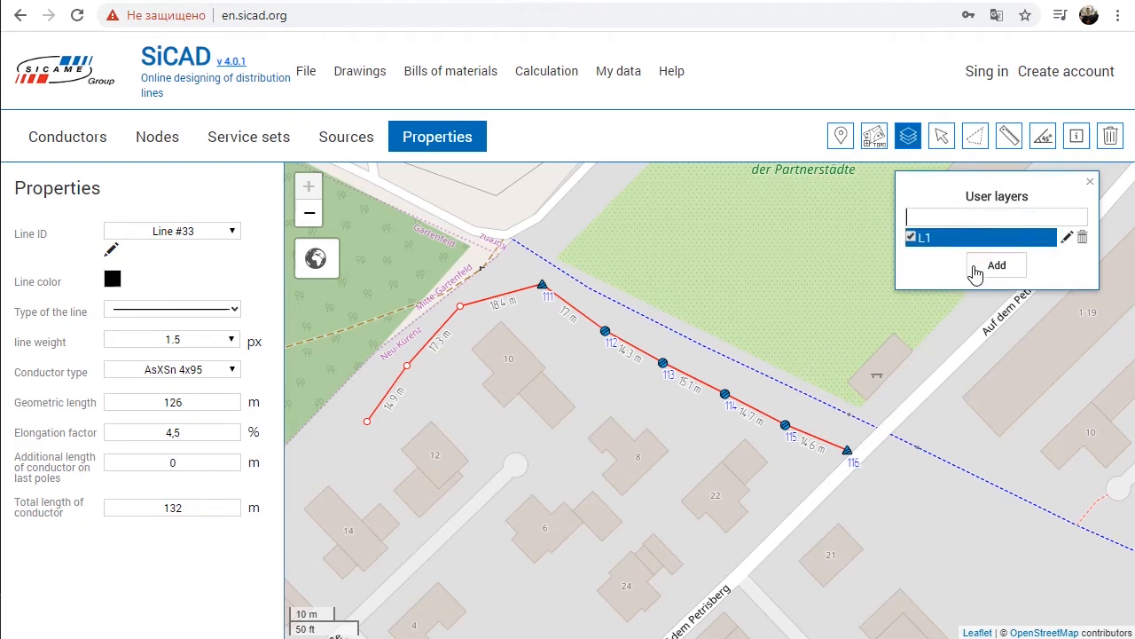
Step: Draw an AsXSn 4x70 branch about 17 m long from the forest to the bend near building 10, and shift the shared node slightly
left_click_drag(671, 283, 854, 349)
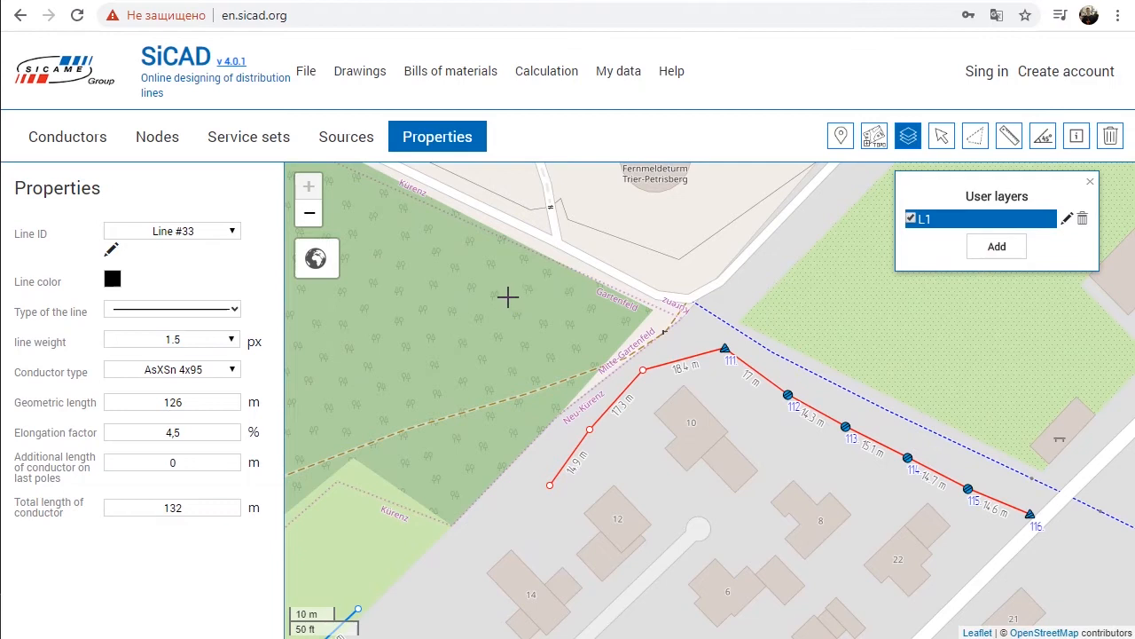
left_click(78, 141)
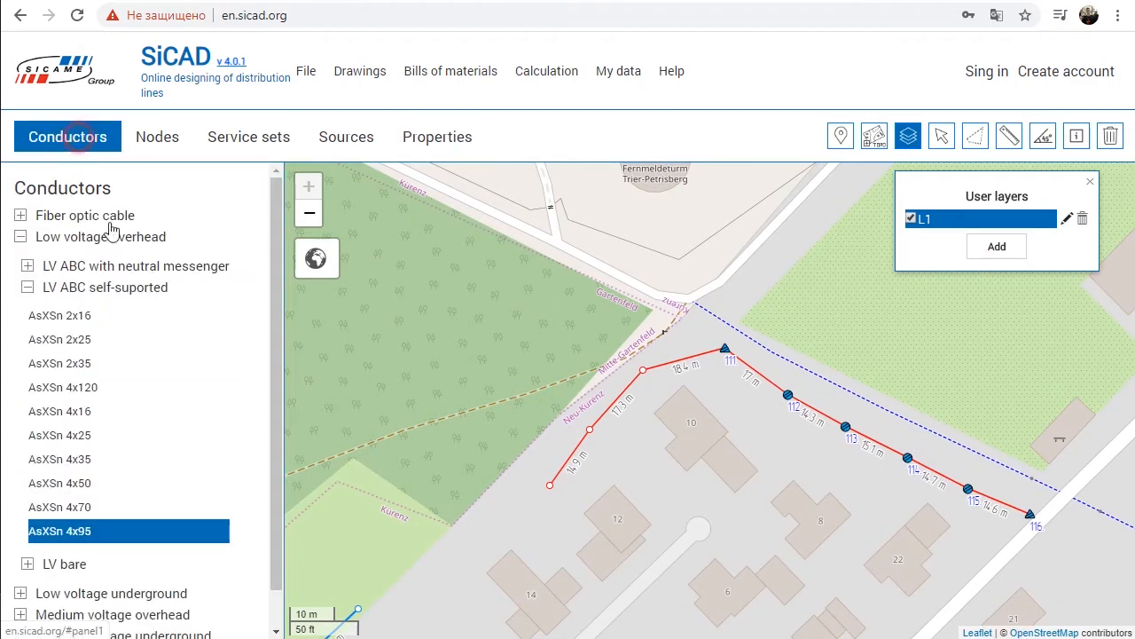
left_click(157, 507)
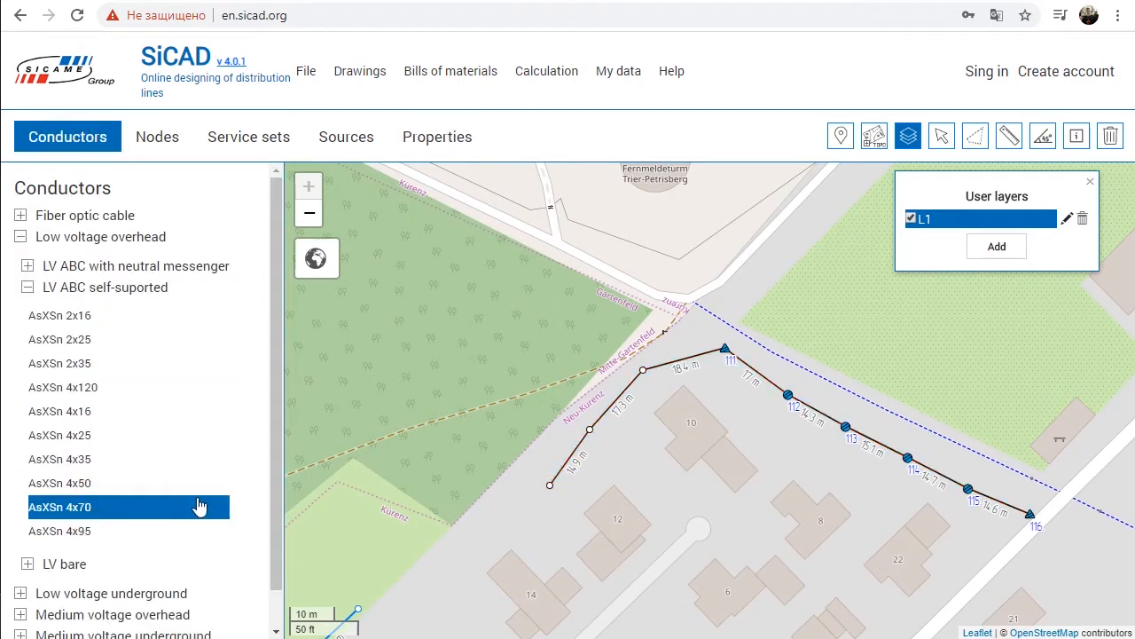
left_click(577, 329)
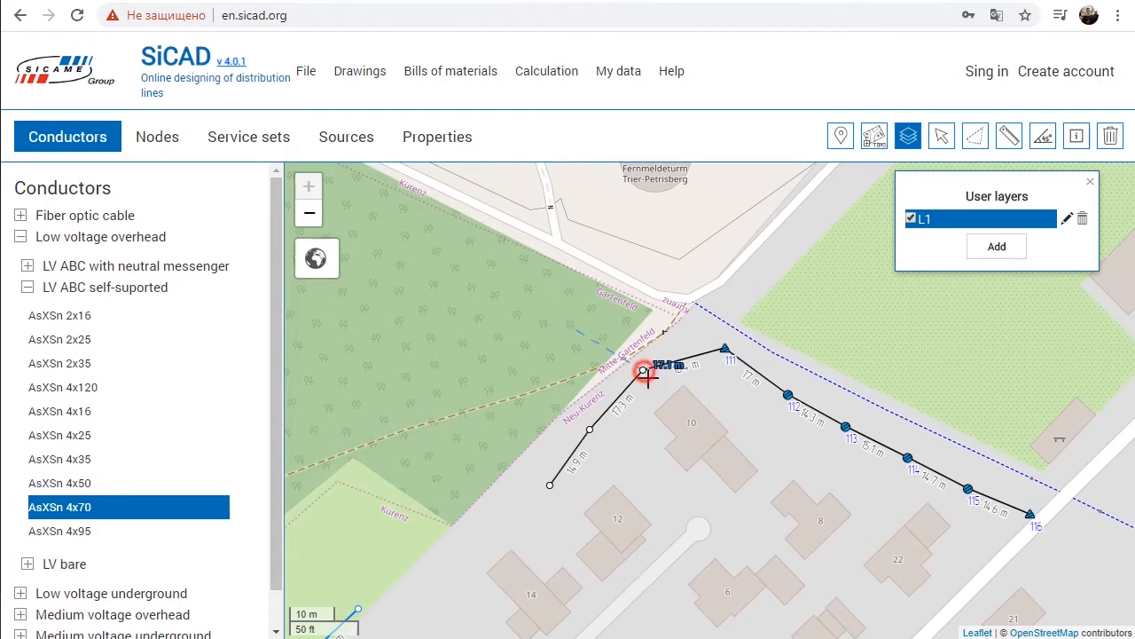
left_click(643, 371)
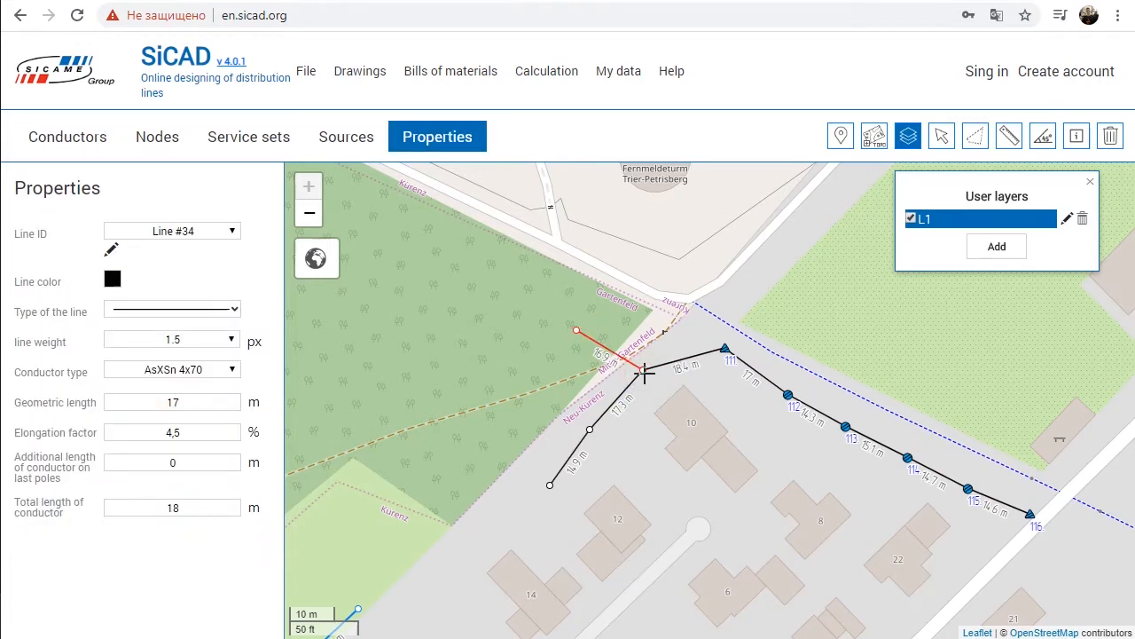
mouse_move(643, 371)
left_mouse_down()
mouse_move(649, 399)
mouse_move(642, 359)
mouse_move(648, 382)
left_mouse_up()
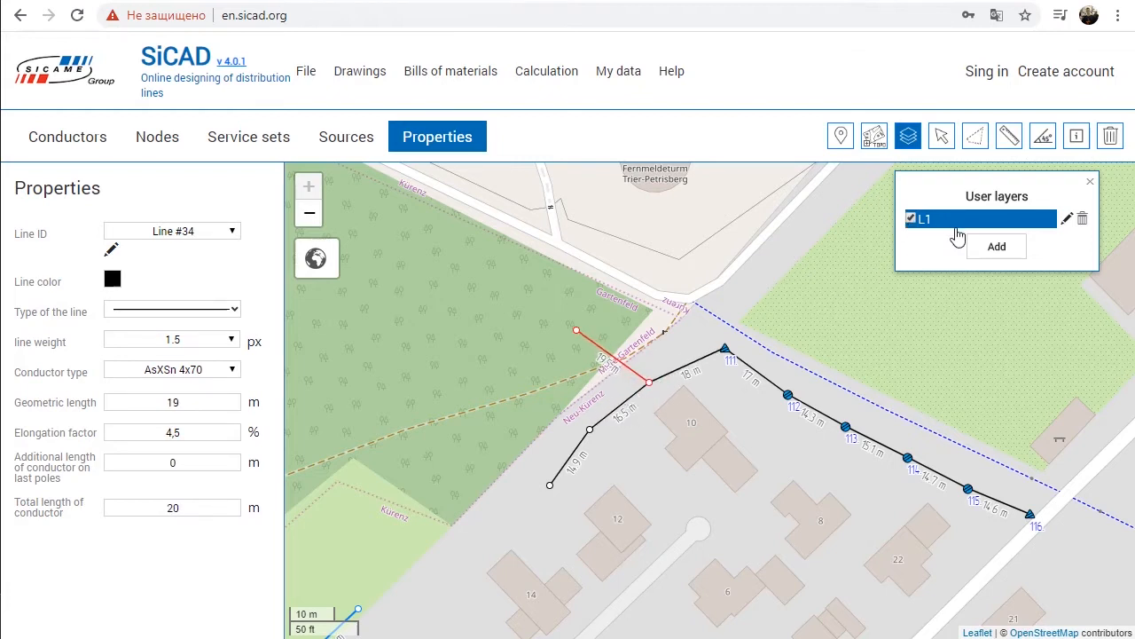
Step: Add a user layer named L2 and make it the active layer
left_click(984, 247)
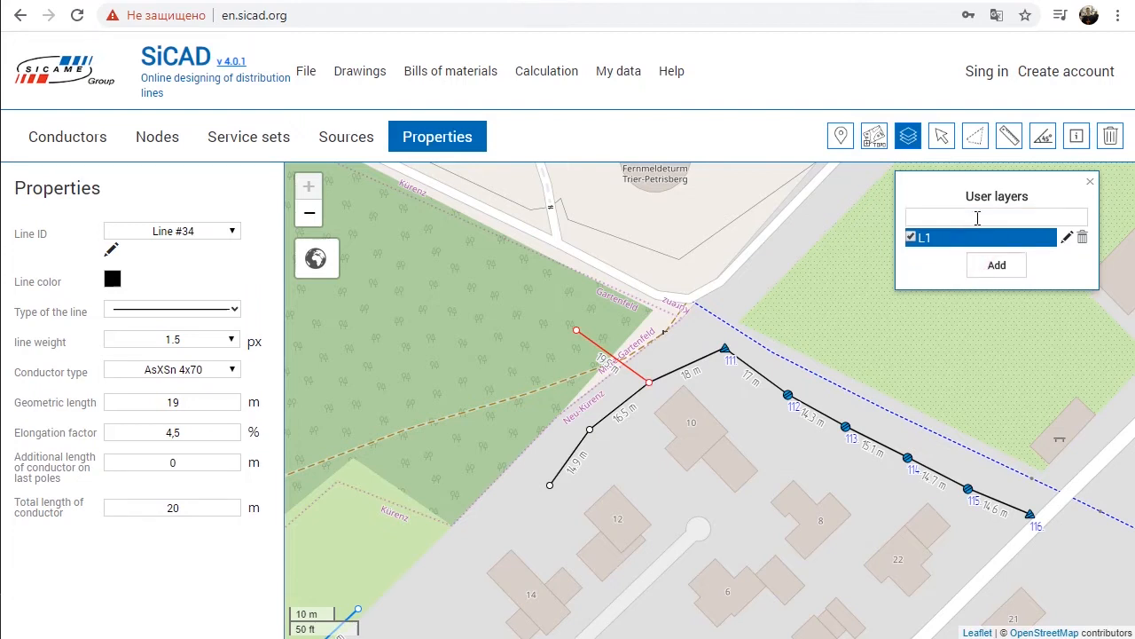
left_click(994, 266)
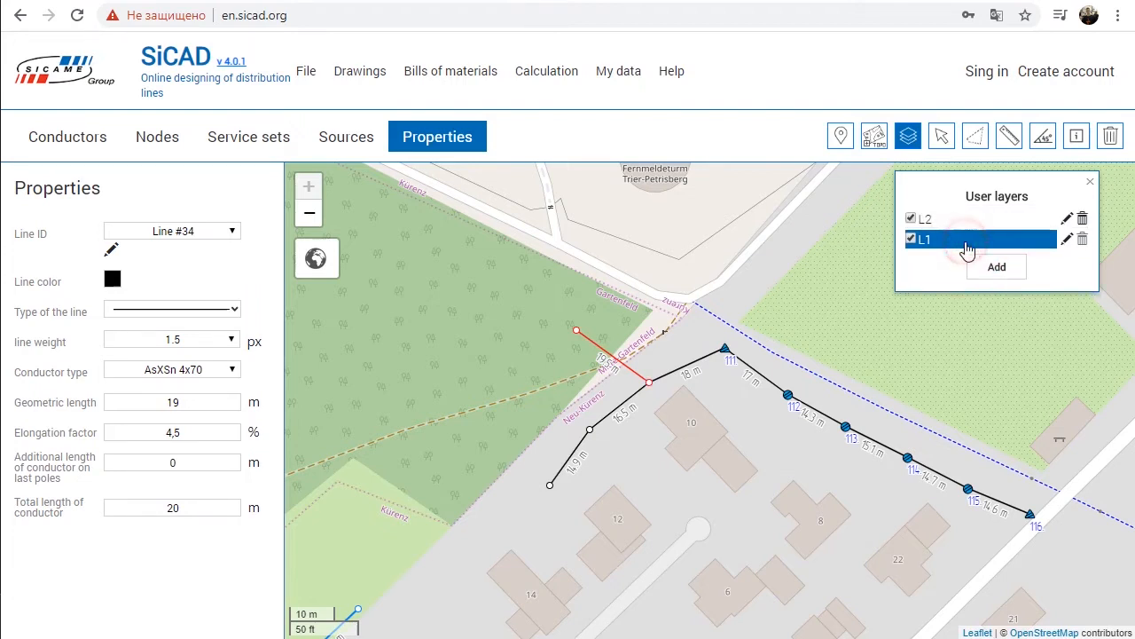
left_click(963, 222)
Step: Draw a two-span AsXSn 4x95 line about 24 m long on layer L2, running beside the green area to pole 111
left_click(81, 531)
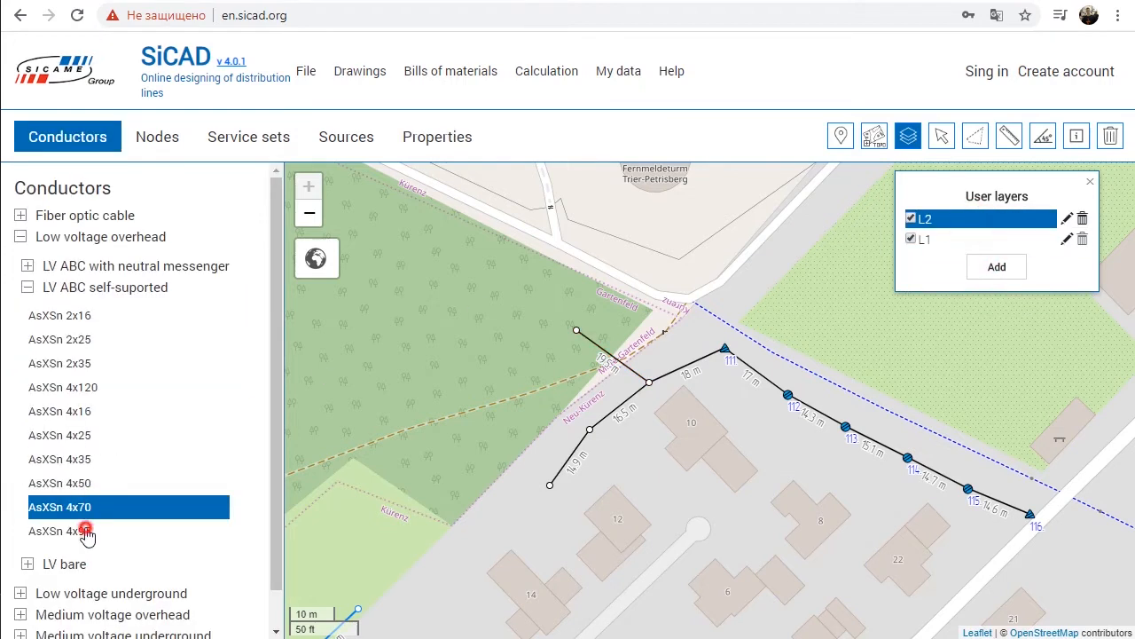
left_click(477, 345)
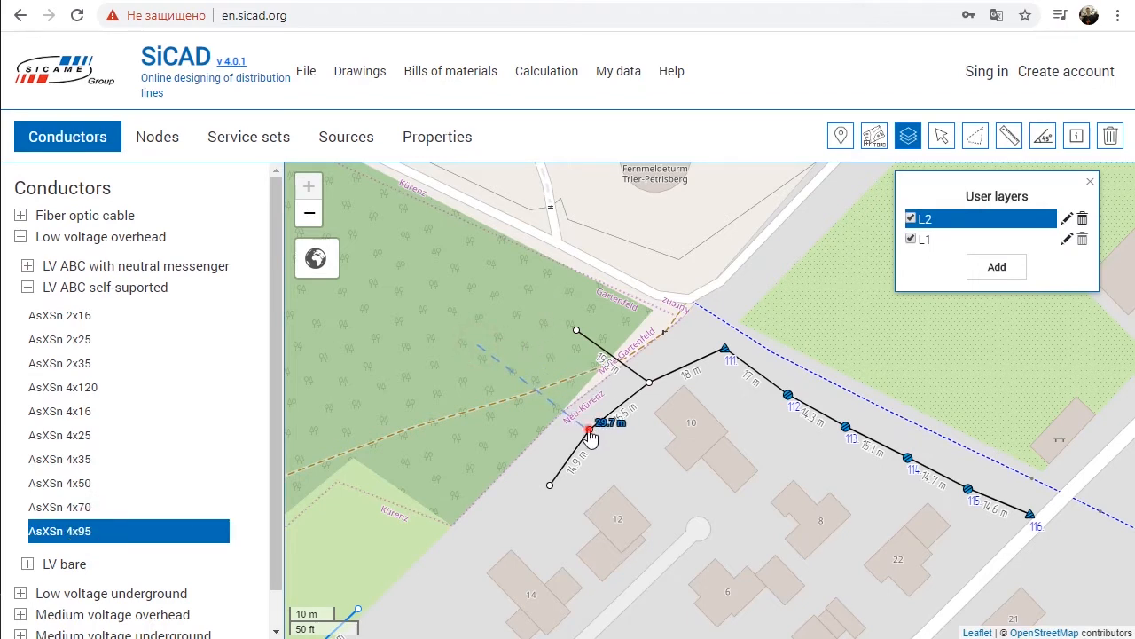
right_click(603, 393)
left_click(743, 295)
left_click(726, 348)
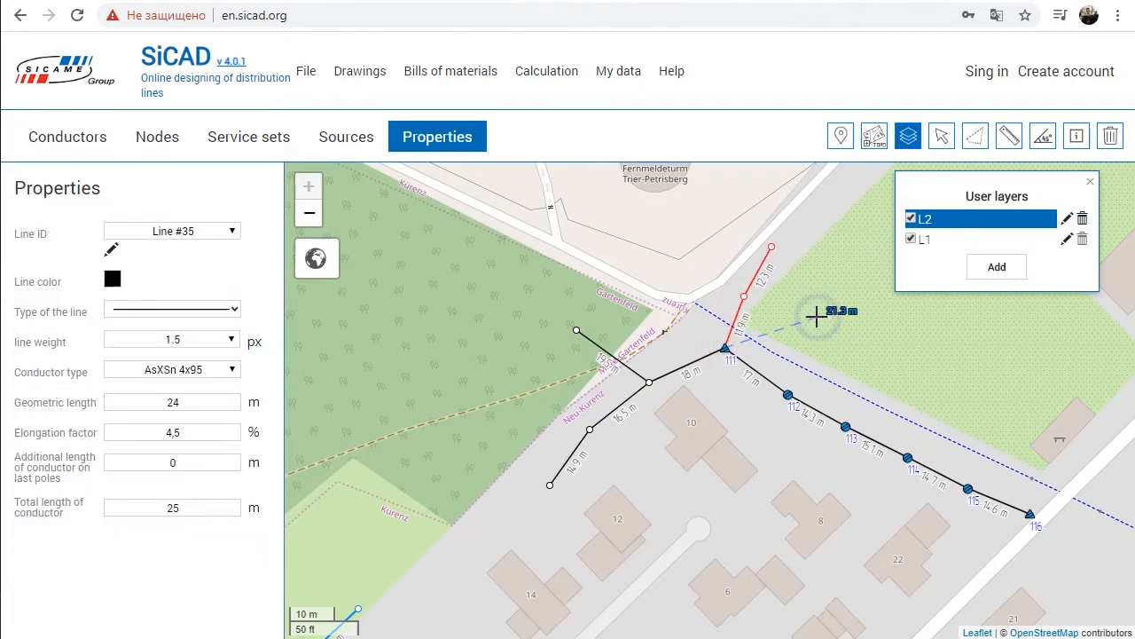
Step: Select pole 111 and switch the base map to Google Streets
left_click(941, 135)
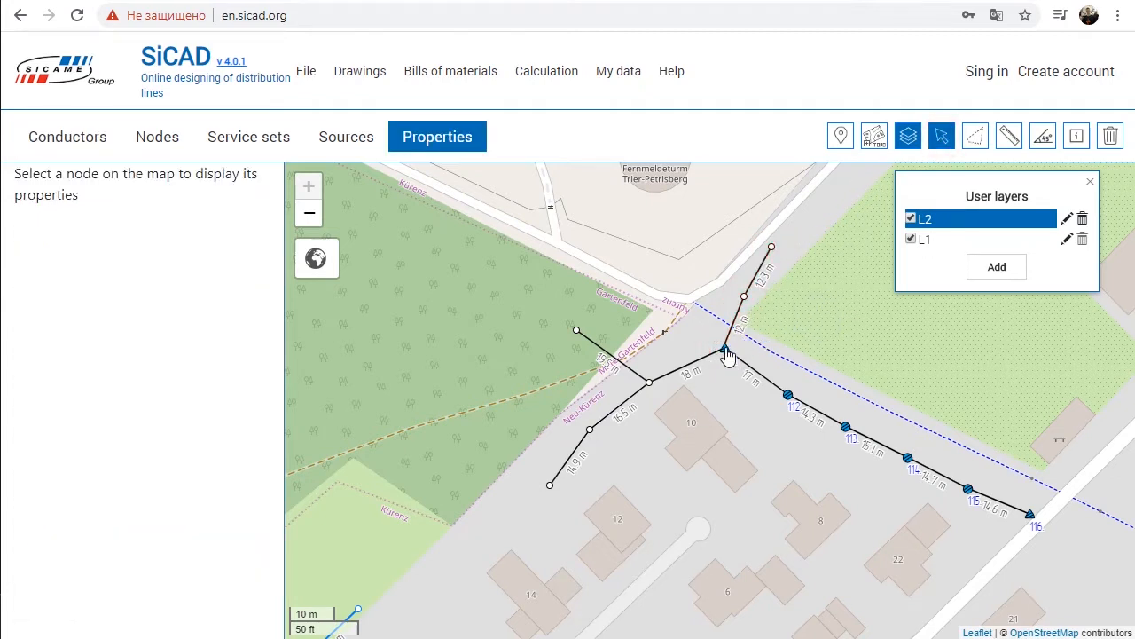
left_click(725, 349)
mouse_move(328, 258)
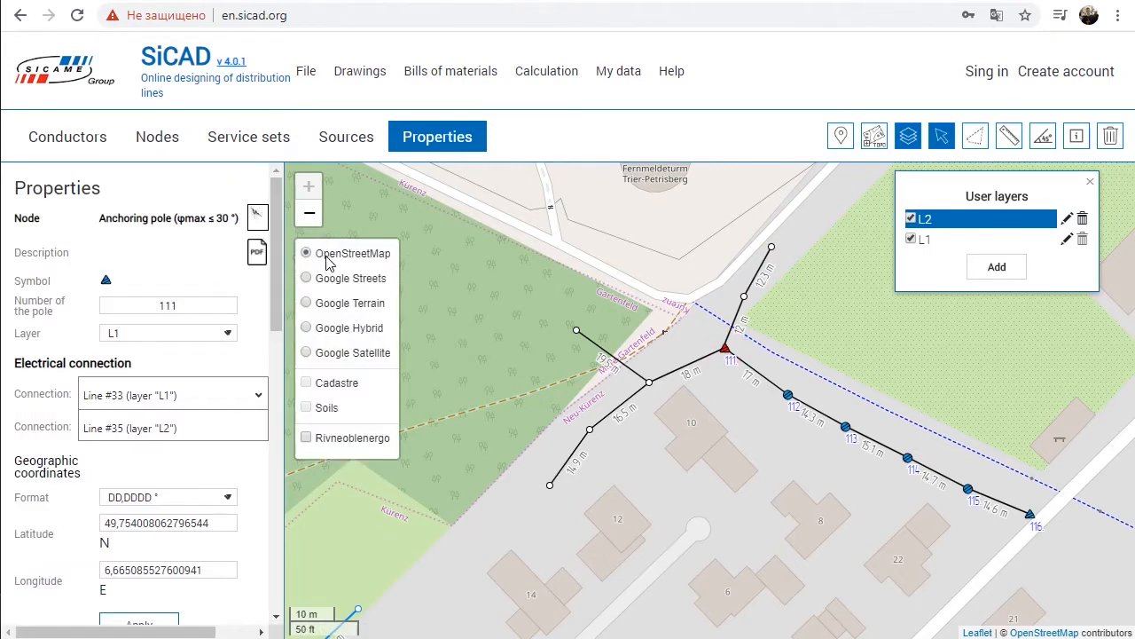
left_click(347, 279)
scroll(768, 344, "up", 3)
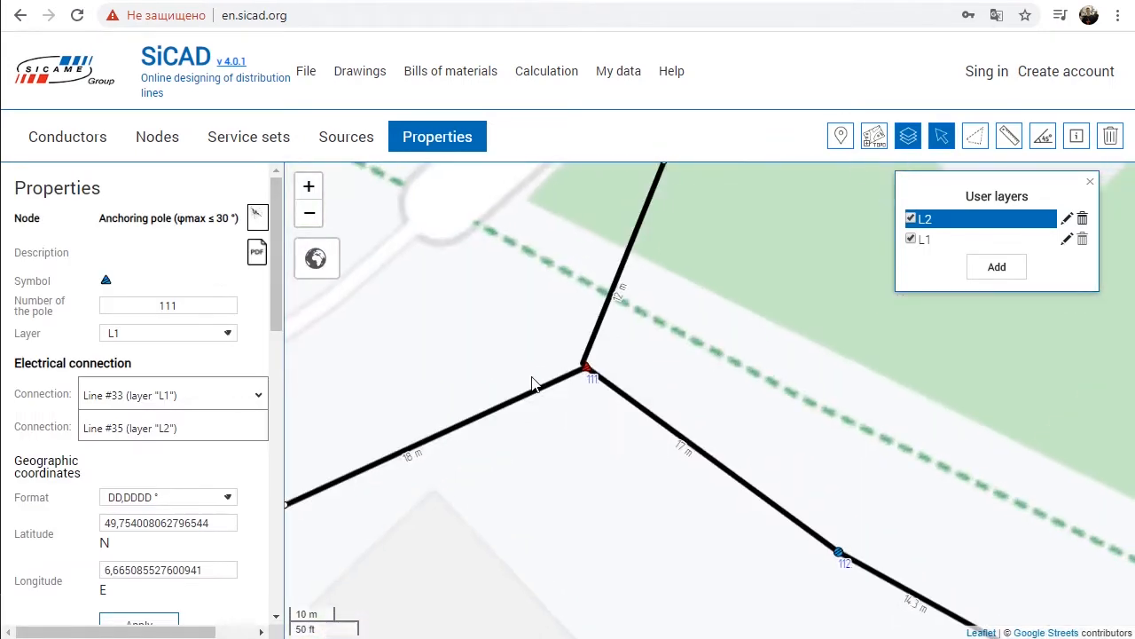
Step: Reselect pole 111 and shift it slightly, away from the forest side
left_click(634, 357)
scroll(679, 362, "up", 1)
left_click_drag(553, 365, 702, 379)
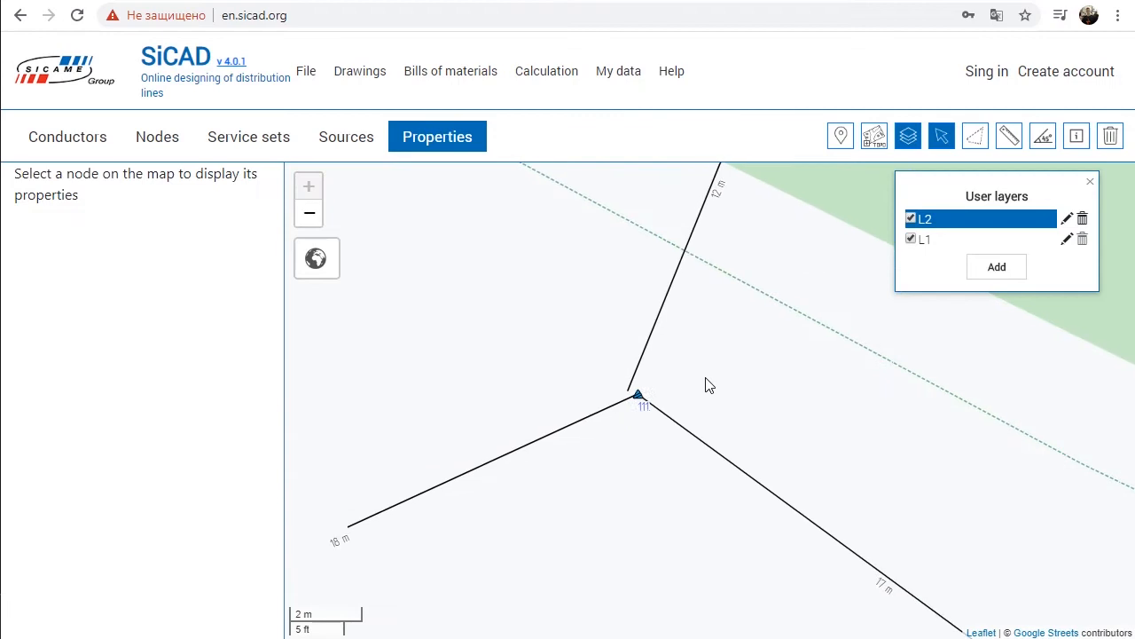
left_click(637, 395)
left_click_drag(635, 399, 638, 425)
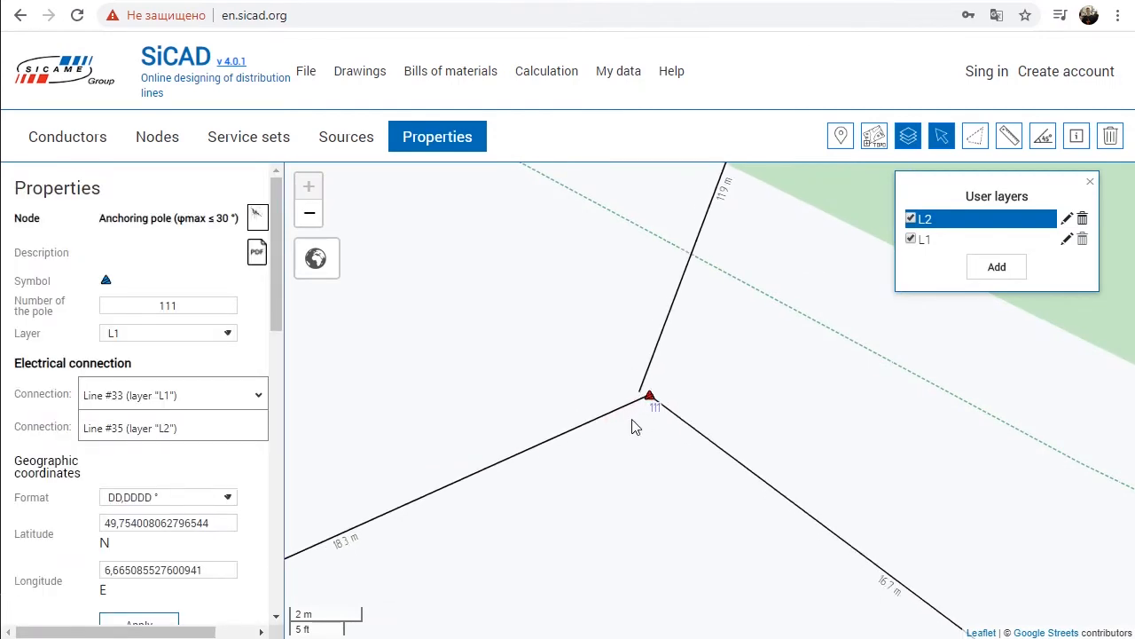
Step: Electrically connect Line #33 and Line #35 at pole 111, nudge the pole slightly, and disconnect Line #35 again
left_click(268, 411)
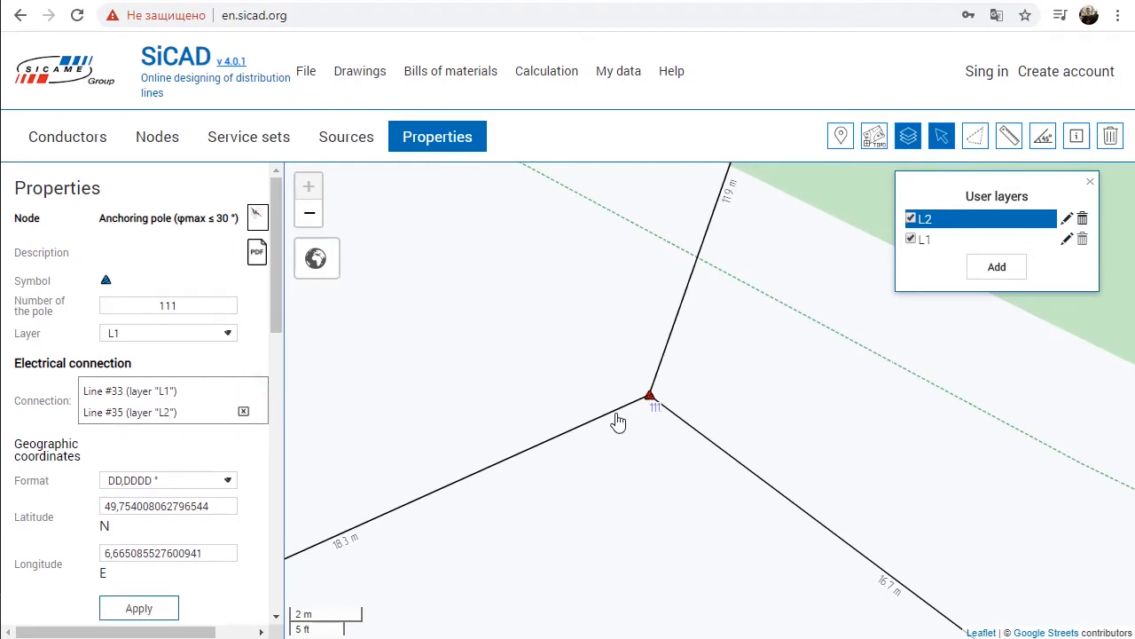
mouse_move(650, 404)
left_mouse_down()
mouse_move(626, 401)
mouse_move(651, 405)
left_mouse_up()
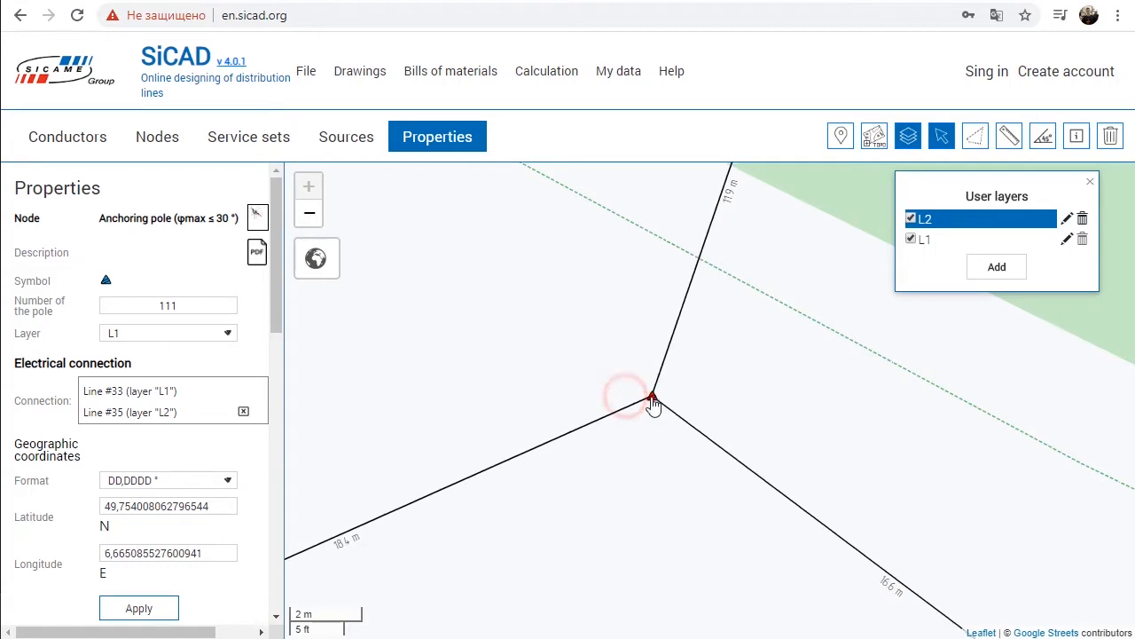
left_click(243, 412)
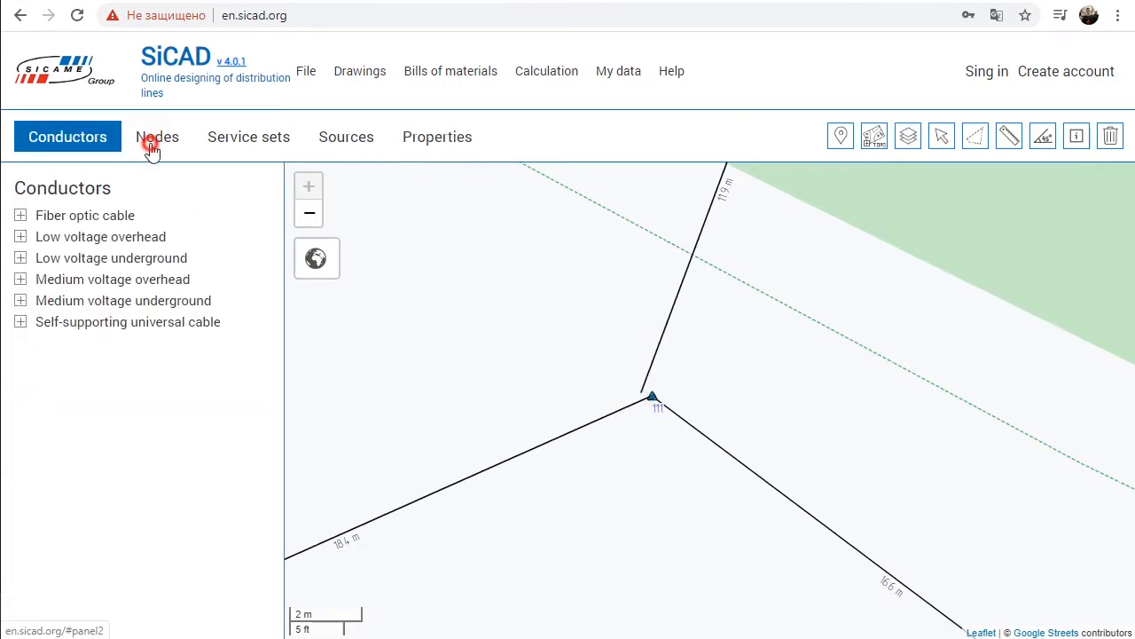
Step: Open the project catalog description for the low voltage overhead LV ABC self-suported nodes and read it
left_click(150, 143)
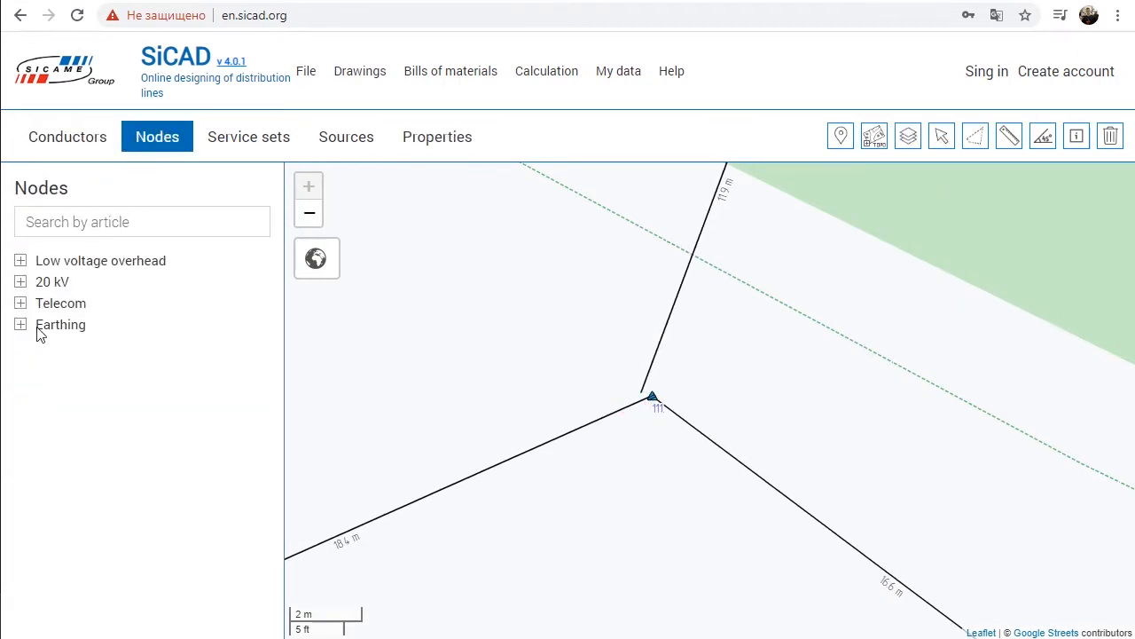
left_click(19, 261)
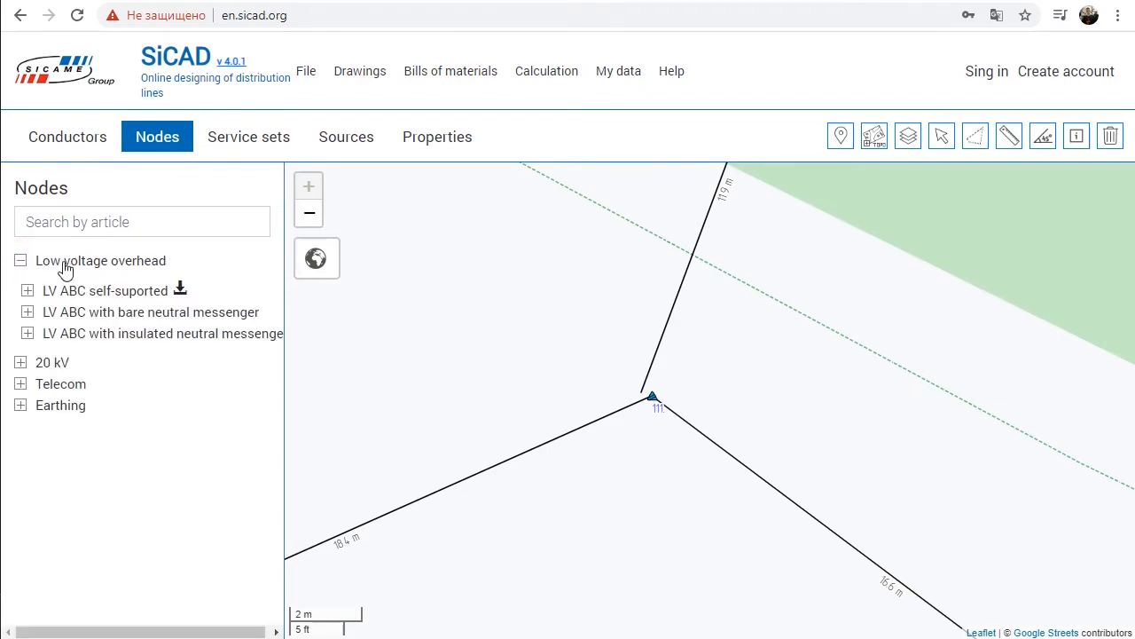
left_click(179, 291)
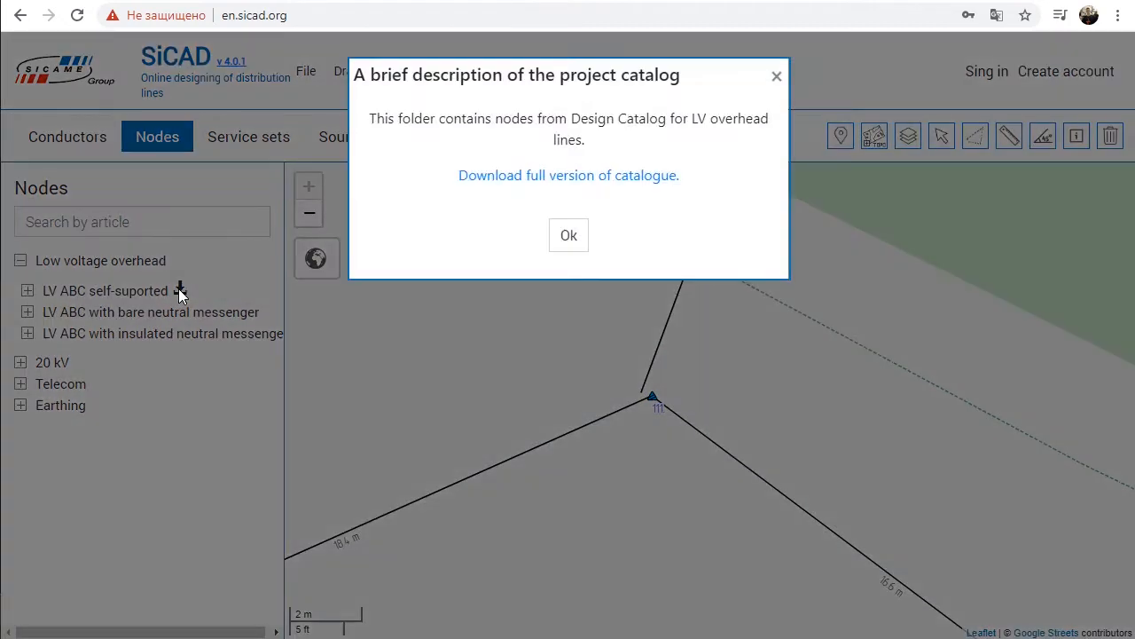
left_click_drag(380, 122, 727, 123)
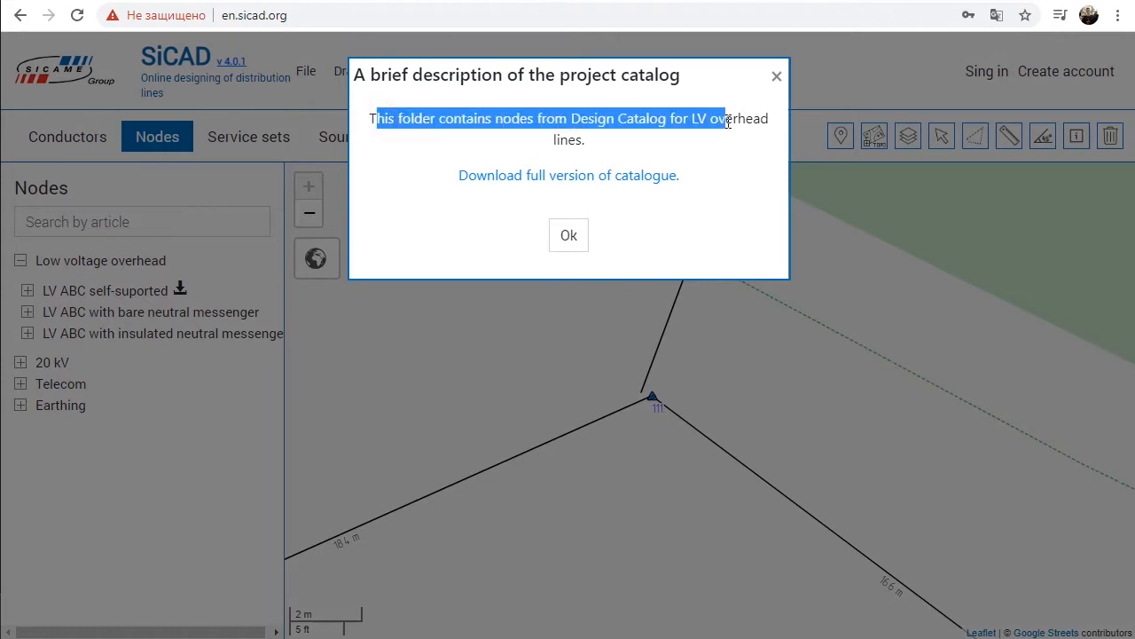
left_click(610, 140)
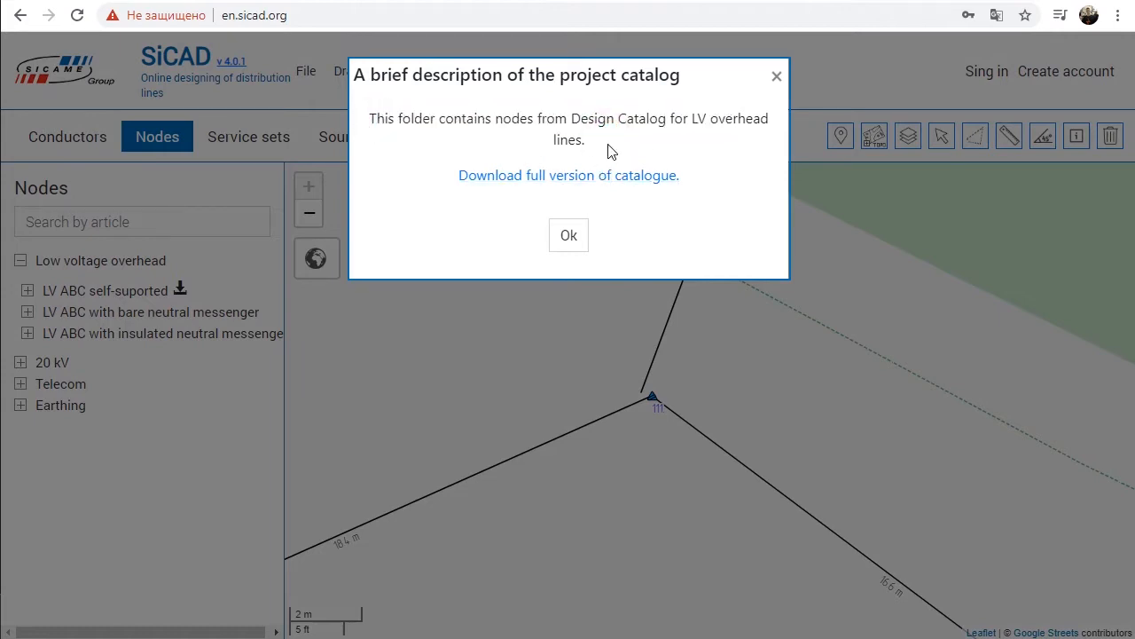
Step: Open the full design catalogue PDF, examine its pole drawings and parts tables, and return to the node list
left_click(523, 182)
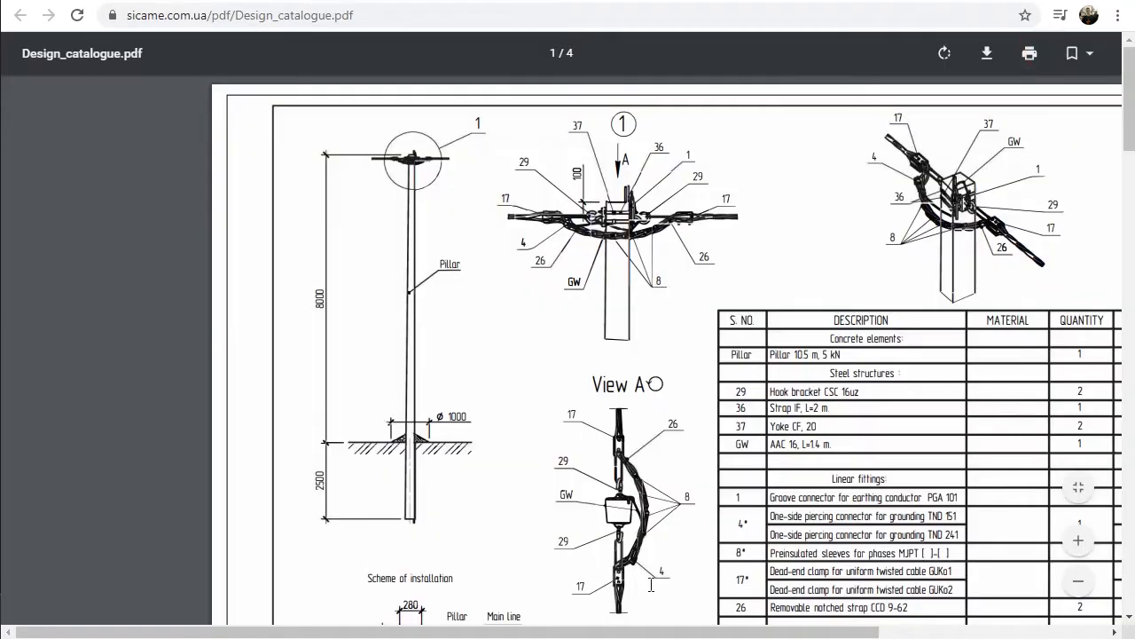
left_click_drag(684, 633, 810, 632)
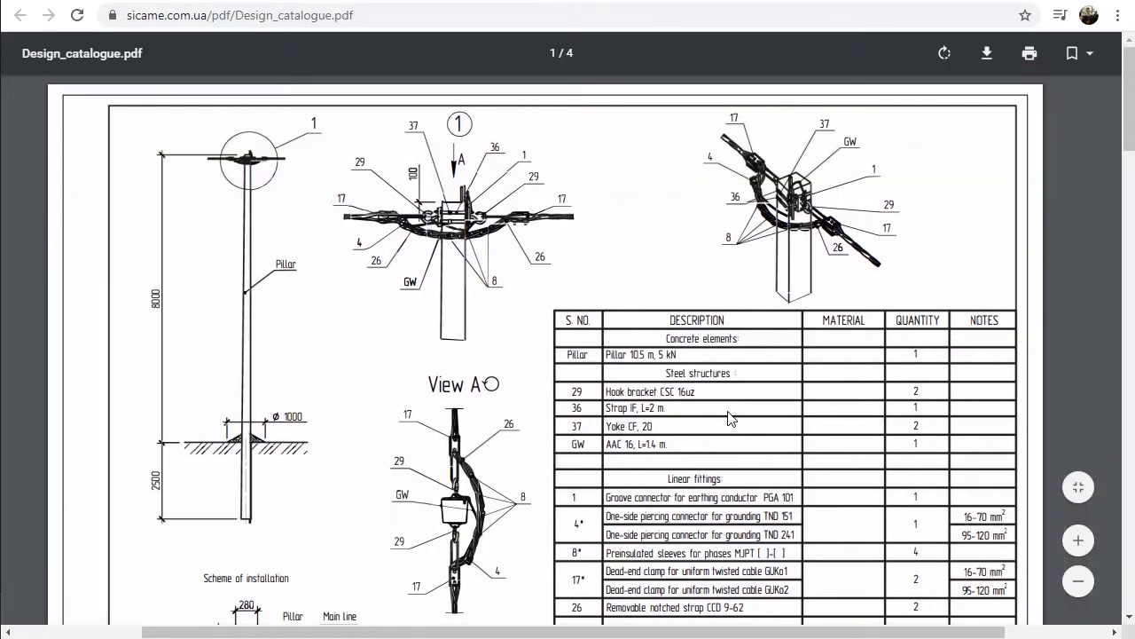
scroll(714, 414, "down", 6)
scroll(714, 413, "down", 12)
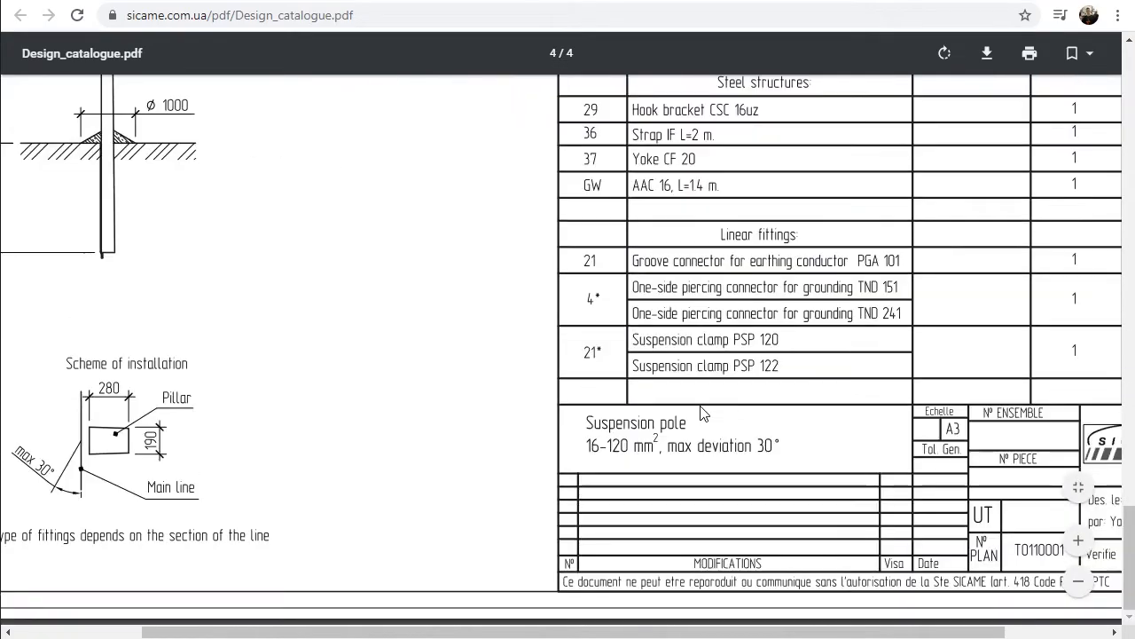
key("ctrl+w")
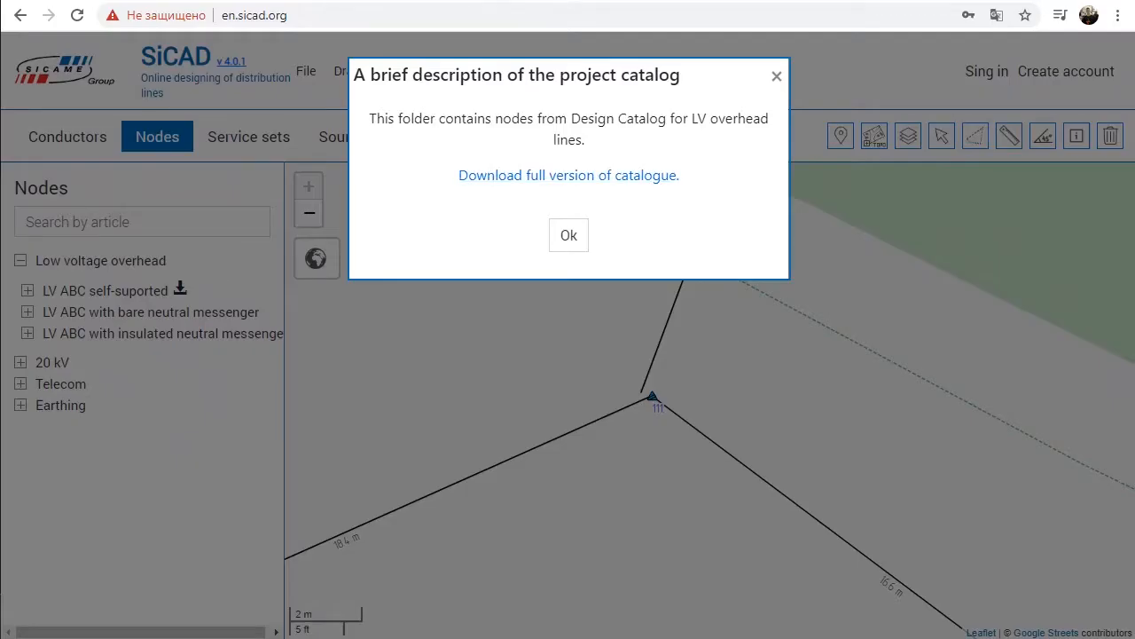
left_click(777, 77)
Step: Review the node types in the LV ABC self-suported folder and collapse the low voltage overhead list
left_click(28, 291)
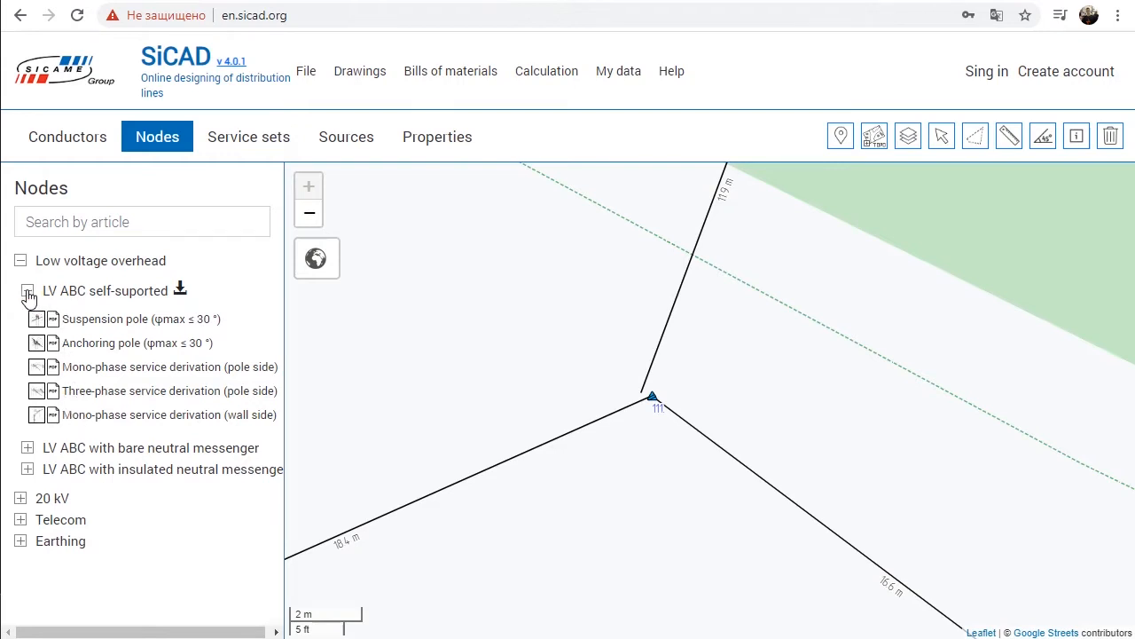
left_click(28, 291)
left_click(20, 261)
Step: Search the nodes for "Sus" and "An", adding the suspension pole and anchoring pole (φmax ≤ 30 °) to the quick list
left_click(104, 220)
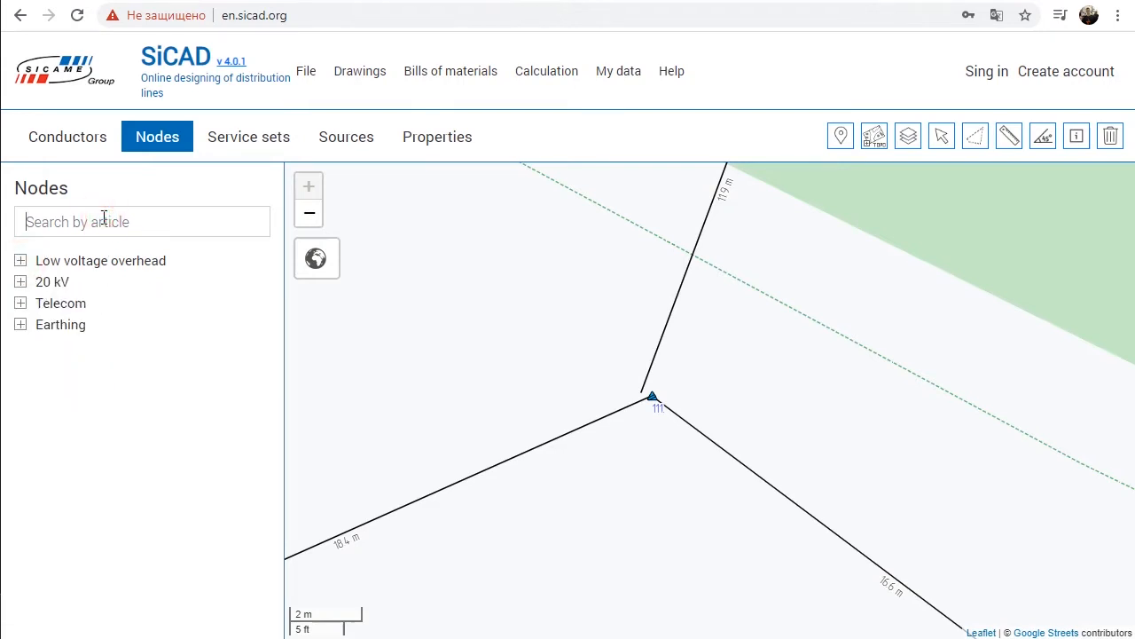
type("Sus")
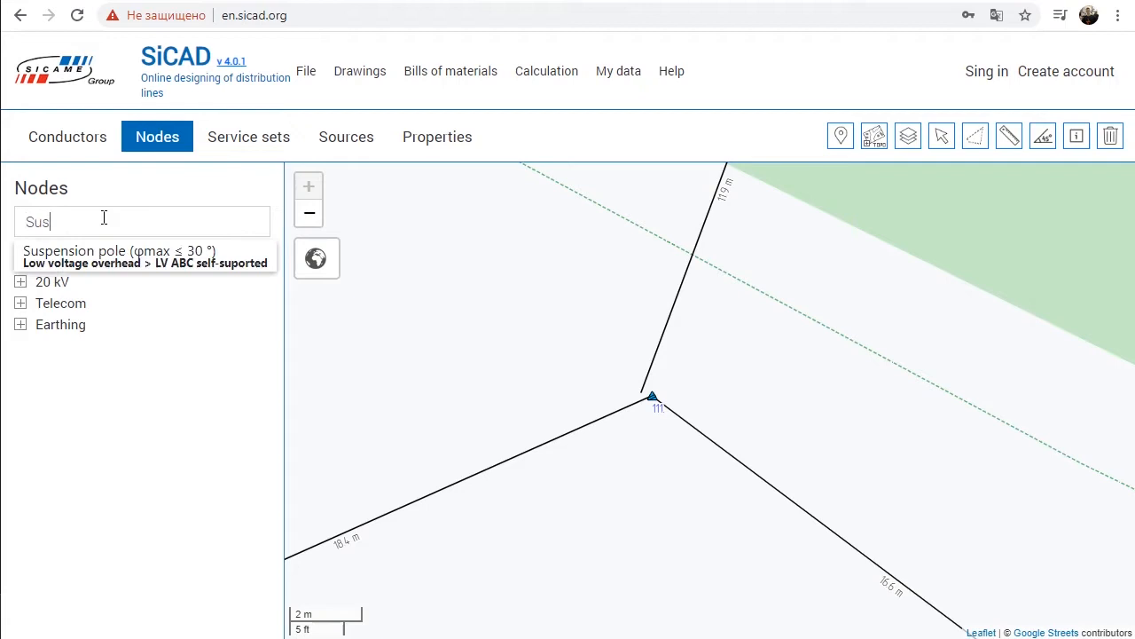
left_click(94, 255)
type("A")
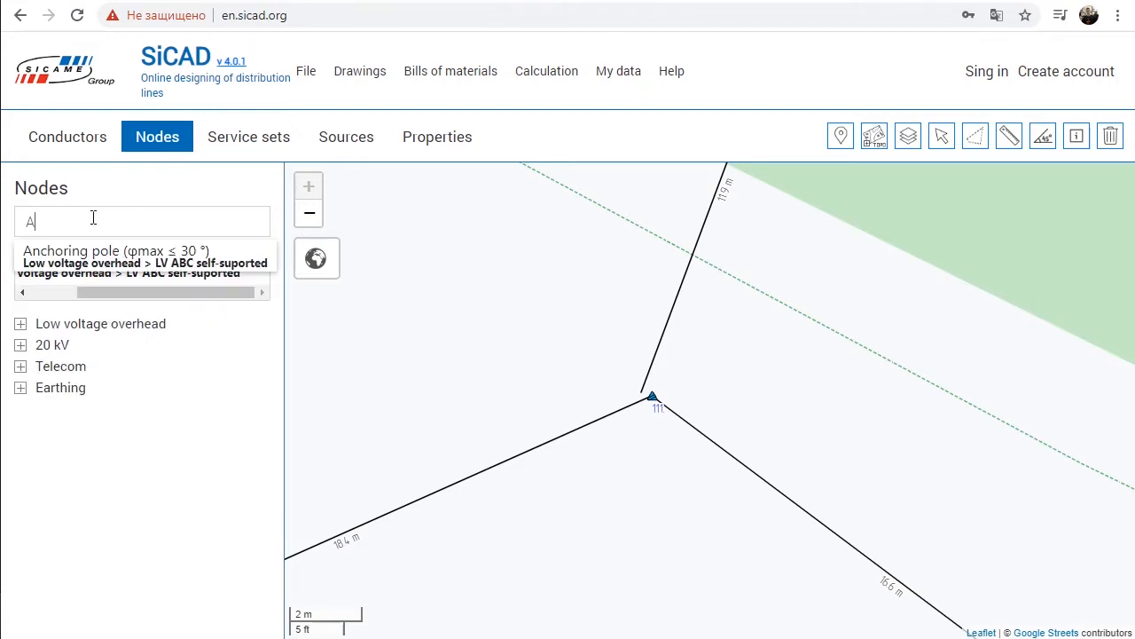
type("n")
left_click(94, 256)
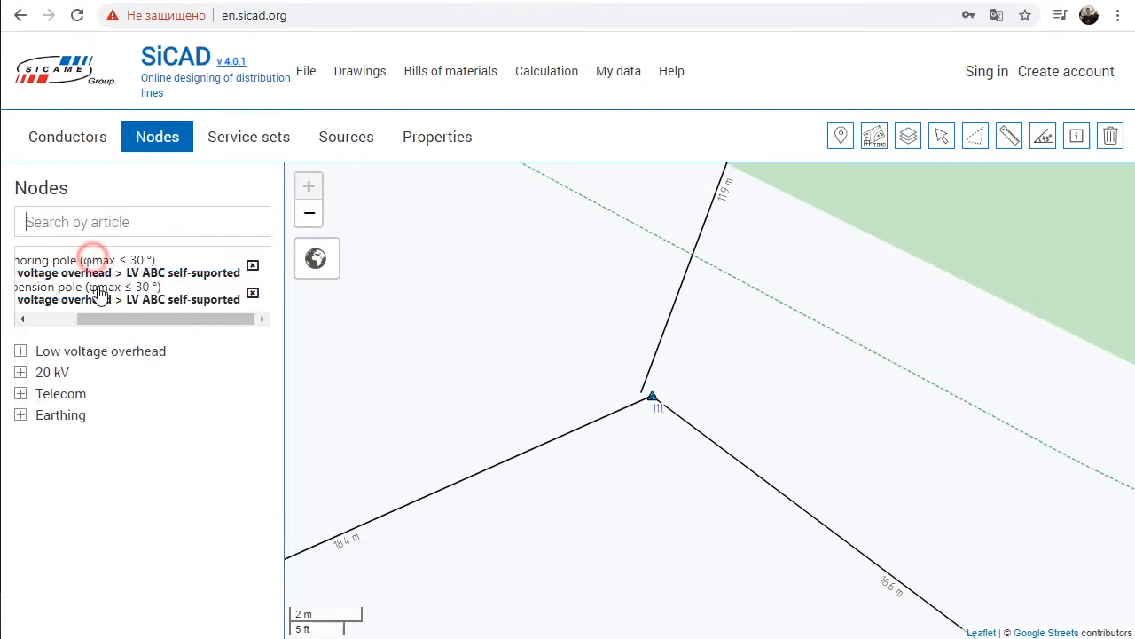
left_click_drag(101, 321, 13, 319)
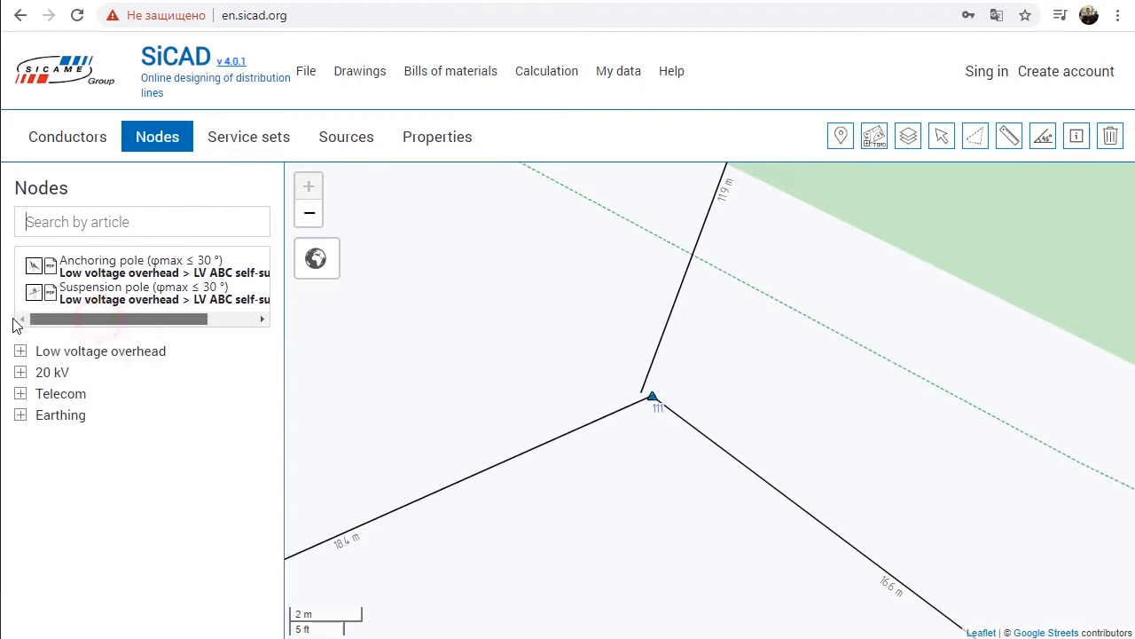
Step: Examine the anchoring pole's preview drawing and PDF sheet, and return to the map
left_click(36, 269)
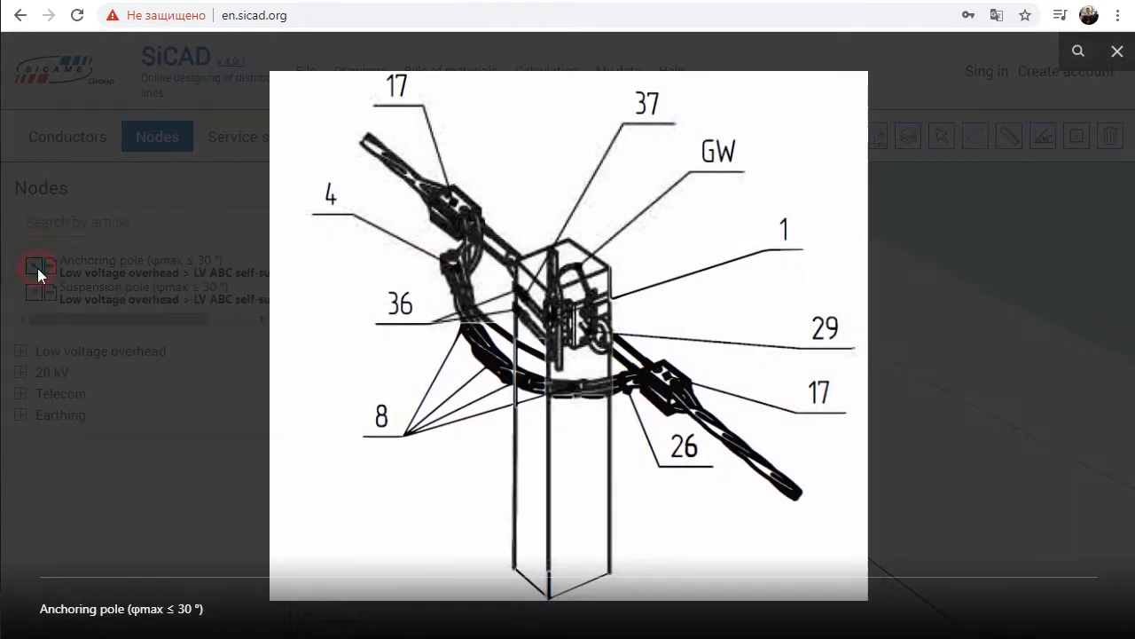
left_click(37, 268)
left_click(40, 263)
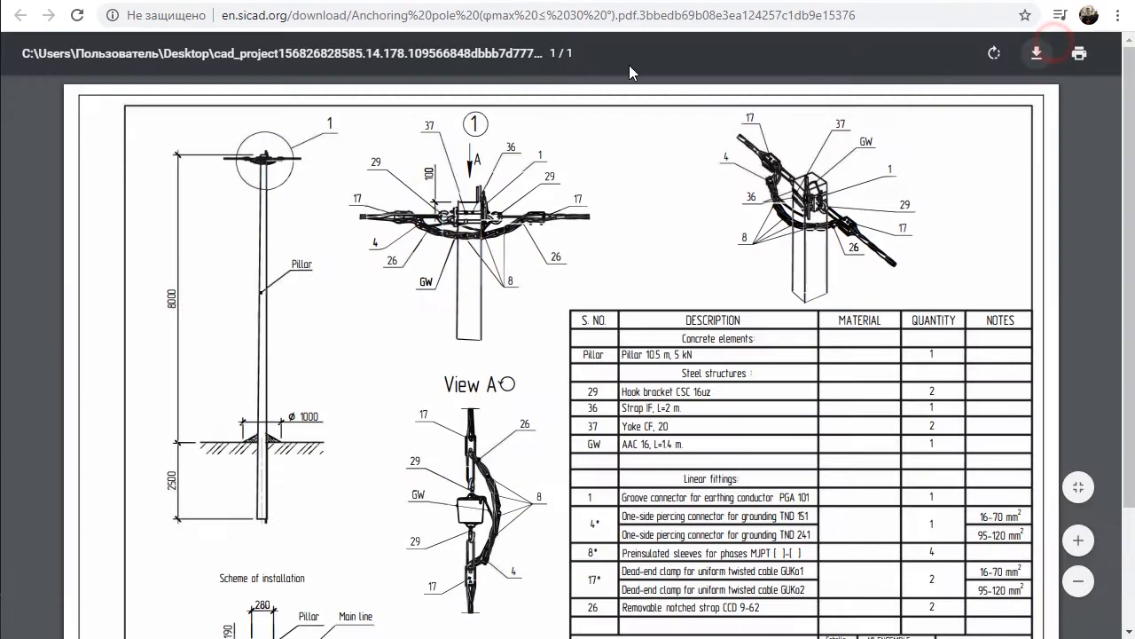
left_click(469, 1)
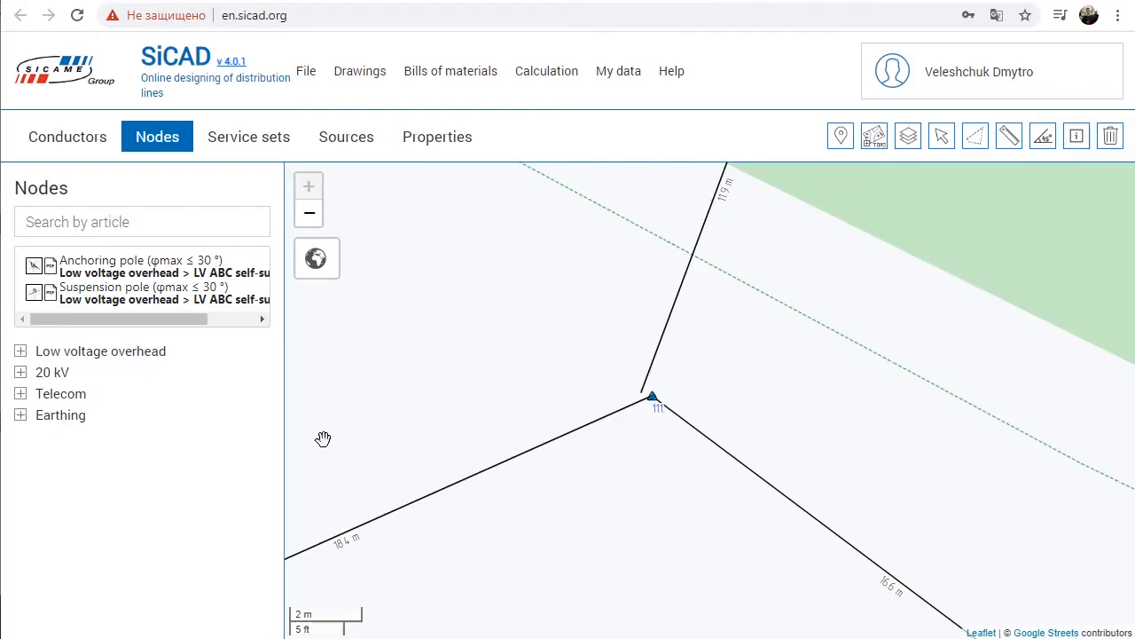
Step: Place three free-standing suspension poles (φmax ≤ 30 °) in a row beside the 14.9 m and 16.5 m spans
left_click(102, 291)
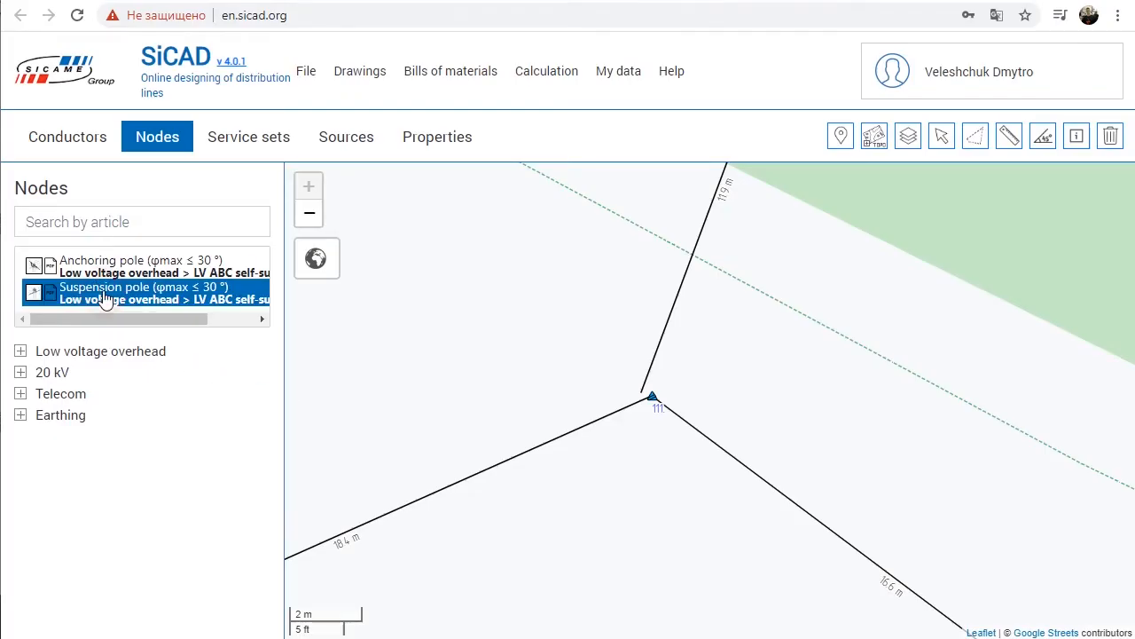
scroll(587, 383, "down", 1)
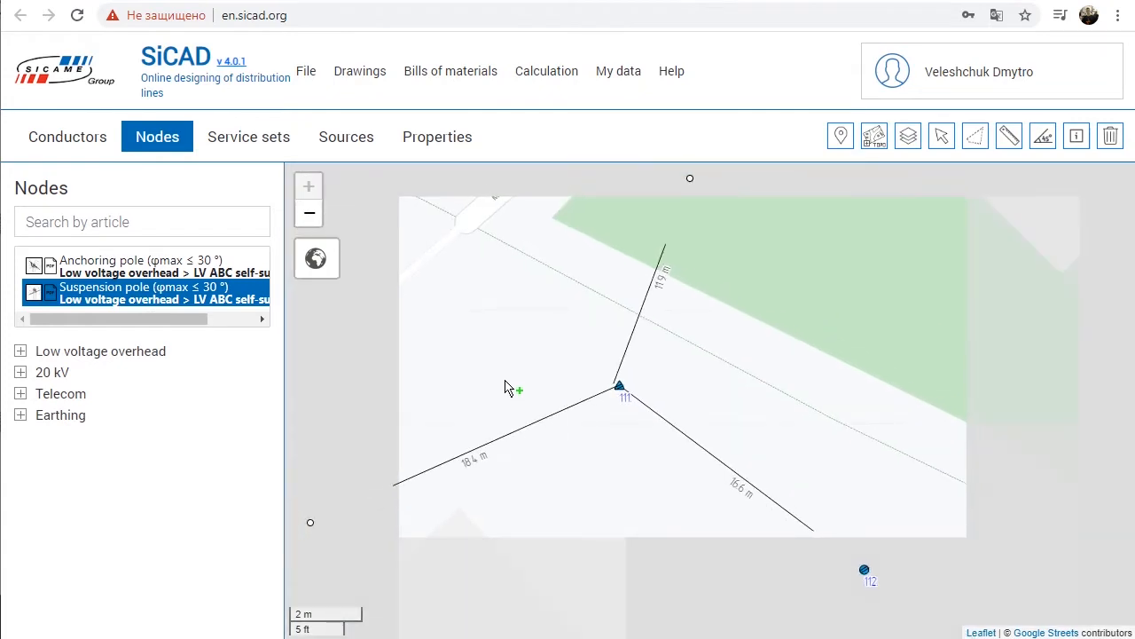
scroll(505, 388, "down", 1)
left_click_drag(497, 350, 798, 273)
left_click(537, 425)
left_click(497, 460)
left_click(460, 509)
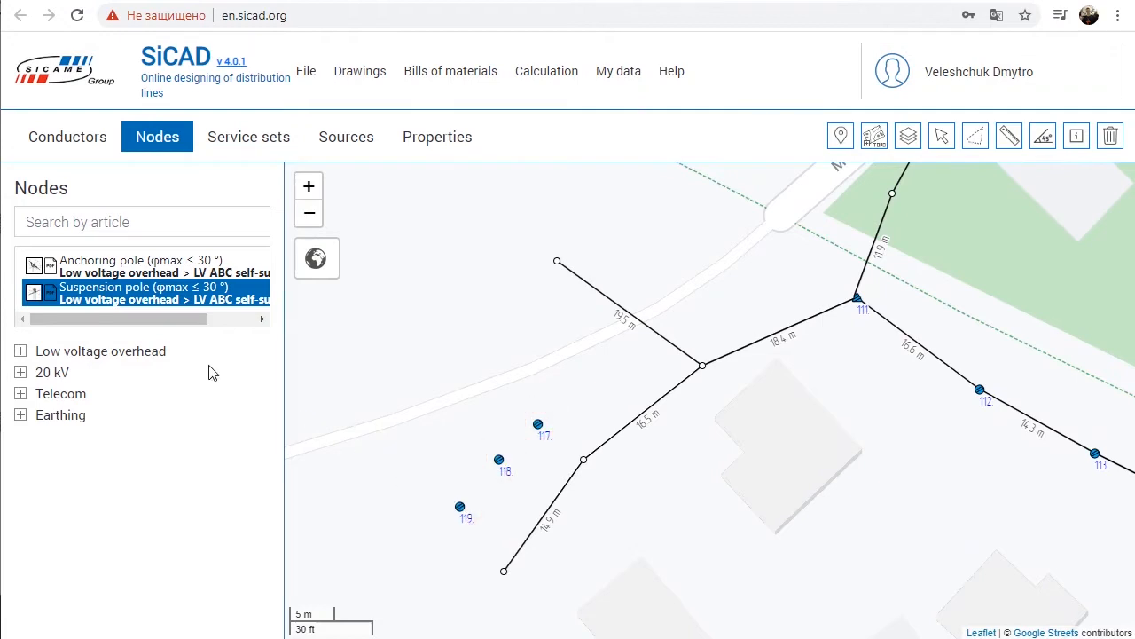
Step: Place anchoring poles (φmax ≤ 30 °) on the free end nodes of the 19.5 m branch and the 14.9 m span
left_click(78, 263)
left_click(557, 264)
left_click(502, 574)
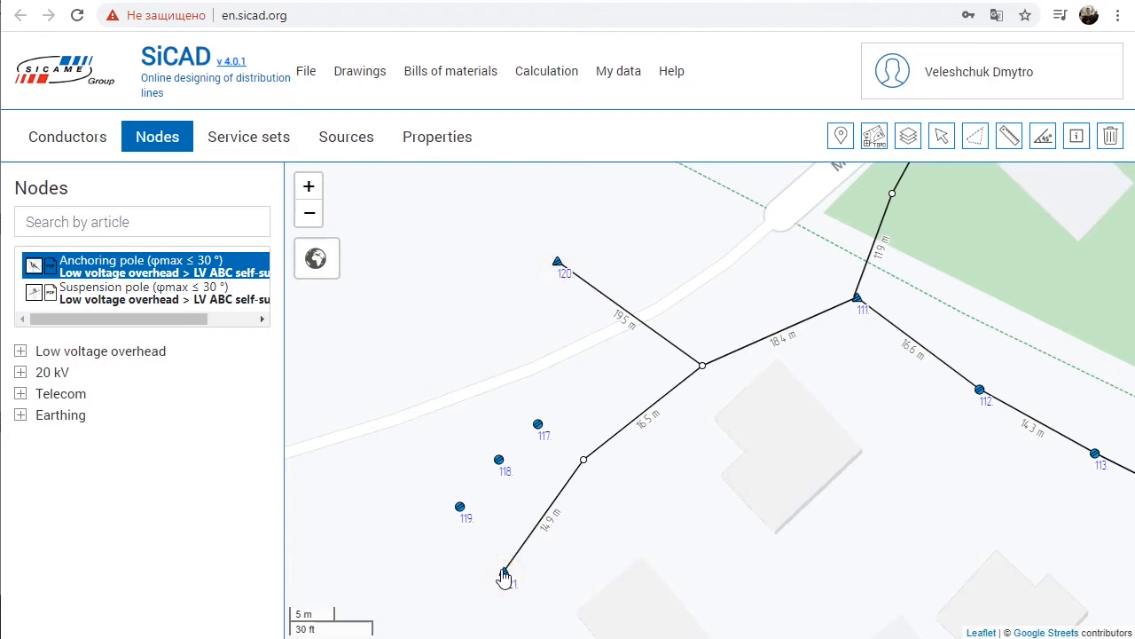
Step: Place a mono-phase service derivation (pole side) from LV ABC self-supported on anchoring pole 121
left_click(20, 351)
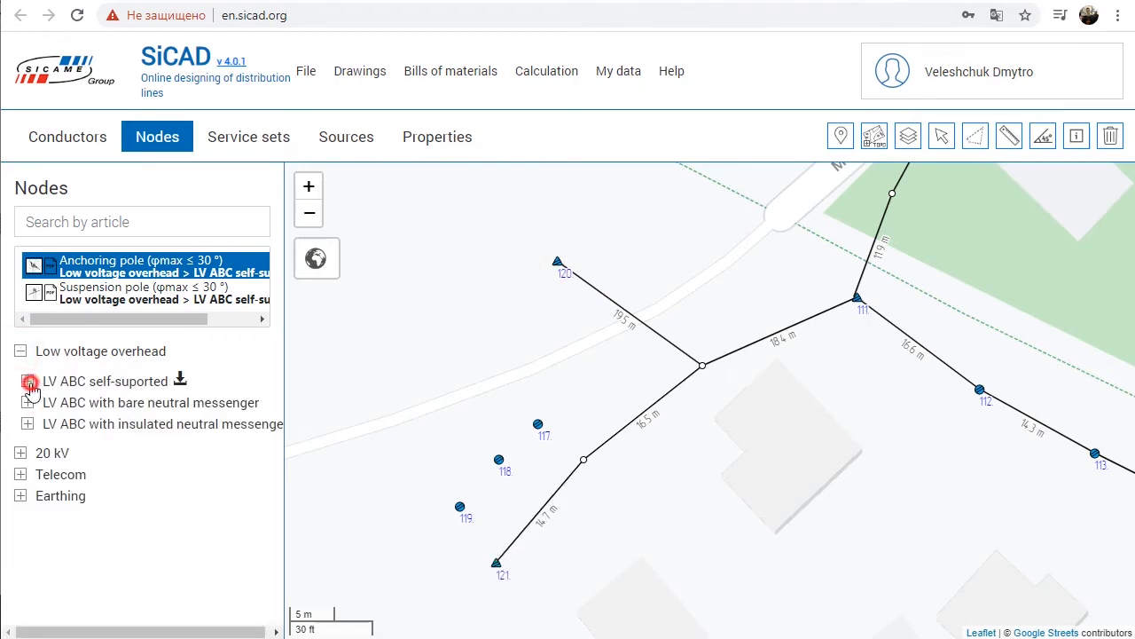
left_click(29, 381)
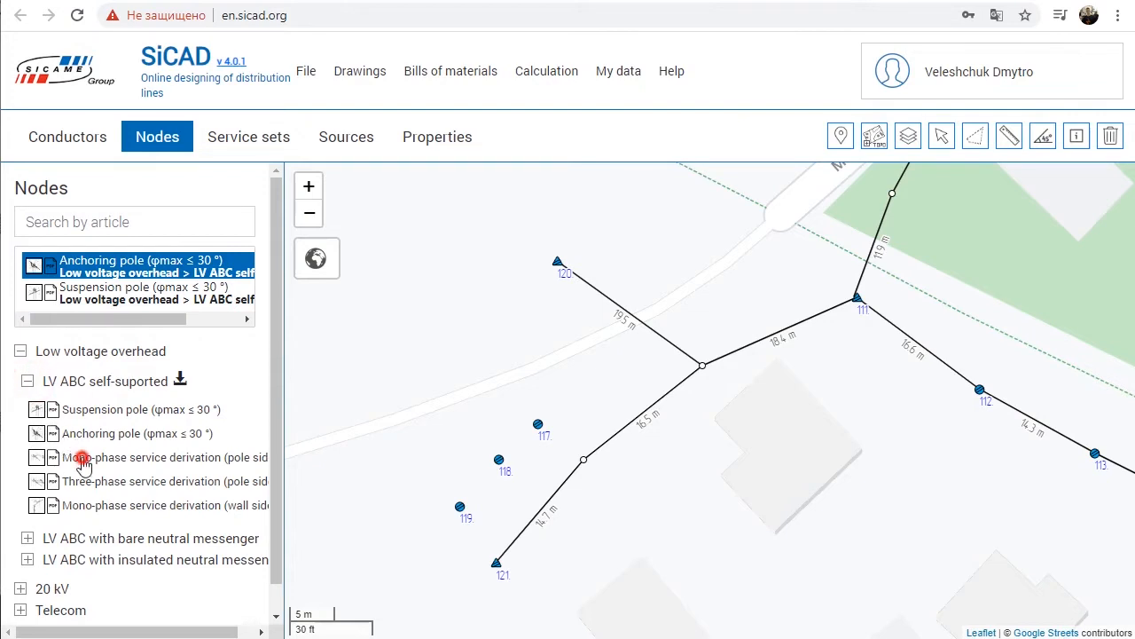
left_click(83, 459)
left_click(495, 567)
scroll(497, 596, "up", 1)
left_click(653, 506)
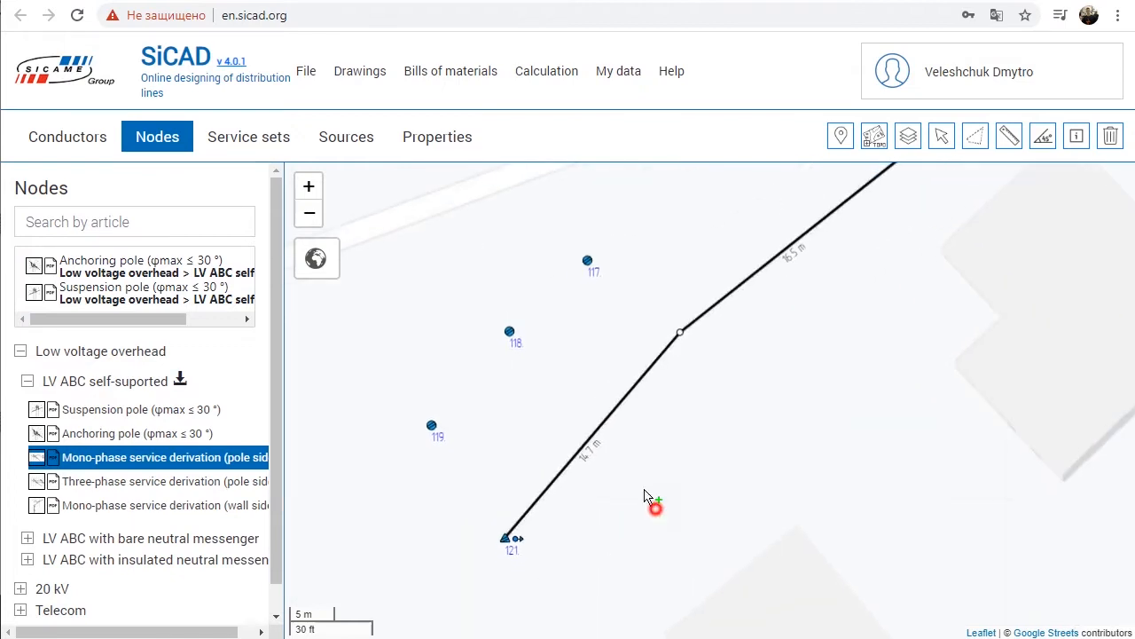
Step: Move pole 121 slightly so that its span measures about 14.1 m, and select the pole
left_click_drag(697, 457, 658, 338)
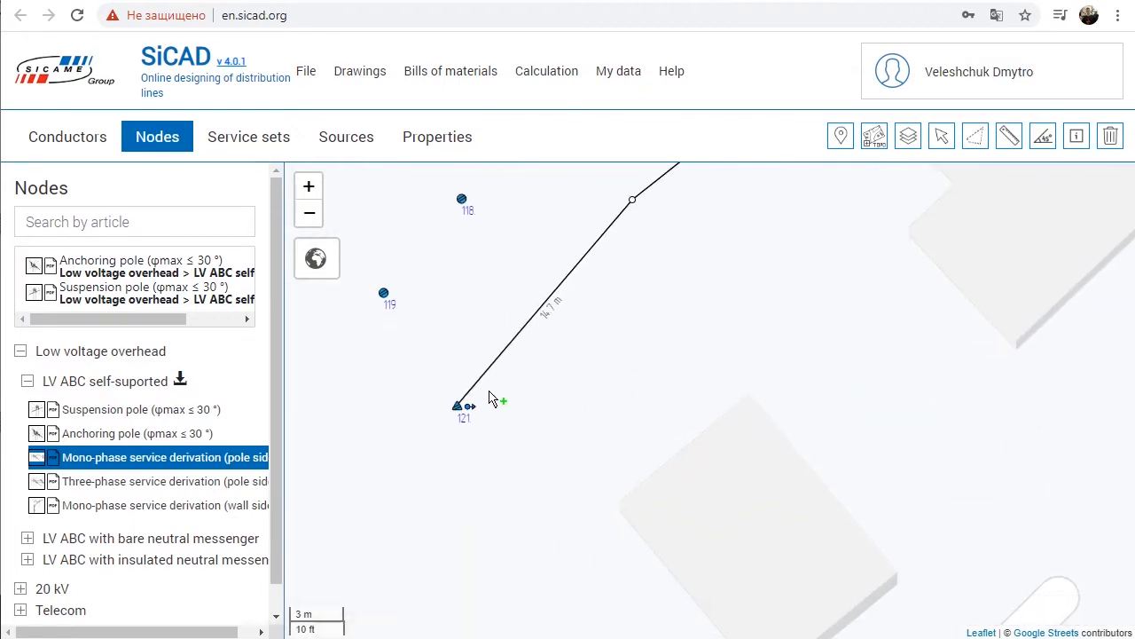
left_click_drag(461, 420, 489, 424)
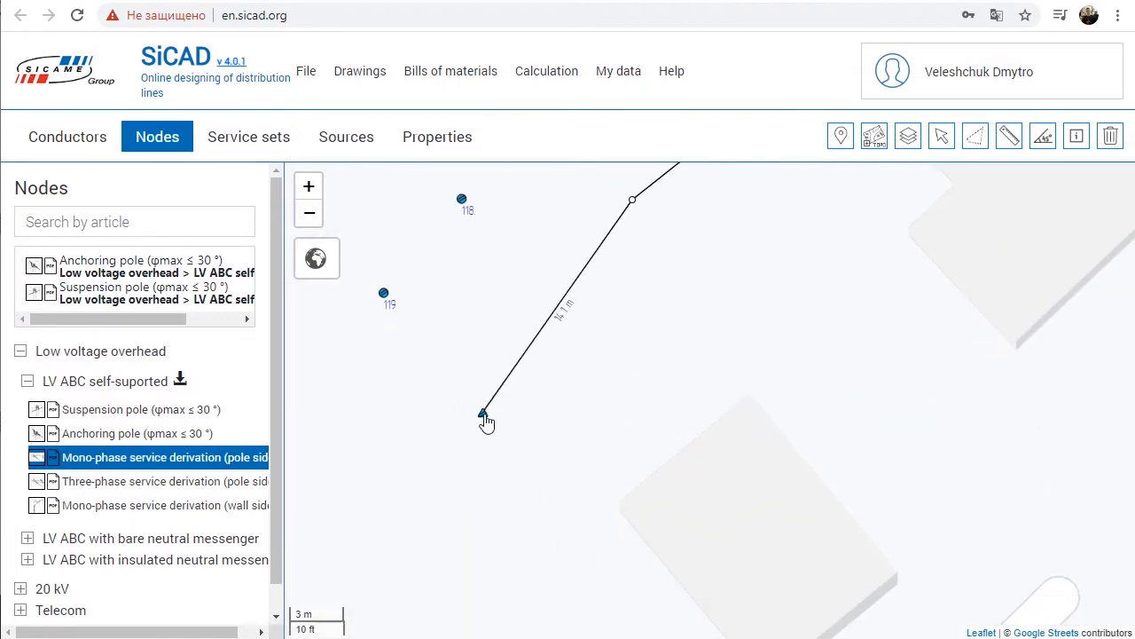
left_click(942, 135)
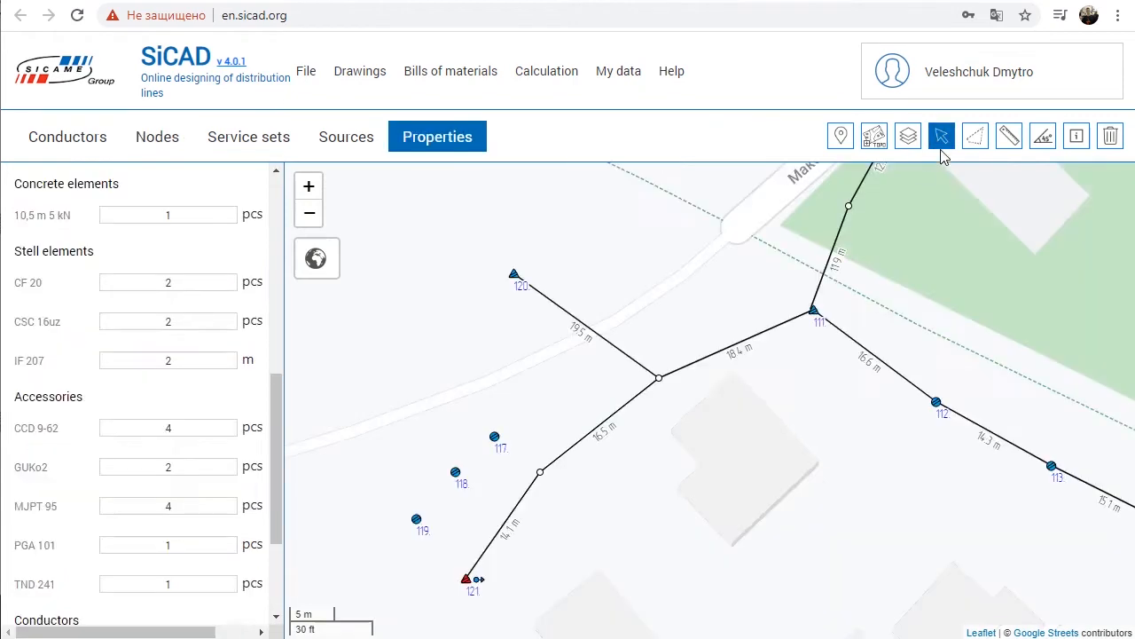
Step: Hide and show user layer L2 several times to check its contents, leaving it visible, and close the layer list
left_click(908, 136)
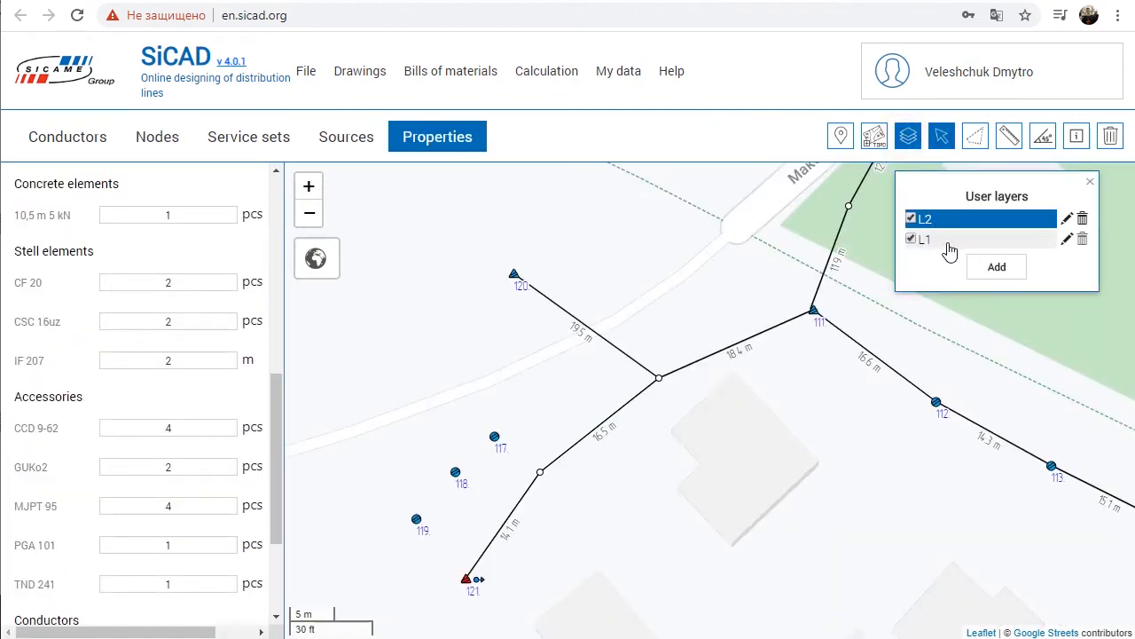
left_click(910, 218)
left_click(910, 219)
left_click(910, 220)
left_click(911, 220)
left_click(911, 220)
left_click(911, 220)
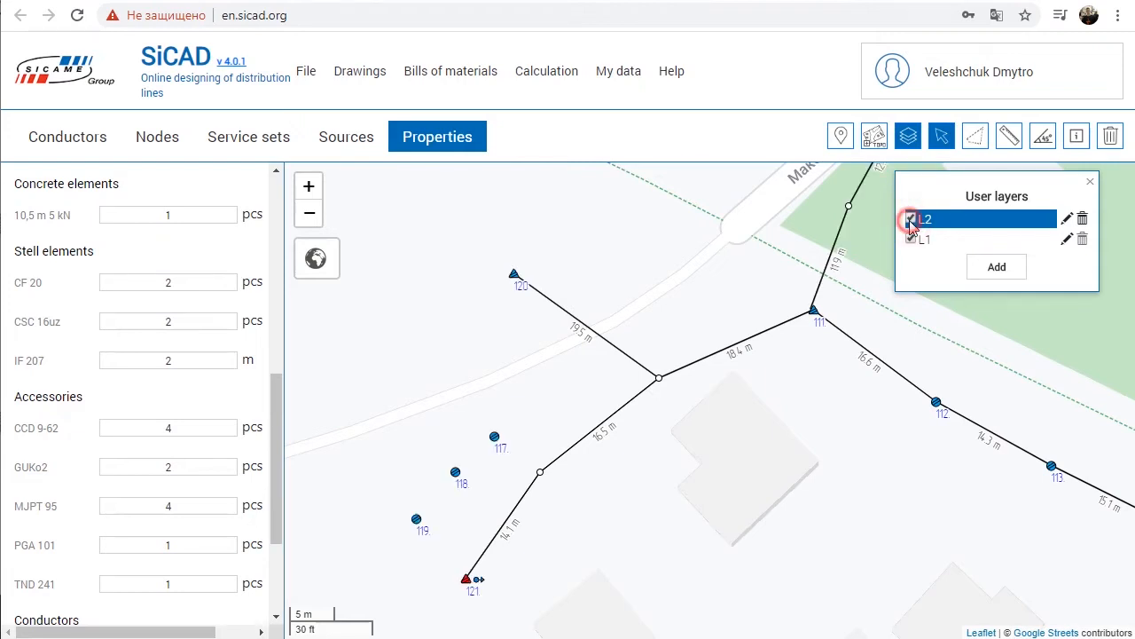
left_click(1091, 184)
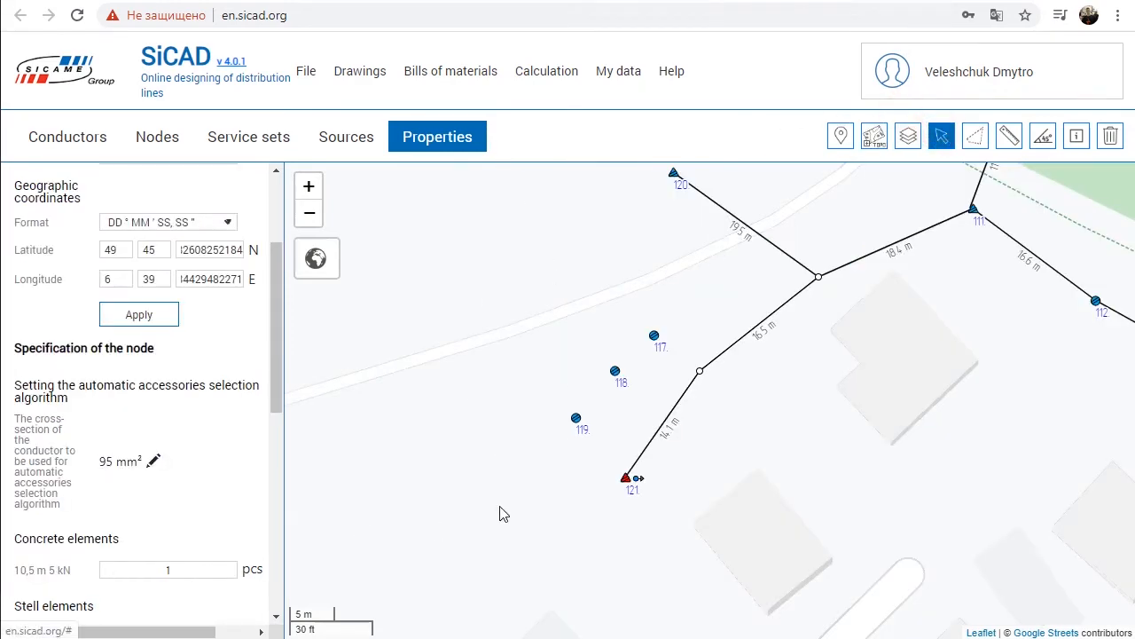
Step: Assign anchoring pole 121 to layer L1 in its properties
left_click(561, 484)
left_click(629, 483)
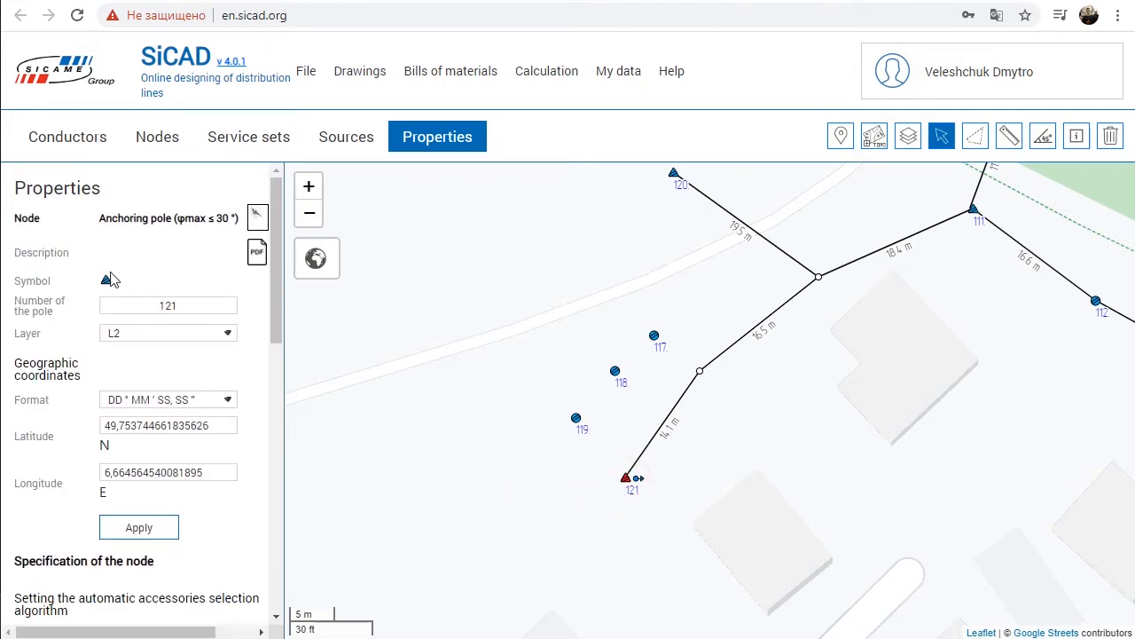
double_click(152, 306)
left_click(171, 335)
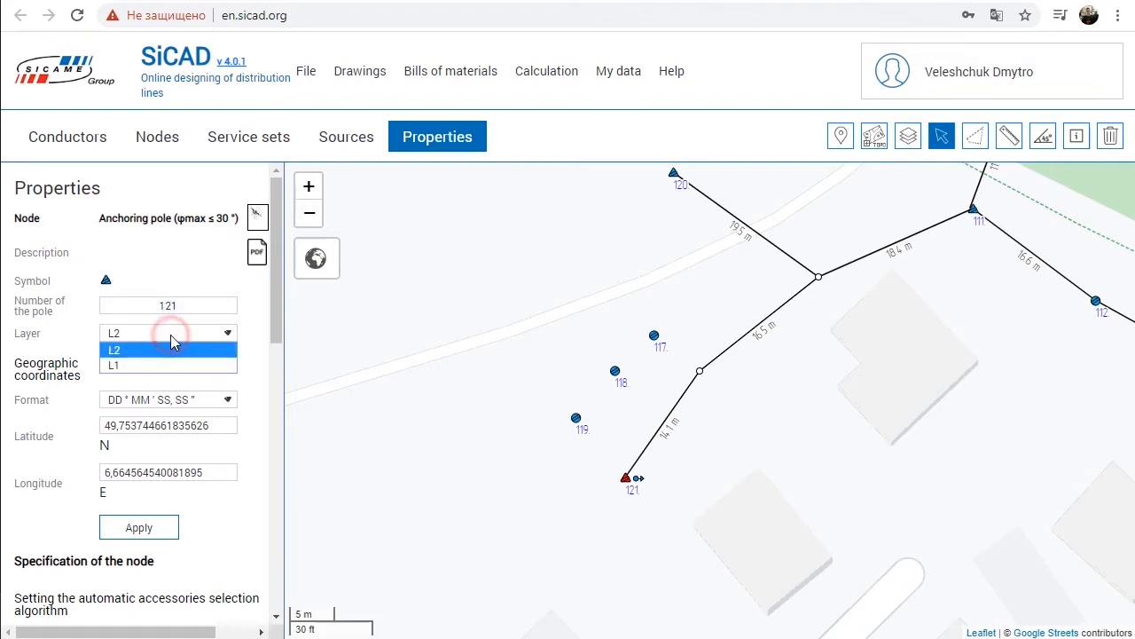
left_click(165, 362)
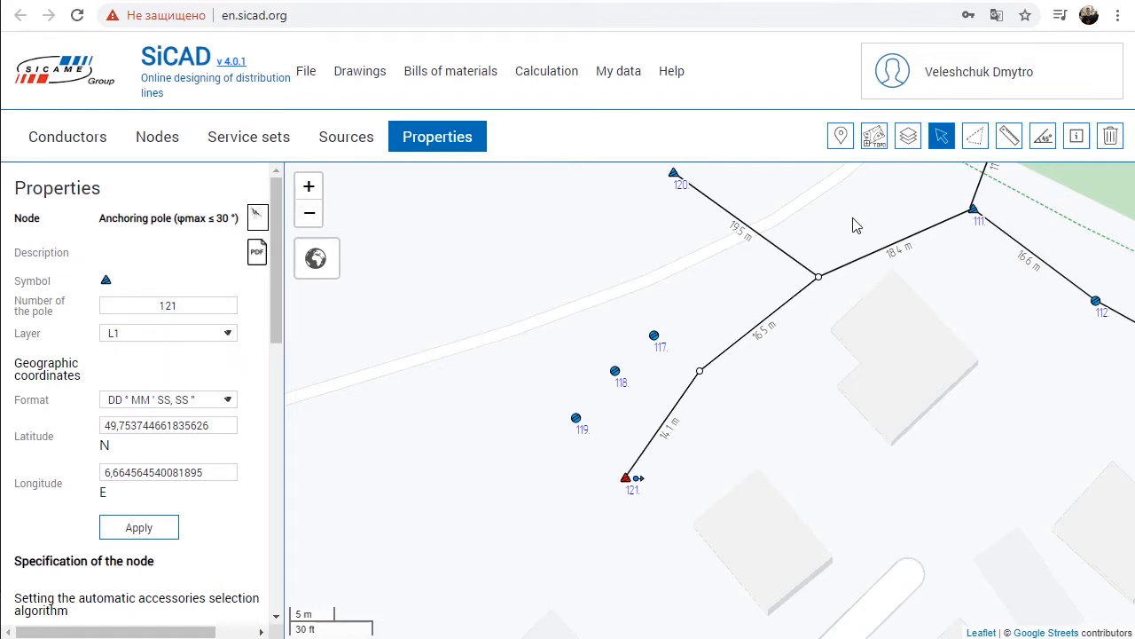
Step: Hide layer L1 to check which objects belong to it, and show it again
left_click(908, 136)
left_click(911, 240)
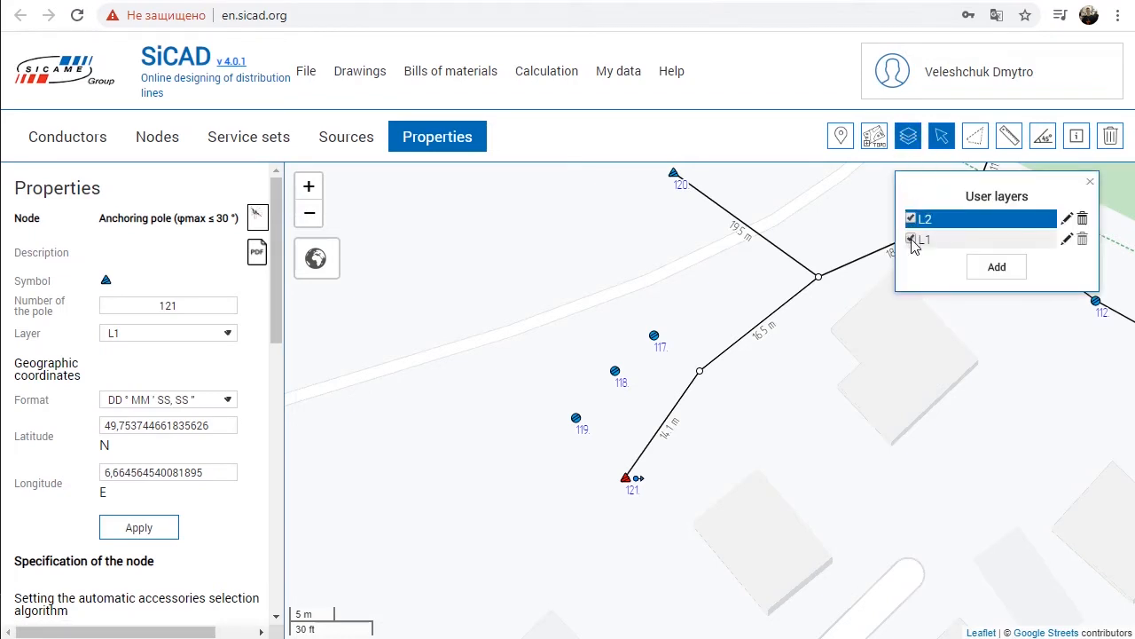
left_click(912, 241)
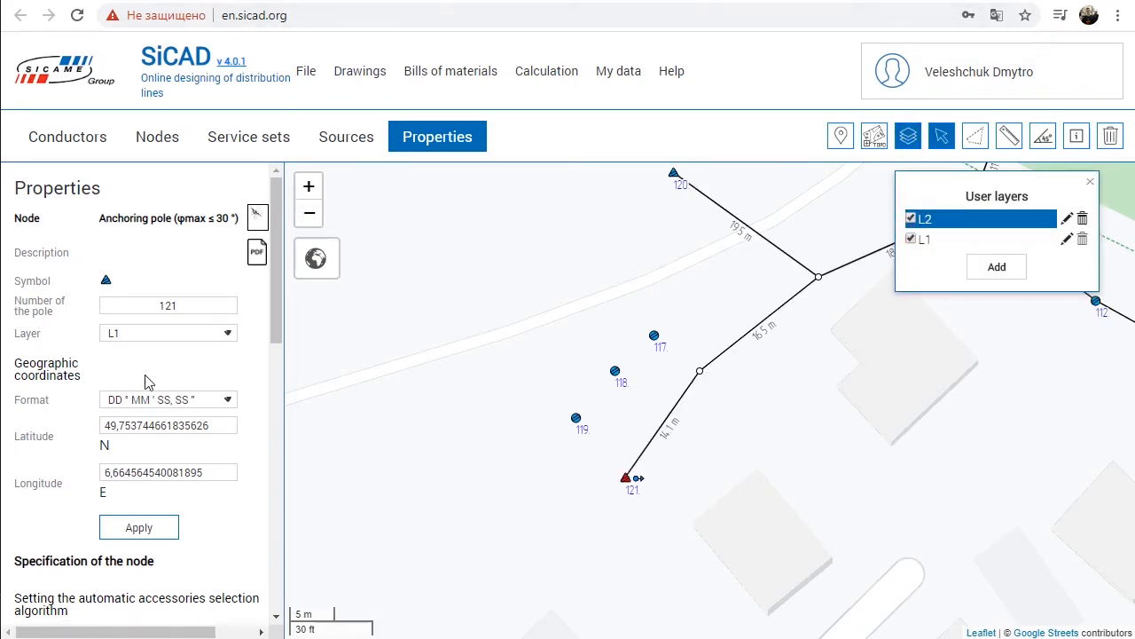
Step: Try another geographic coordinate format for pole 121 and set it back to DD ° MM ' SS, SS "
left_click(187, 401)
left_click(181, 431)
left_click(186, 400)
left_click(191, 442)
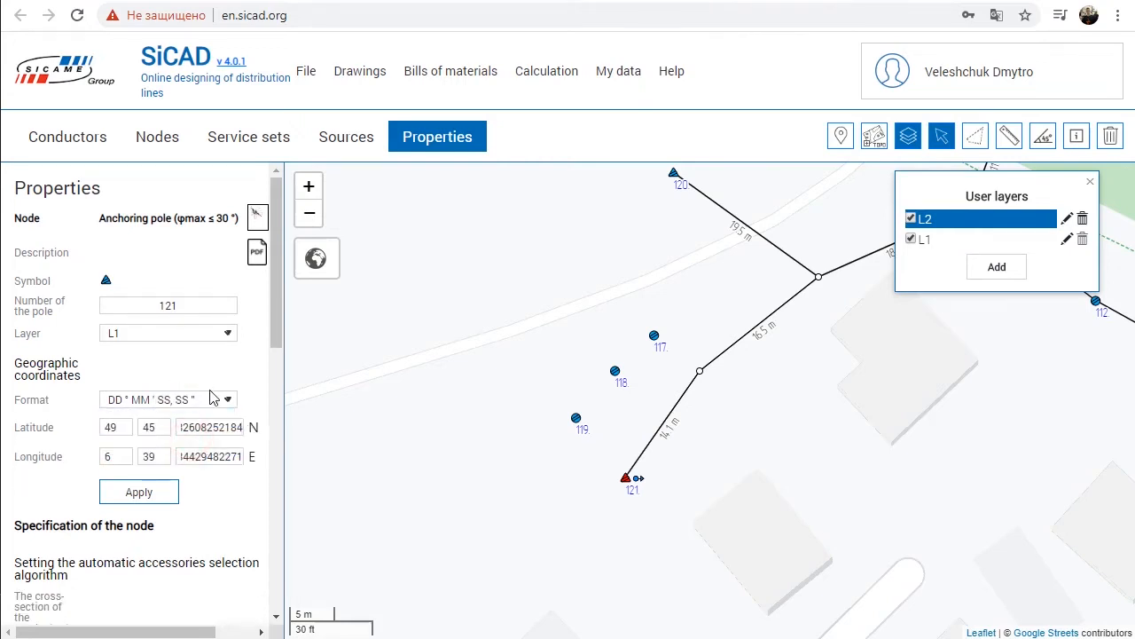
Step: Remove the 10,5 m 5 kN concrete element from pole 121's specification and set the CCD 9-62 accessory quantity to 6 pcs
scroll(210, 398, "down", 6)
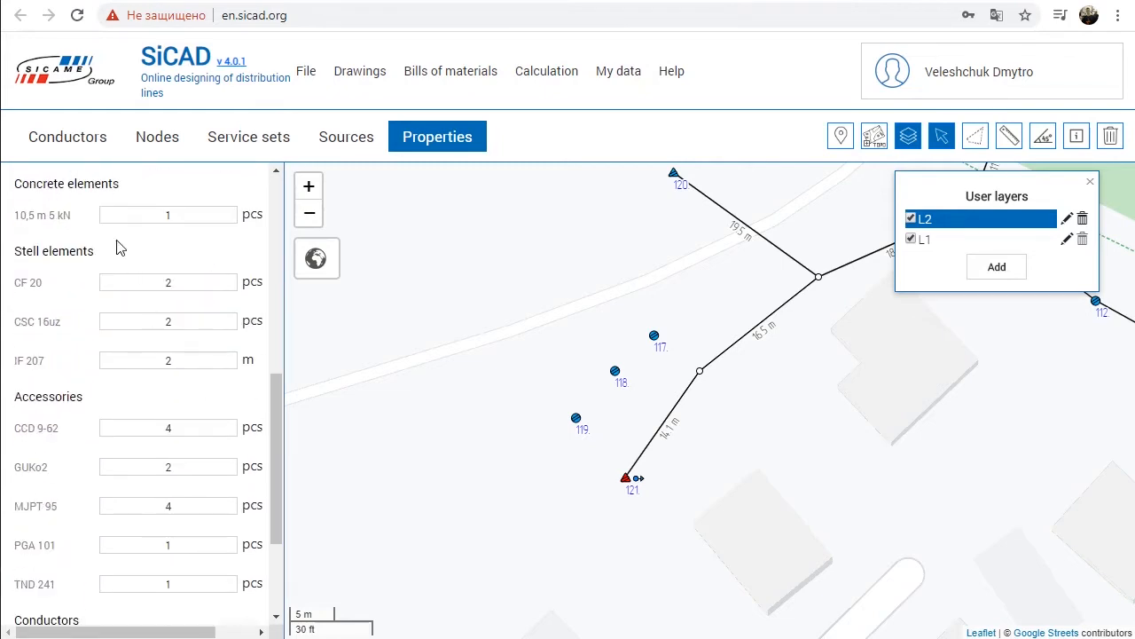
left_click_drag(158, 631, 198, 632)
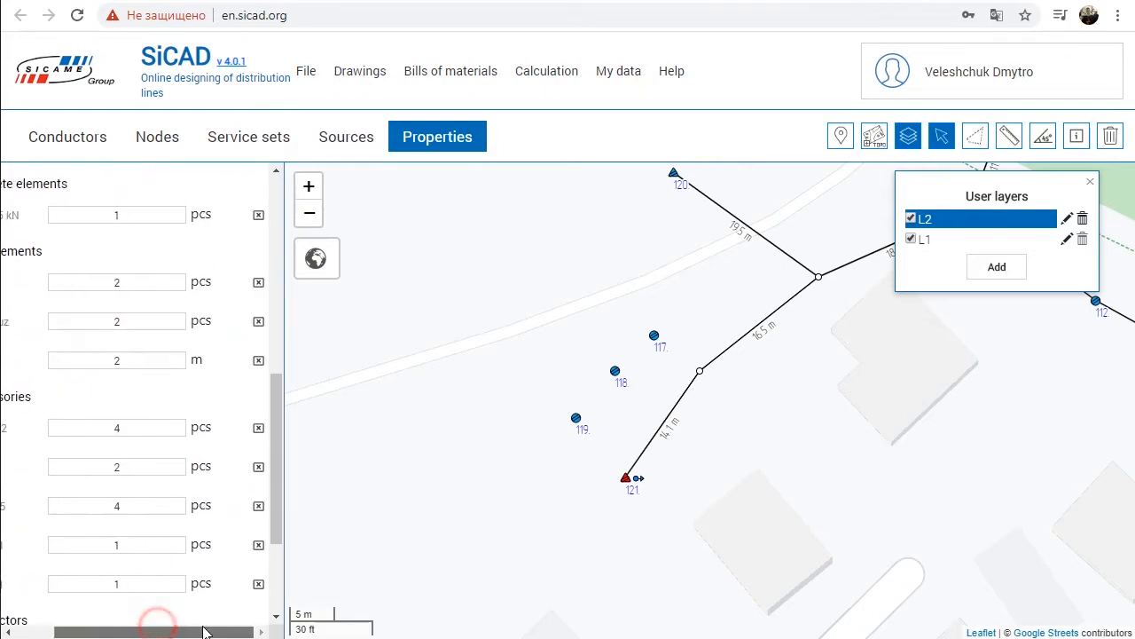
left_click(258, 217)
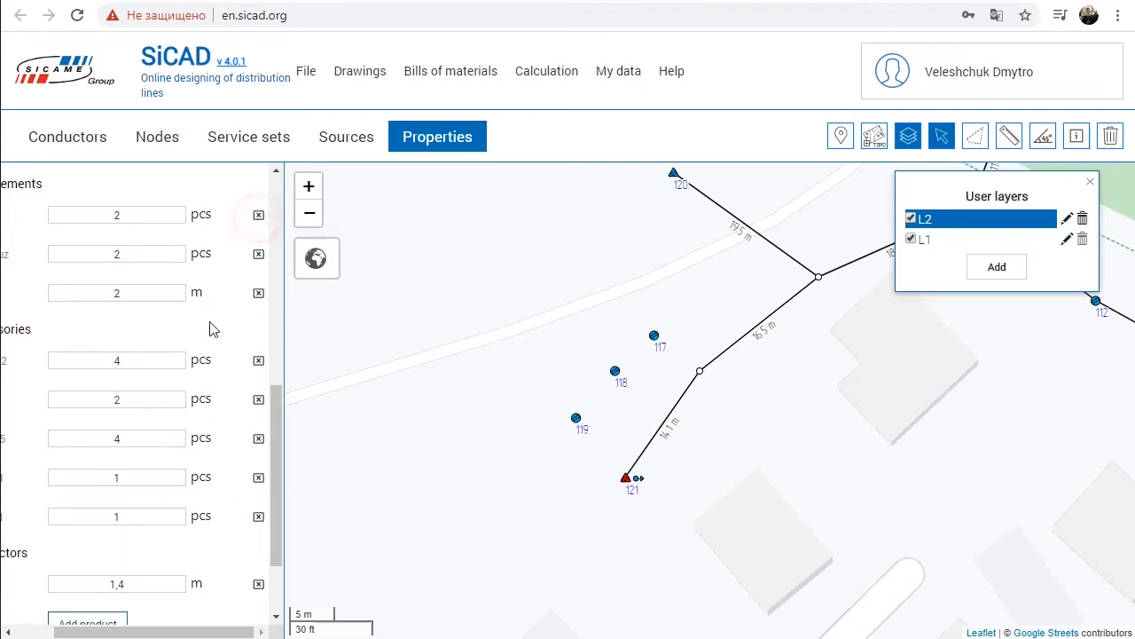
left_click_drag(202, 630, 163, 629)
double_click(170, 361)
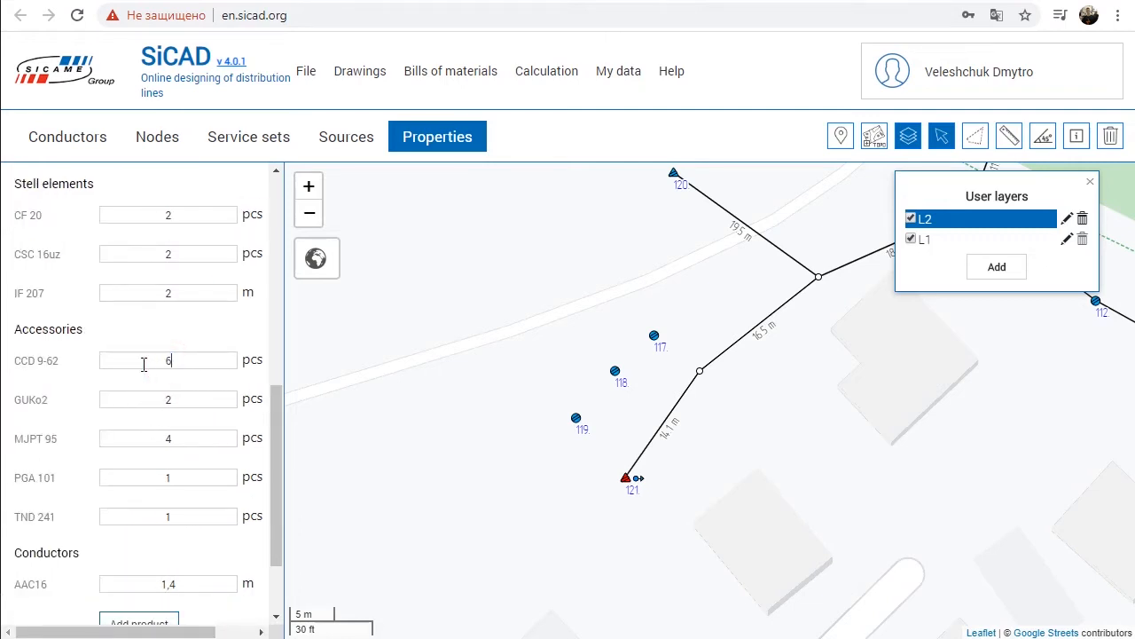
scroll(147, 419, "down", 3)
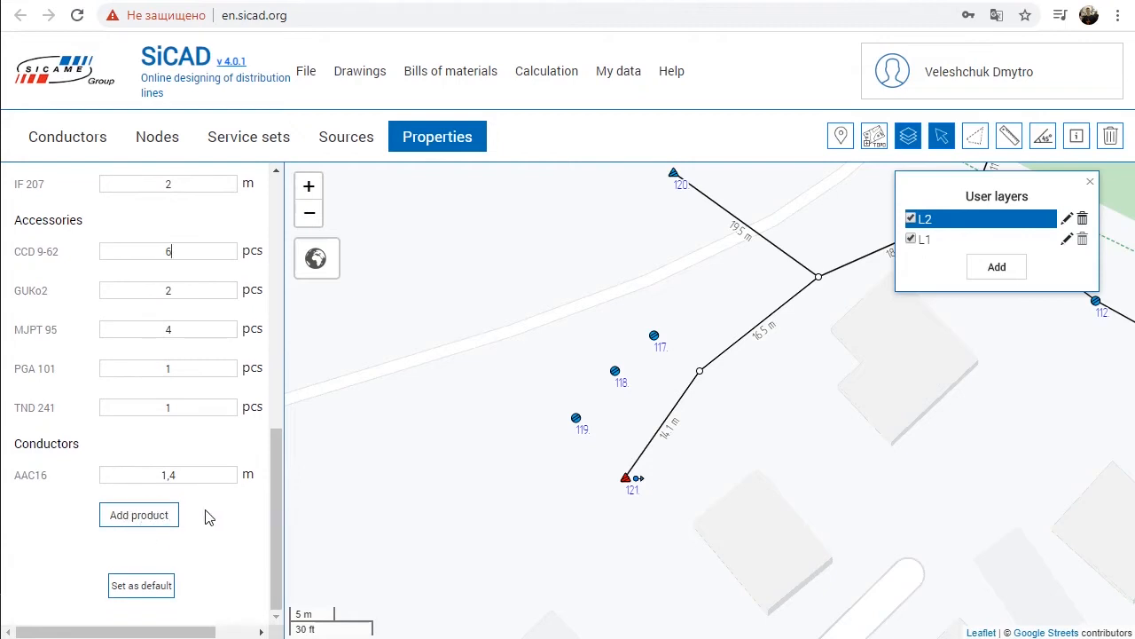
Step: Draw an AsXSn 4x50 conductor on layer L2 from pole 116 through poles 115, 114 and 113 to pole 112
left_click(924, 238)
left_click(924, 218)
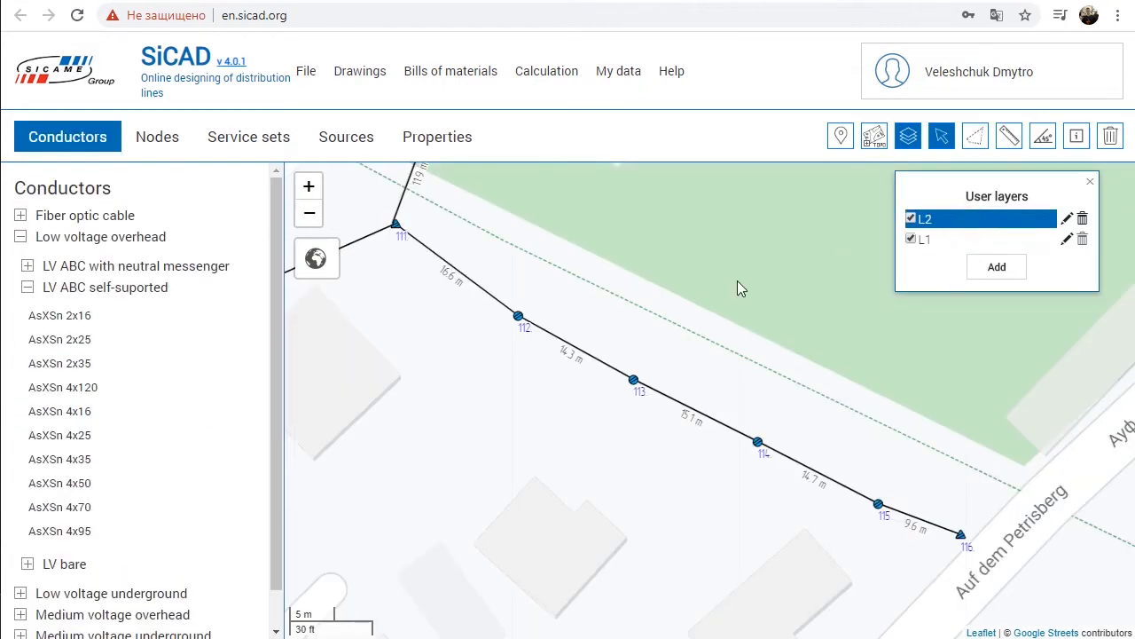
left_click(71, 483)
left_click(960, 535)
left_click(878, 505)
left_click(757, 441)
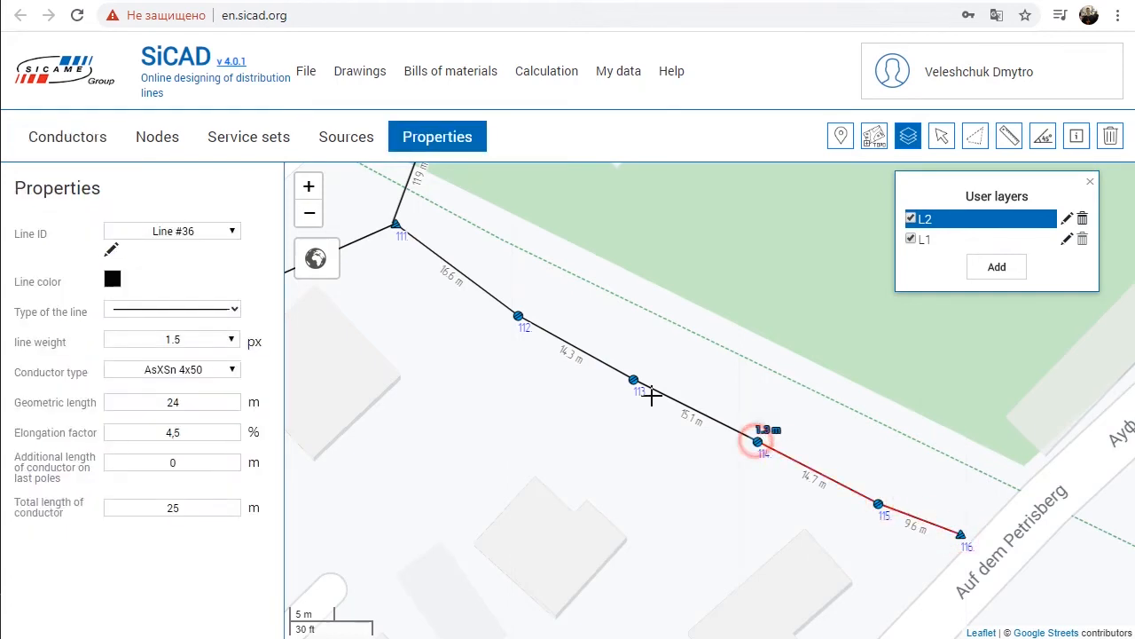
left_click(633, 379)
left_click(518, 317)
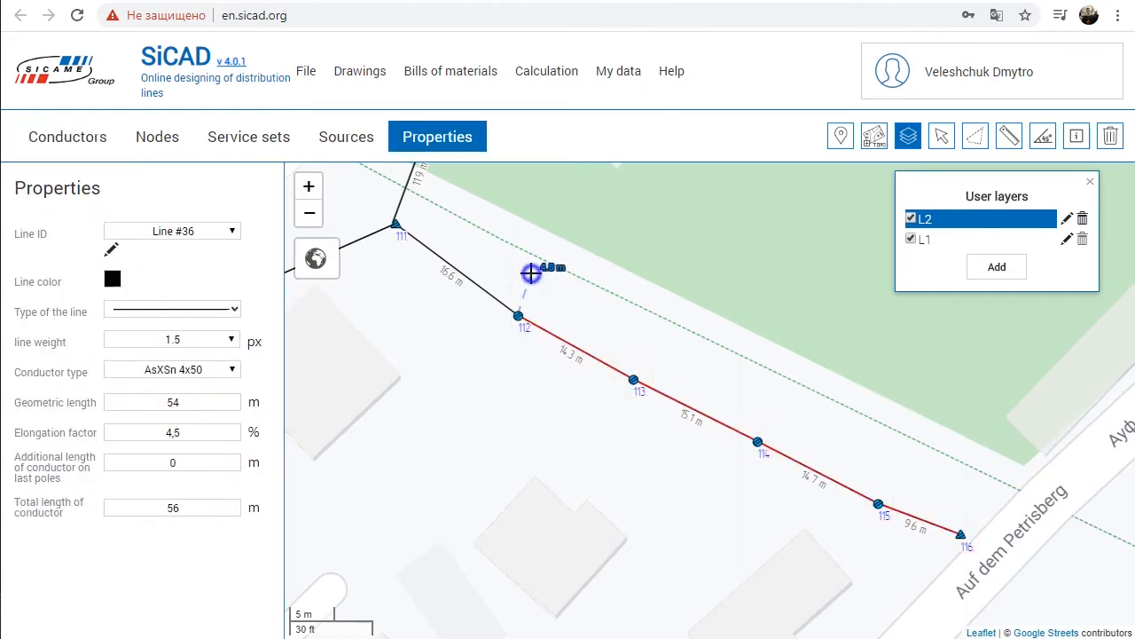
scroll(523, 325, "up", 2)
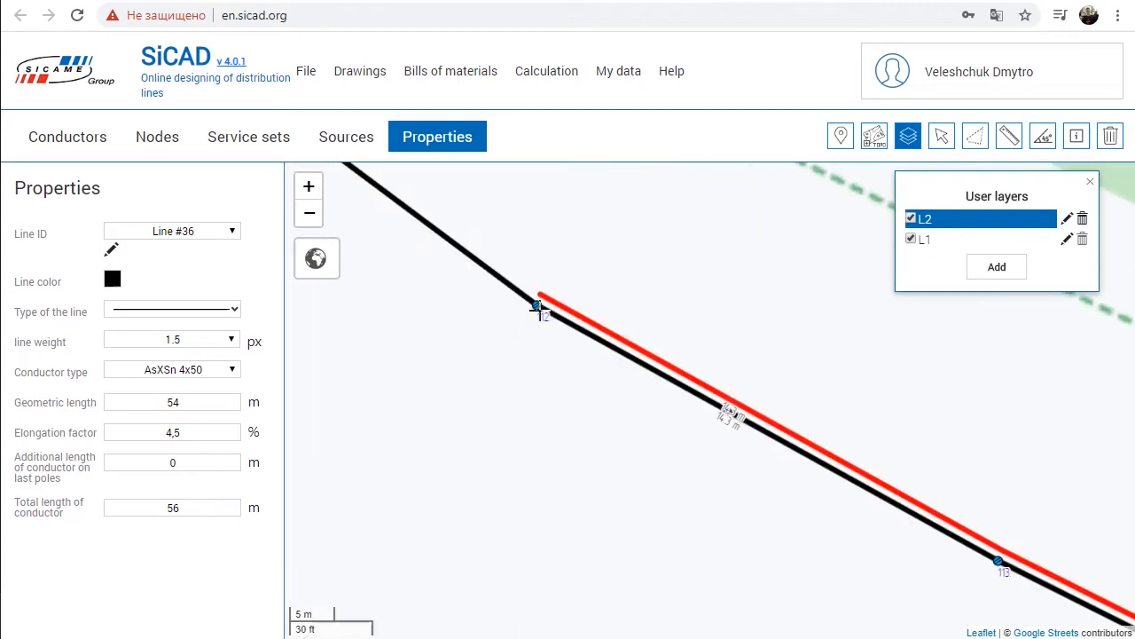
Step: Electrically connect Line #33 and Line #36 at pole 112, and shift the pole slightly to test the joint
left_click(939, 140)
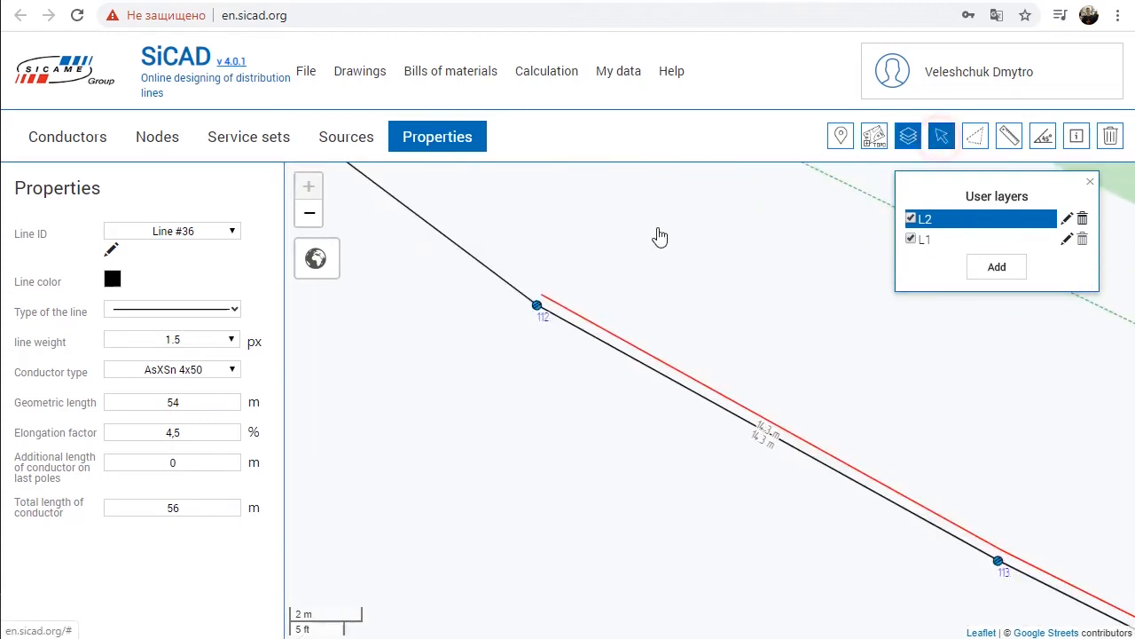
left_click(538, 308)
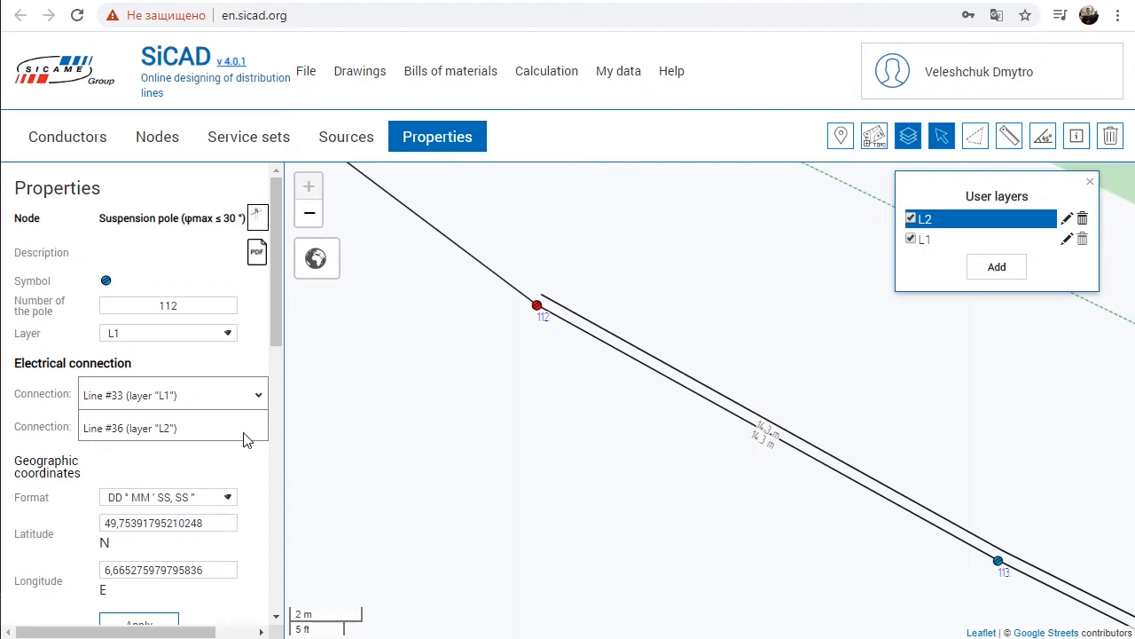
left_click(266, 410)
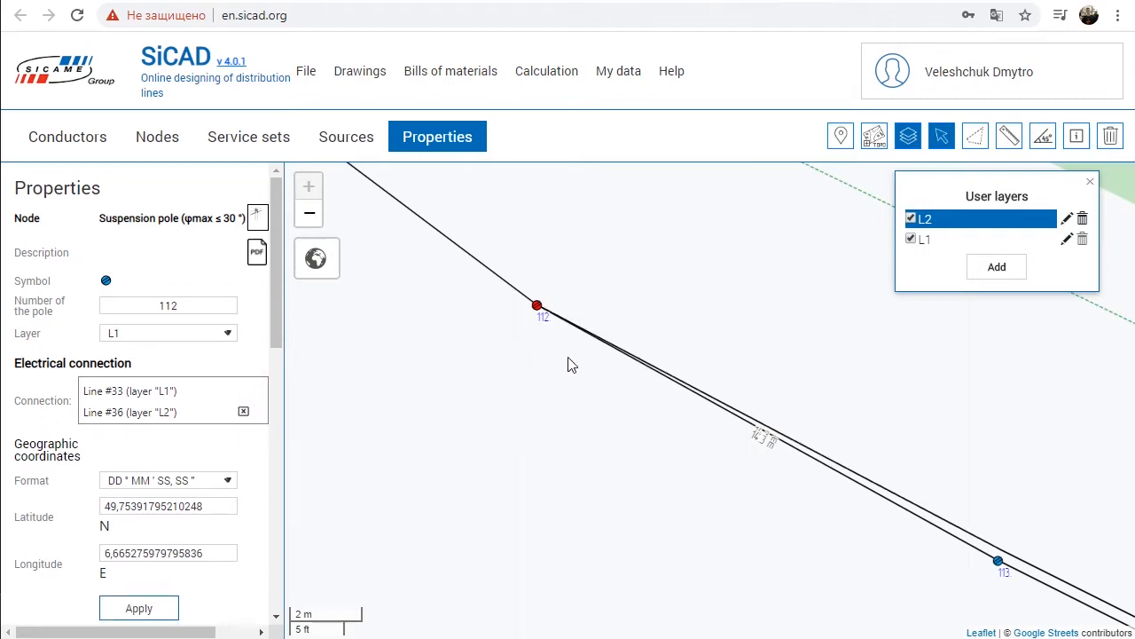
mouse_move(537, 306)
left_mouse_down()
mouse_move(569, 276)
mouse_move(531, 317)
left_mouse_up()
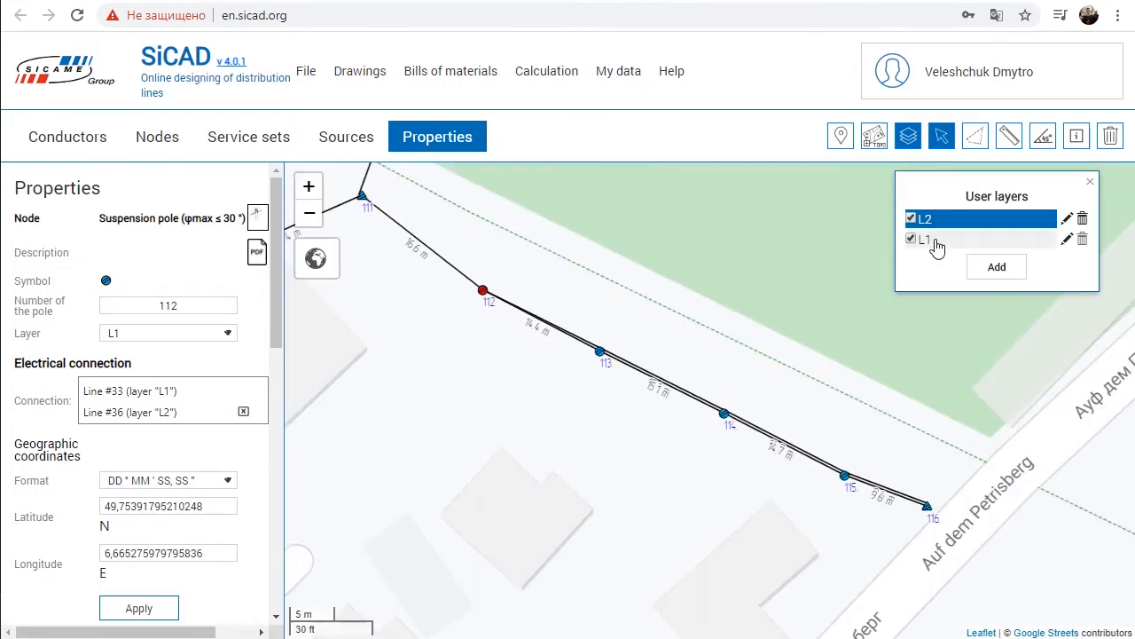
Step: On layer L1, place a mono-phase service derivation (pole side) on pole 113 and a wall-side one on the house below it
left_click(937, 245)
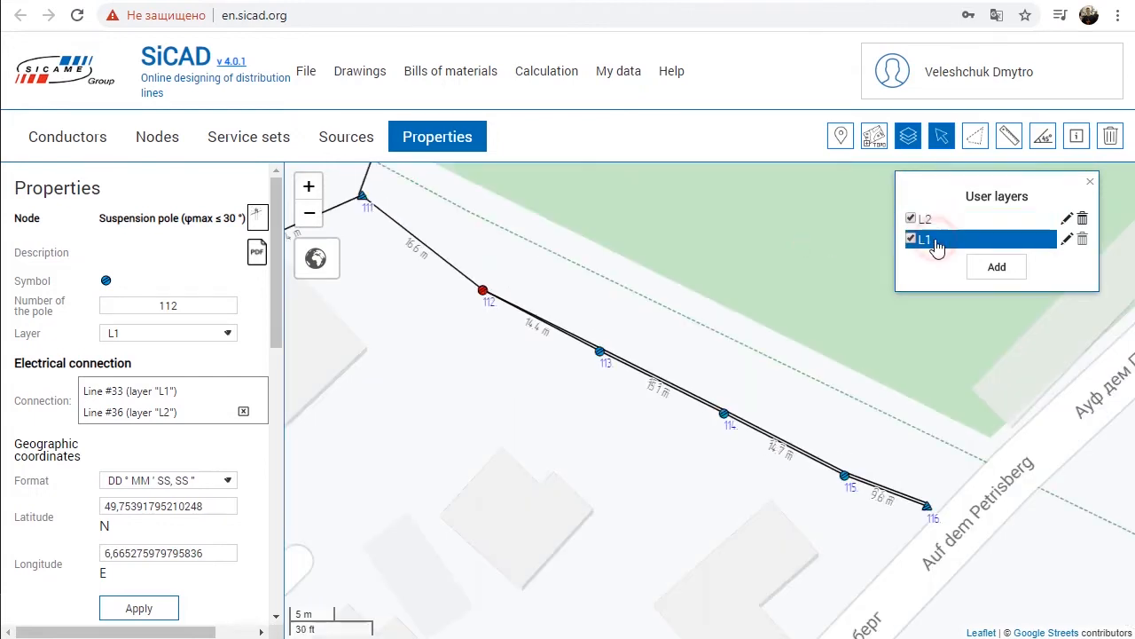
left_click(177, 142)
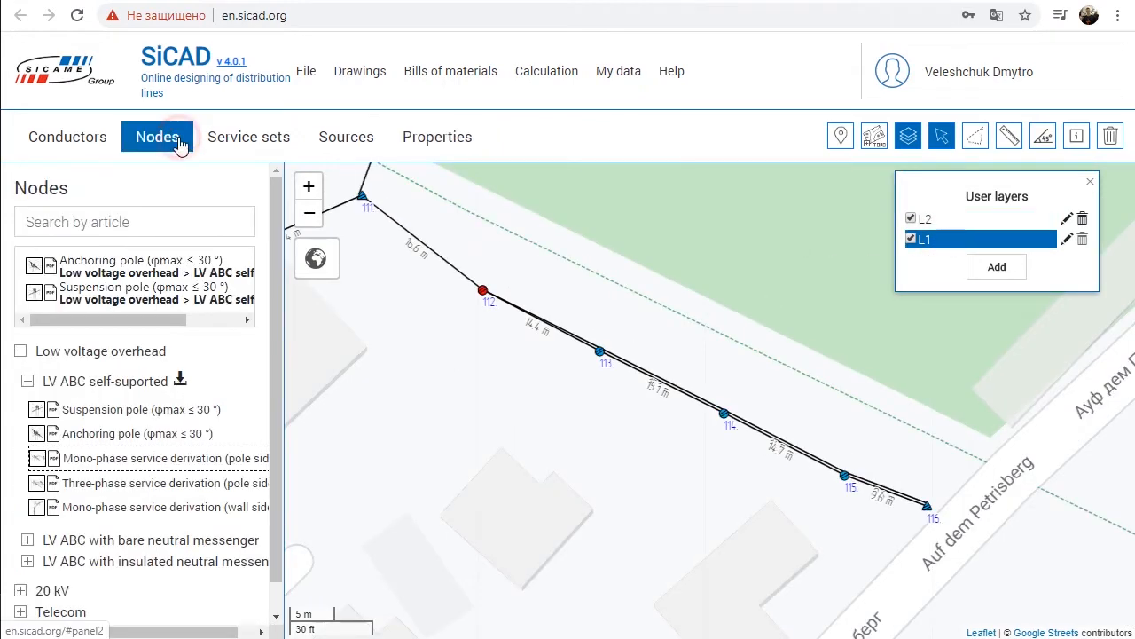
left_click(102, 458)
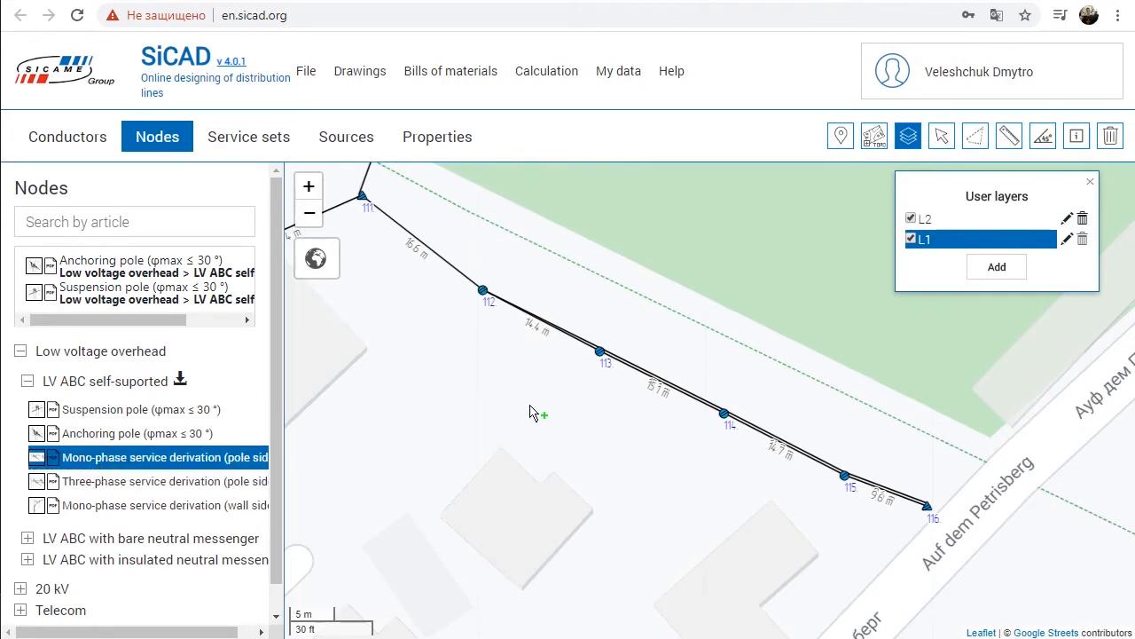
scroll(541, 412, "up", 1)
left_click(648, 296)
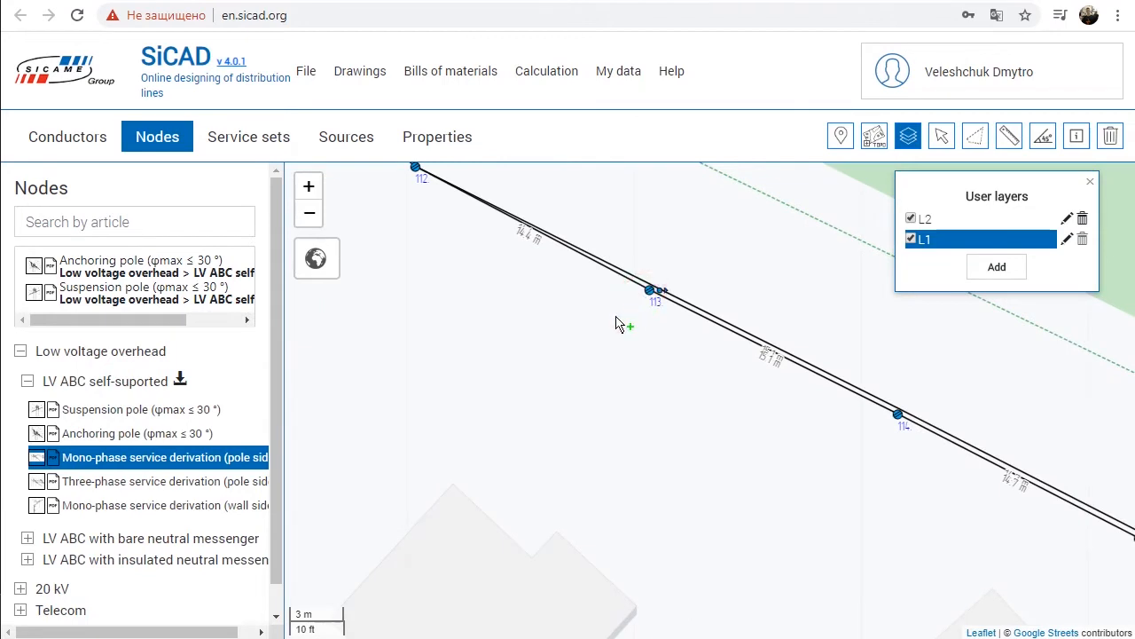
left_click(94, 507)
left_click(579, 548)
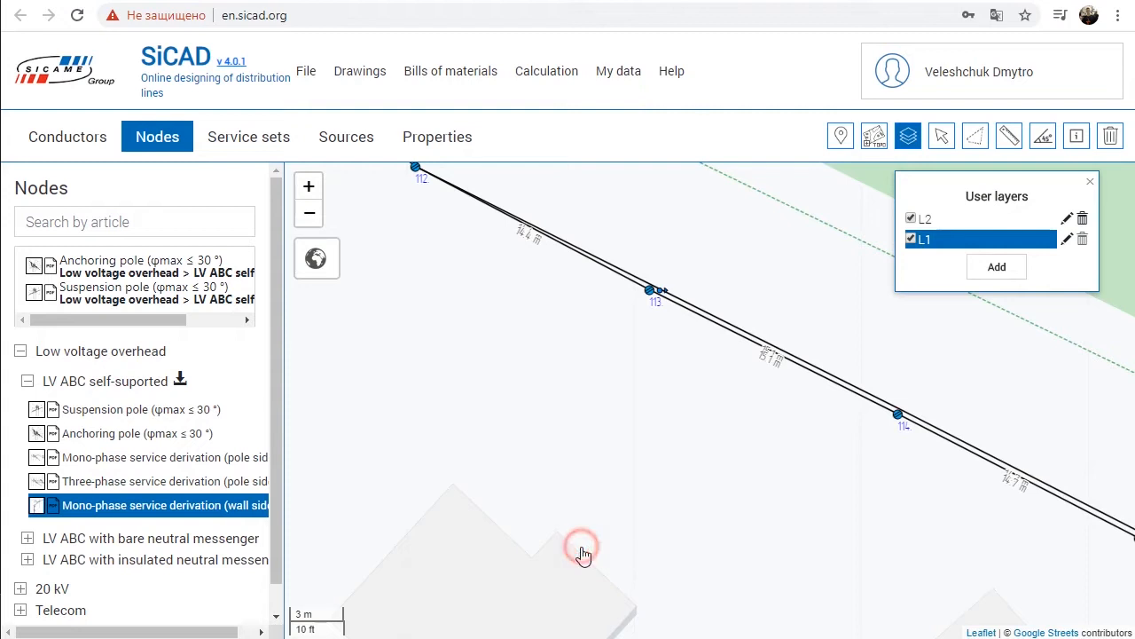
Step: Draw an AsXSn 2x16 conductor from pole 113 to the wall-side service derivation on the house
left_click(103, 138)
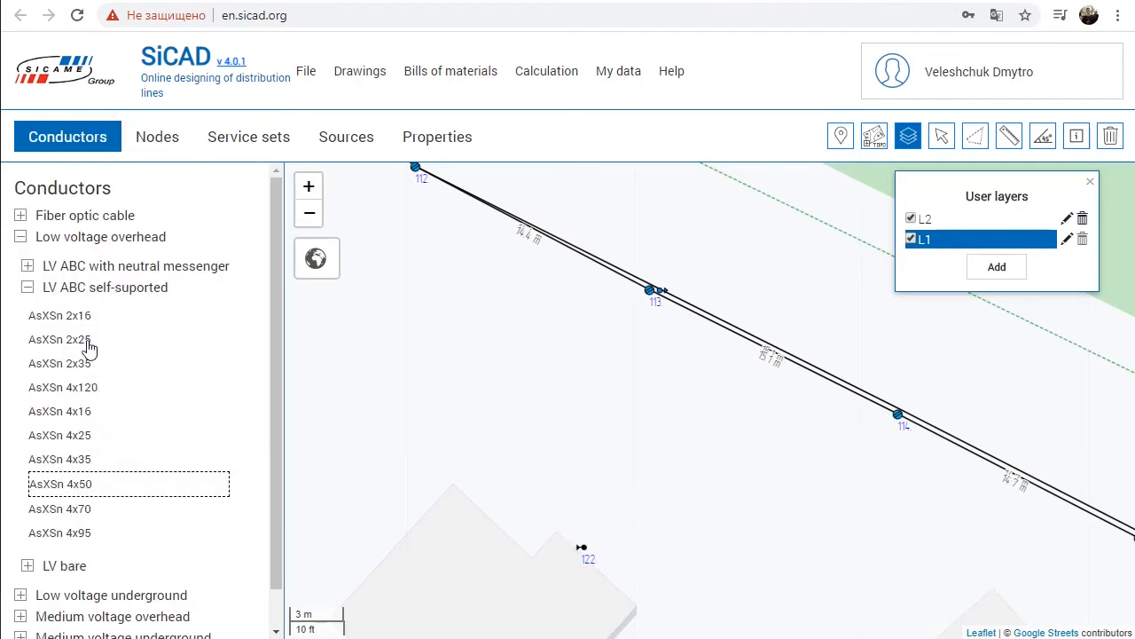
left_click(86, 321)
left_click(650, 292)
left_click(582, 547)
left_click(686, 501)
left_click(941, 136)
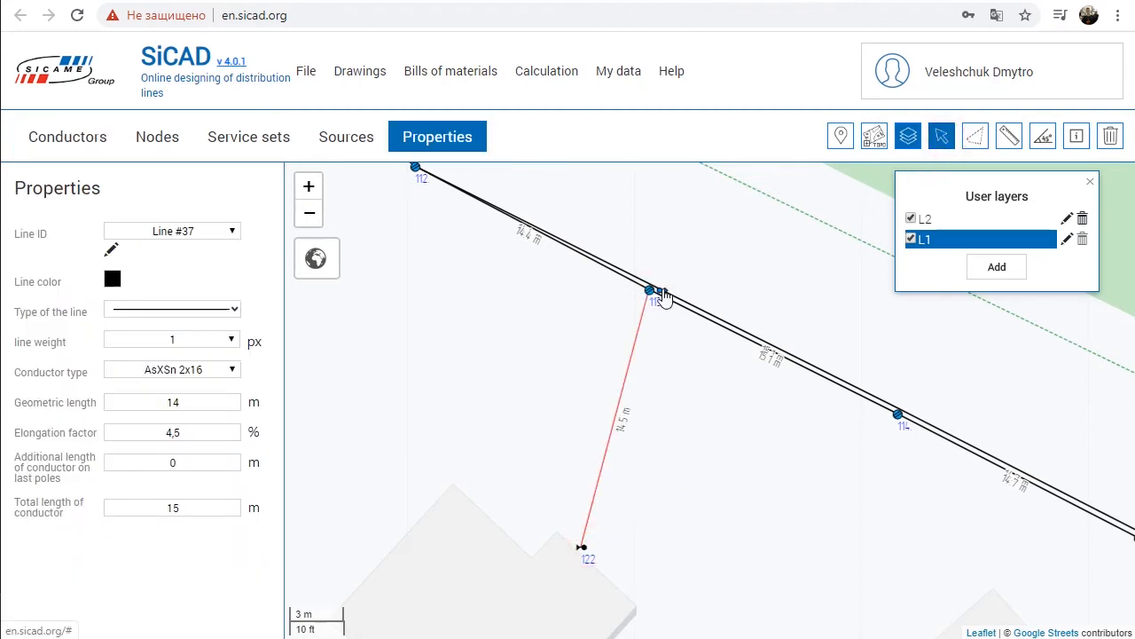
Step: For the service derivation on pole 113, choose housing type 1.3 Level III (10 kW) and set the number of apartments to 2
left_click(657, 296)
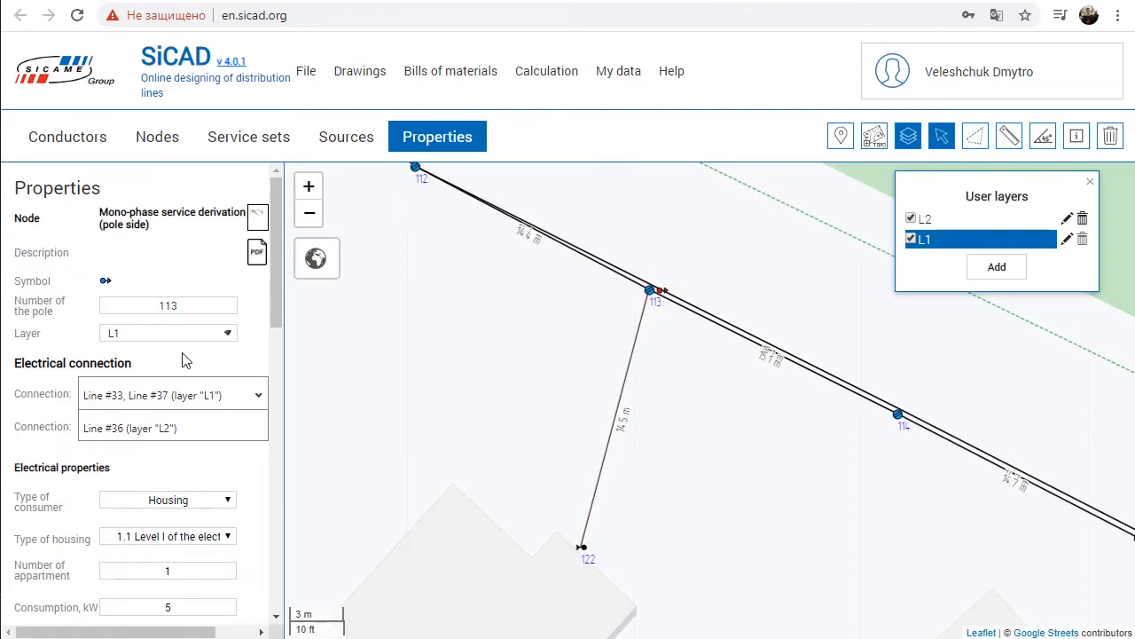
scroll(182, 360, "down", 2)
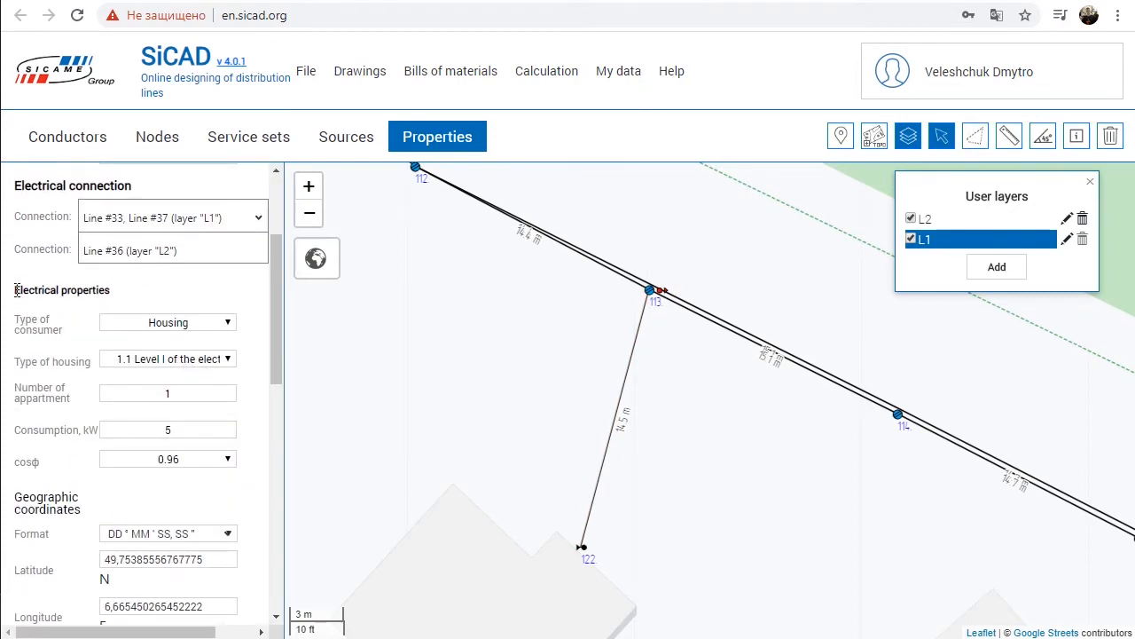
left_click_drag(16, 290, 122, 295)
left_click(228, 330)
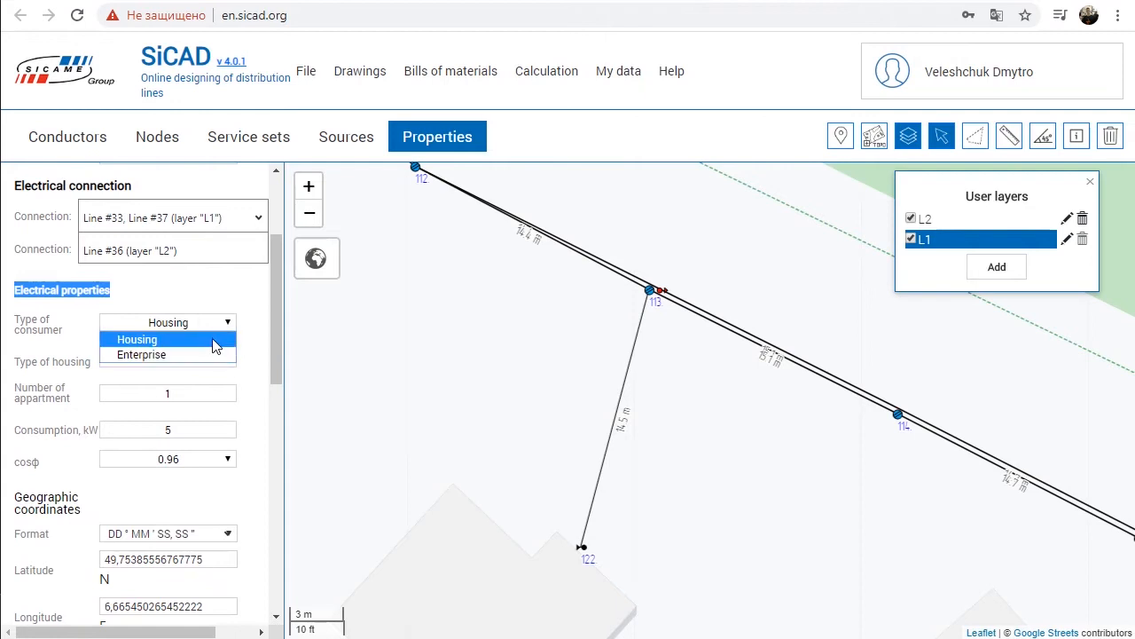
left_click(225, 314)
left_click(226, 359)
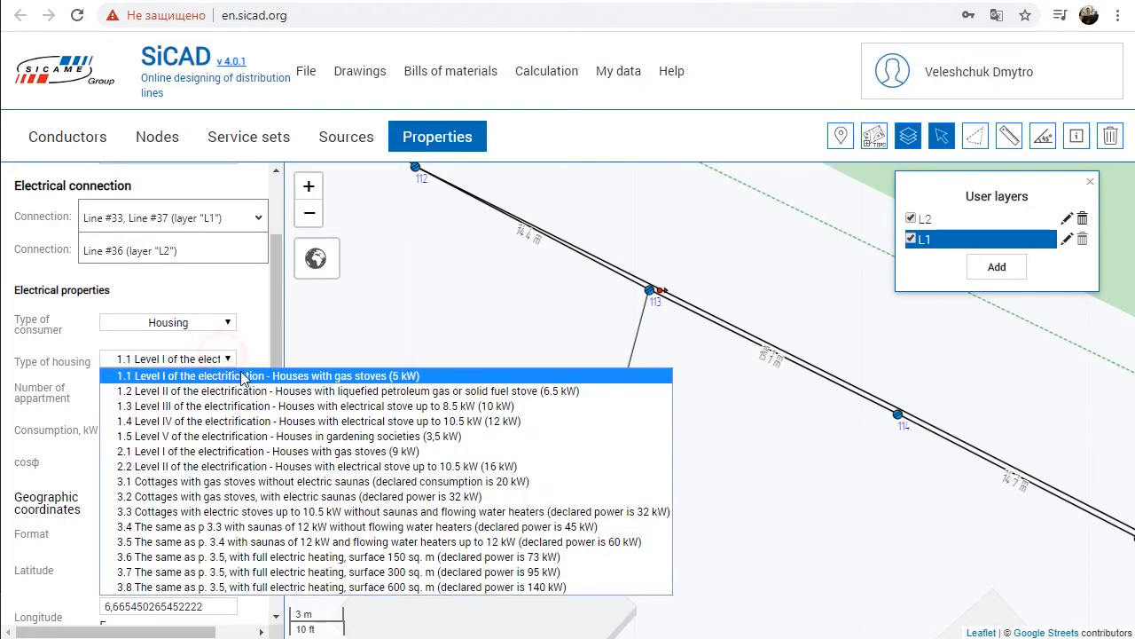
left_click(469, 406)
left_click_drag(205, 391, 161, 393)
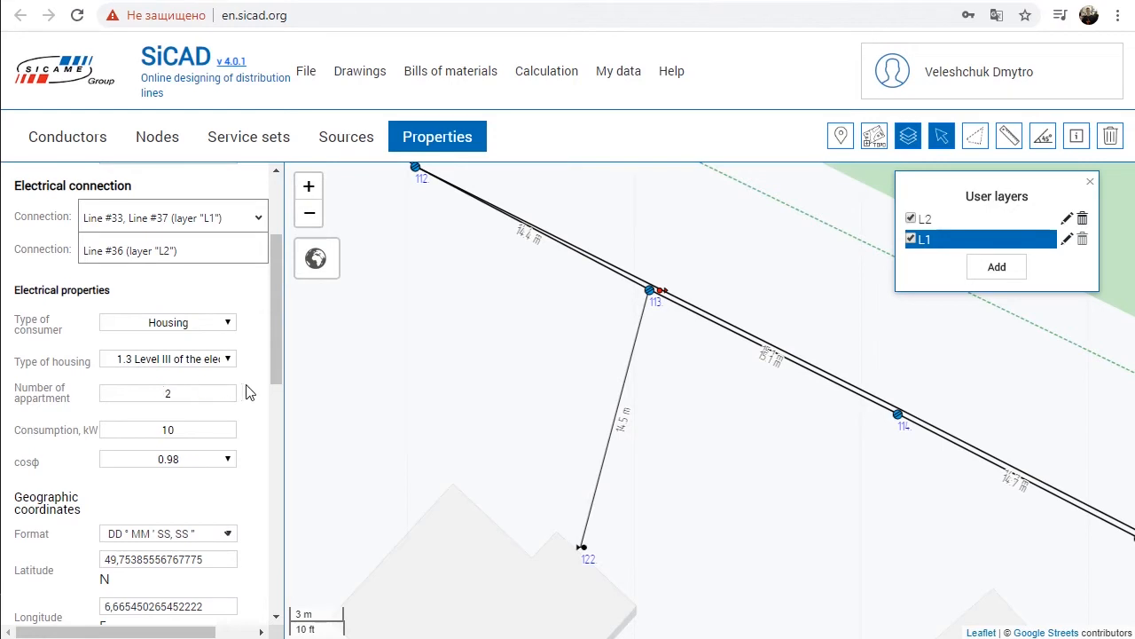
Step: Choose a cosφ of 0.98 for the service derivation on pole 113 and deselect the node
scroll(245, 390, "down", 1)
left_click(208, 369)
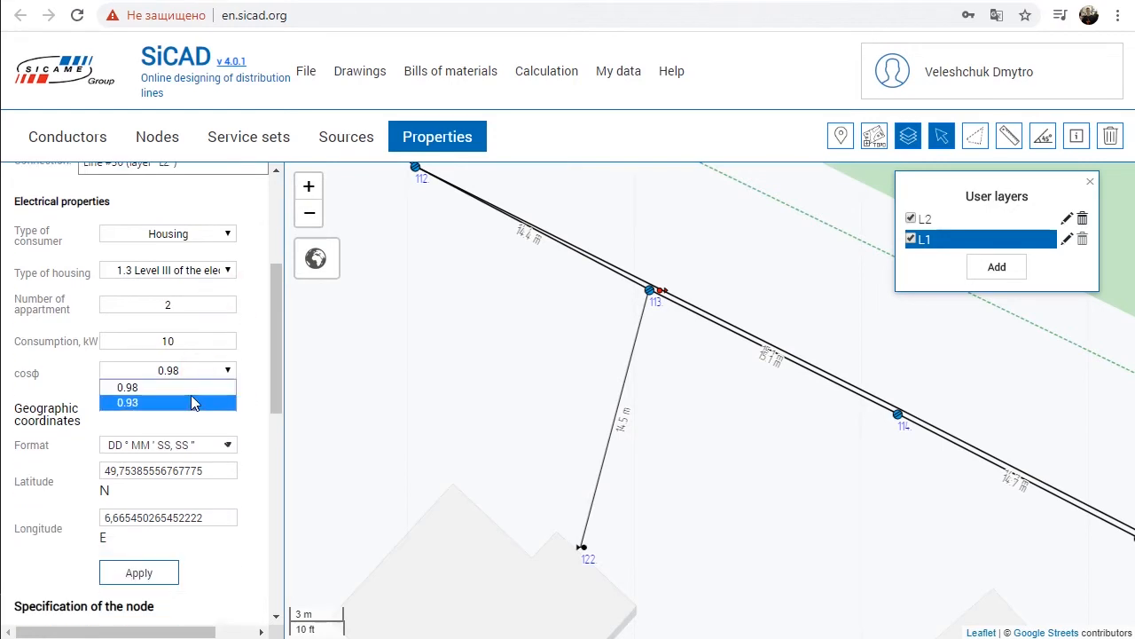
left_click(193, 388)
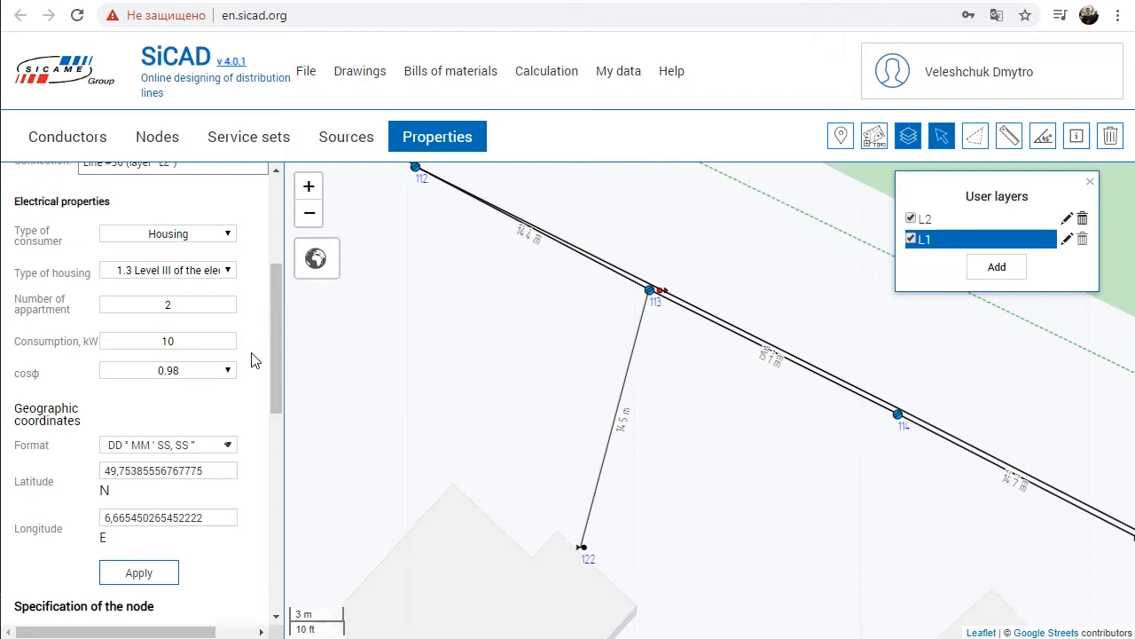
left_click(522, 356)
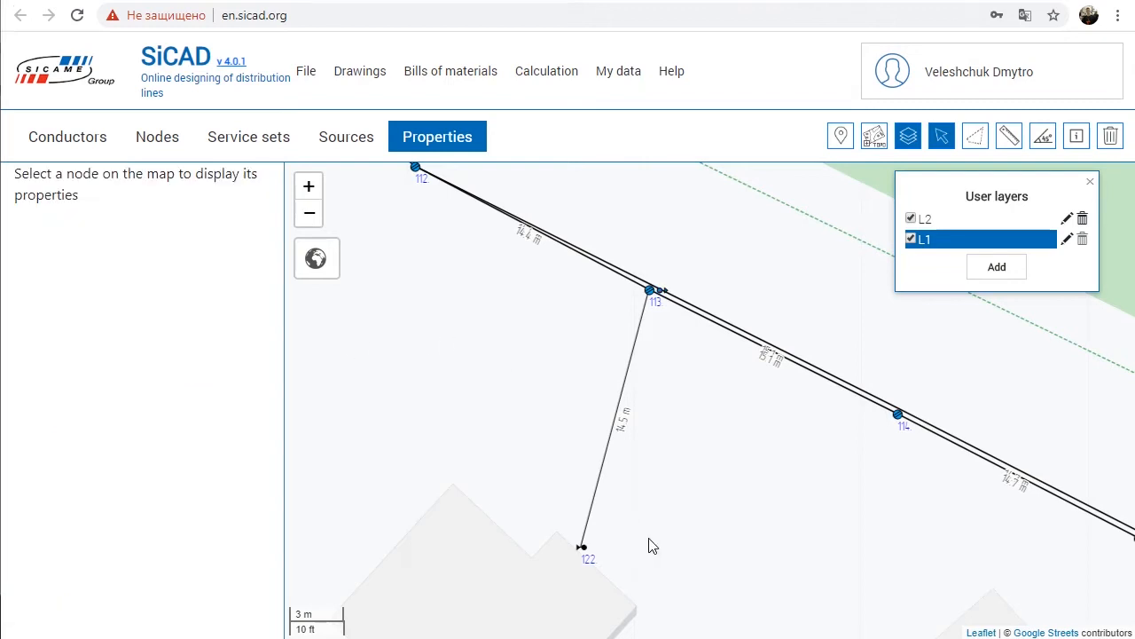
Step: Place a single-phase service set (max 15 kW) from pole 114 to the house below it, about 11.3 m long
left_click(237, 142)
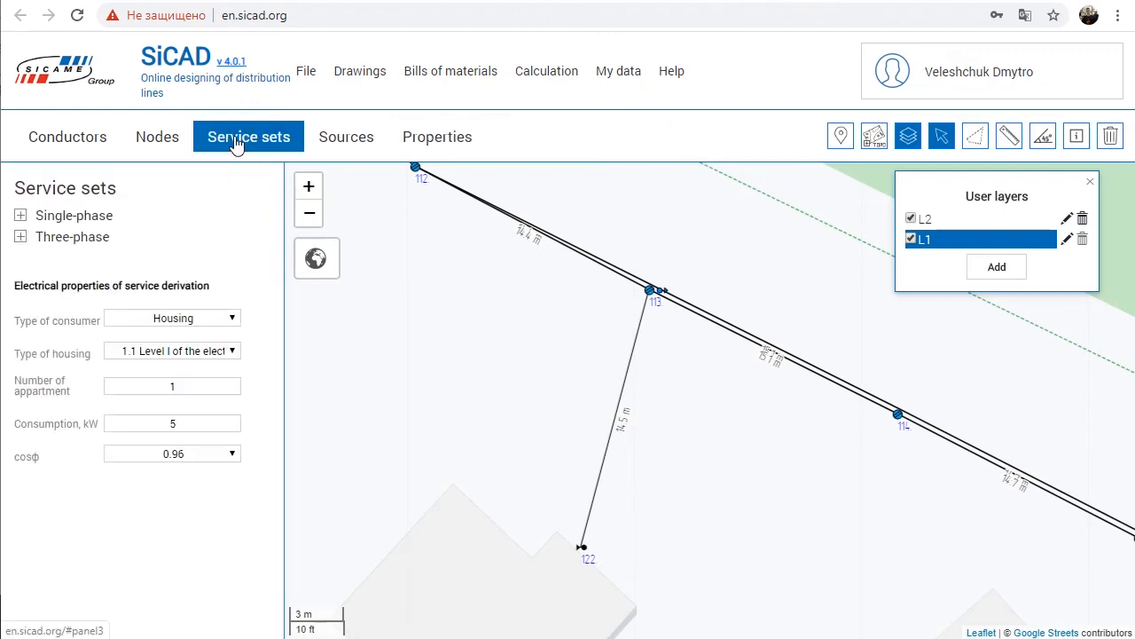
left_click(20, 216)
left_click(40, 246)
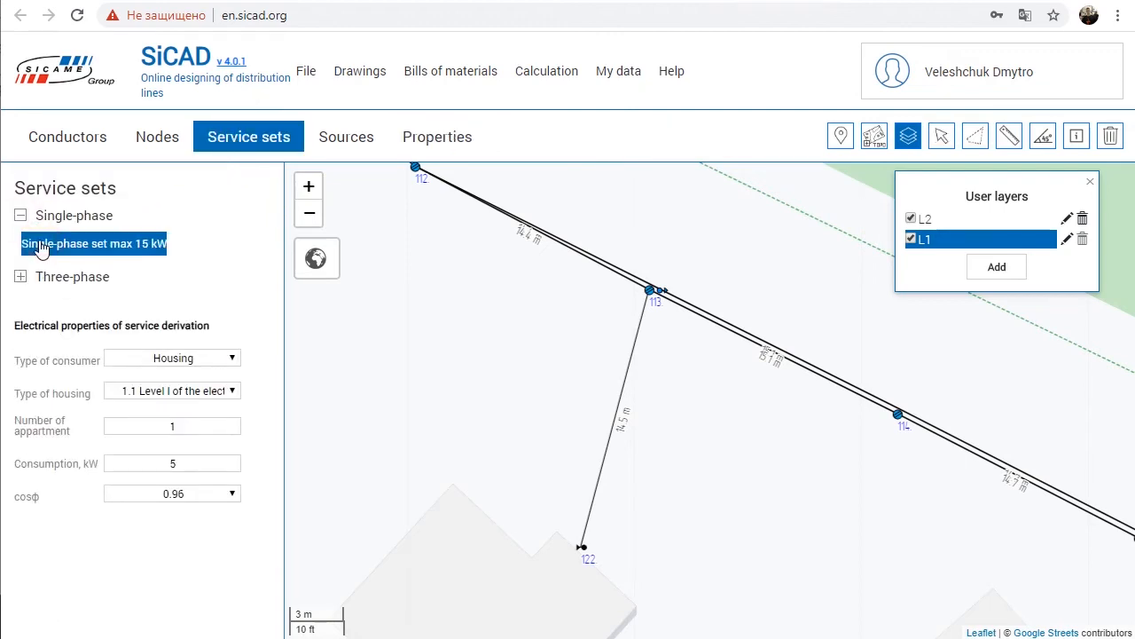
left_click_drag(735, 416, 471, 221)
left_click_drag(527, 258, 510, 297)
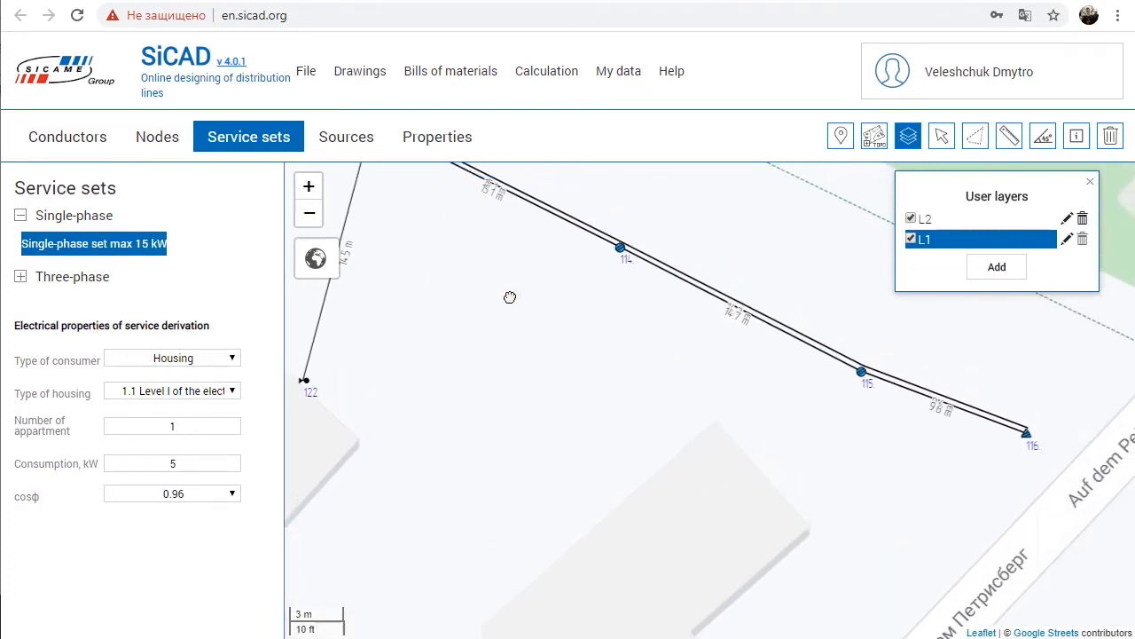
left_click(620, 249)
left_click(671, 449)
Step: View the assembly drawings of the service set's pole-side derivation on pole 114 and wall-side derivation on the house
left_click(943, 142)
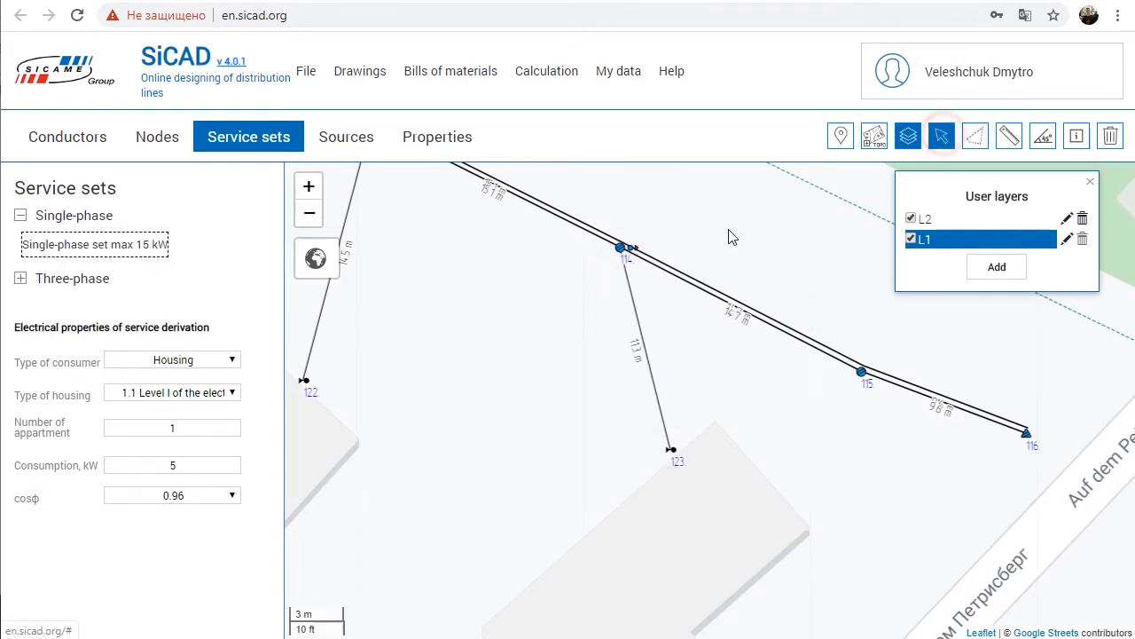
left_click(626, 249)
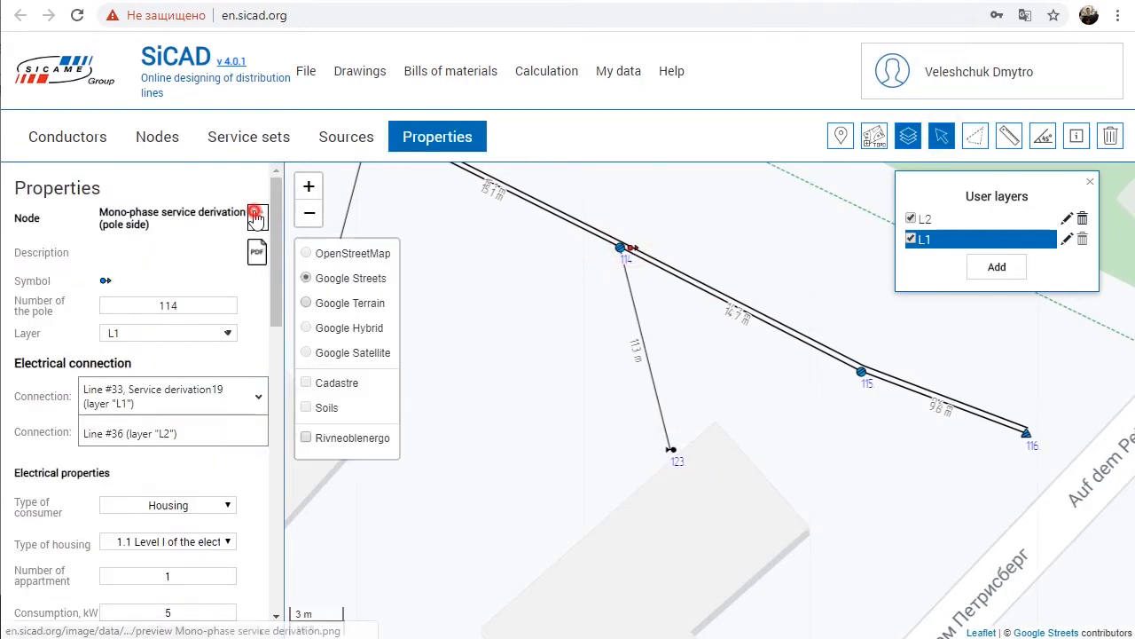
left_click(255, 213)
left_click(170, 240)
left_click(670, 449)
left_click(257, 216)
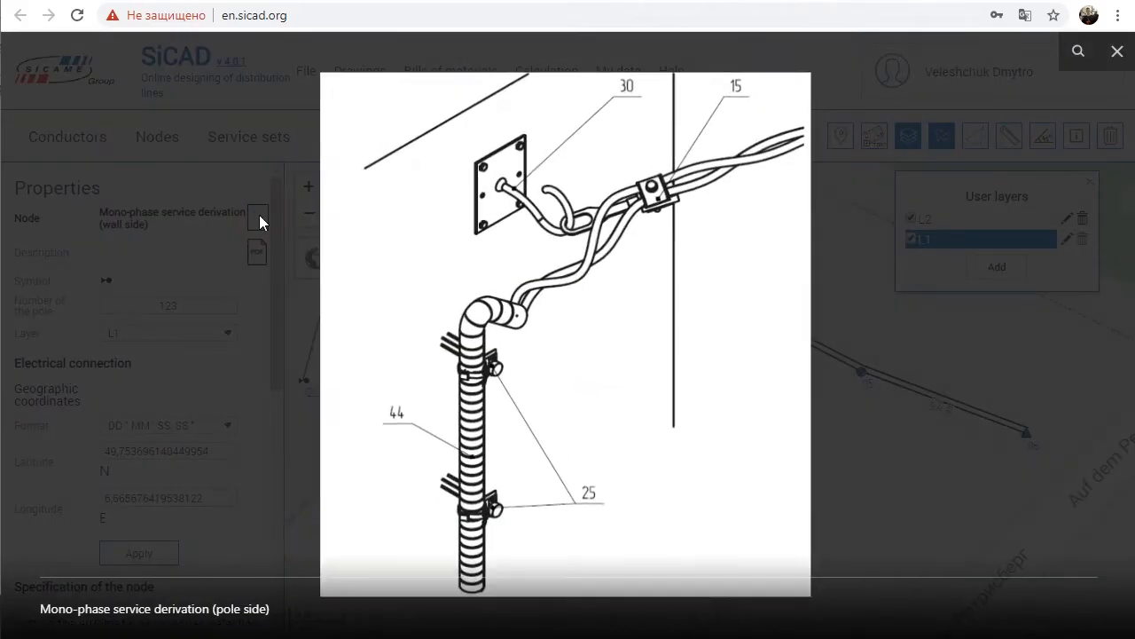
left_click(258, 218)
Step: Configure the single-phase set (max 15 kW) as an Enterprise consumer of type School, Vocational School (College), Library
left_click(223, 142)
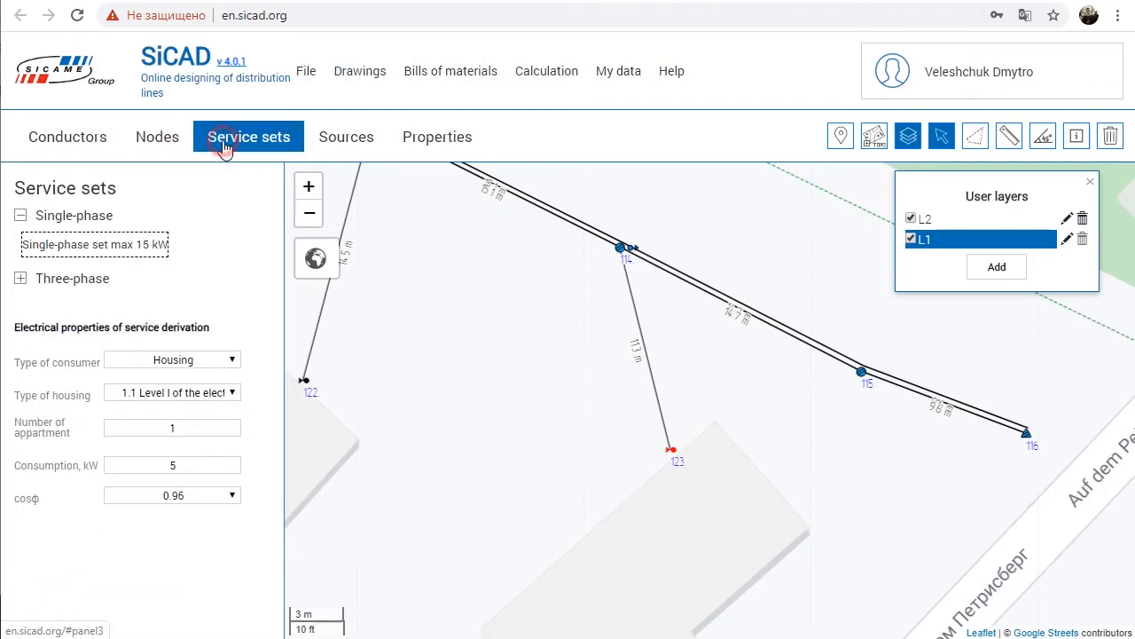
left_click(94, 244)
left_click_drag(816, 415, 645, 410)
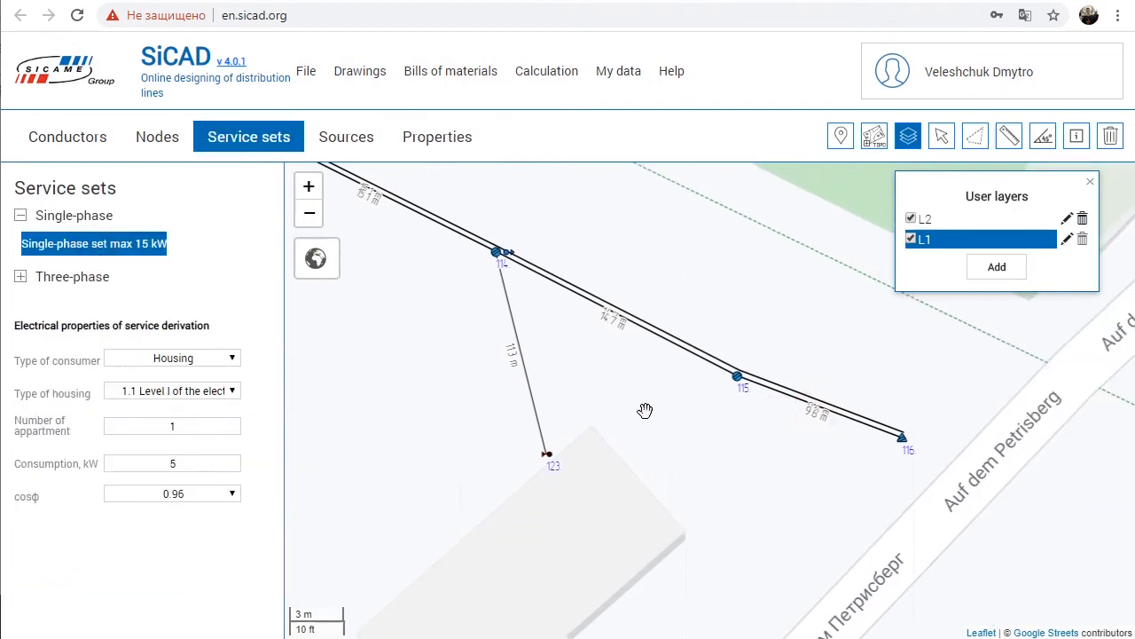
left_click(209, 359)
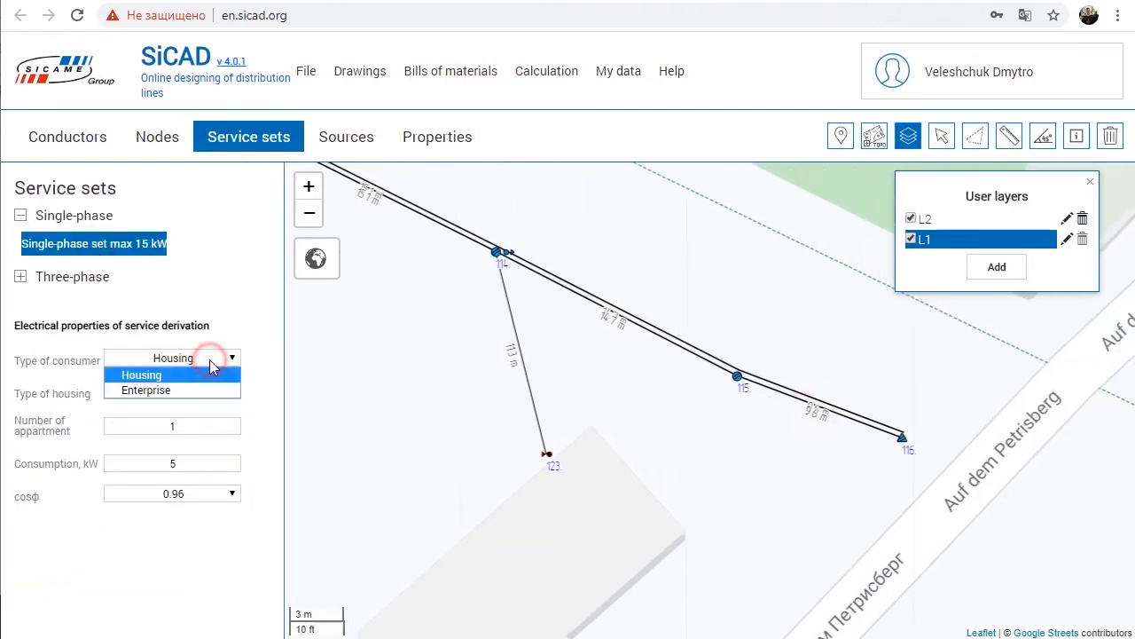
left_click(210, 385)
left_click(203, 390)
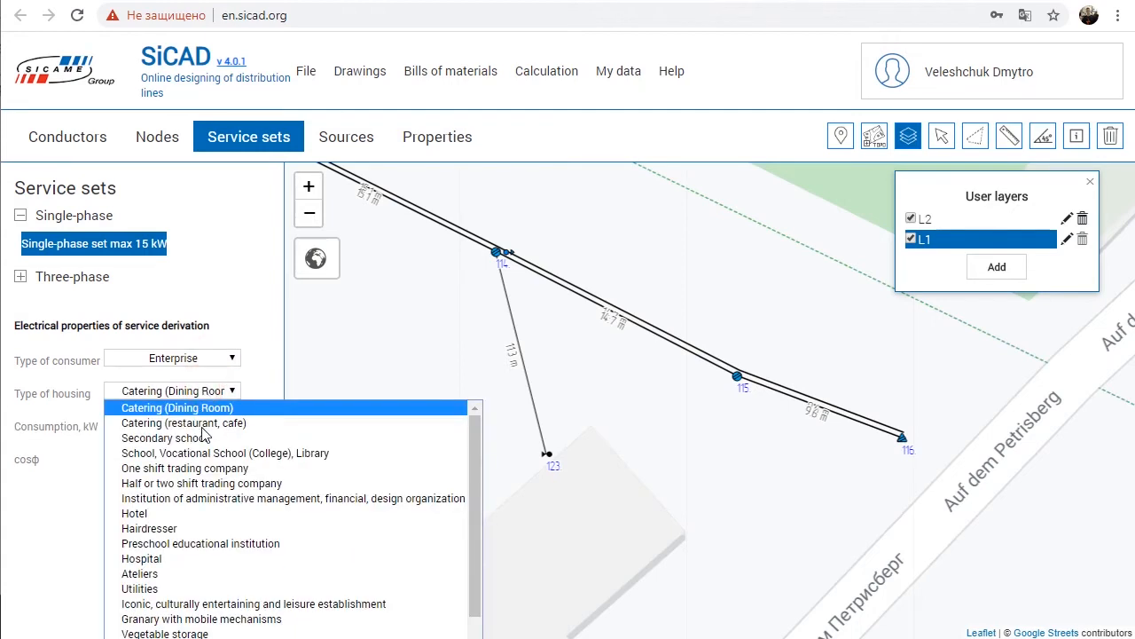
left_click(205, 449)
Step: Place the single-phase service set from pole 111 to the nearby house, about 11 m long
left_click_drag(365, 321, 788, 539)
left_click_drag(484, 344, 831, 501)
left_click_drag(537, 360, 670, 353)
mouse_move(690, 221)
left_mouse_down()
mouse_move(608, 362)
mouse_move(574, 381)
left_mouse_up()
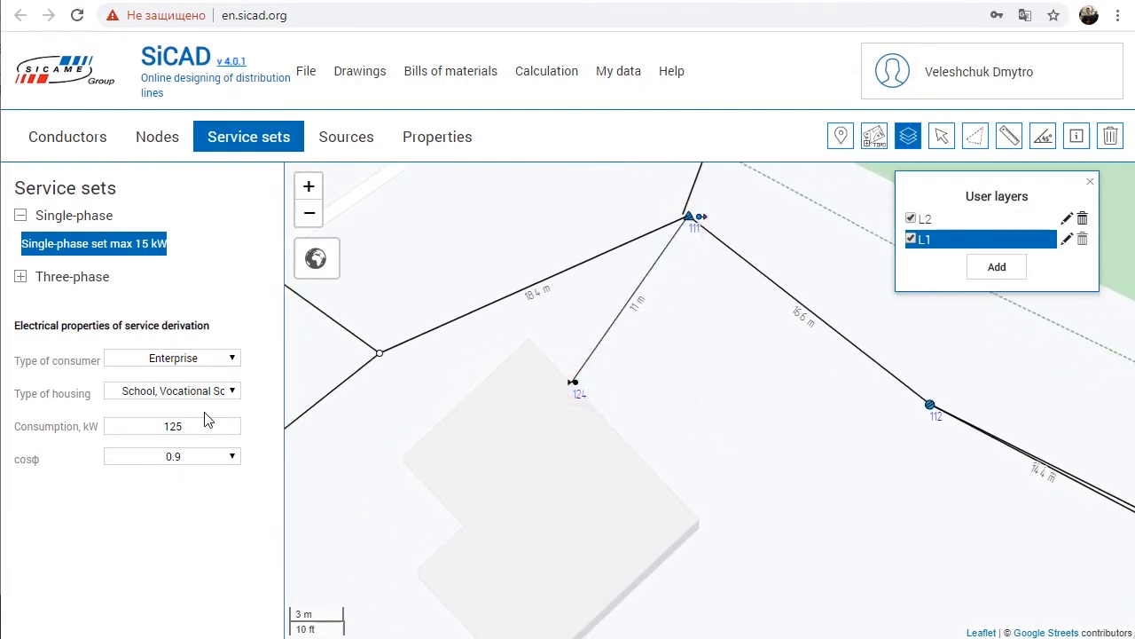
Step: Examine the electrical properties of the service derivation on pole 111
left_click(941, 135)
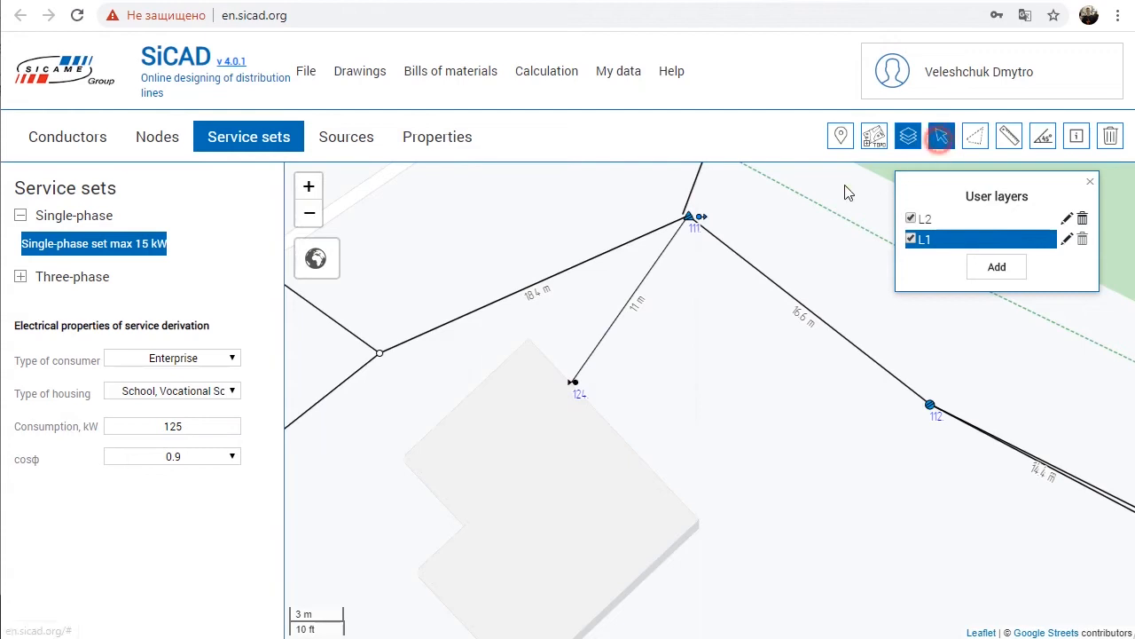
left_click(700, 217)
scroll(219, 394, "down", 1)
scroll(219, 393, "down", 2)
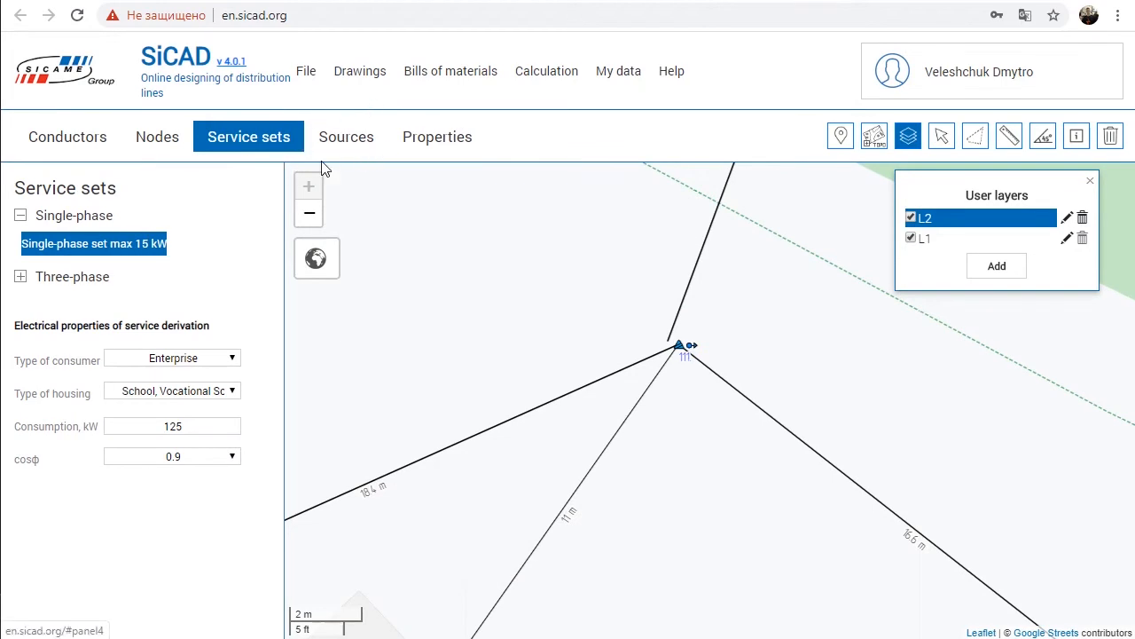
Step: Start adding a transformer substation as a source and choose a power of 160
left_click(351, 138)
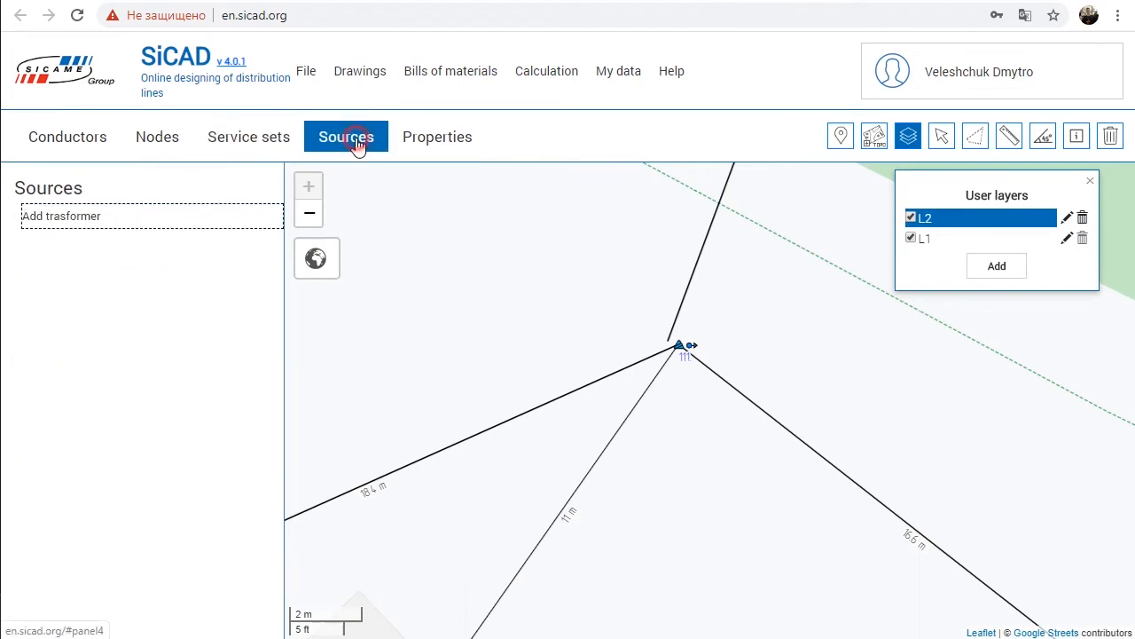
left_click(73, 222)
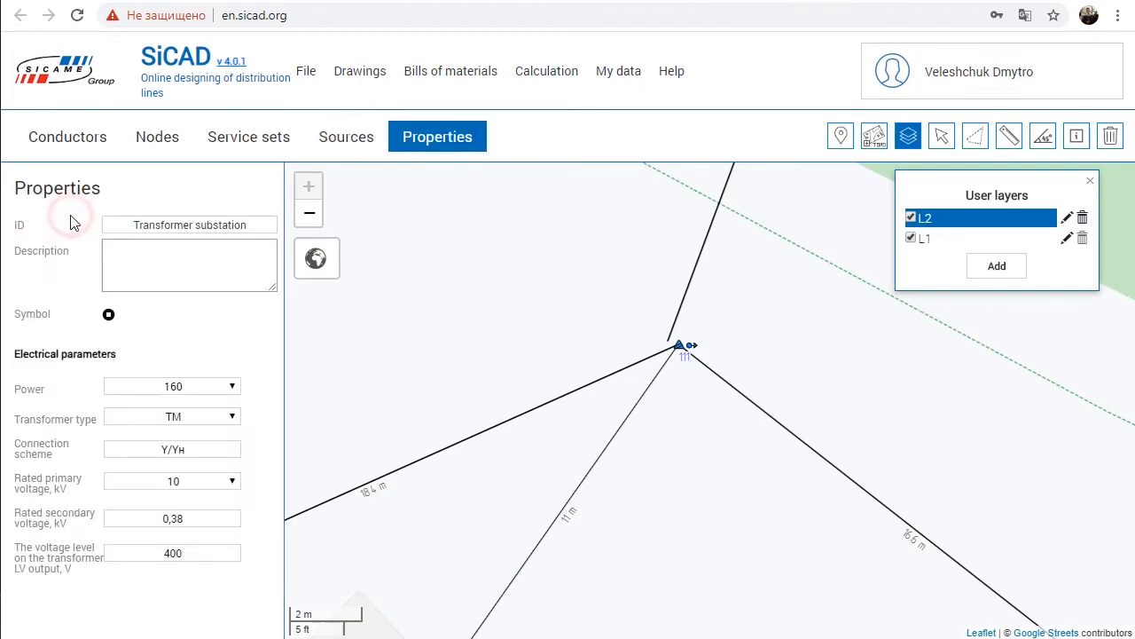
triple_click(137, 224)
left_click(165, 268)
left_click(140, 388)
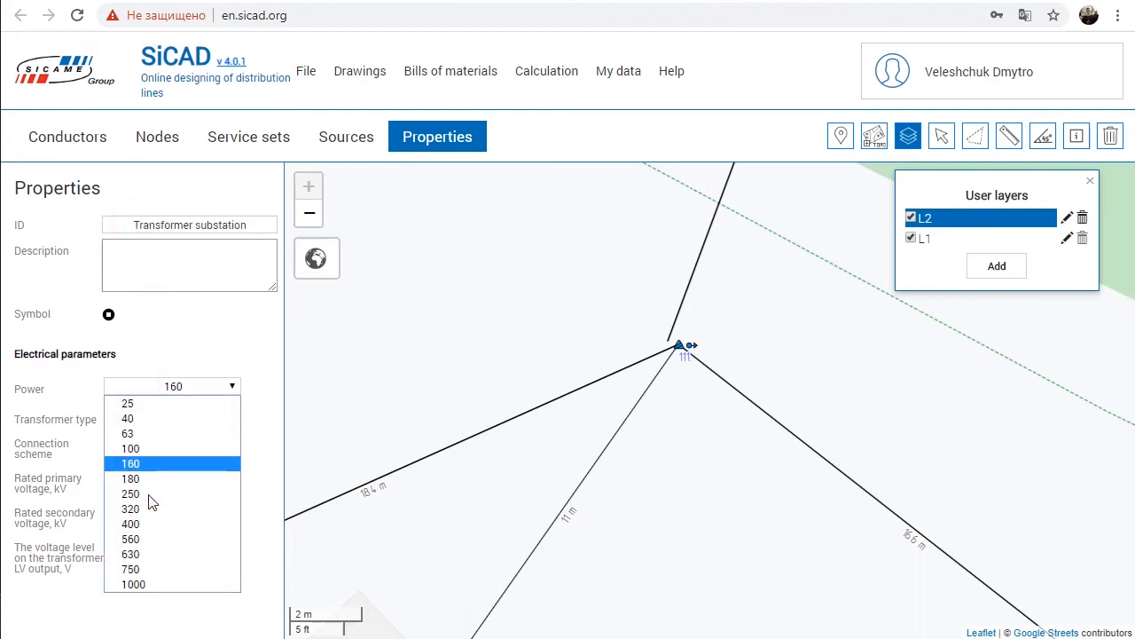
left_click(143, 468)
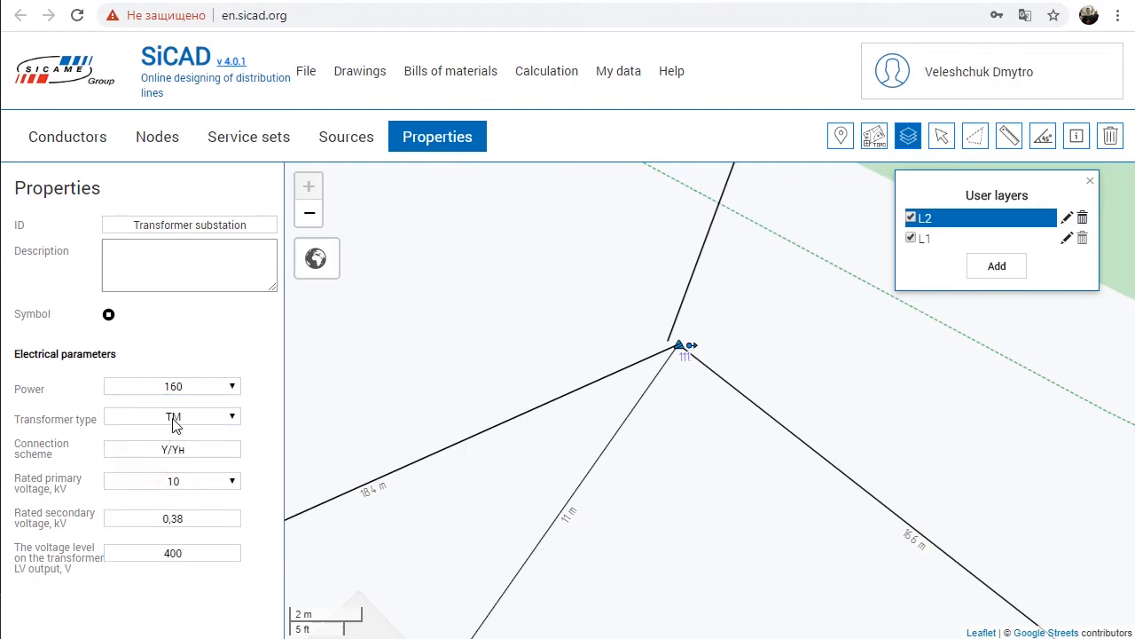
Step: Choose a rated primary voltage of 10 kV and edit the voltage level on the transformer's LV output
double_click(181, 447)
left_click(183, 480)
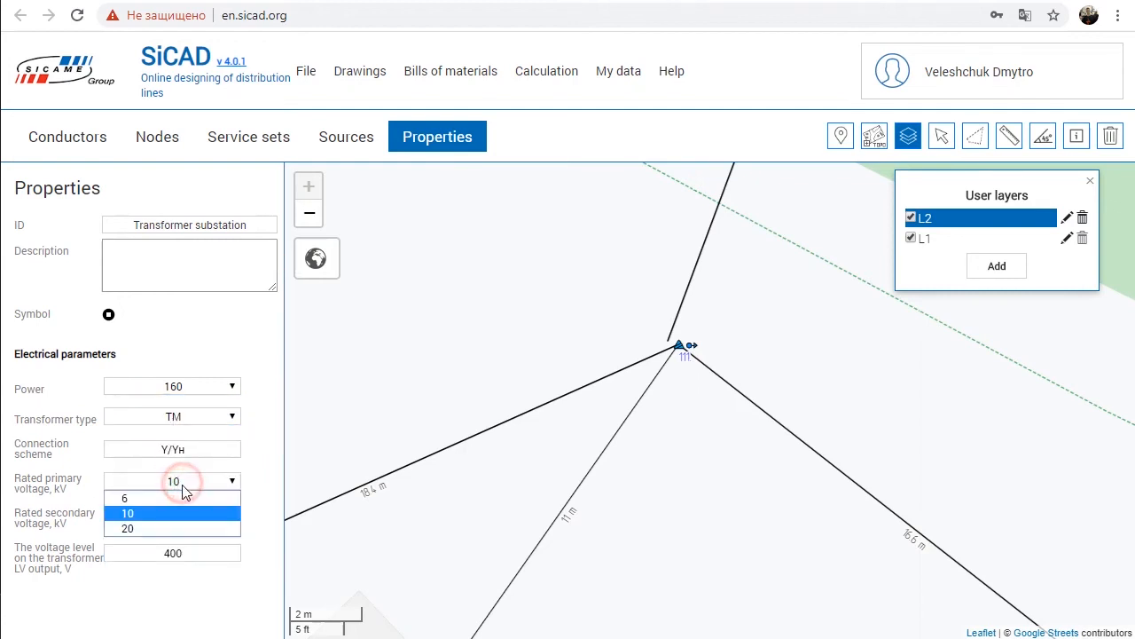
left_click(183, 514)
double_click(184, 518)
left_click(188, 554)
left_click_drag(188, 554, 175, 549)
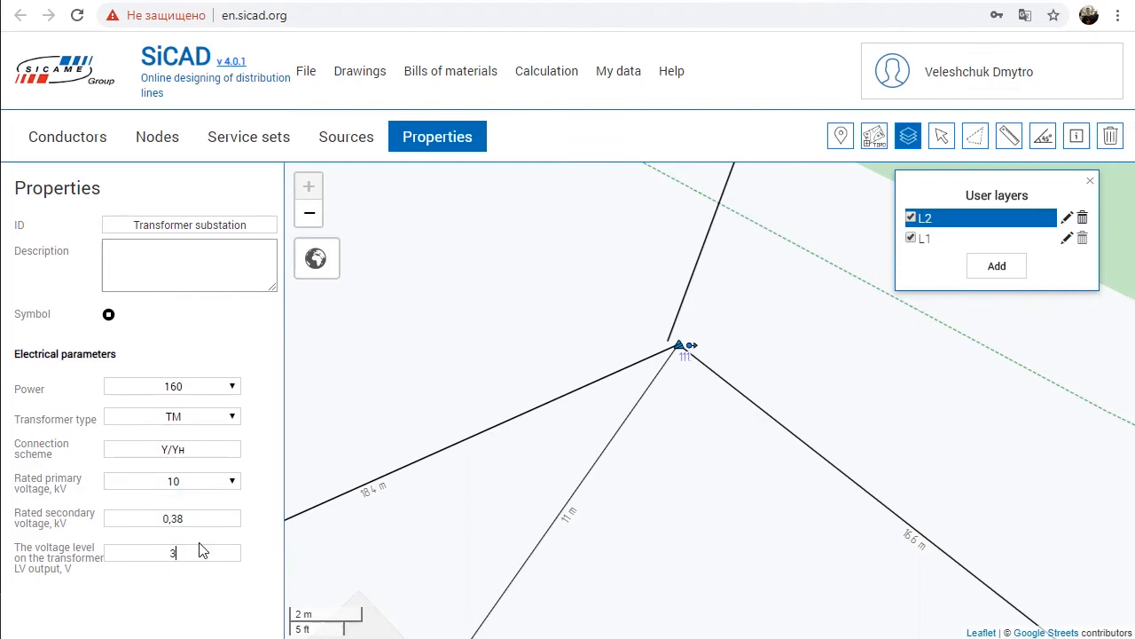
left_click(216, 524)
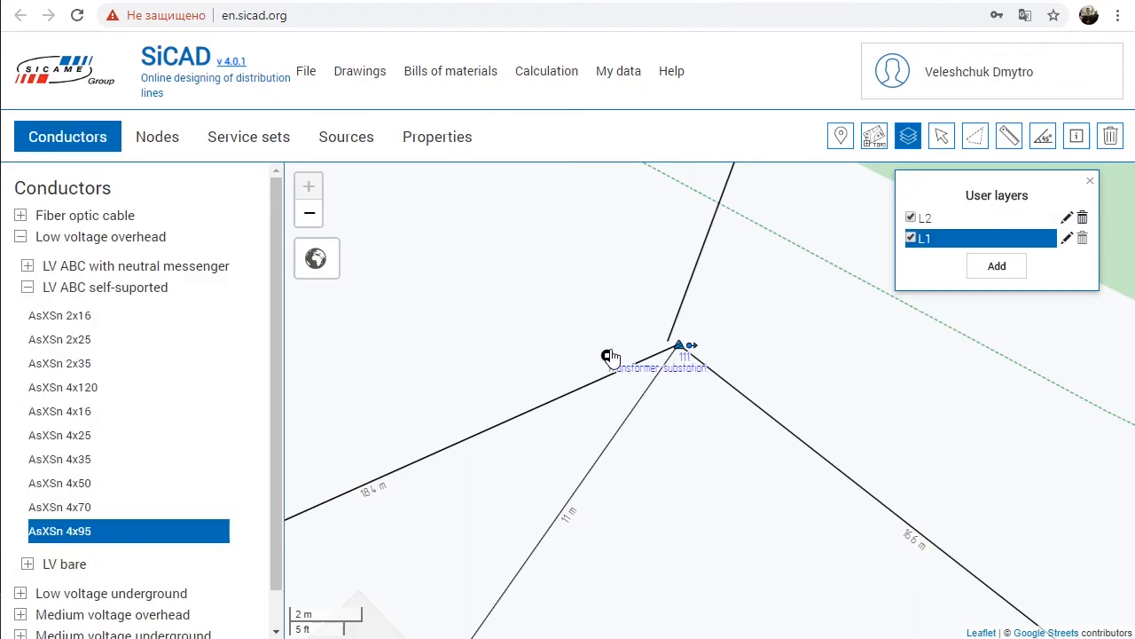
Step: Place the transformer substation beside pole 111 and link it to the pole with an AsXSn 4x95 conductor on layer L1
left_click(607, 355)
left_click(680, 346)
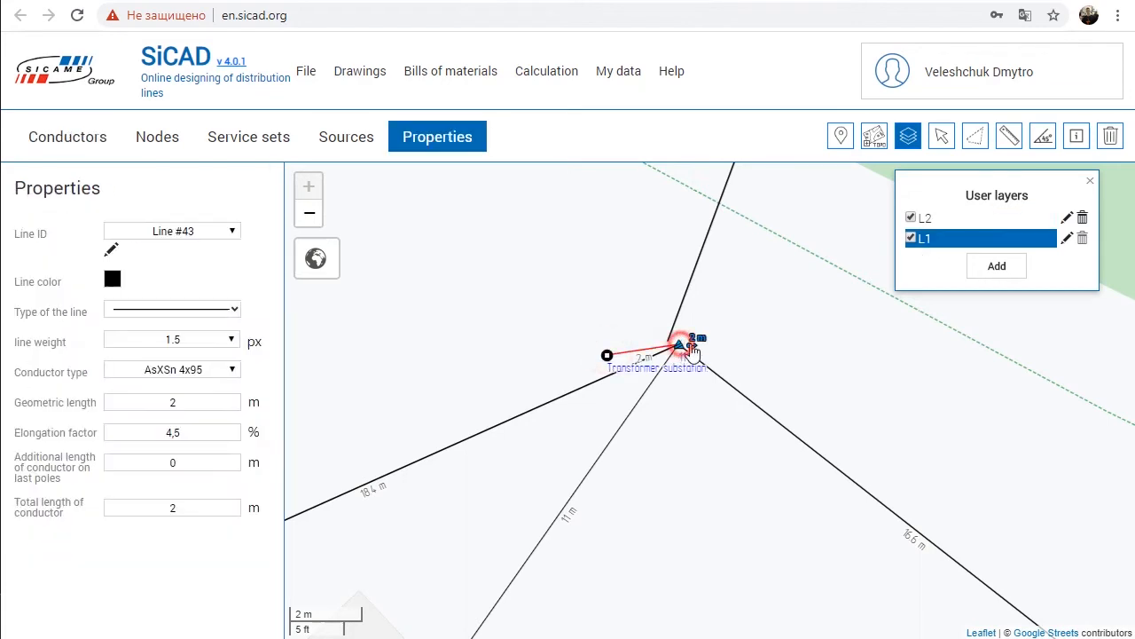
Step: Draw an AsXSn 4x70 conductor on layer L2 from pole 111 to the transformer substation
left_click(954, 219)
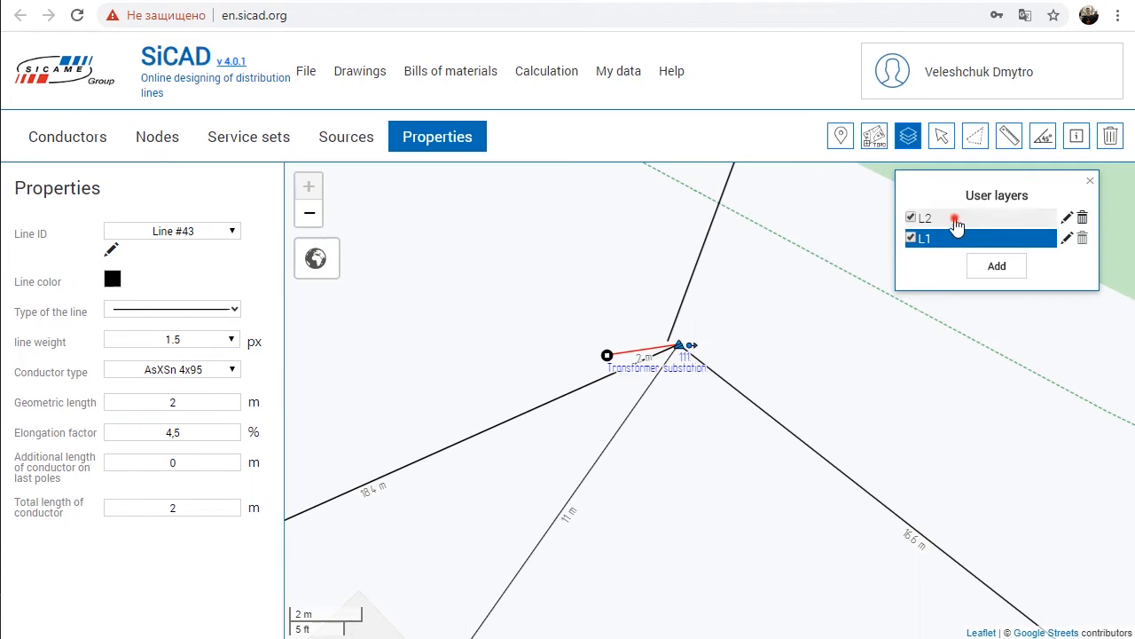
left_click(55, 506)
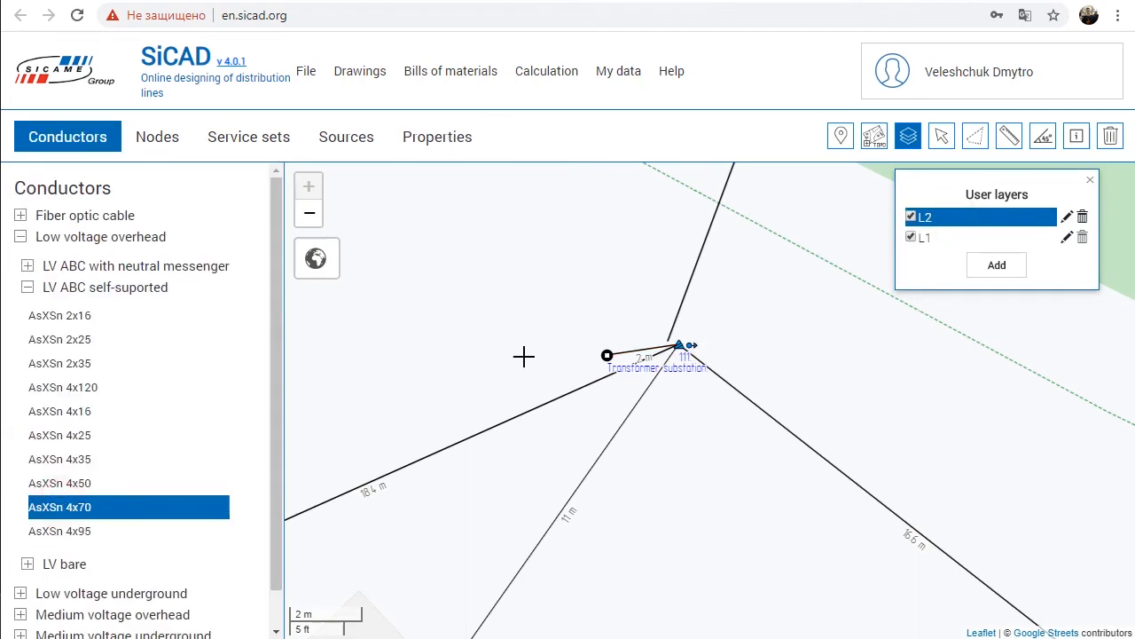
left_click(683, 346)
left_click(606, 355)
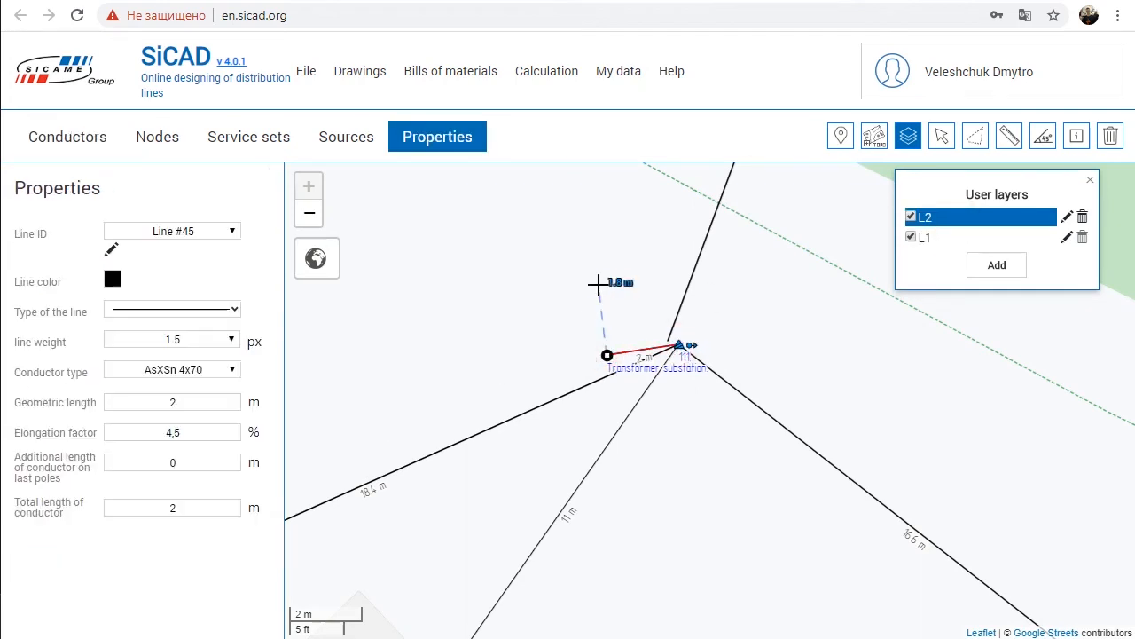
Step: Electrically connect Line #43 and Line #45 at the transformer substation, and shift the substation slightly to test the joint
left_click(941, 136)
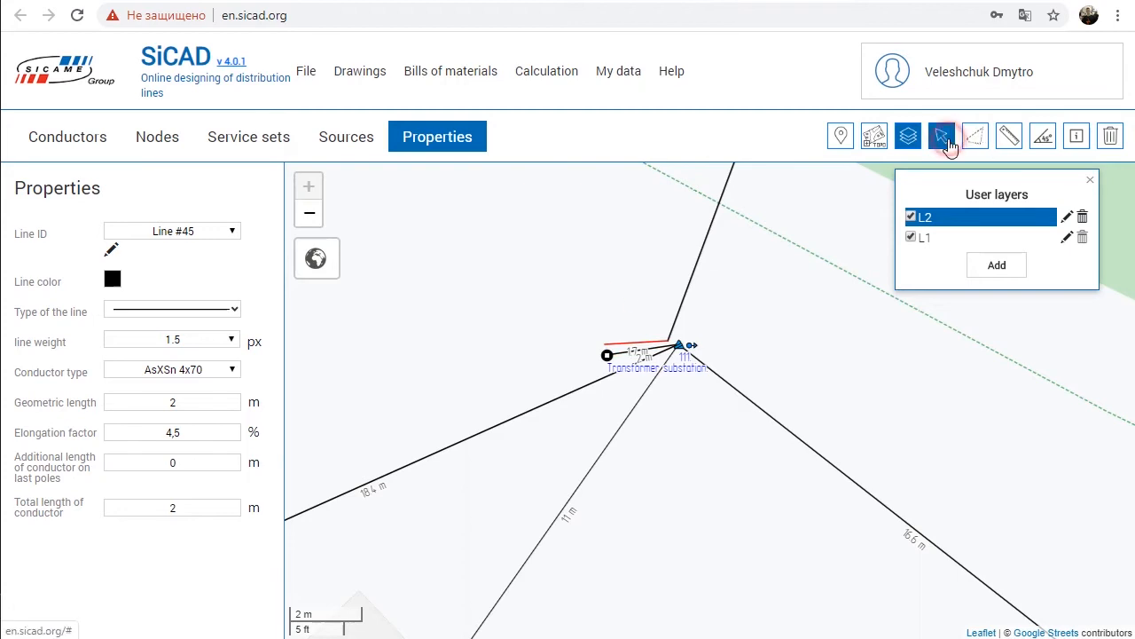
left_click(607, 354)
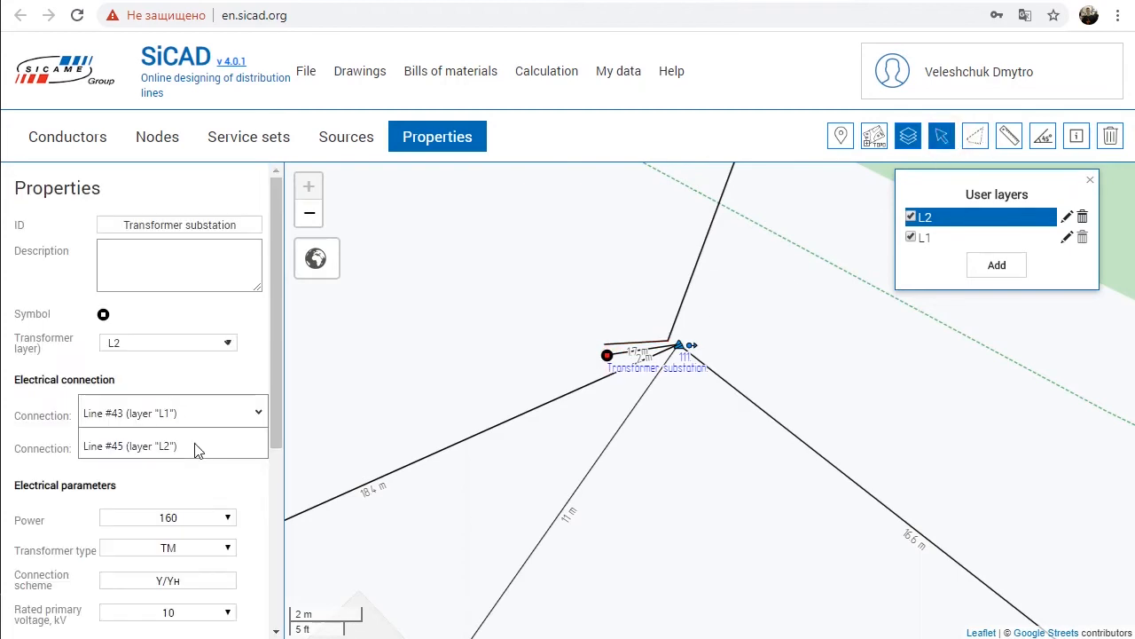
left_click(266, 427)
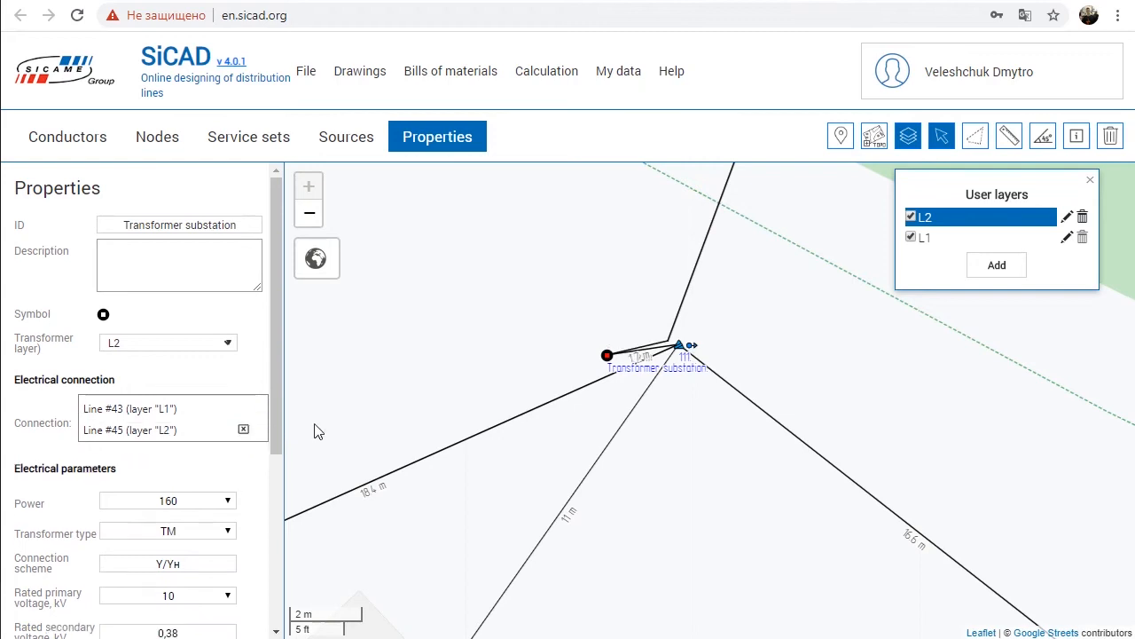
Step: Copy pole 111 as a group and paste it onto the 16.6 m span
left_click(680, 346)
right_click(680, 347)
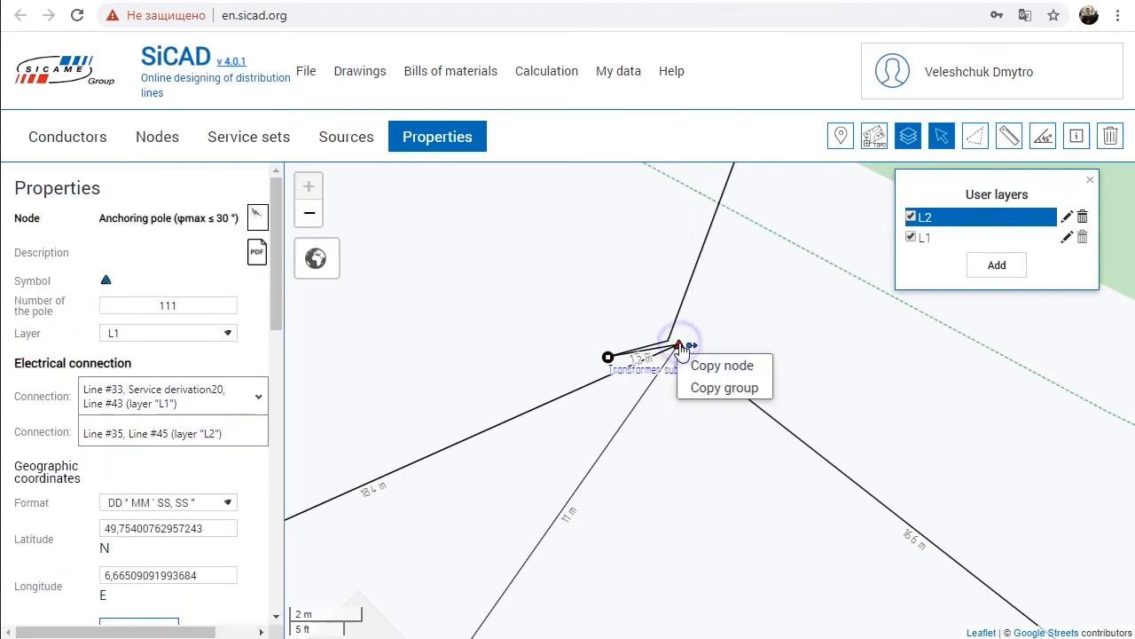
left_click(725, 392)
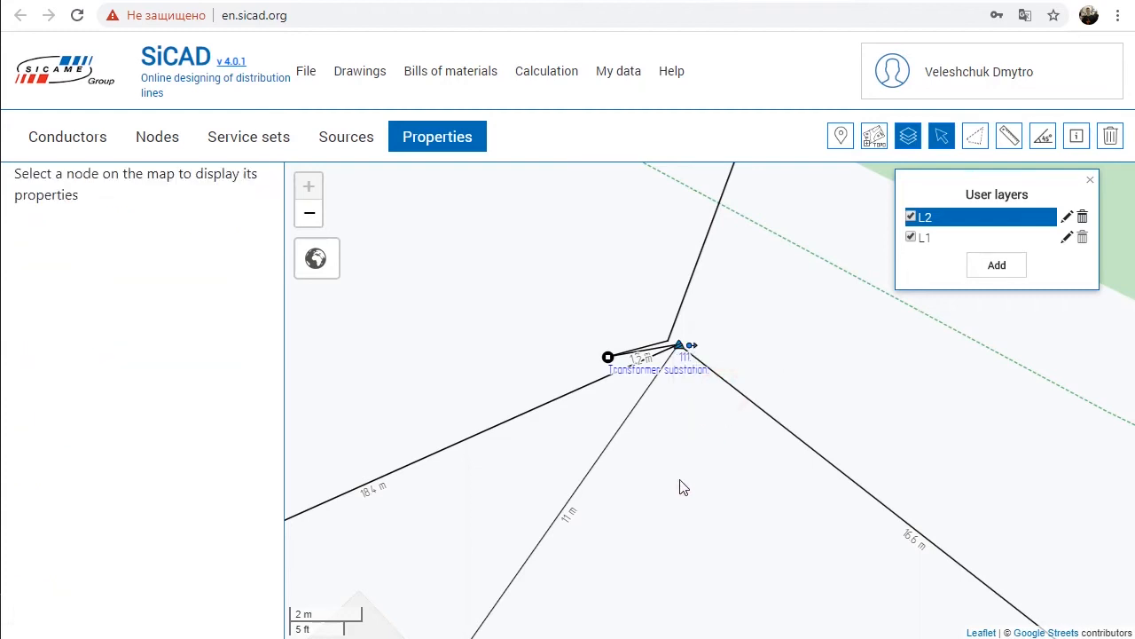
left_click_drag(690, 515, 608, 487)
right_click(656, 383)
left_click(680, 398)
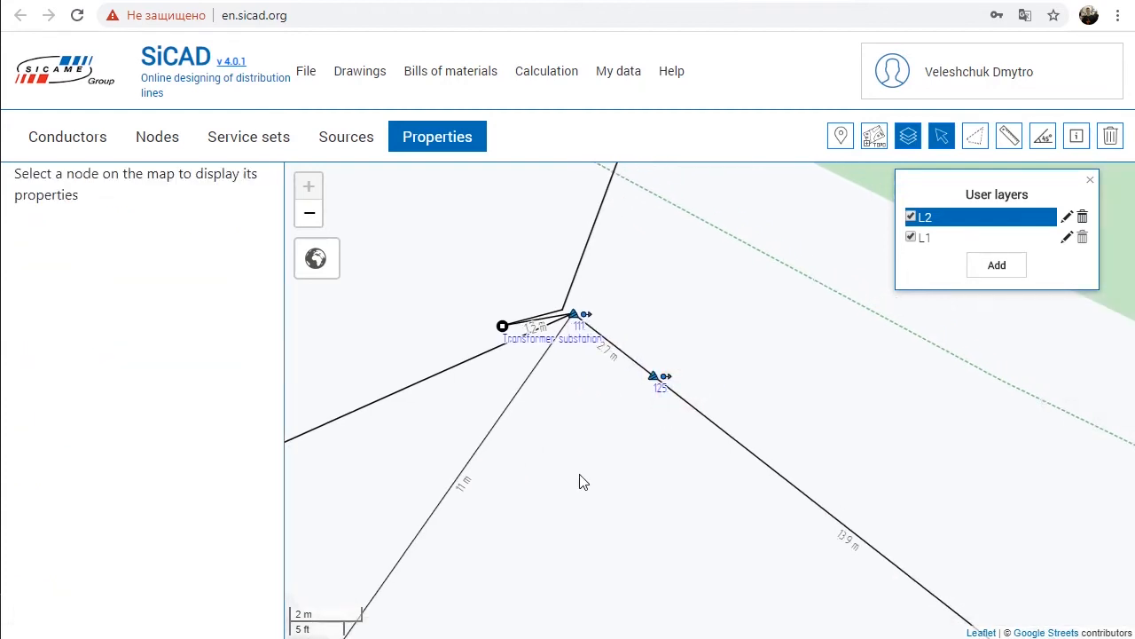
Step: Paste another copy of the pole group on the empty area northeast of pole 125
right_click(745, 351)
left_click(765, 364)
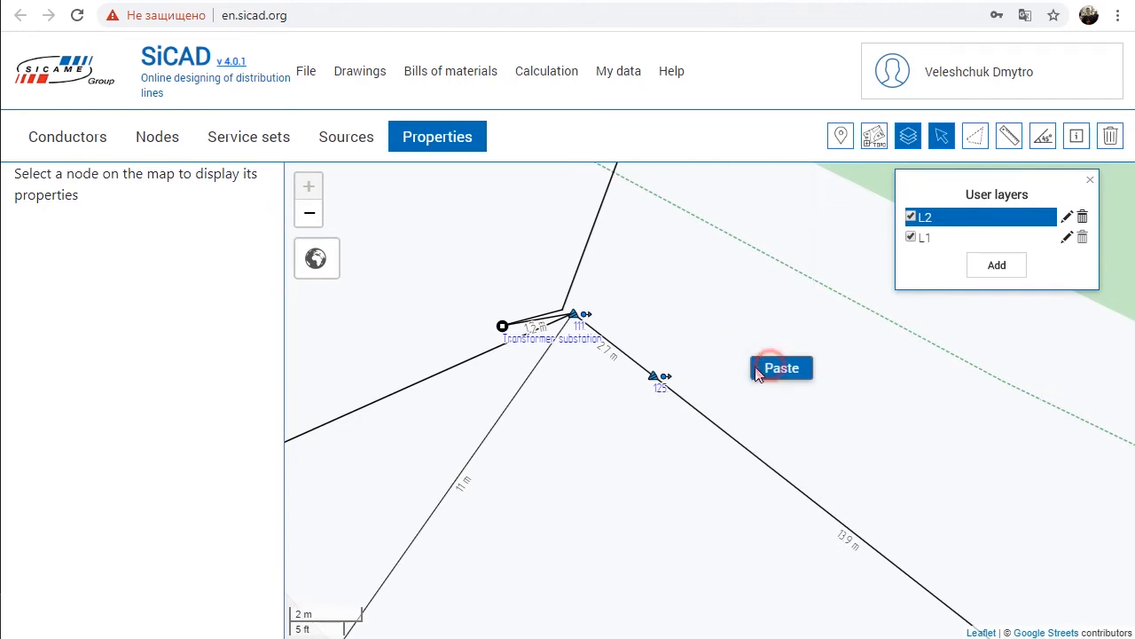
left_click_drag(564, 457, 690, 491)
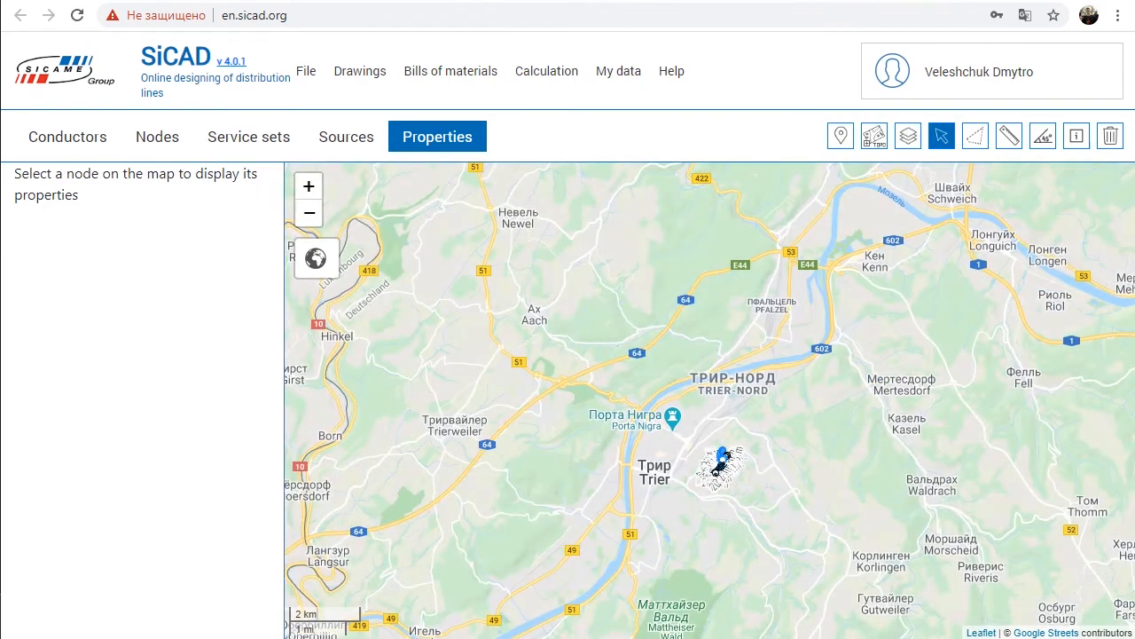
Step: Search the map for "petrisberg" and go to the Trier, Petrisberg, Auf dem Petrisberg result
left_click(842, 142)
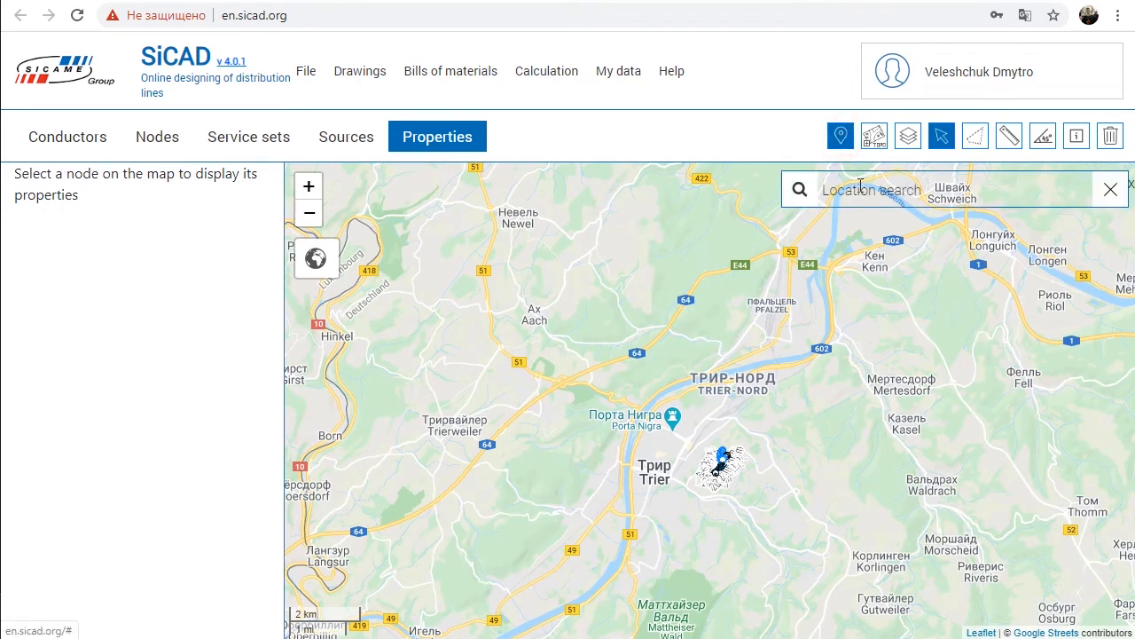
type("petris")
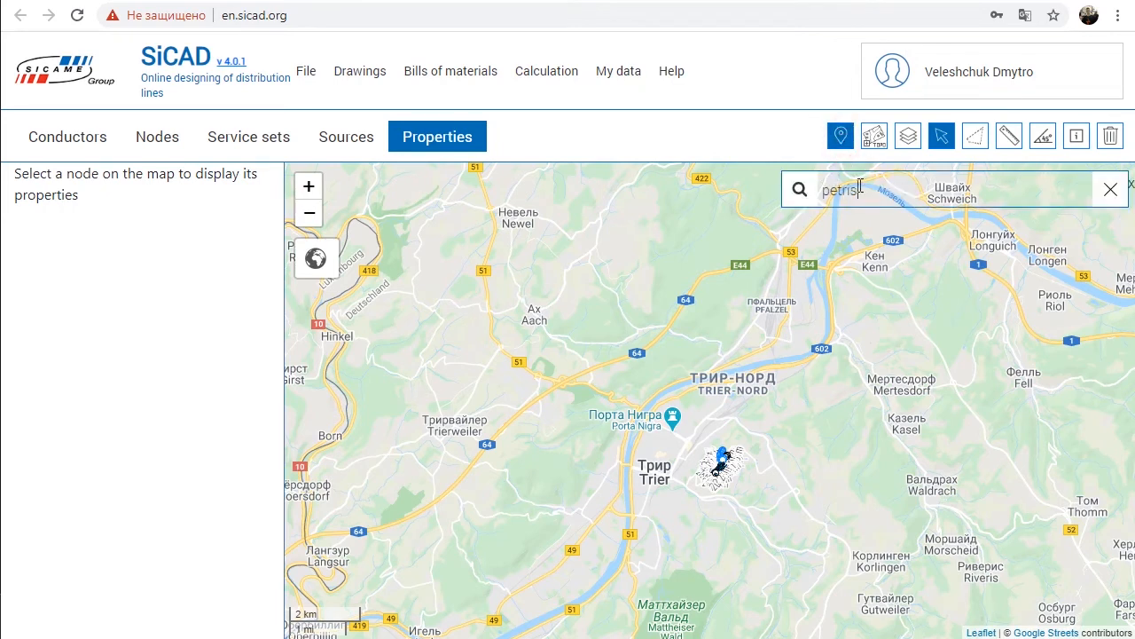
type("berg")
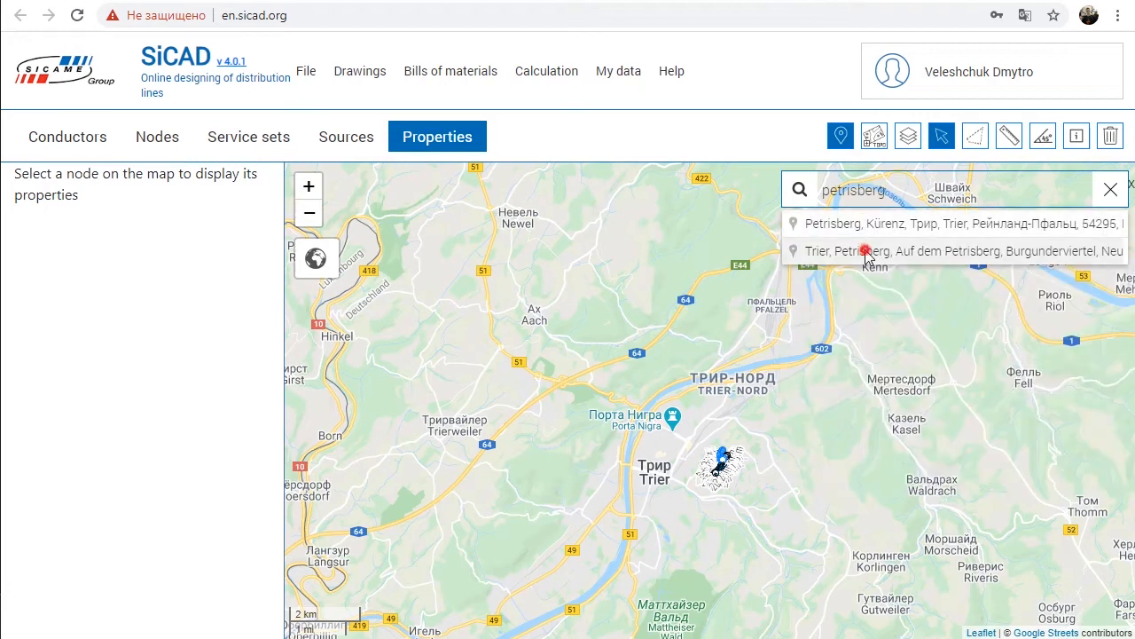
left_click(867, 253)
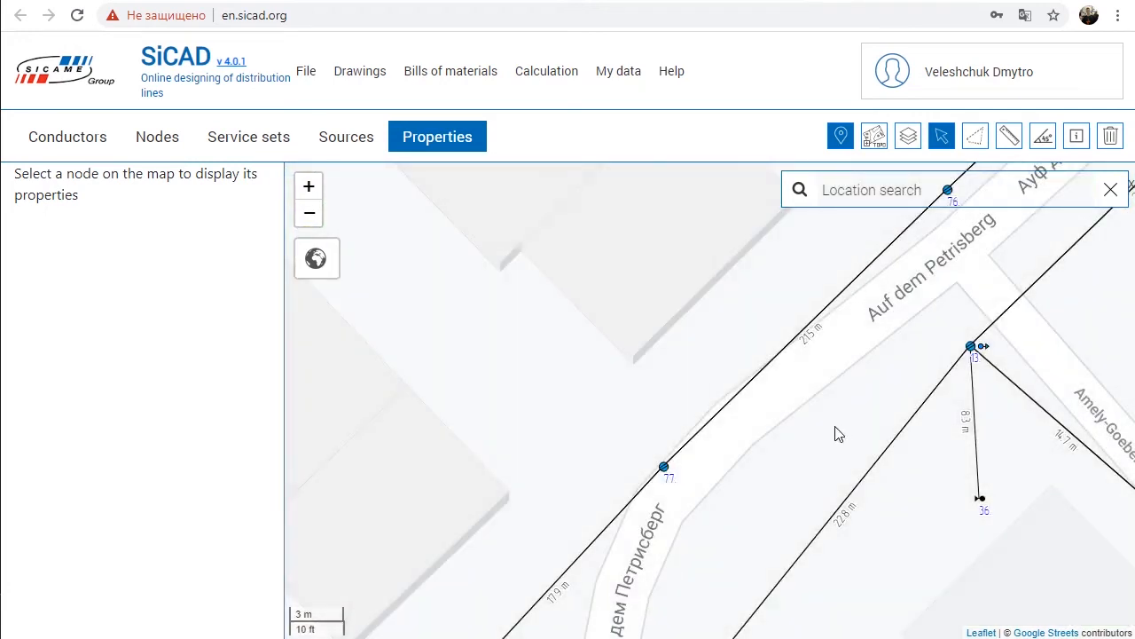
scroll(834, 431, "down", 1)
scroll(861, 417, "up", 1)
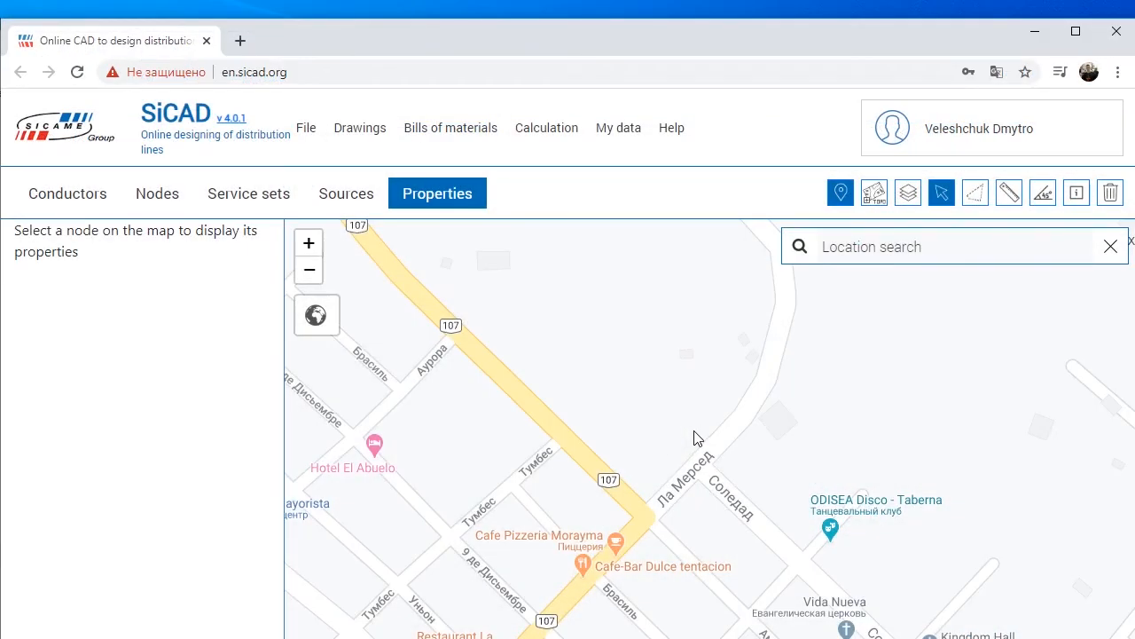
Step: Upload the topographic plan CIUDAD DE CARHUAZ to the map and enlarge the overlay by its upper-right corner handle
left_click(873, 192)
left_click(1029, 271)
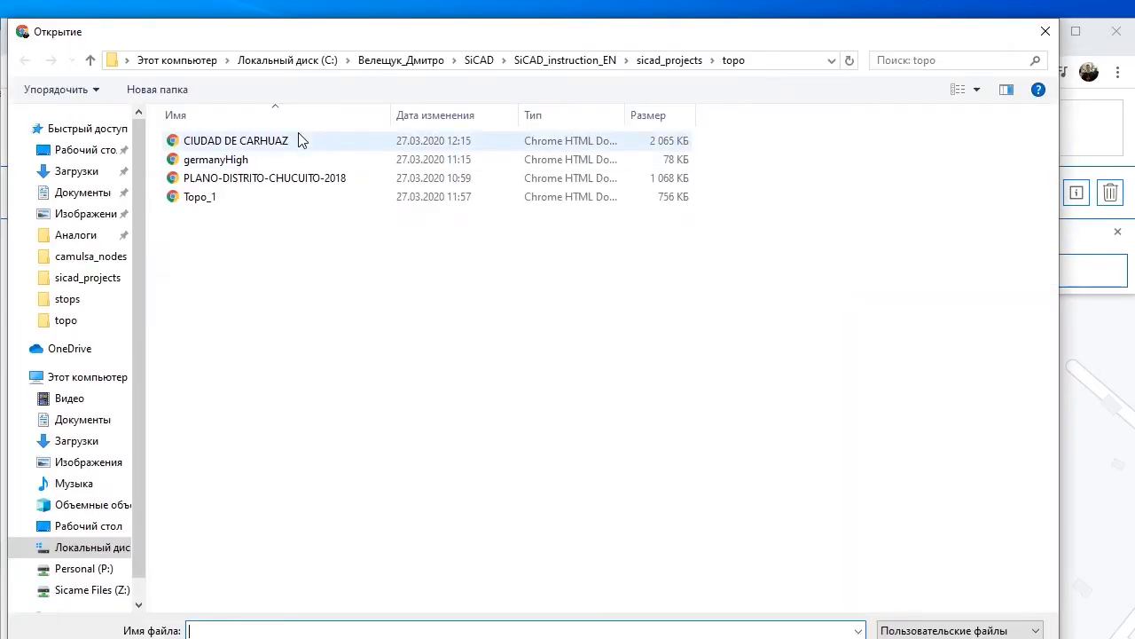
double_click(302, 144)
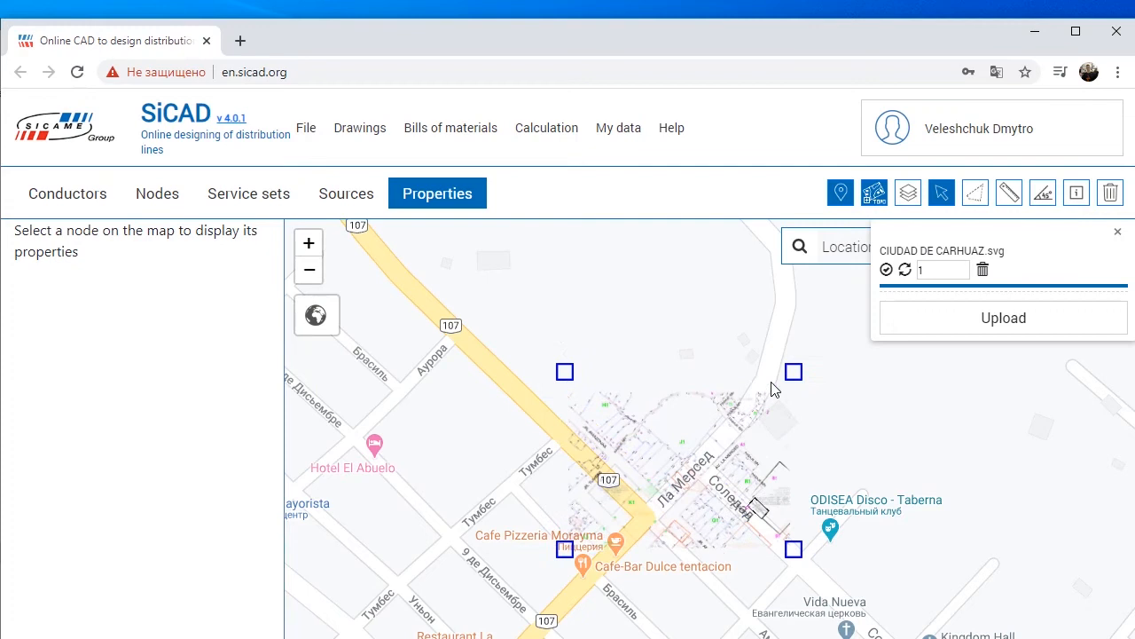
left_click_drag(793, 375, 913, 266)
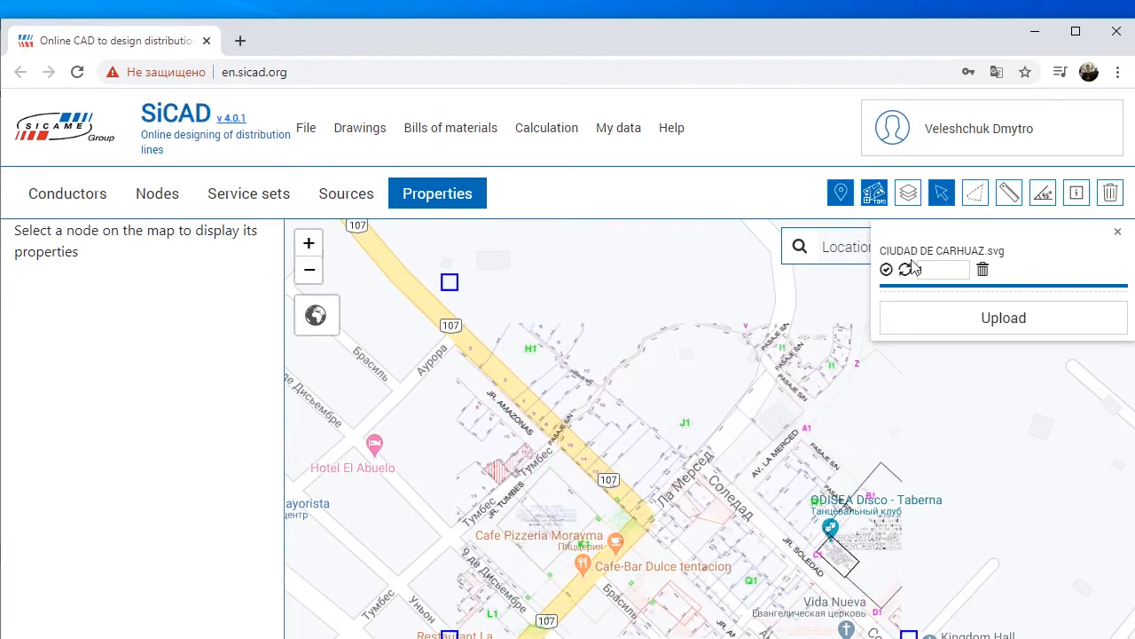
Step: Reduce the plan's opacity slightly and rotate it a little to fit the streets underneath
left_click(1013, 284)
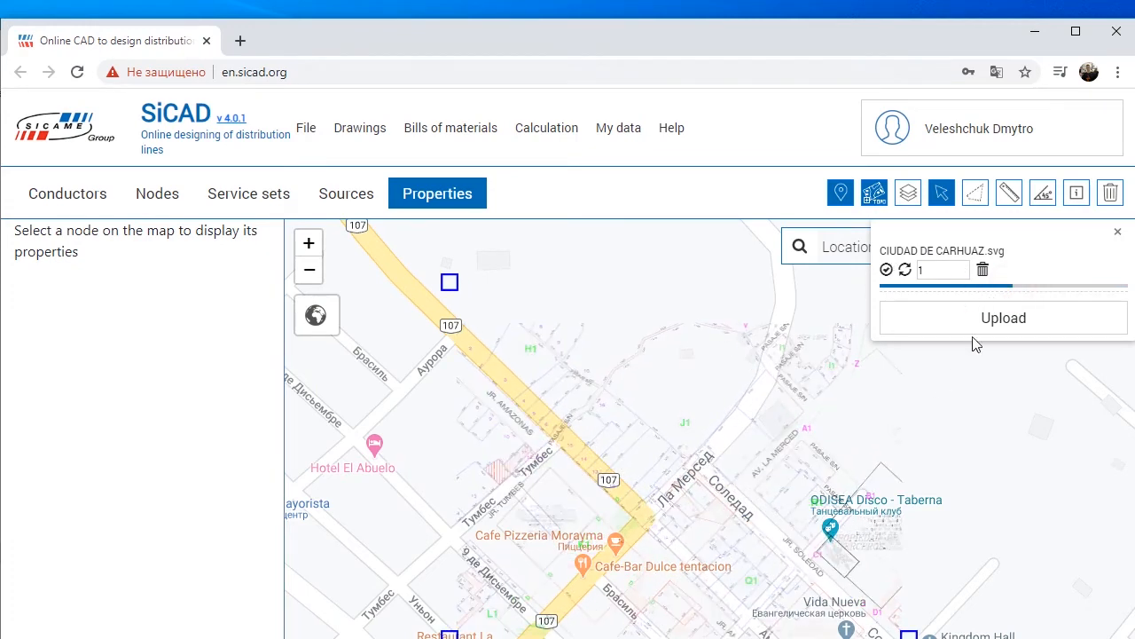
left_click(1090, 286)
left_click(904, 270)
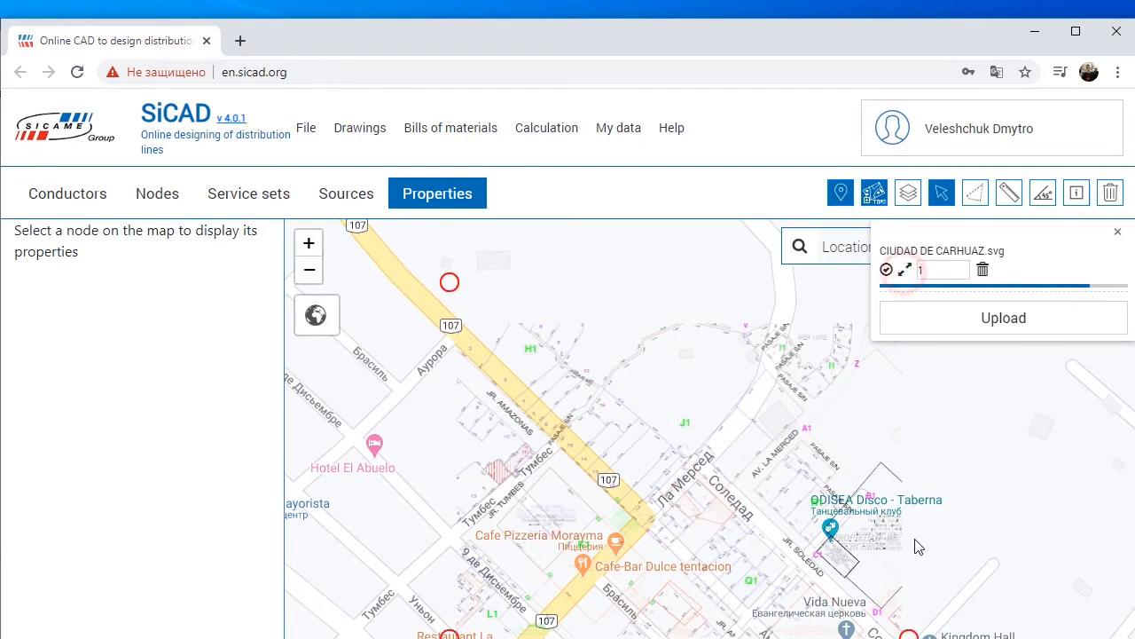
mouse_move(908, 632)
left_mouse_down()
mouse_move(923, 611)
mouse_move(899, 637)
mouse_move(907, 628)
left_mouse_up()
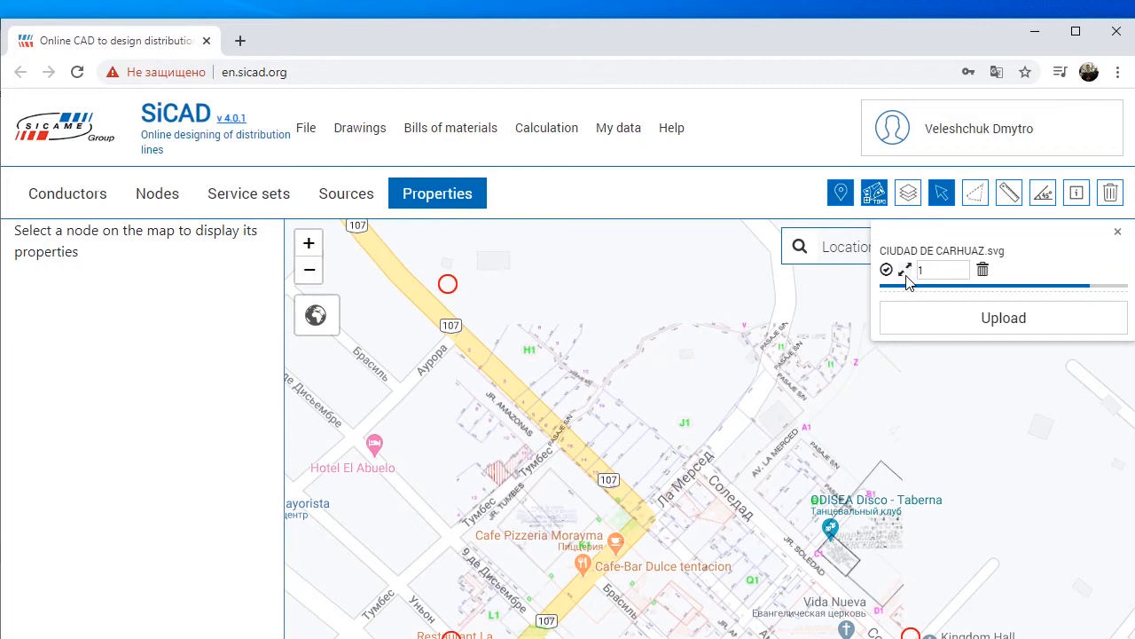
Step: Measure the 24.00 plot edge on the plan with the ruler and calculate the scale factor 24 ÷ 33.1 in the calculator
double_click(935, 269)
left_click(1008, 195)
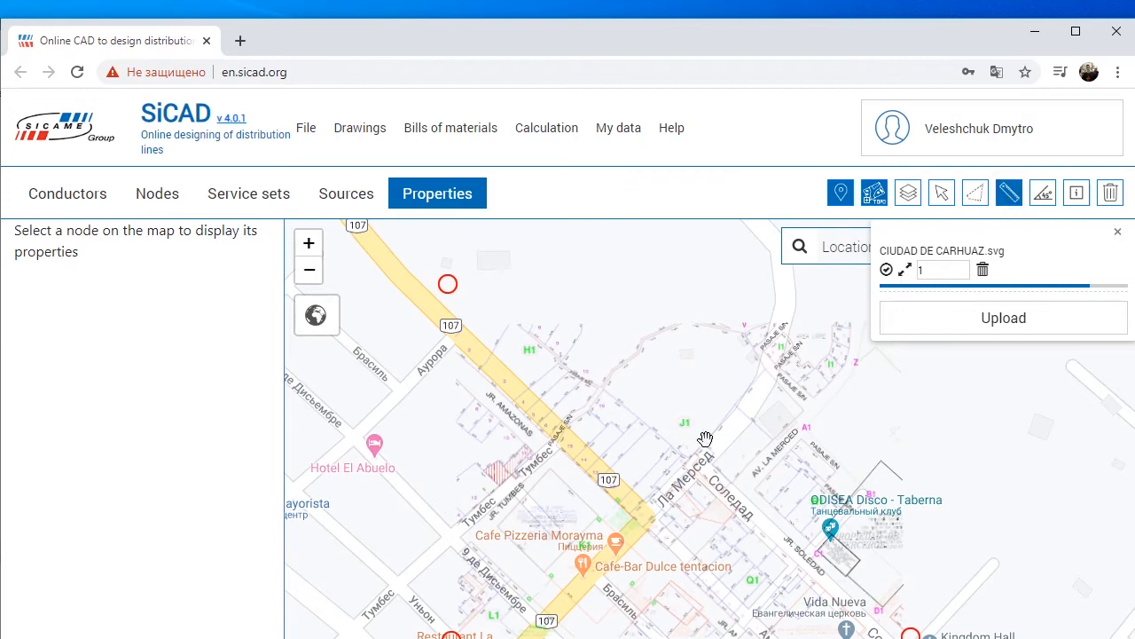
scroll(659, 466, "up", 3)
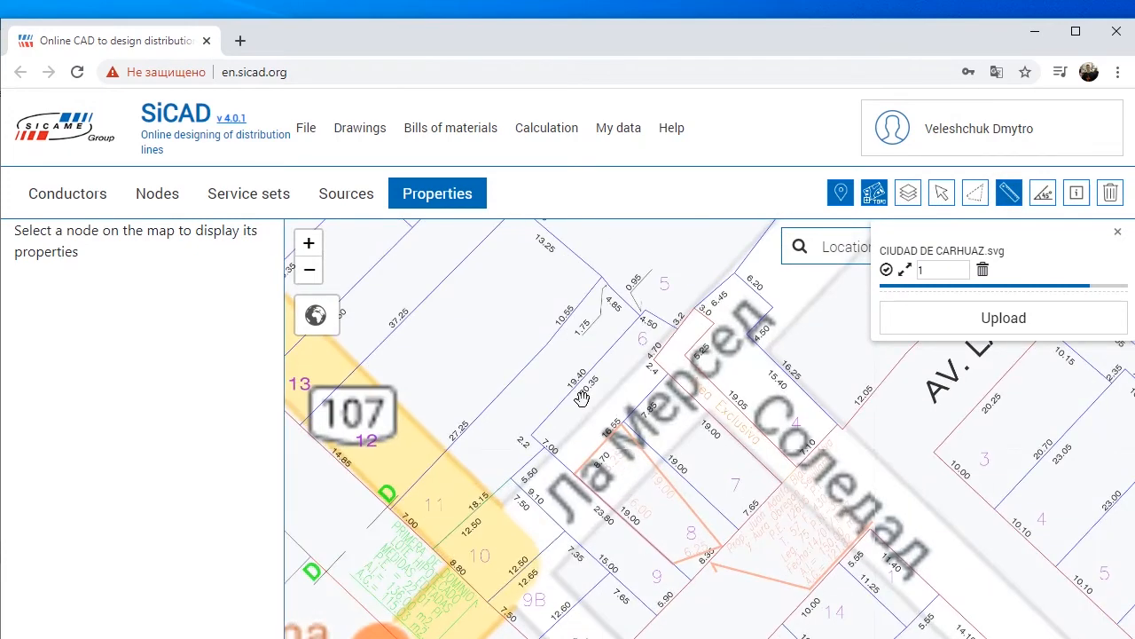
scroll(548, 364, "up", 2)
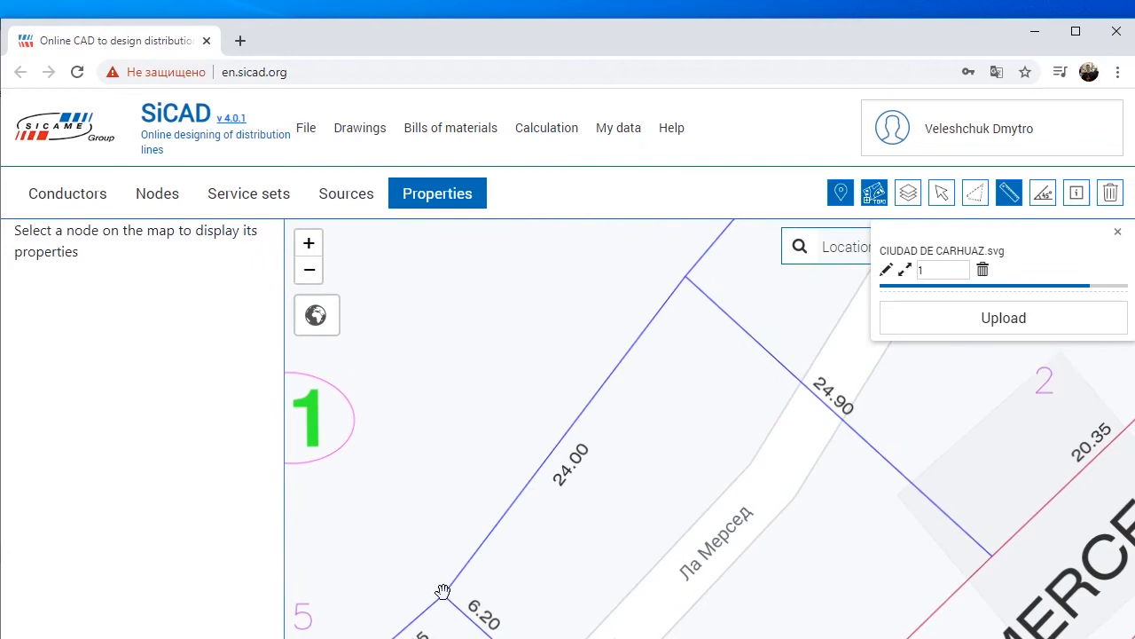
left_click(443, 591)
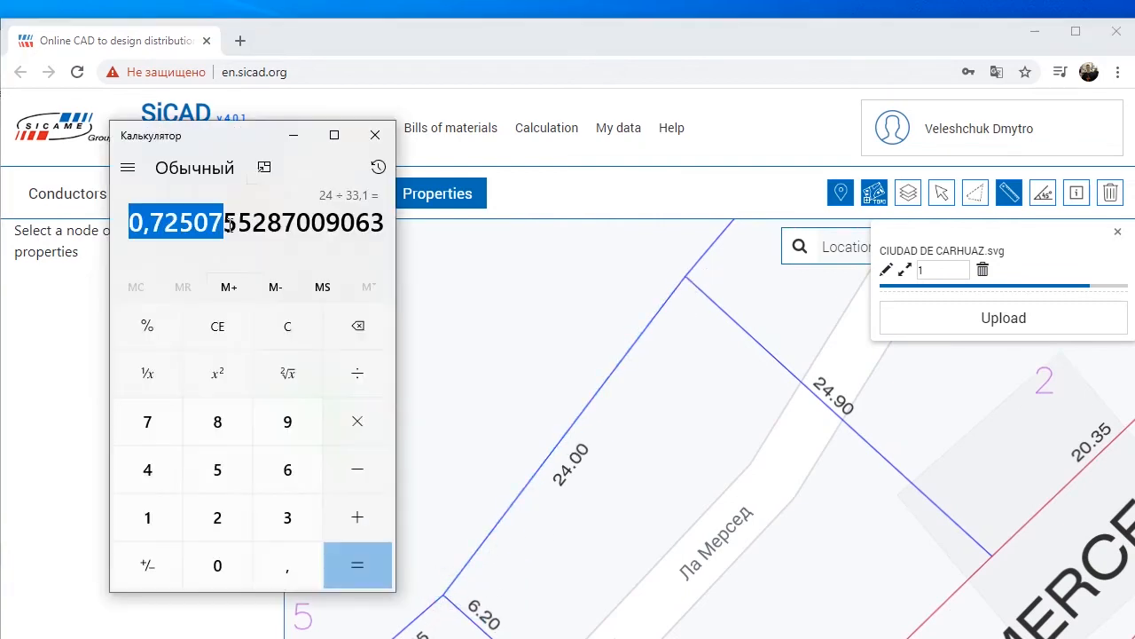
left_click_drag(223, 221, 193, 221)
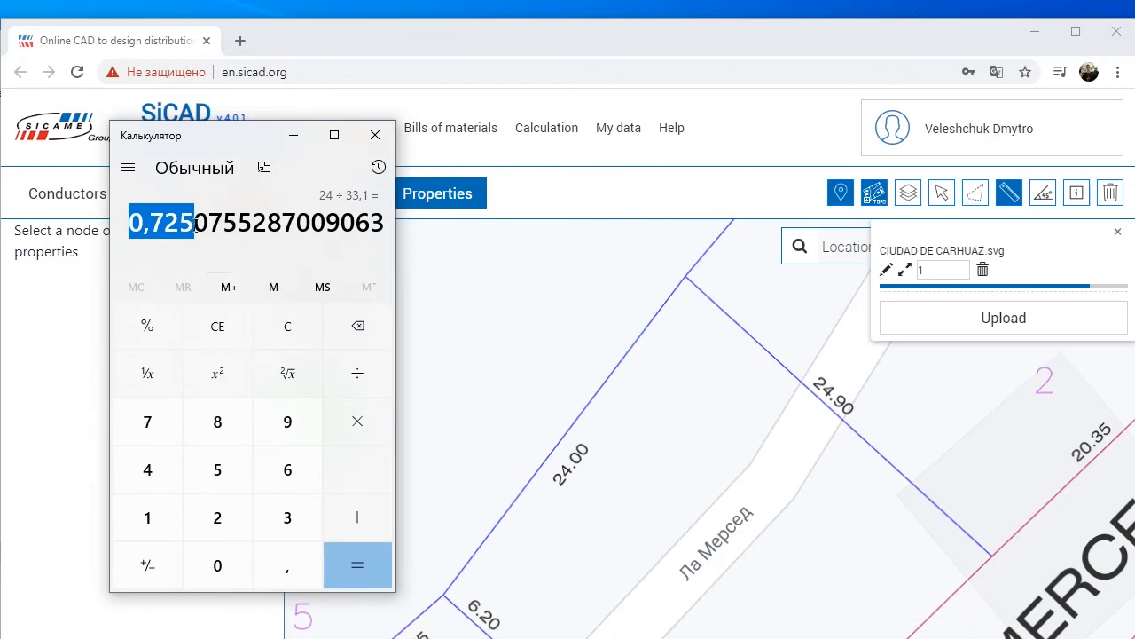
Step: Scale the plan by a factor of 0.725 and measure the 24.00 plot edge again
left_click(918, 271)
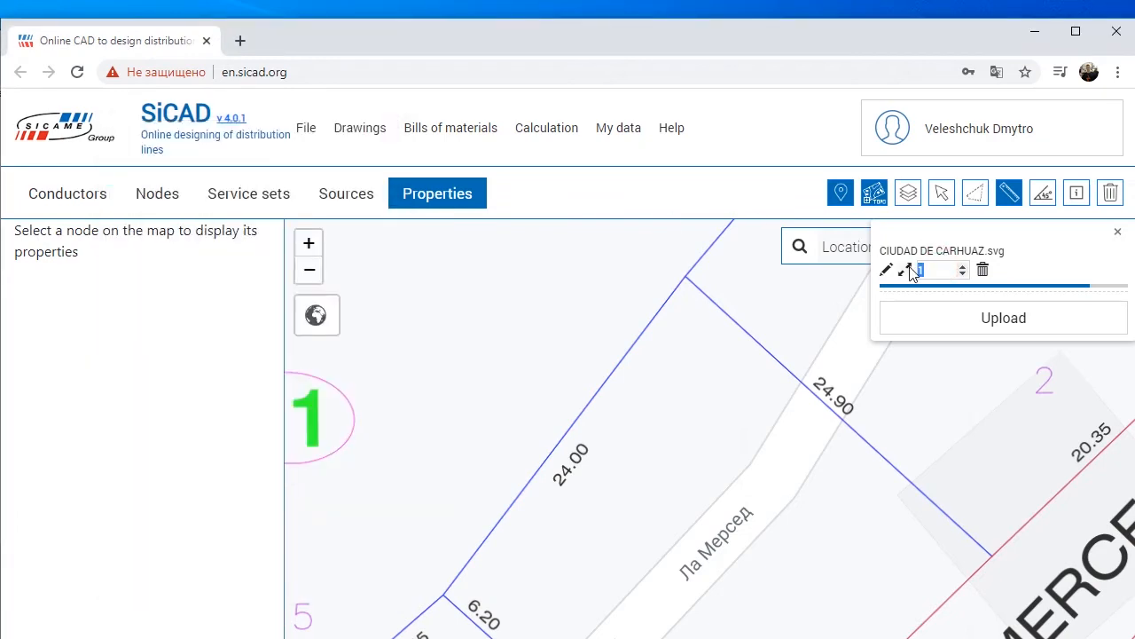
left_click(977, 306)
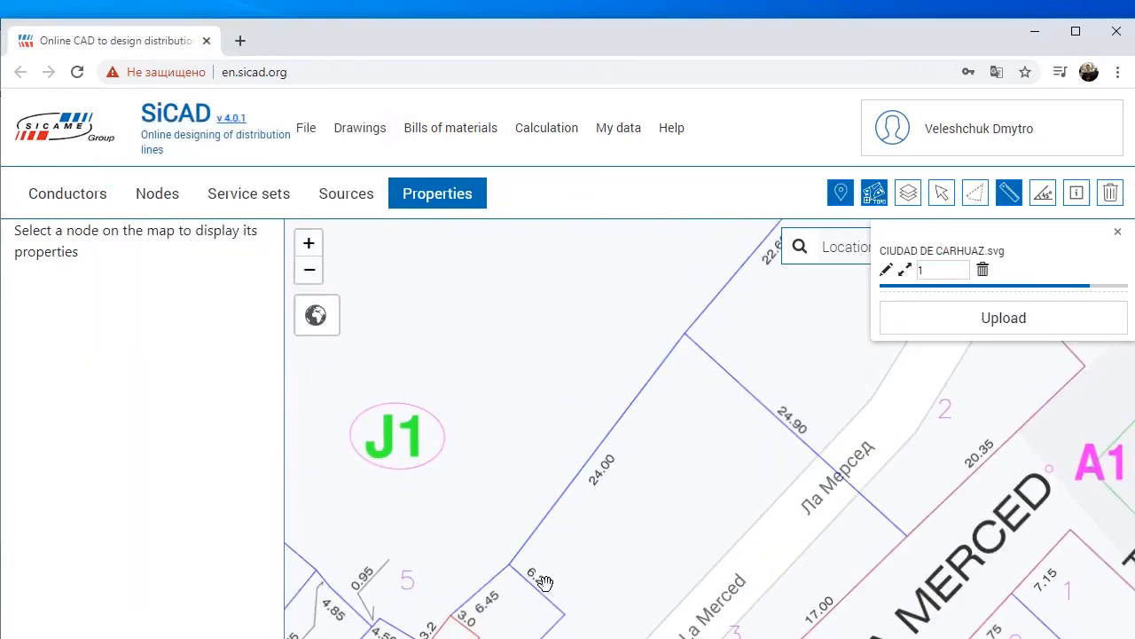
left_click(509, 565)
left_click(686, 338)
left_click(685, 338)
scroll(662, 389, "down", 1)
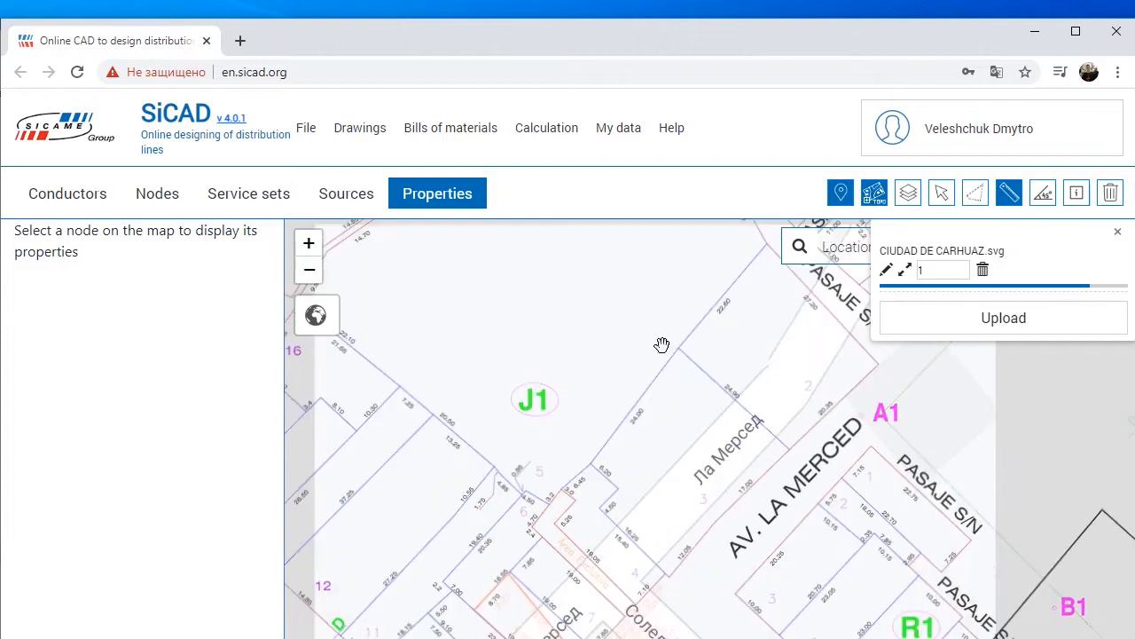
scroll(656, 479, "down", 1)
mouse_move(648, 467)
left_mouse_down()
mouse_move(664, 383)
mouse_move(705, 403)
mouse_move(650, 382)
left_mouse_up()
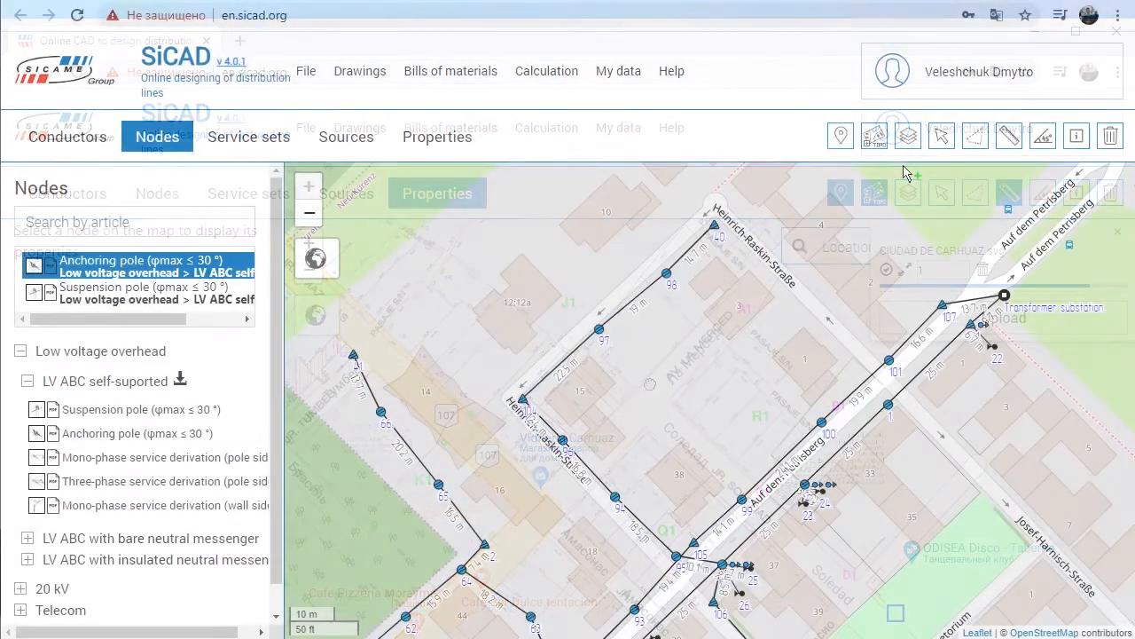
Step: Move suspension pole 97 on Heinrich-Raskin-Straße slightly along its line toward pole 104
left_click(941, 135)
left_click(598, 331)
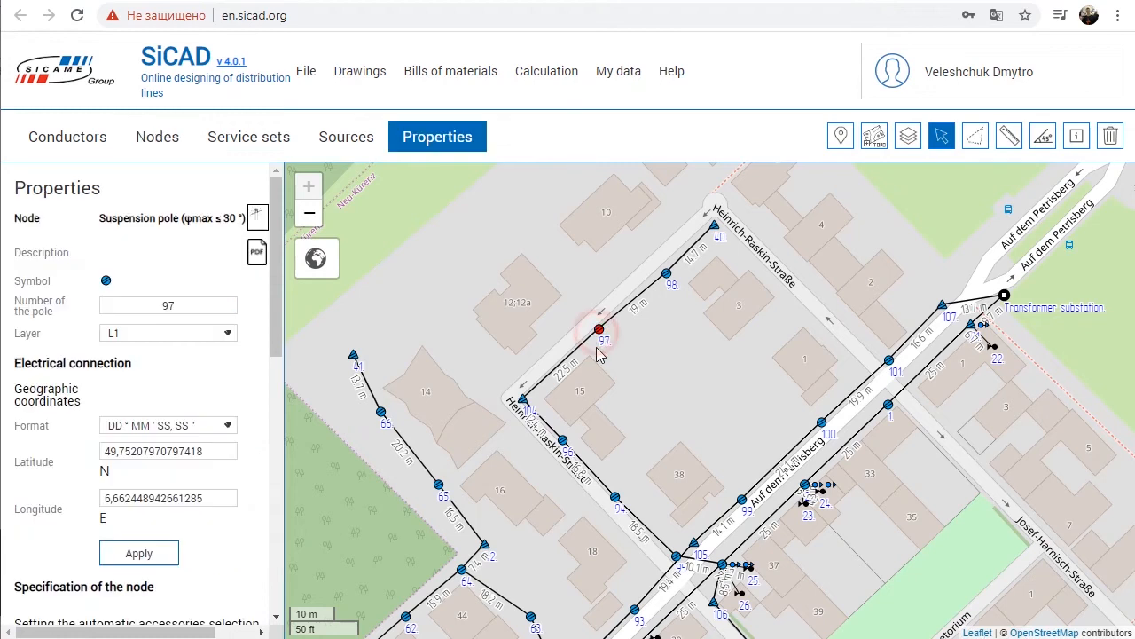
left_click_drag(600, 333, 596, 334)
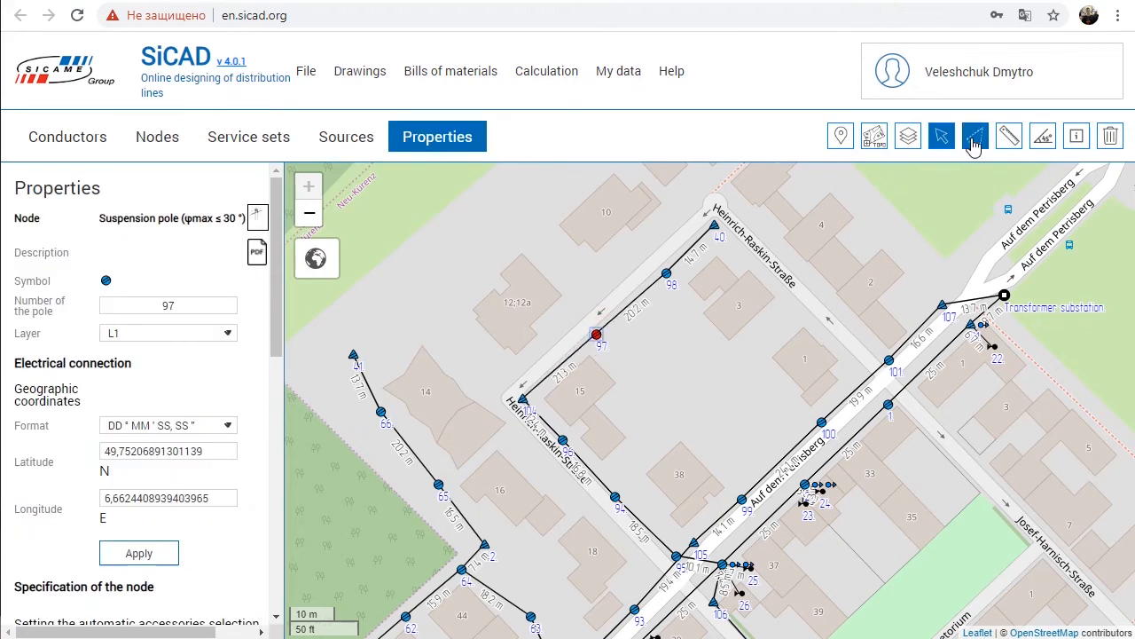
Step: Draw a selection area polygon around the Heinrich-Raskin-Straße line from pole 94 to pole 40
left_click(976, 138)
left_click(645, 509)
left_click(615, 532)
left_click(502, 435)
left_click(495, 345)
left_click(626, 255)
left_click(710, 181)
left_click(784, 227)
left_click(657, 356)
left_click(591, 400)
left_click(645, 509)
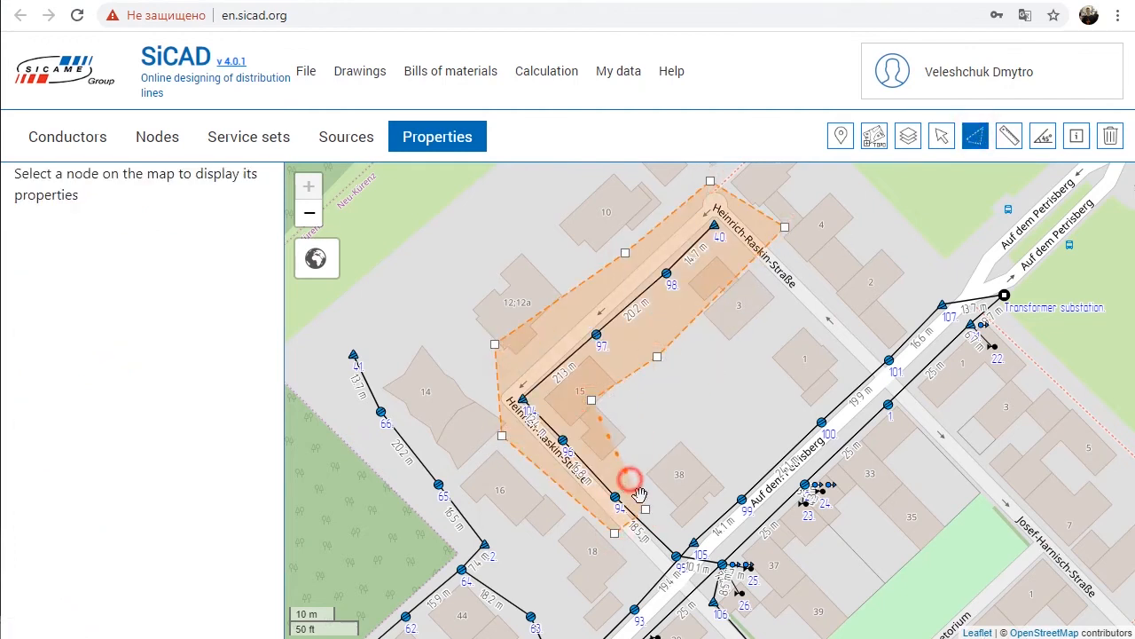
Step: Review the consolidated specification for the selected area and close it
left_click(474, 71)
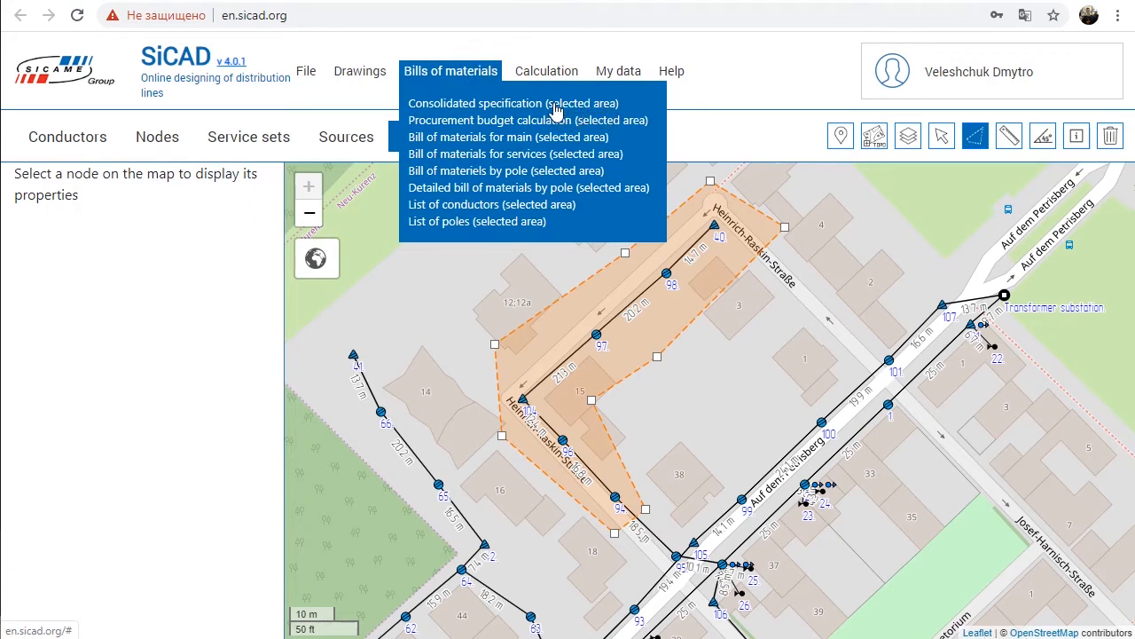
left_click(560, 104)
scroll(654, 244, "down", 1)
scroll(798, 178, "up", 1)
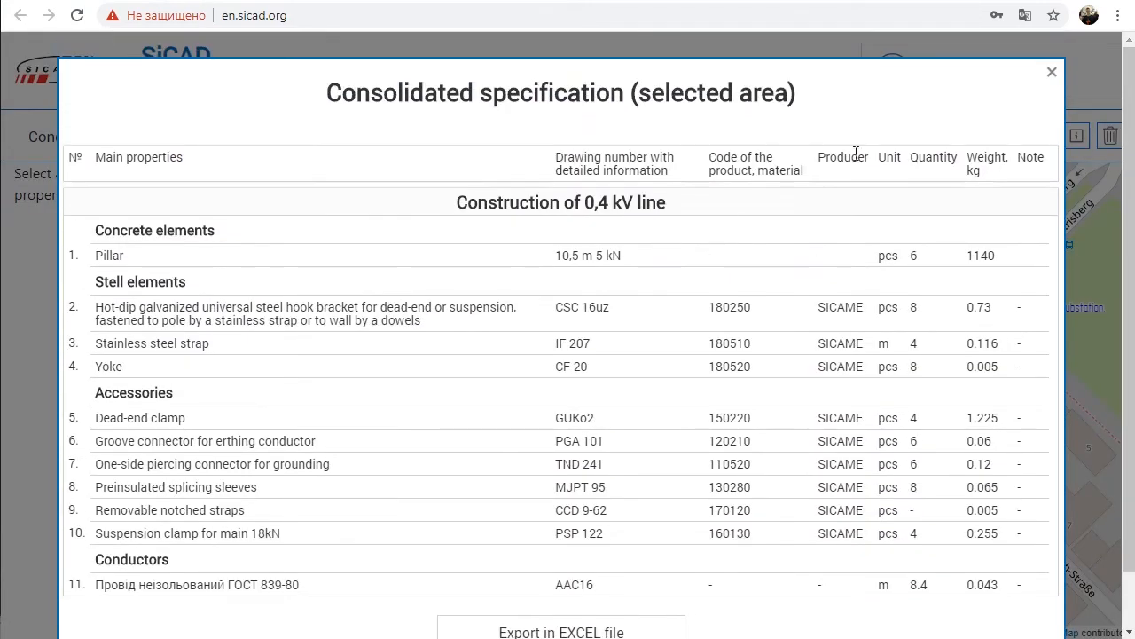
left_click(1051, 74)
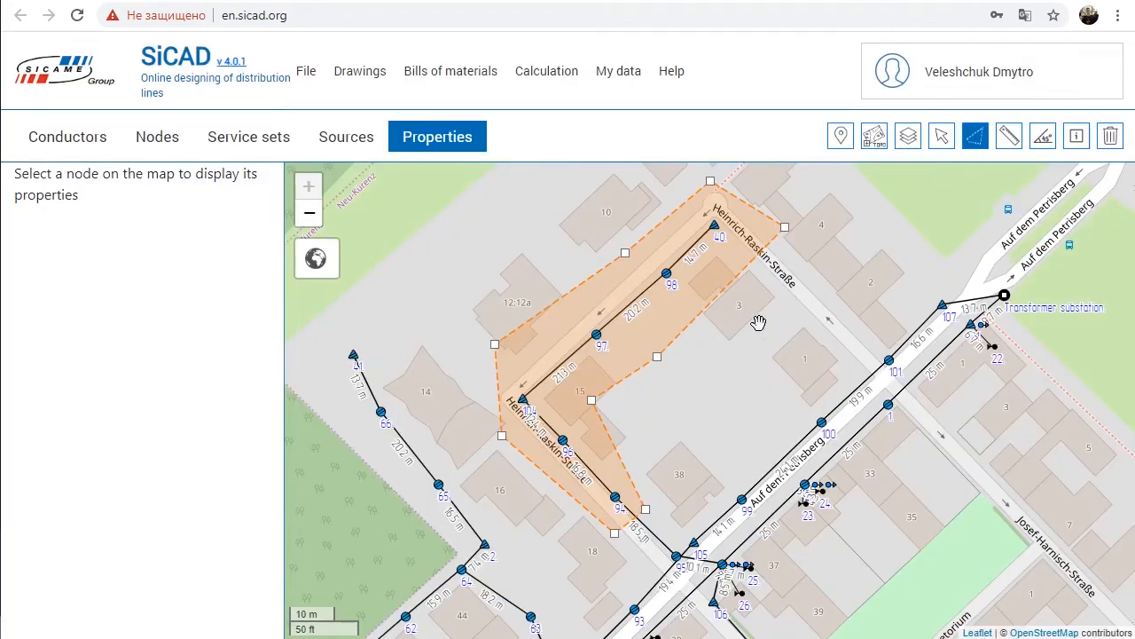
Step: Outline a larger four-cornered selection area covering the network from pole 60 to beyond the transformer substation
scroll(757, 322, "down", 1)
left_click(403, 186)
left_click(912, 192)
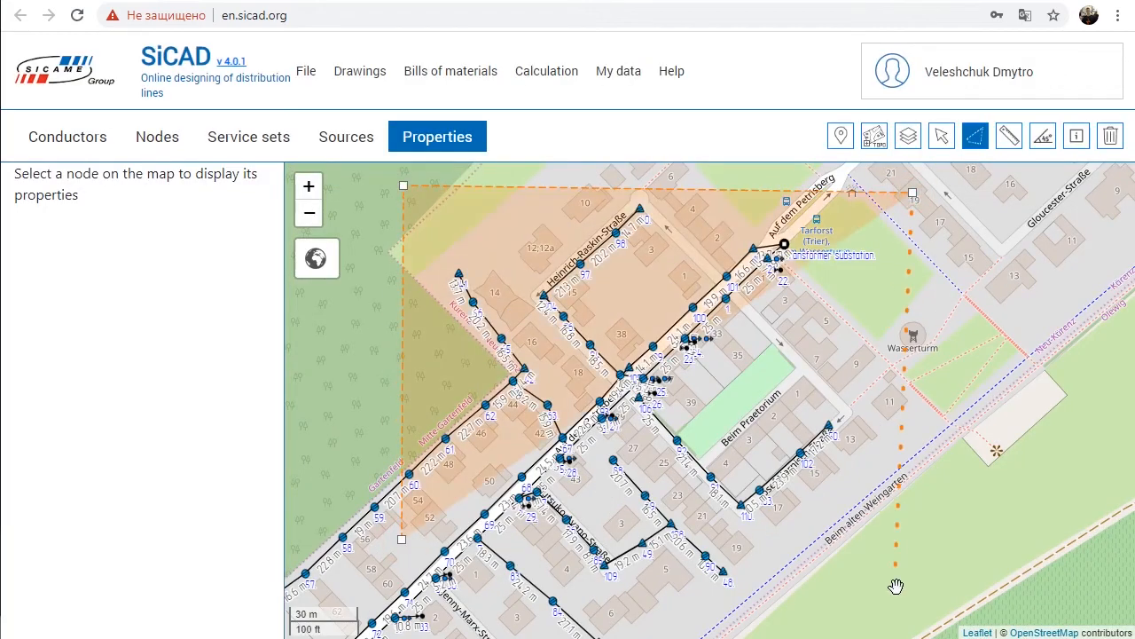
left_click(897, 587)
left_click(404, 542)
Step: Get a print screen of the map for the selected area and enlarge the resulting image in the photo viewer
scroll(654, 347, "up", 2)
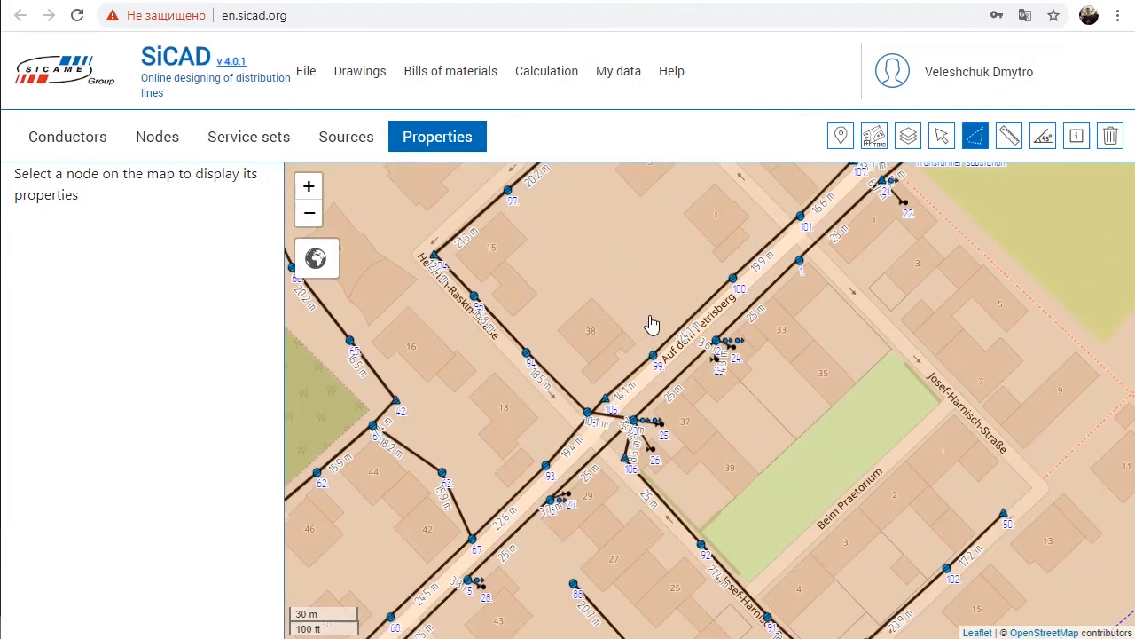
mouse_move(377, 81)
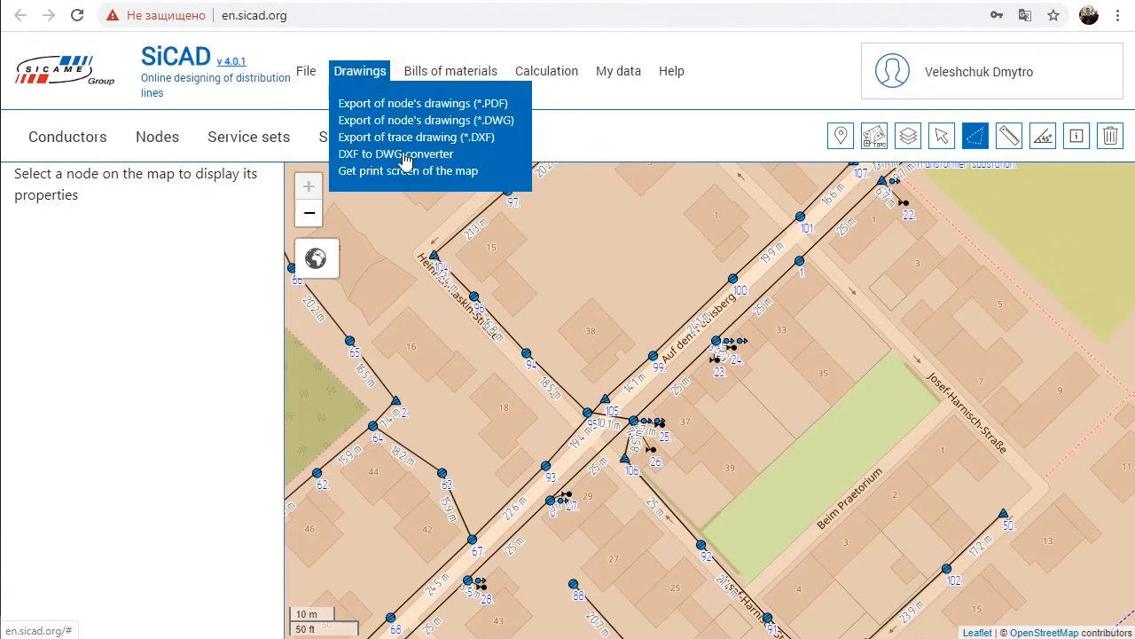
left_click(411, 172)
left_click(491, 18)
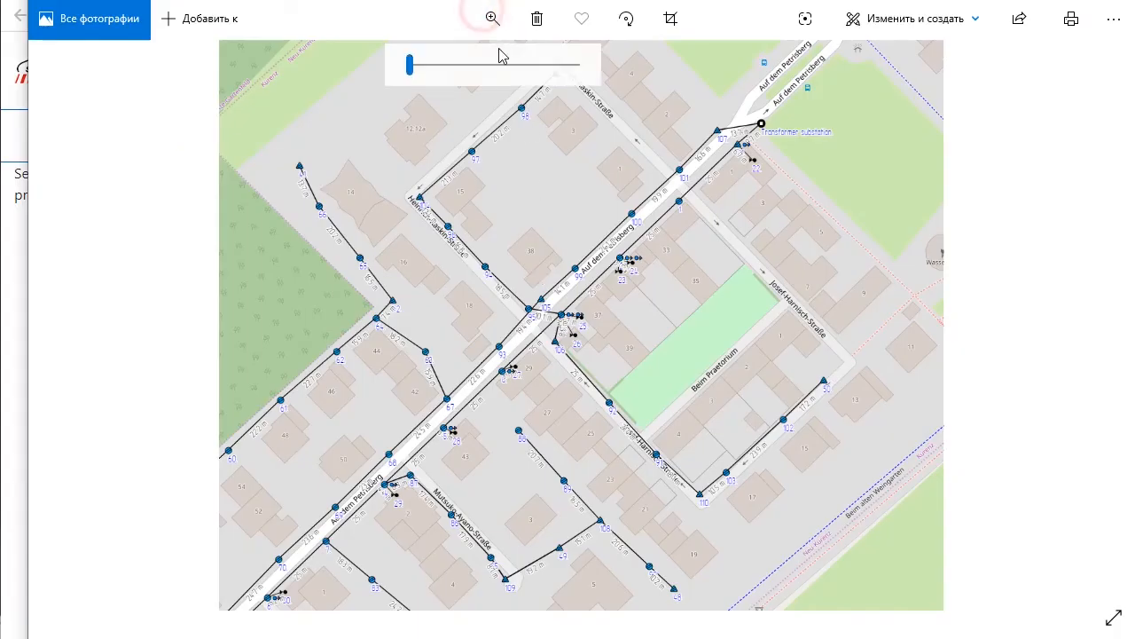
left_click_drag(415, 65, 489, 71)
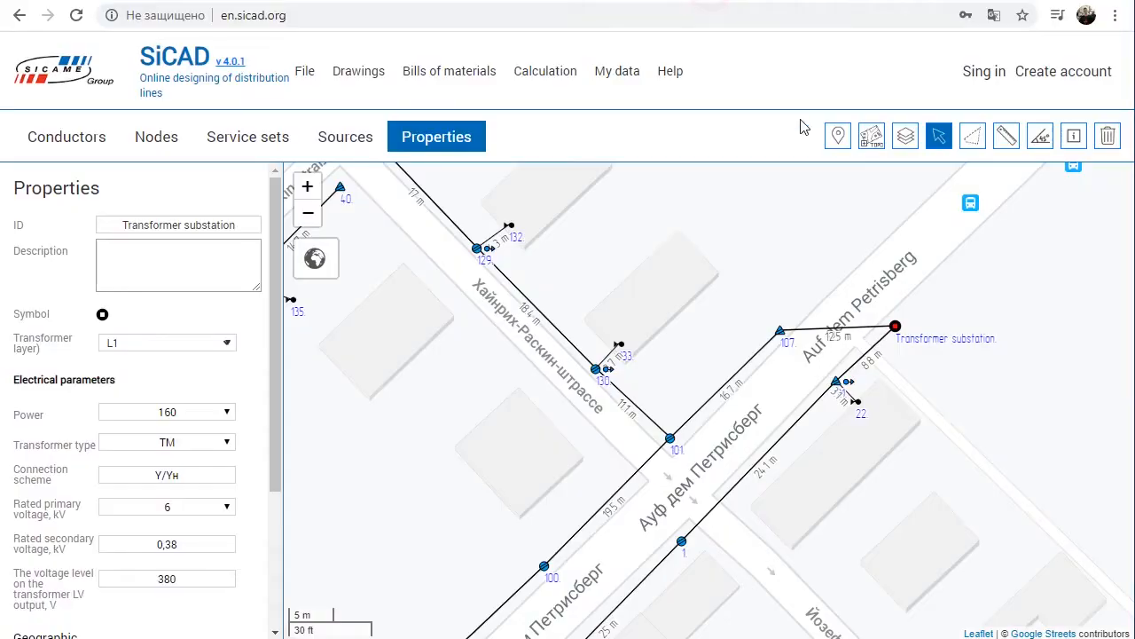
Step: Measure the distance from pole 107 to the corner of the neighbouring building
left_click(998, 144)
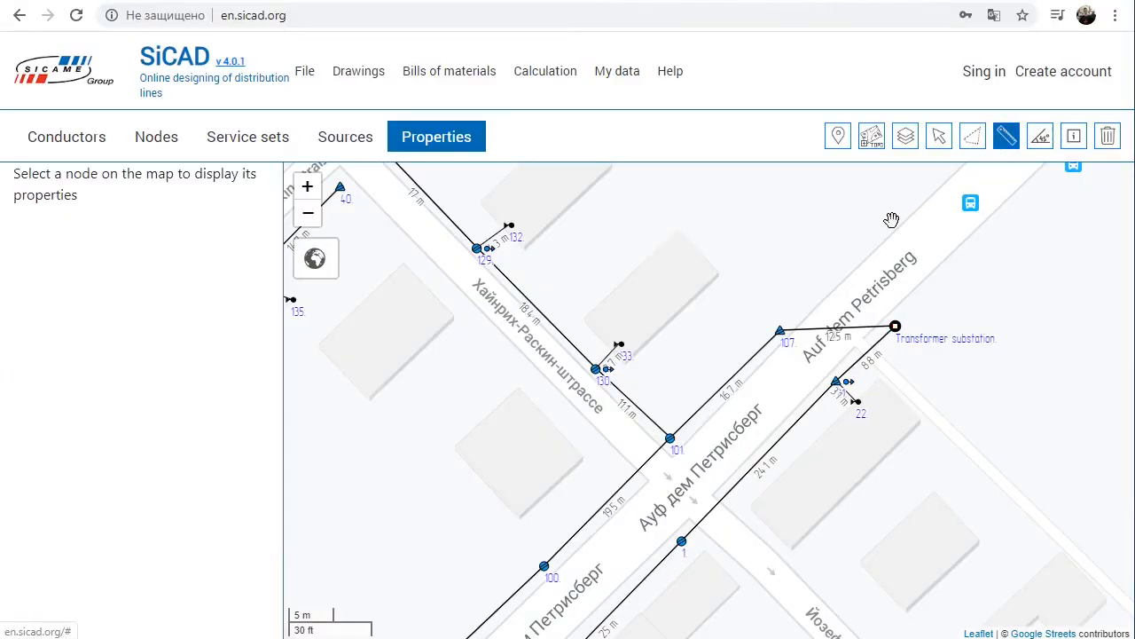
left_click(777, 332)
left_click(722, 272)
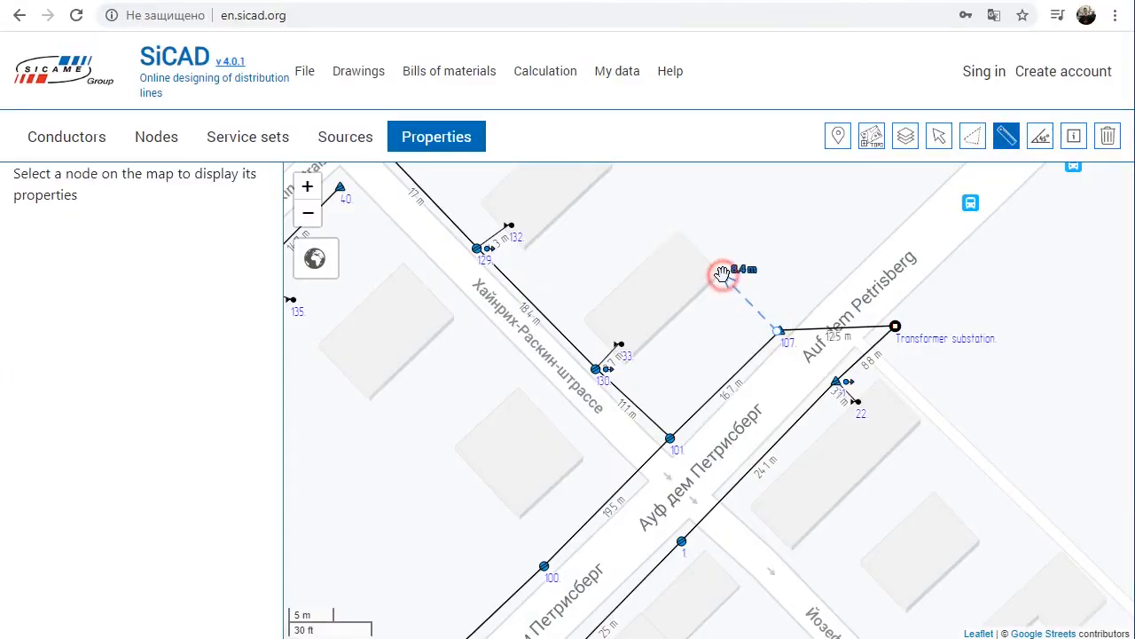
Step: Measure the angle between the 8.8 m and 24.1 m spans, and between the 12.5 m and 16.7 m spans at pole 107
left_click(1043, 149)
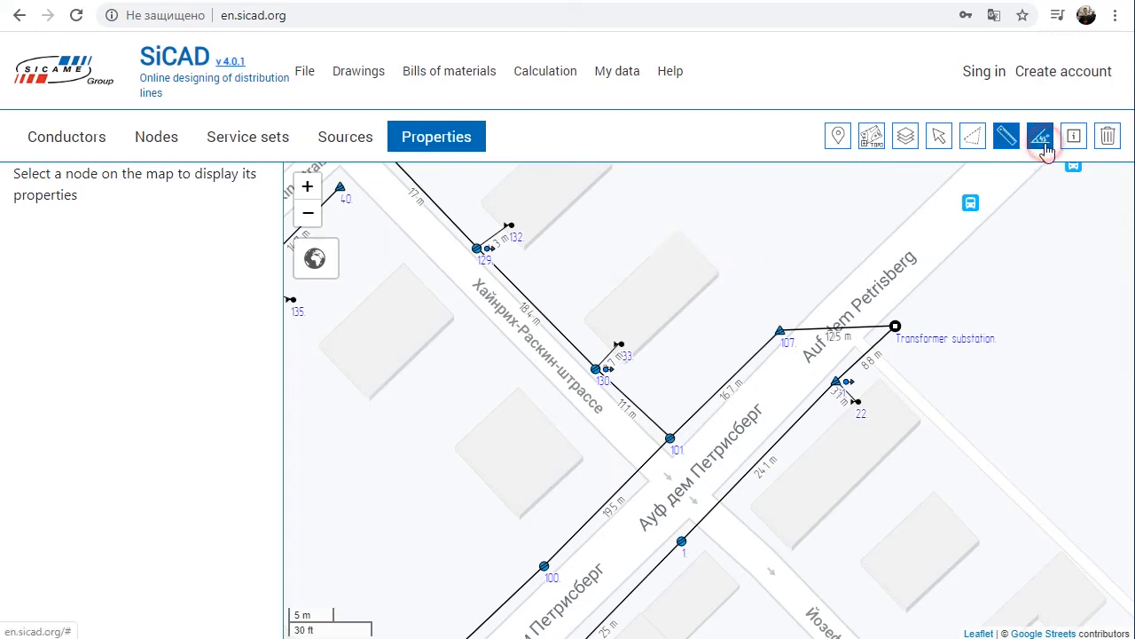
left_click(854, 372)
left_click(805, 412)
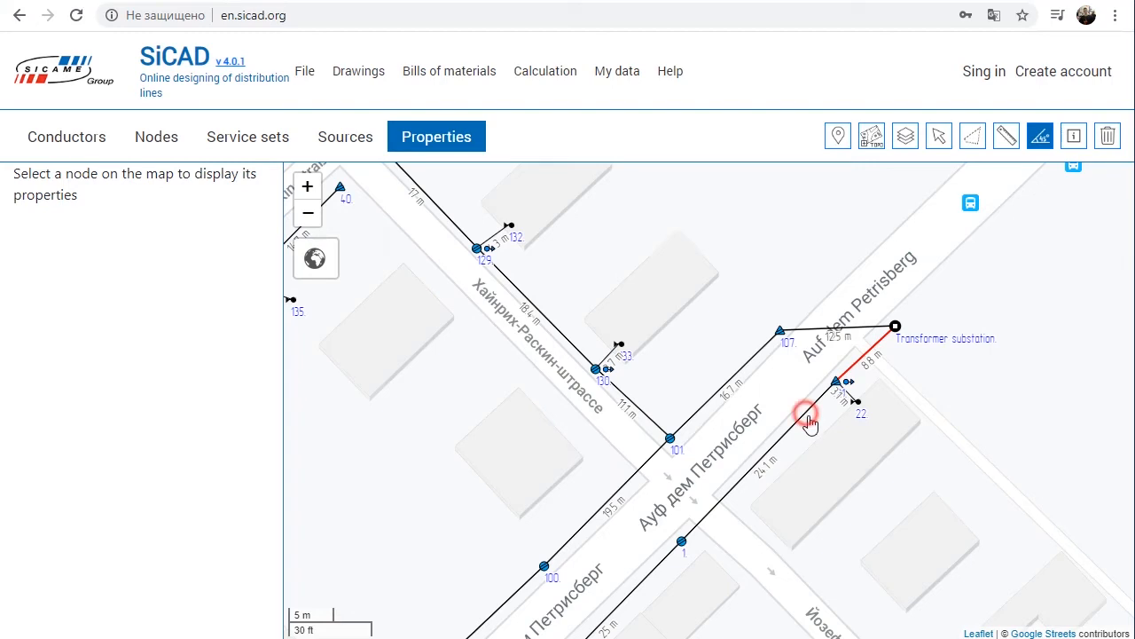
left_click(794, 258)
left_click(815, 335)
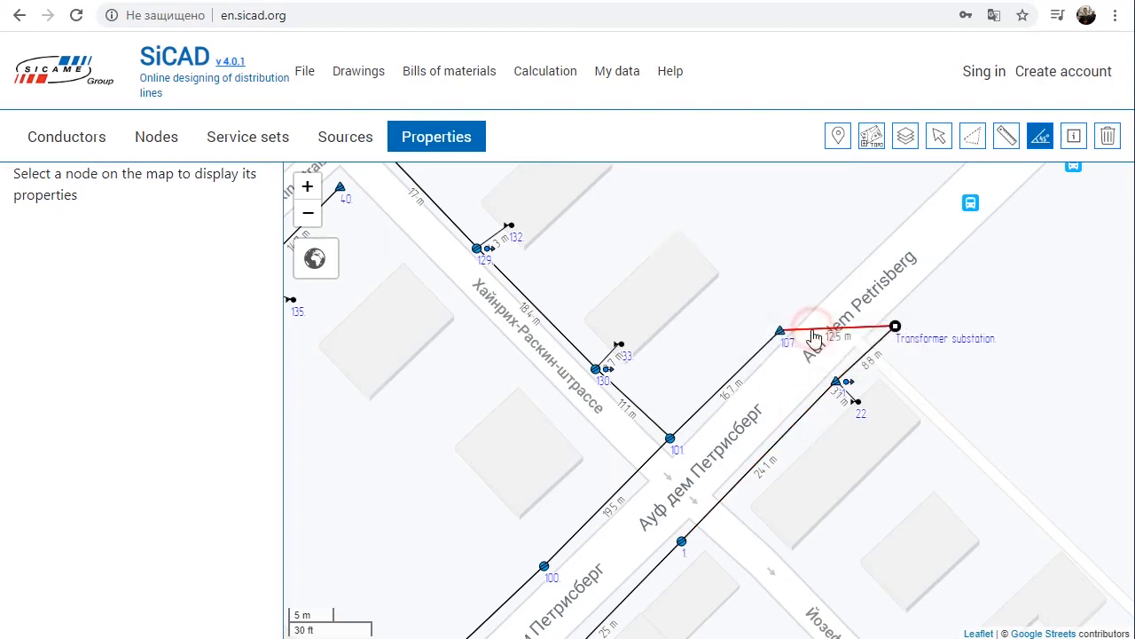
left_click(751, 365)
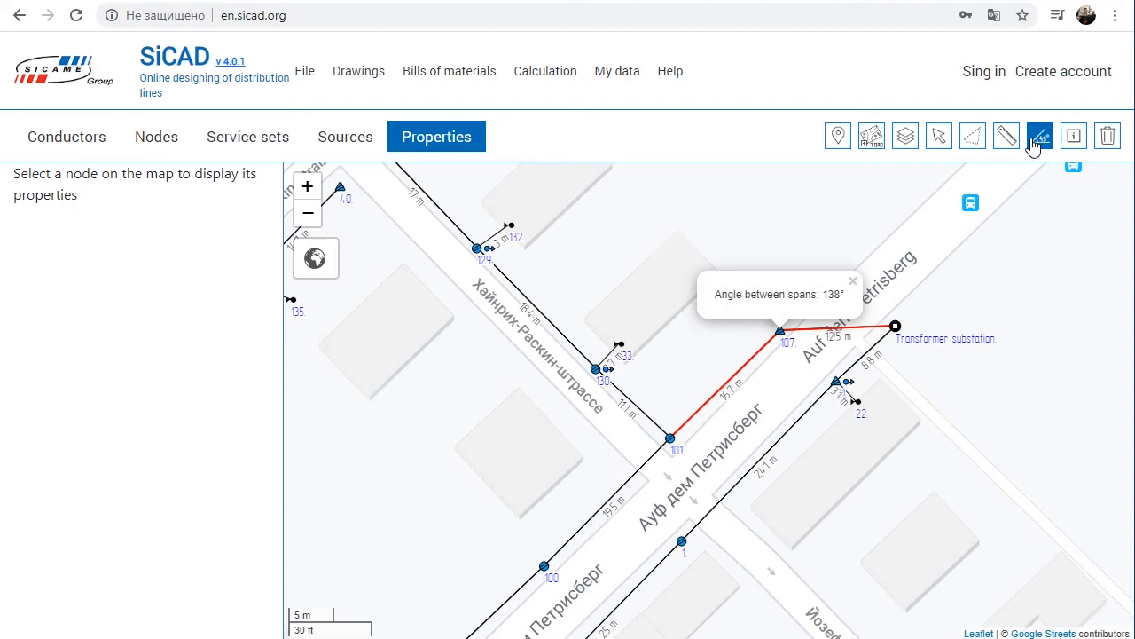
left_click(939, 136)
Step: Set the pole number labels to size 20, and turn the pole type labels on and off again
left_click(1073, 139)
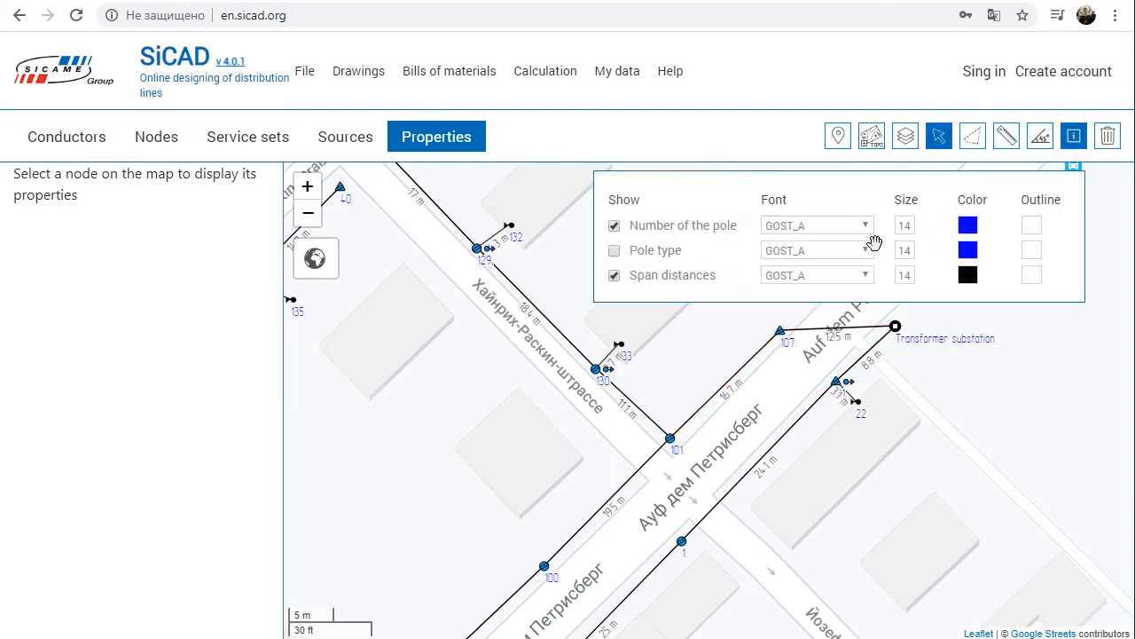
left_click(614, 250)
double_click(905, 226)
type("20")
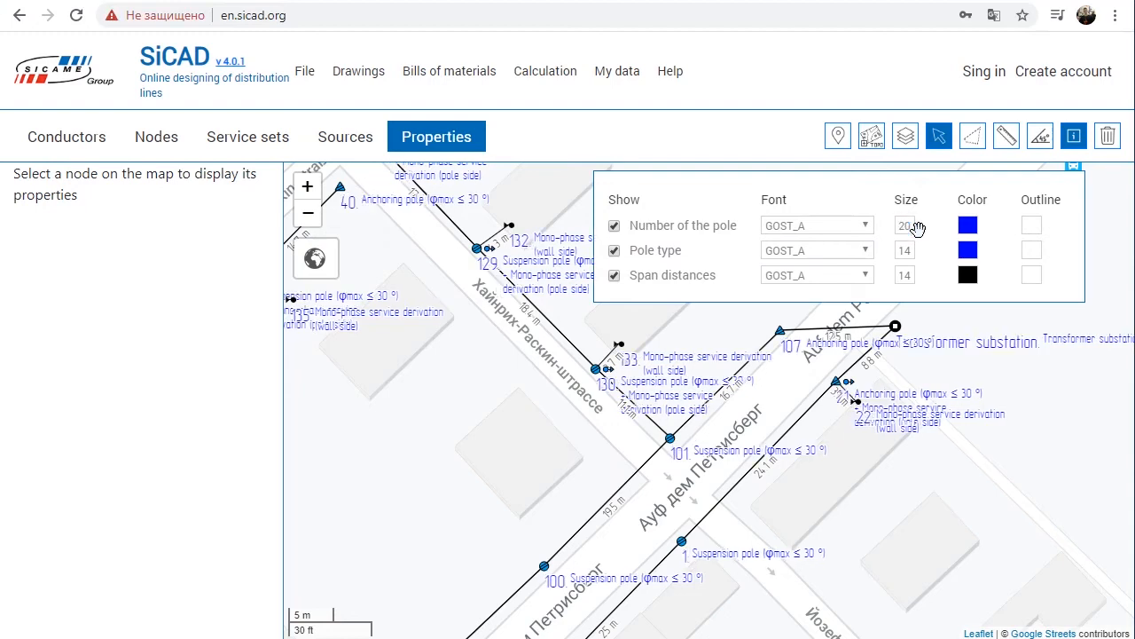
left_click(614, 250)
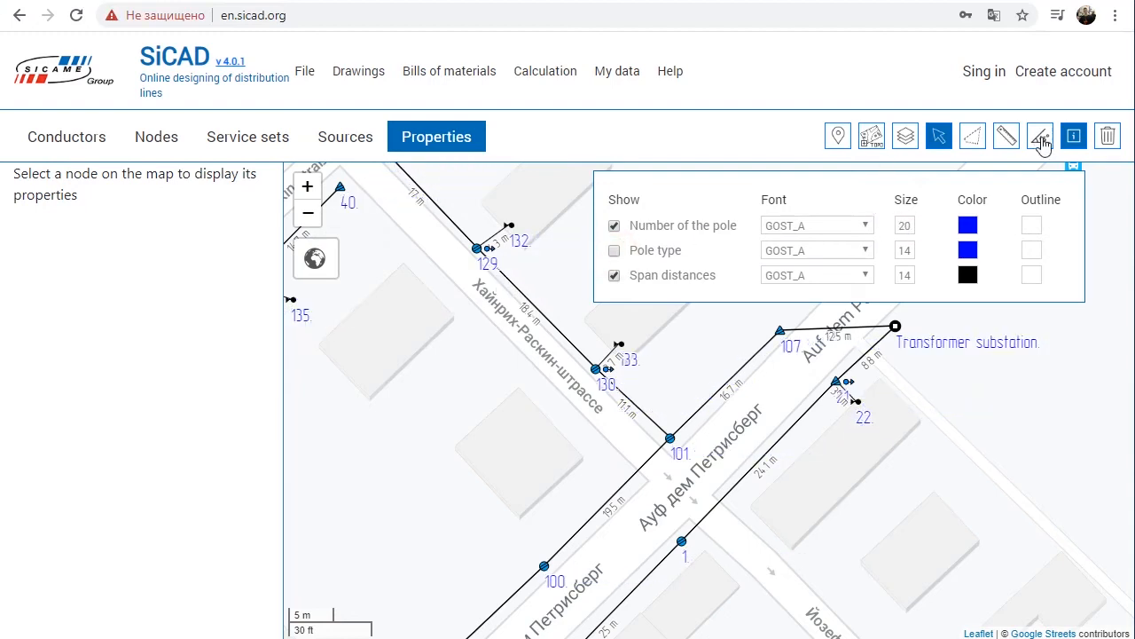
Step: Delete pole 130, the span between pole 107 and the transformer substation, and the 18.4 m span at pole 129
left_click(1107, 136)
left_click(1073, 135)
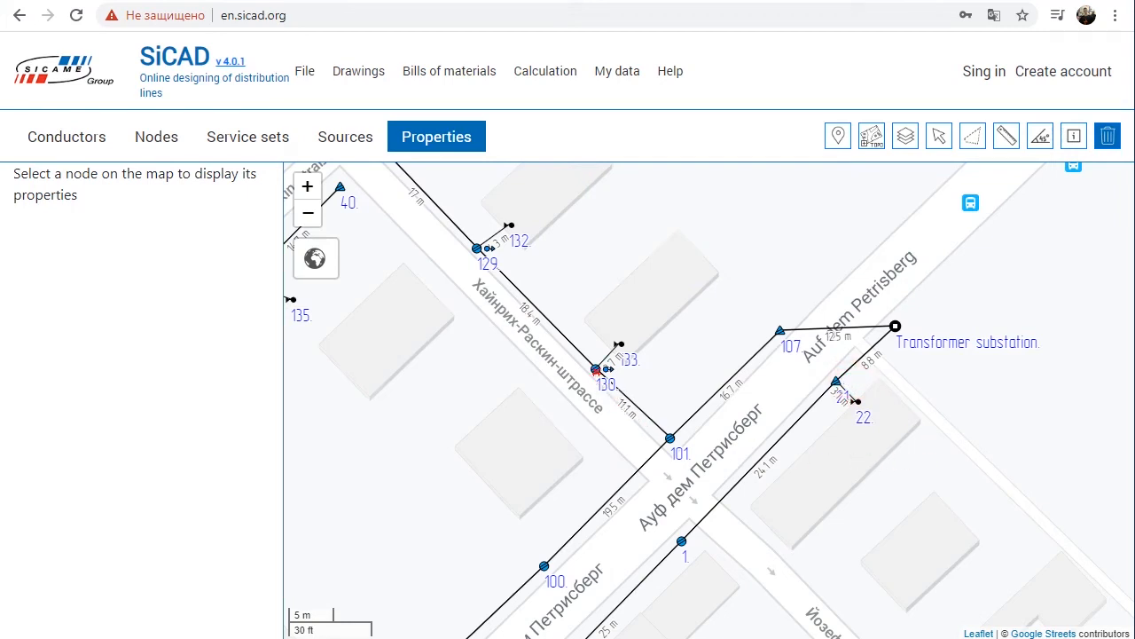
left_click(597, 370)
left_click(829, 328)
left_click_drag(642, 236, 751, 329)
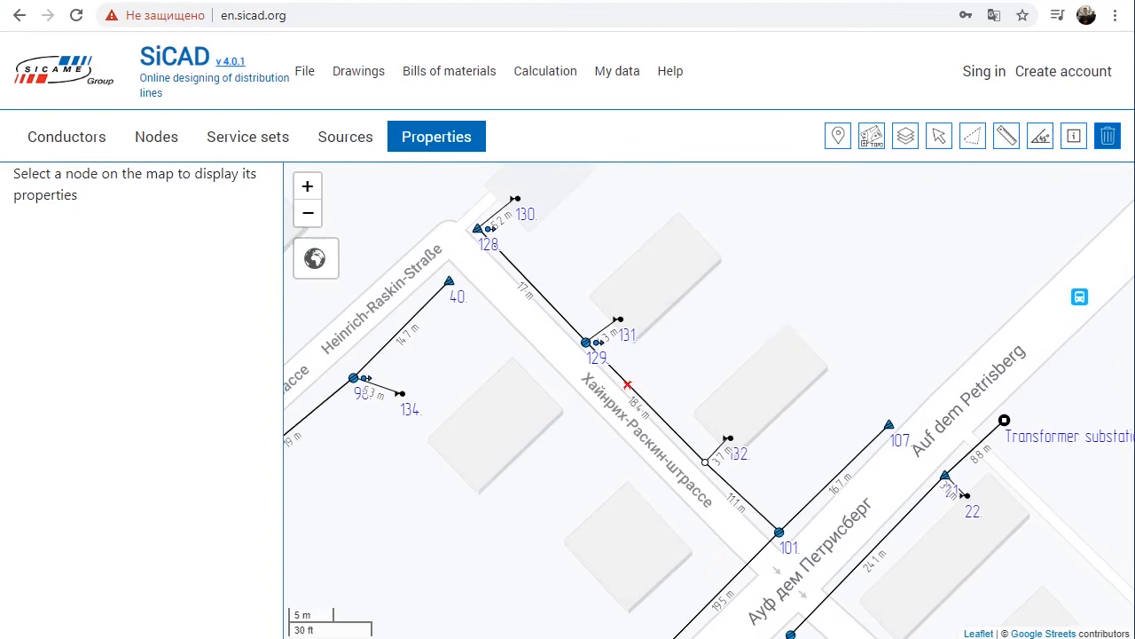
left_click(627, 384)
left_click(596, 405)
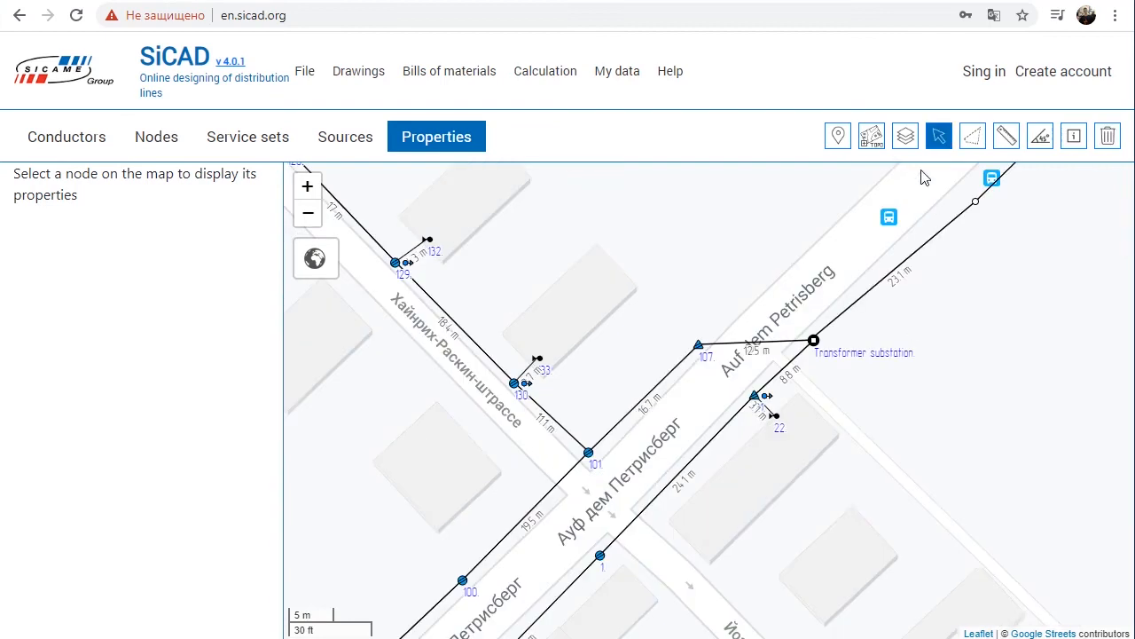
Step: Hide the L2 Lov voltage and Medium Voltage Layer user layers and list the available bills of materials
left_click(905, 138)
left_click(941, 188)
left_click_drag(941, 188, 959, 410)
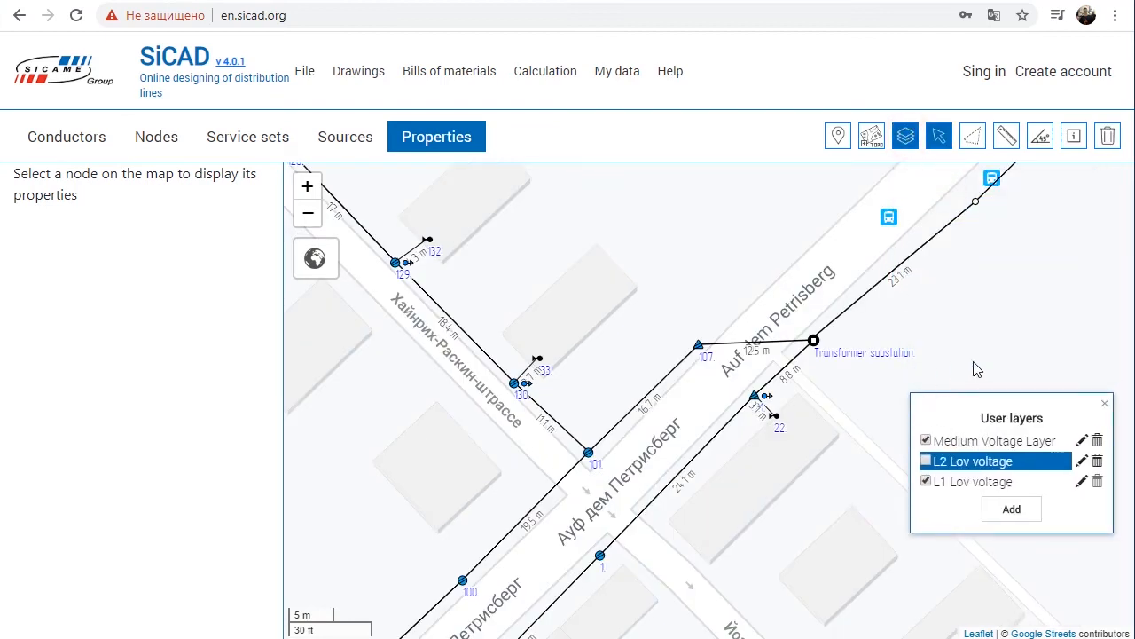
left_click(926, 460)
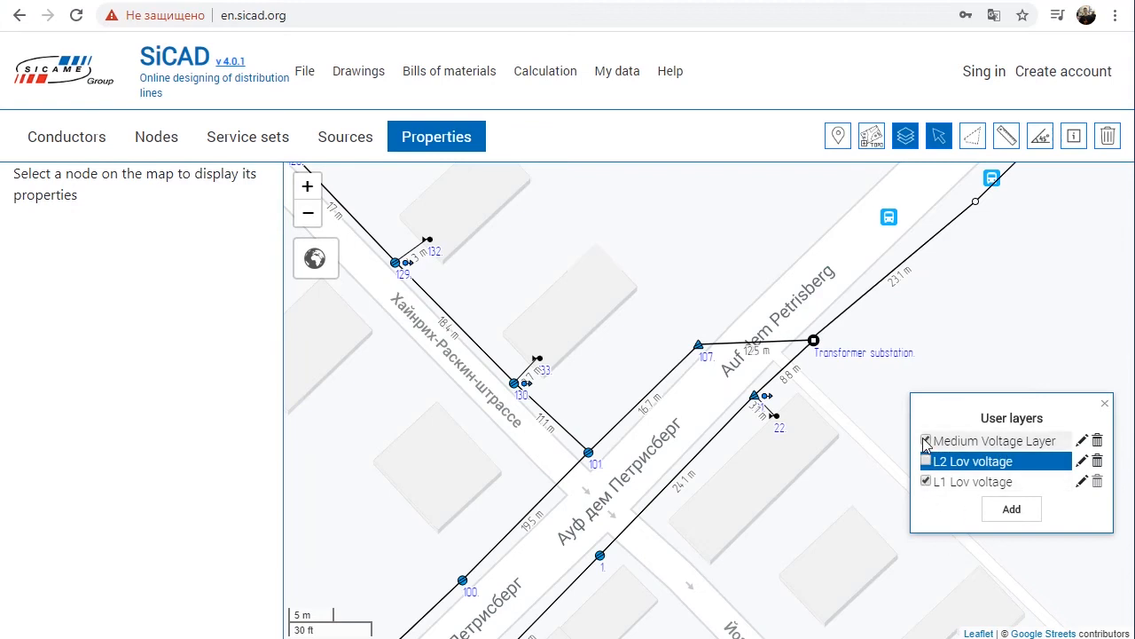
left_click(926, 441)
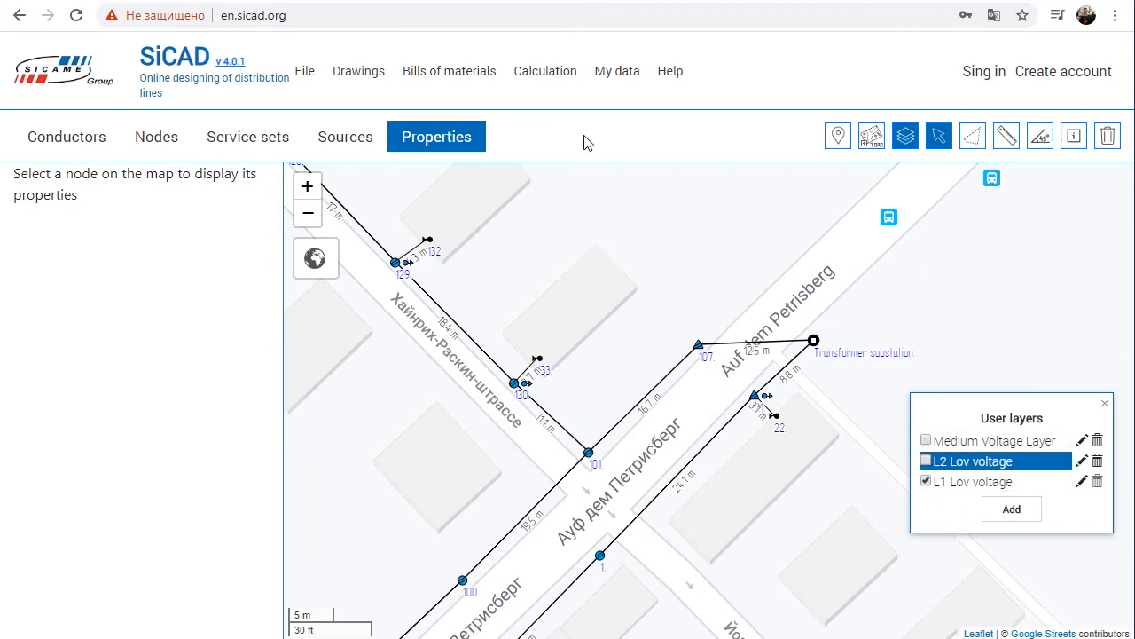
left_click(451, 78)
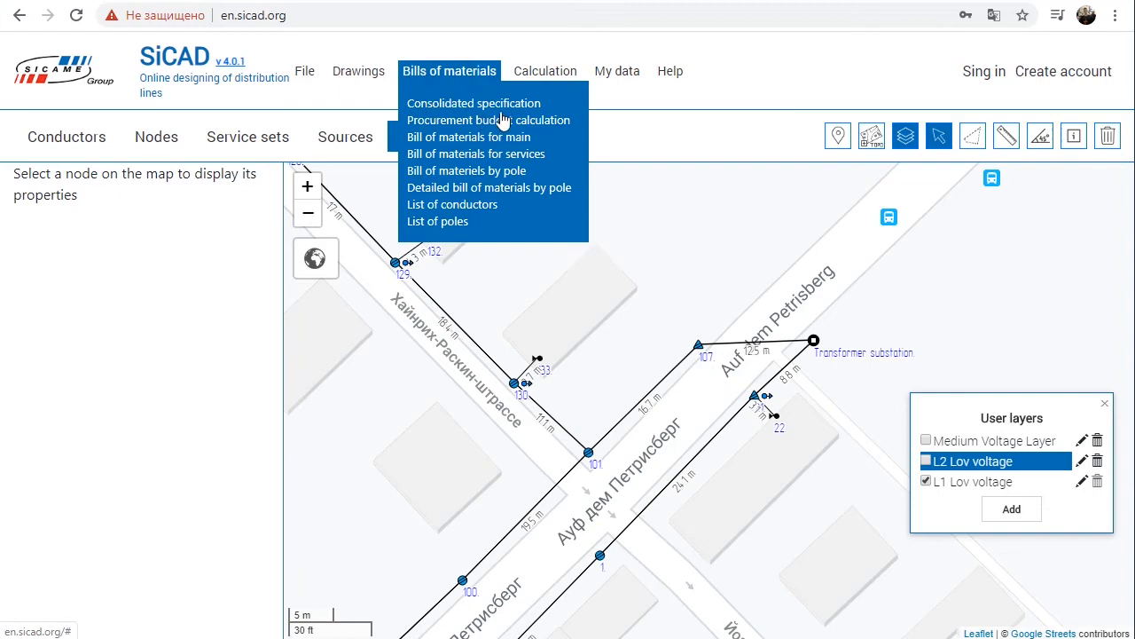
Step: Show only the Medium Voltage Layer, and restore the visibility of the L1 and L2 Lov voltage layers
left_click(926, 440)
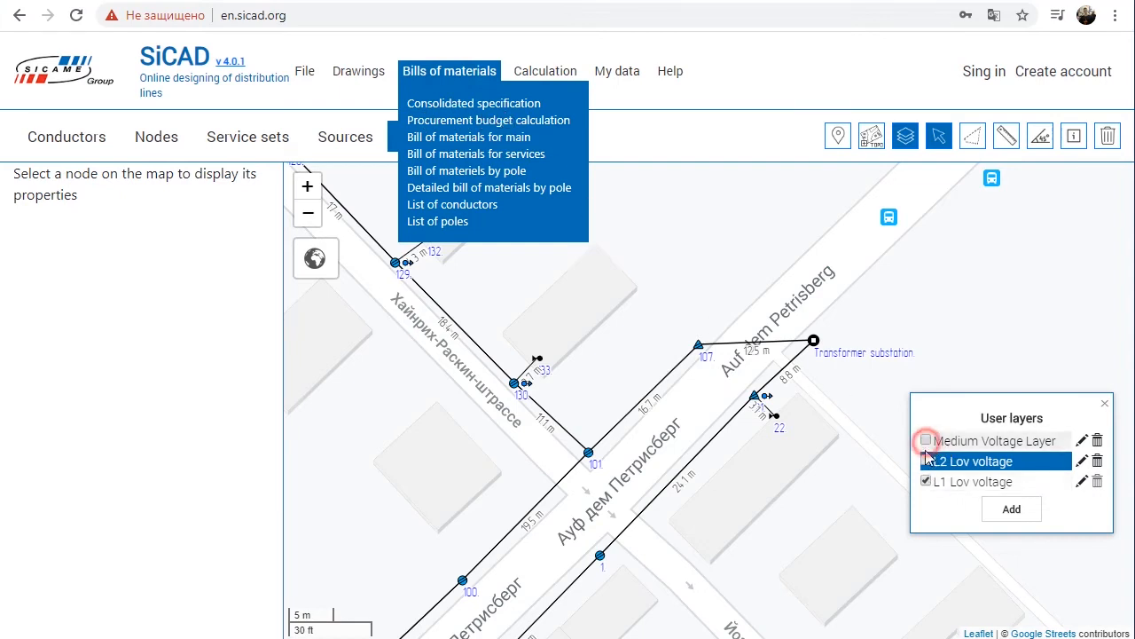
left_click(926, 482)
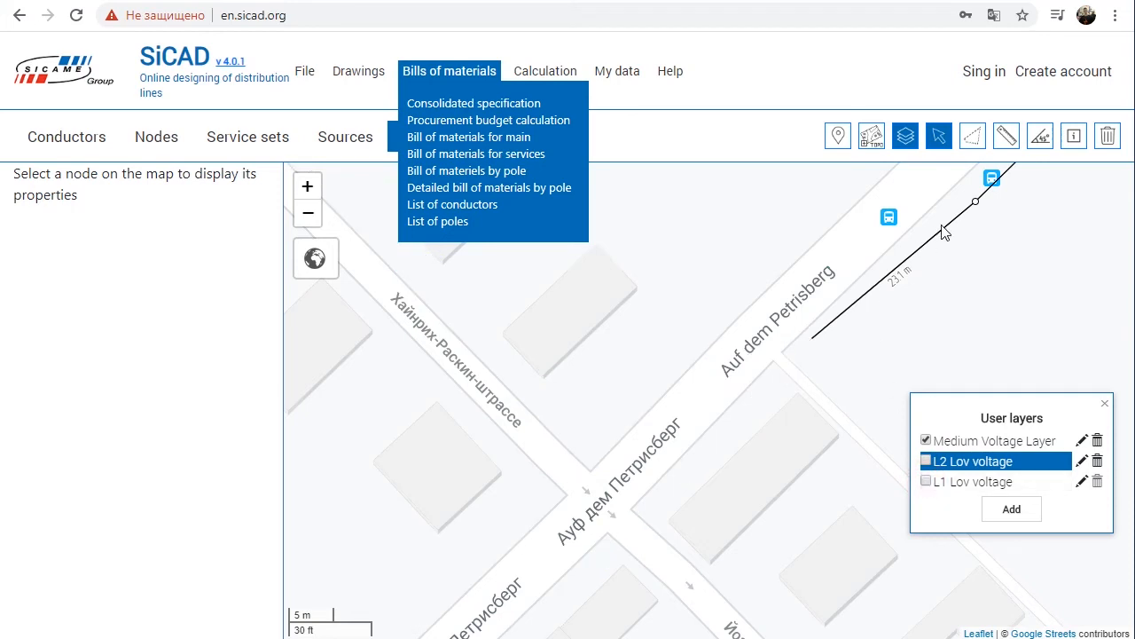
left_click(826, 91)
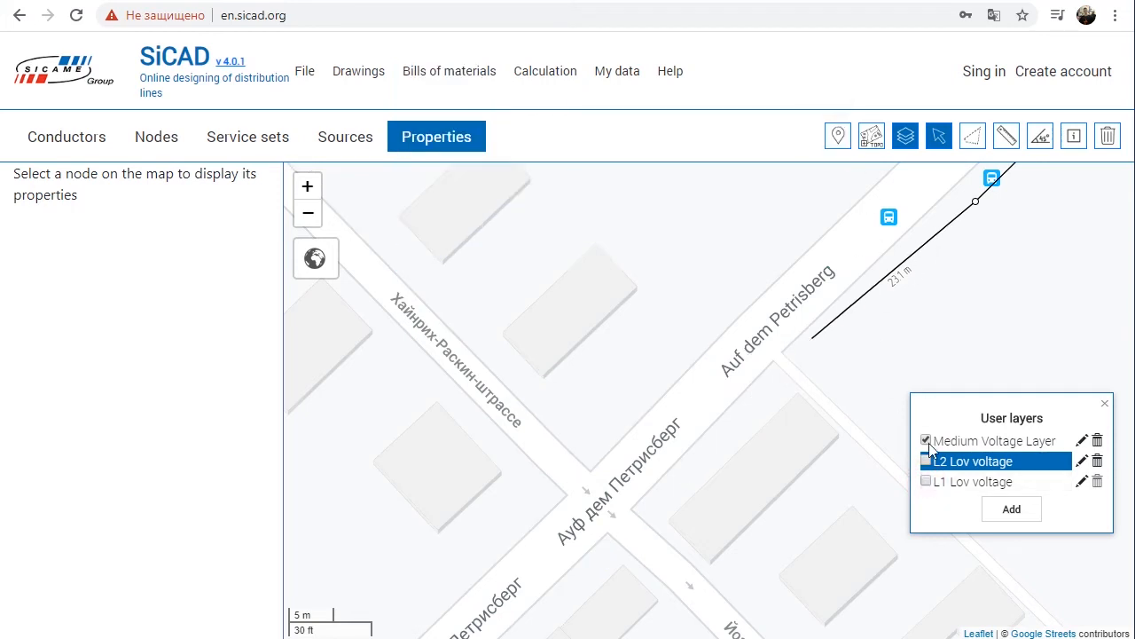
left_click(927, 481)
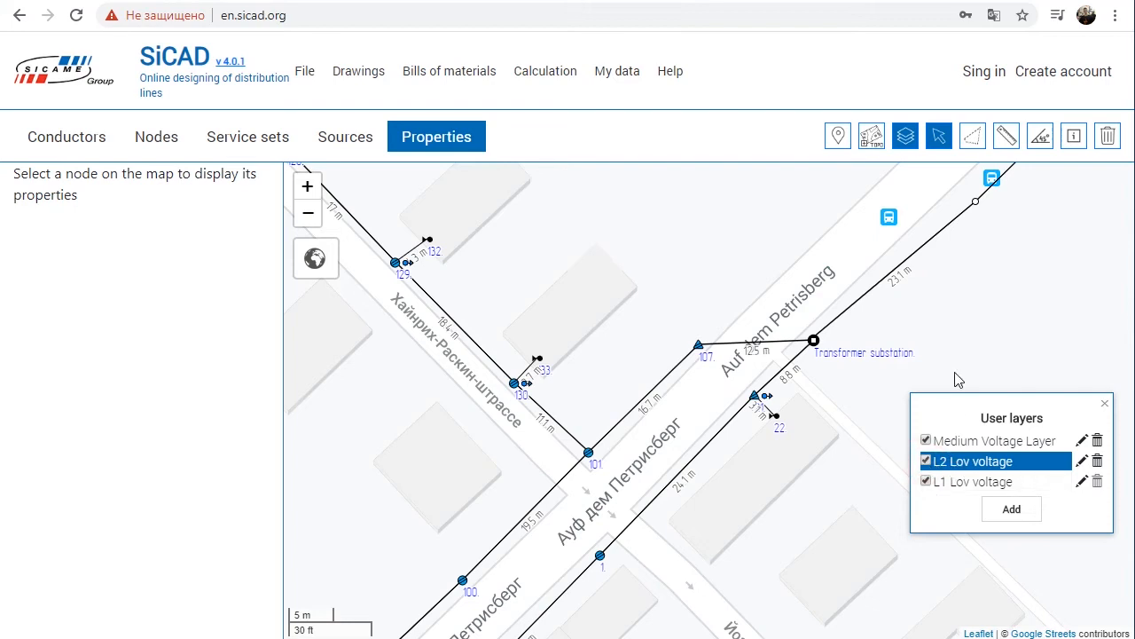
Step: Draw an AsXSn 4x70 line on the L2 Lov voltage layer from the transformer substation through poles 107, 101 and 130 to pole 129
left_click(36, 139)
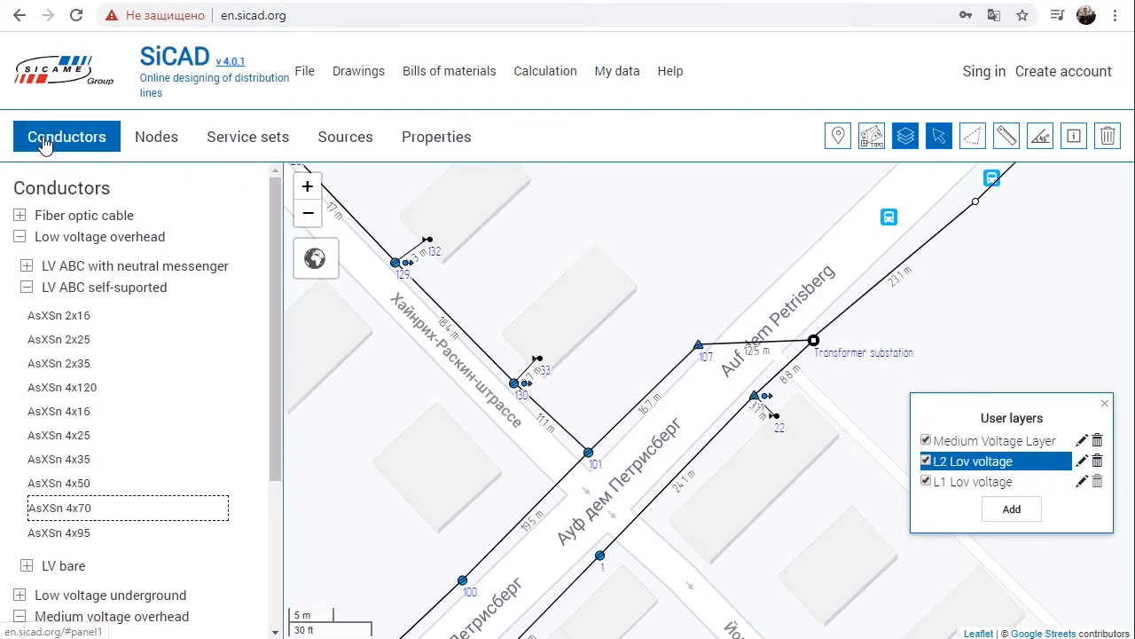
left_click(89, 507)
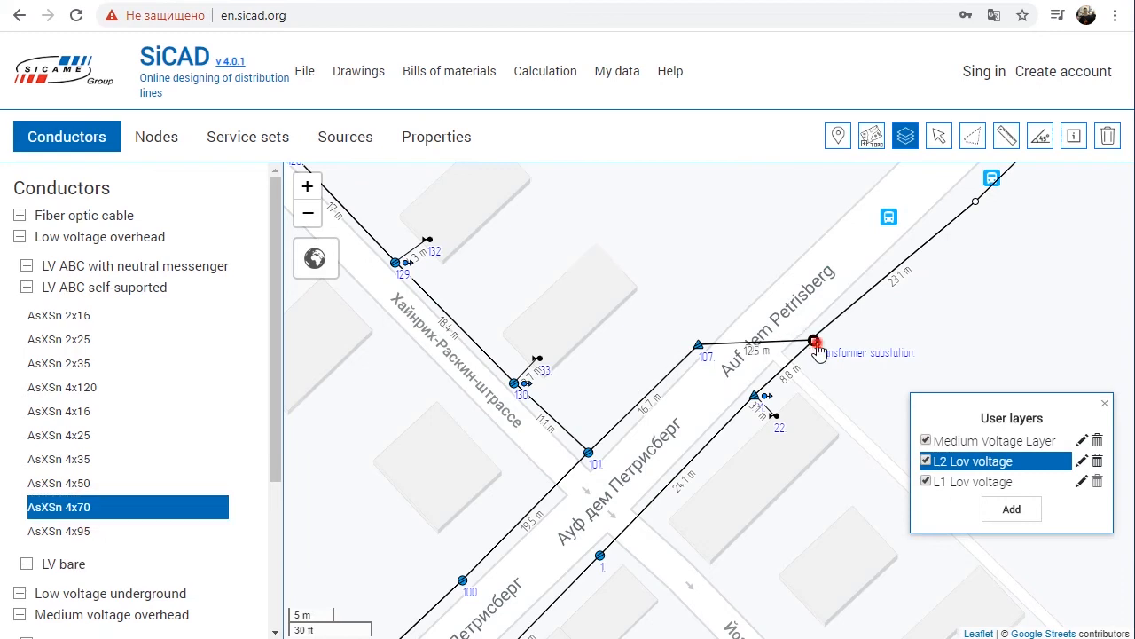
left_click(700, 346)
left_click(588, 453)
left_click(514, 383)
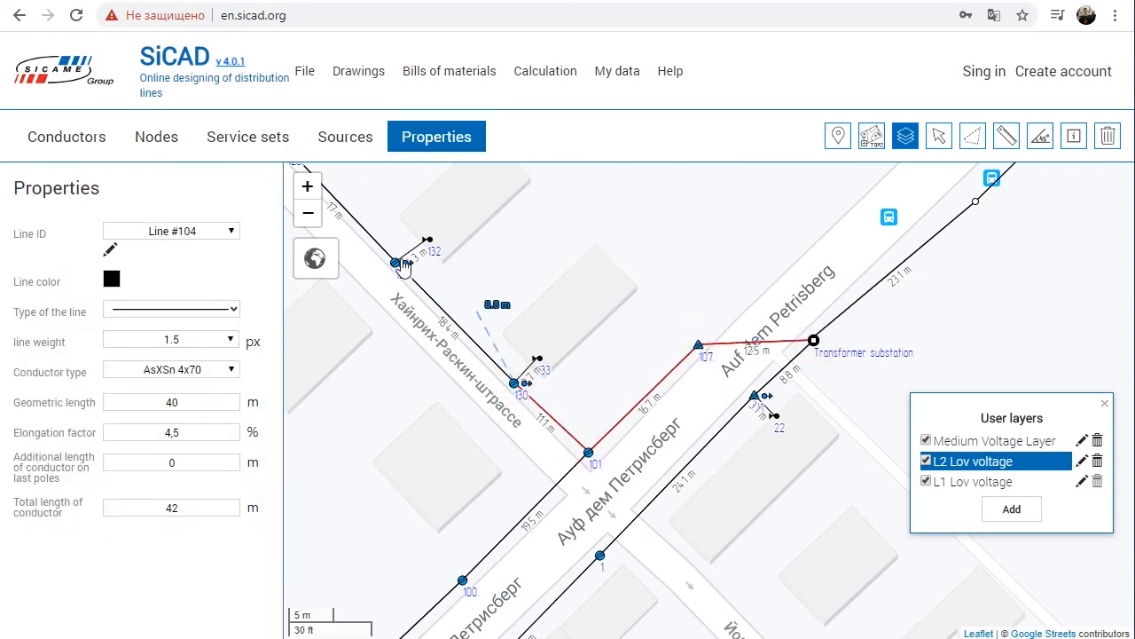
left_click(399, 265)
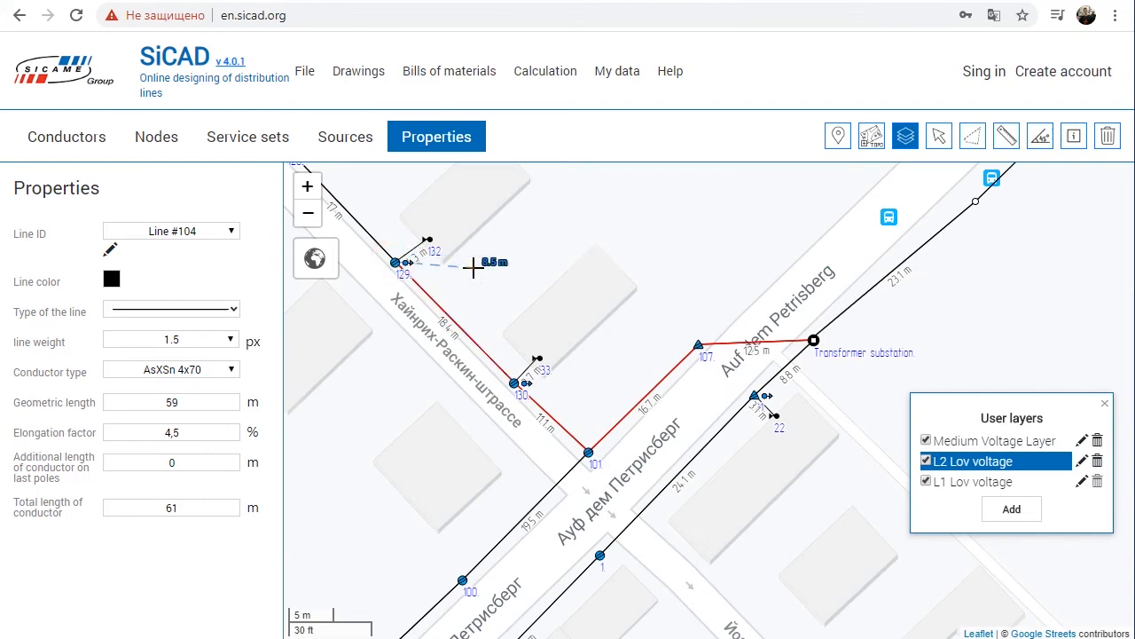
right_click(474, 267)
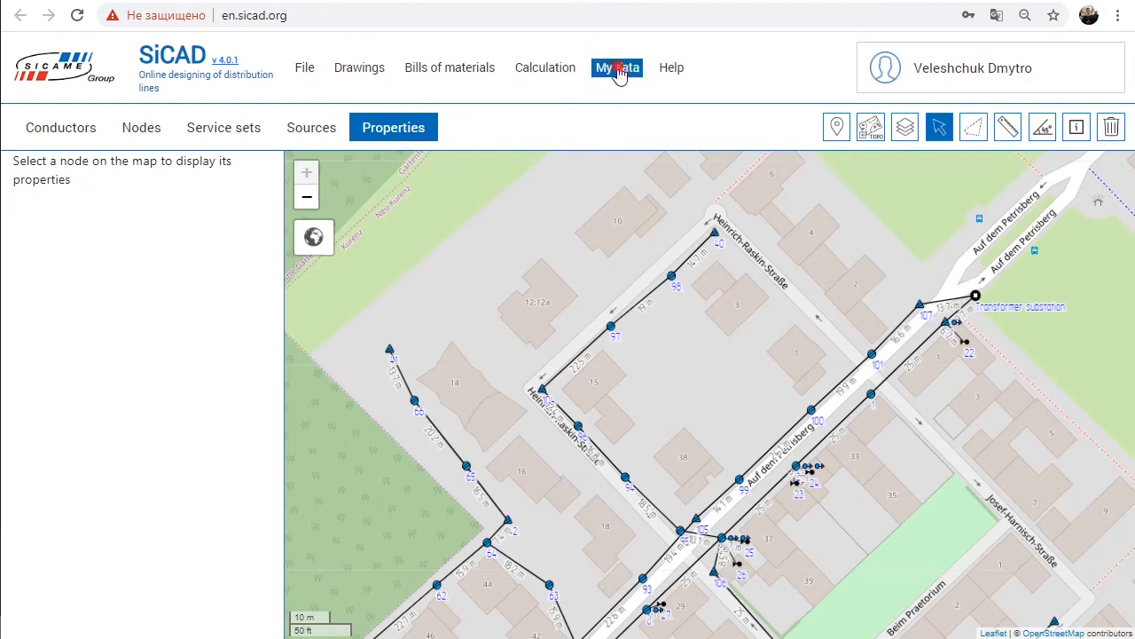
Step: Create the product Piercing clamp TTD151: marking TTD151, Overhead distribution networks, producer SICAME, unit pcs, price 3, weight 0.15 kg
left_click(618, 69)
left_click(657, 99)
left_click(563, 399)
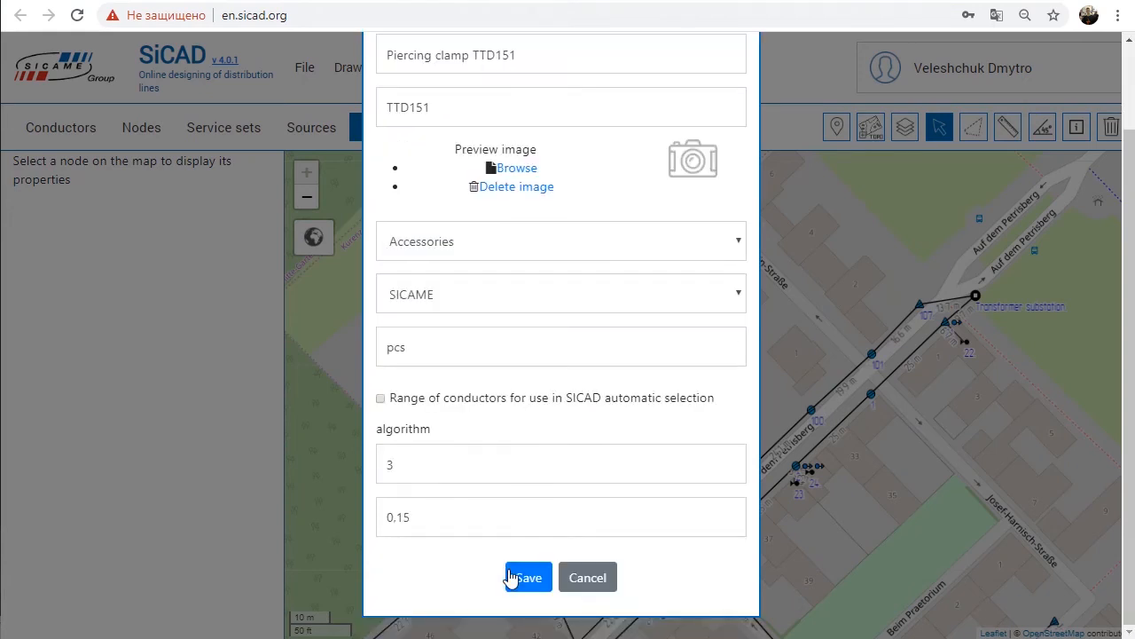
left_click(514, 576)
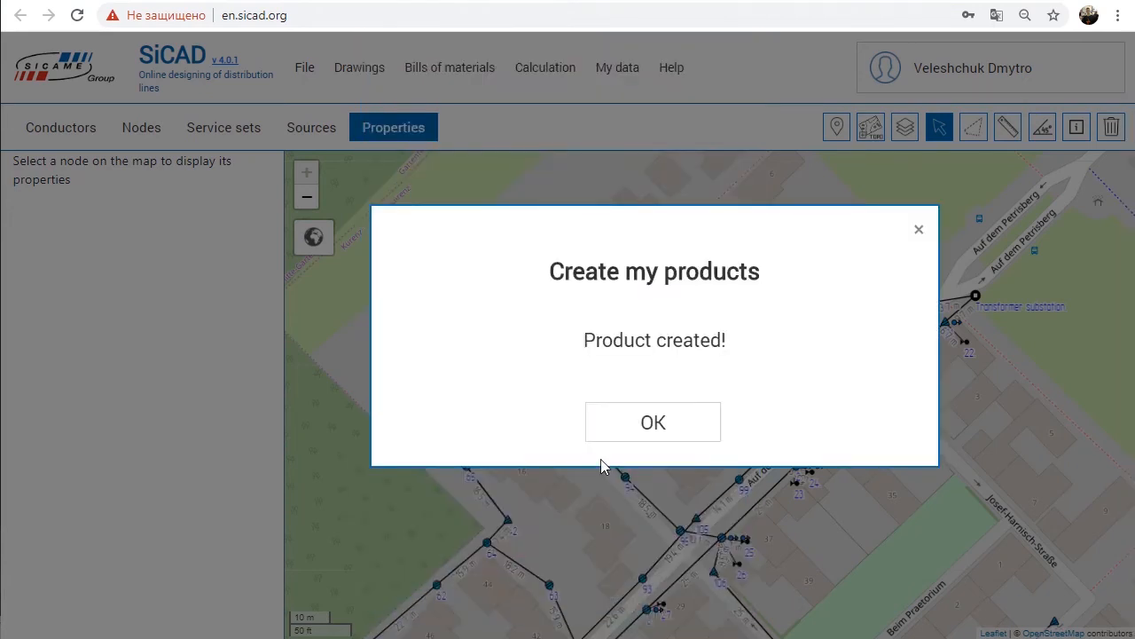
left_click(627, 436)
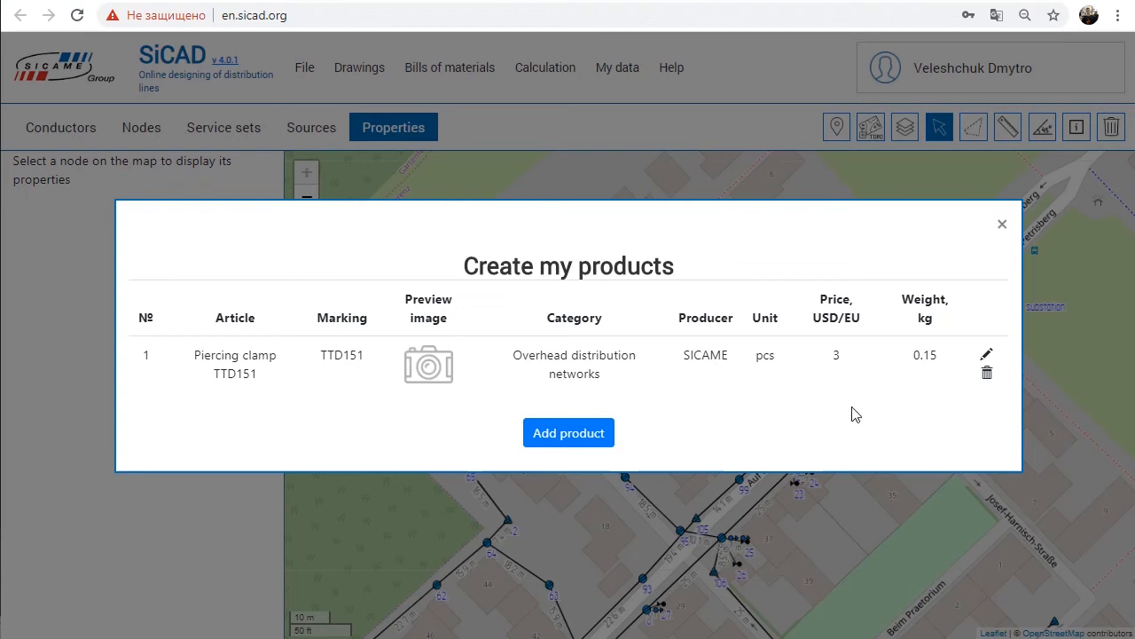
left_click(1002, 223)
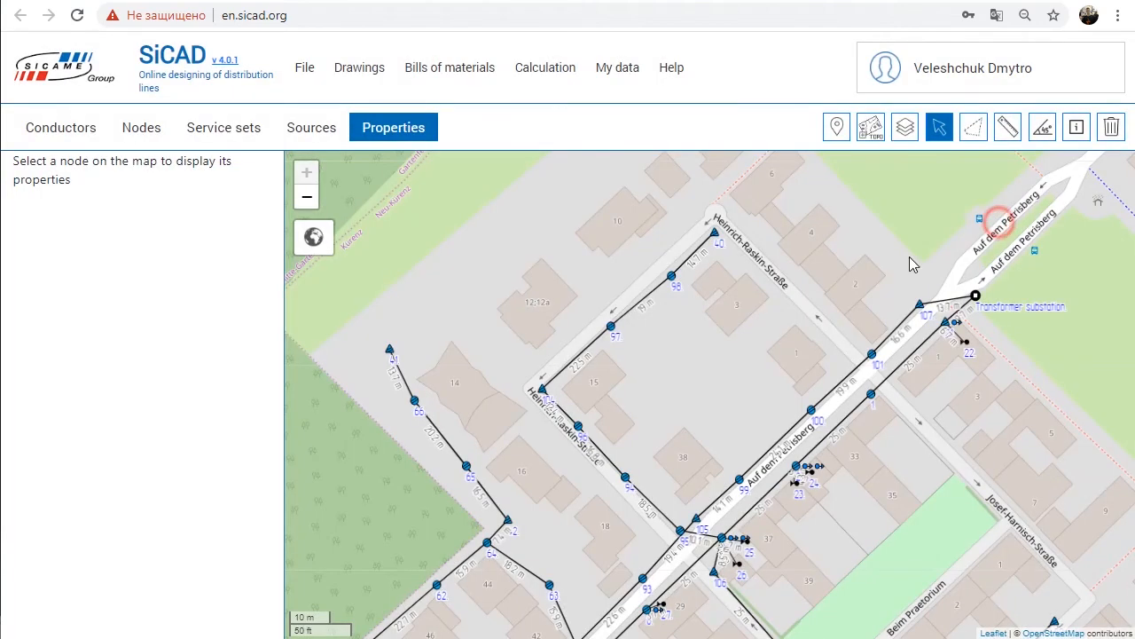
Step: Add the custom TTD151 clamp to the specification of pole 3 and open its quantity for editing
scroll(206, 433, "down", 5)
left_click(152, 528)
left_click(277, 285)
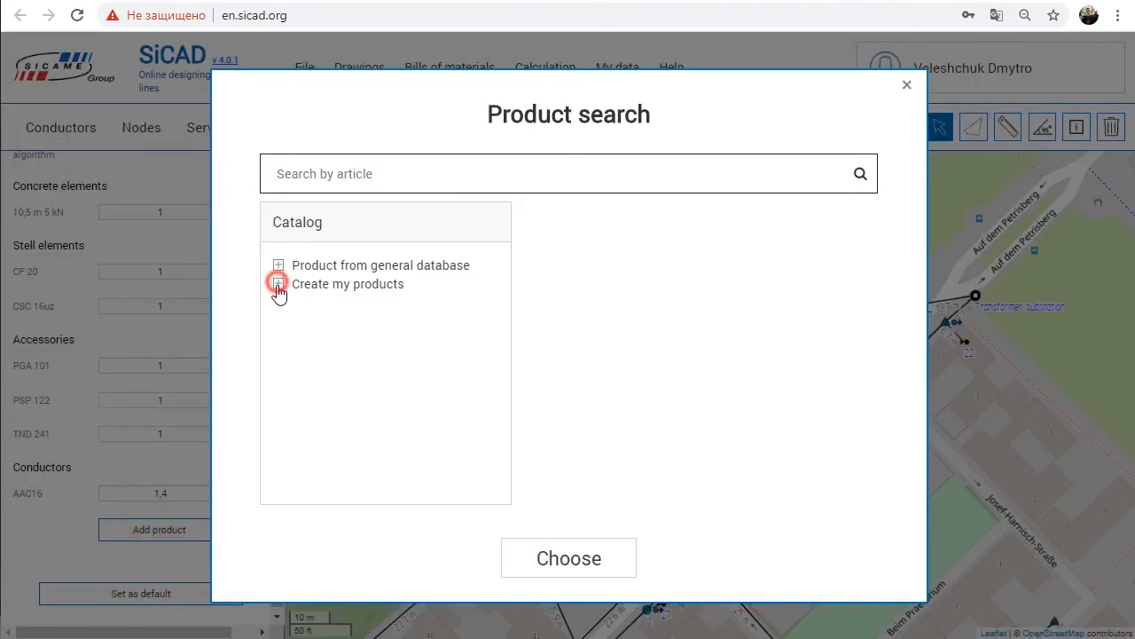
left_click(340, 326)
left_click(691, 311)
left_click(590, 554)
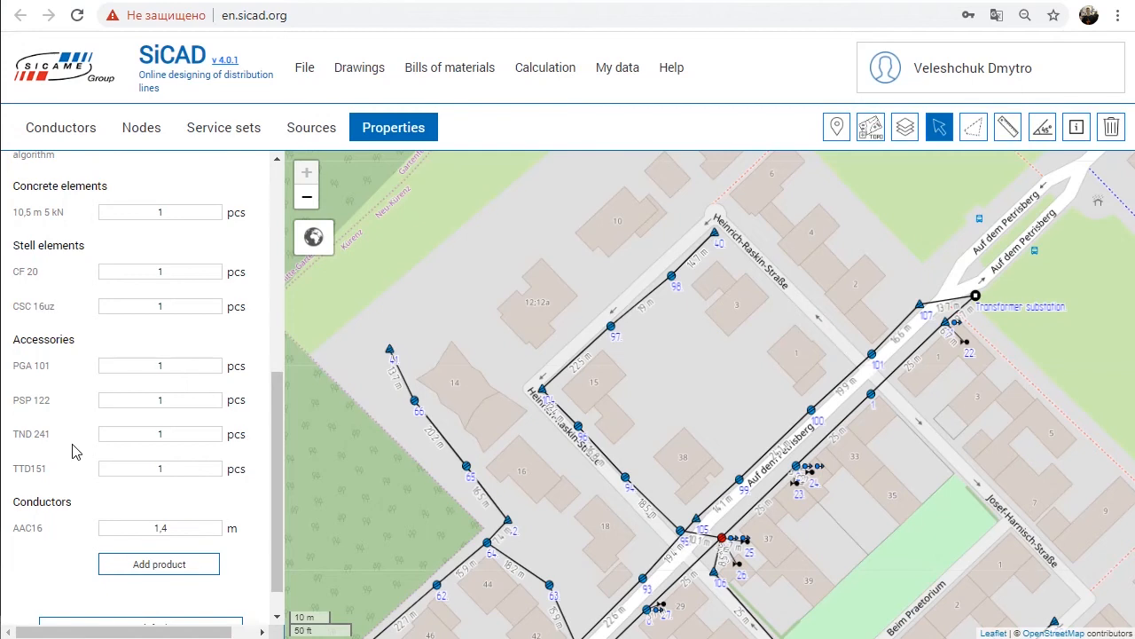
double_click(181, 470)
scroll(159, 497, "up", 5)
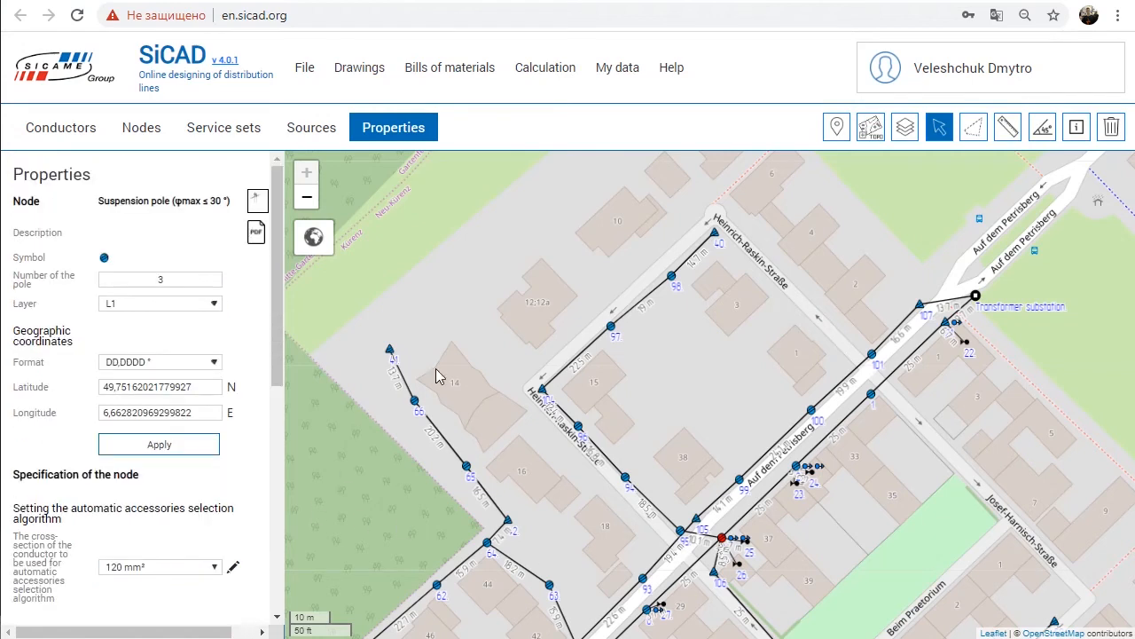
Step: Create and save a custom 0,4 kV node described as connection of AsXSn, with a symbol and 4 pcs of TTD151
left_click(614, 68)
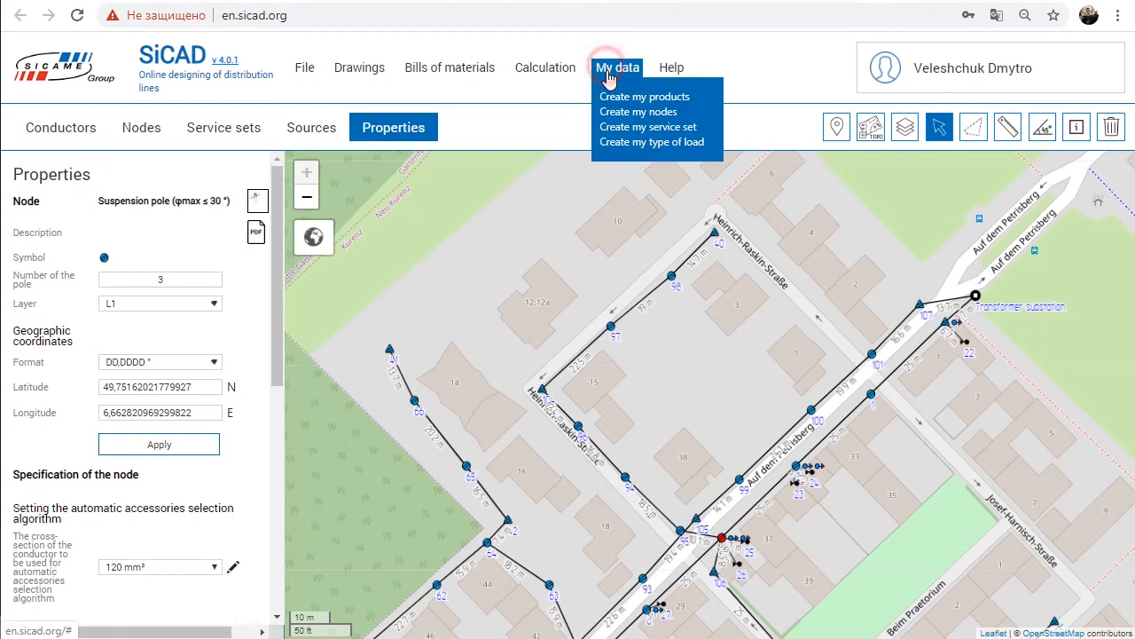
left_click(628, 112)
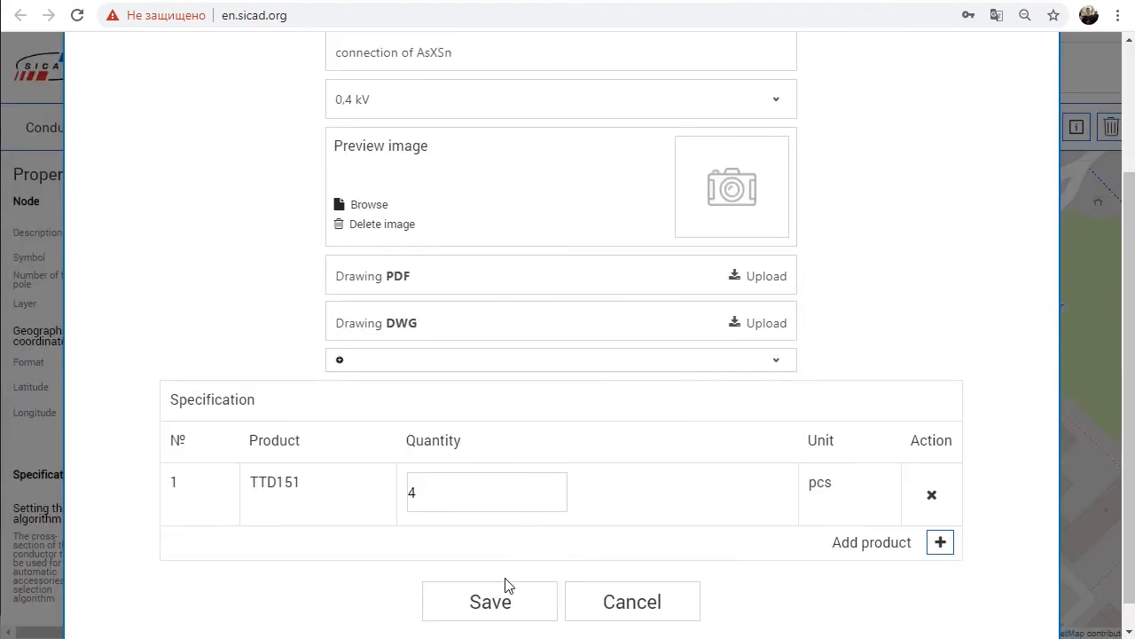
left_click(506, 586)
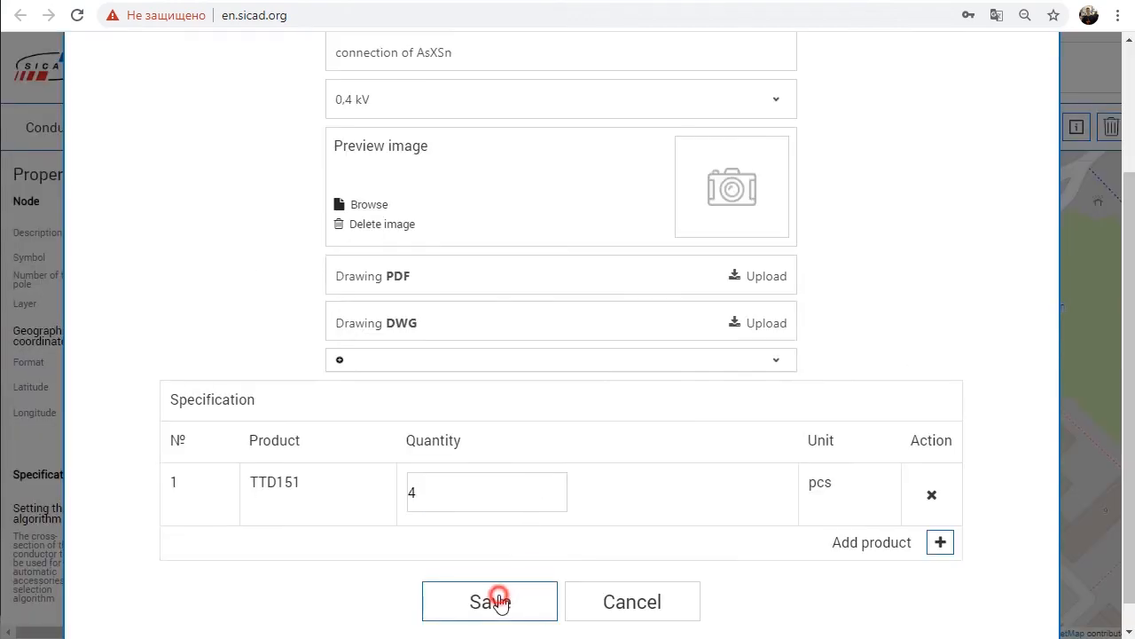
Step: Place the custom Connection node from the 0,4 kV group of own nodes on the map beside pole 64
left_click(628, 424)
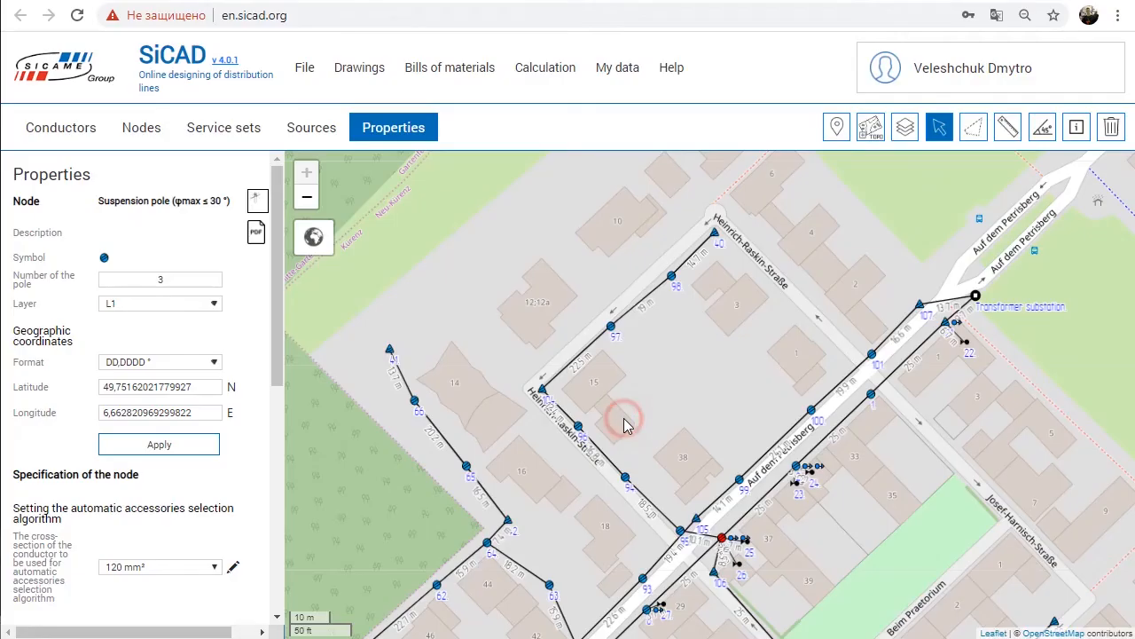
left_click(140, 129)
left_click(25, 356)
left_click(62, 384)
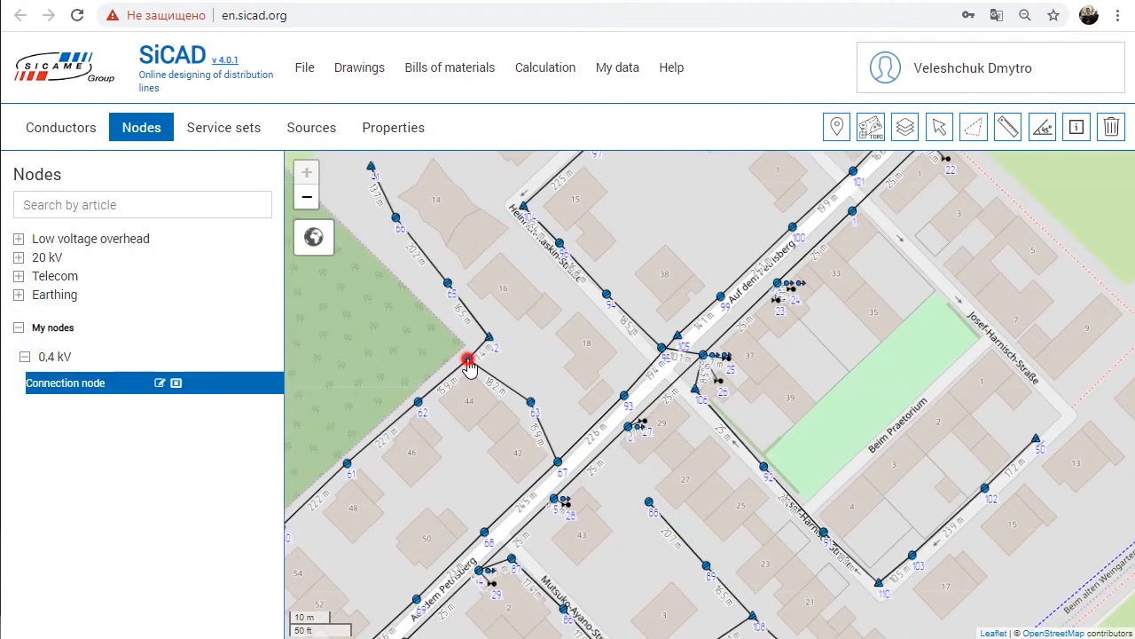
left_click(469, 362)
Step: Start a custom LV service set called Single Phase Service set with Mono-phase service derivation (pole side) as its pole-side node
left_click(603, 64)
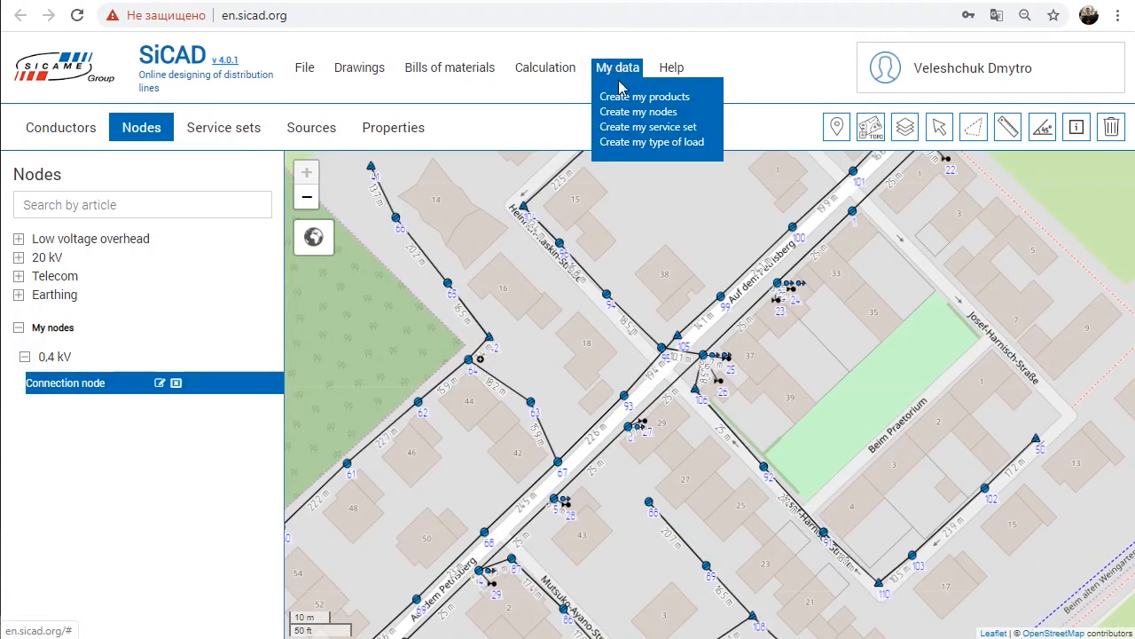
left_click(642, 127)
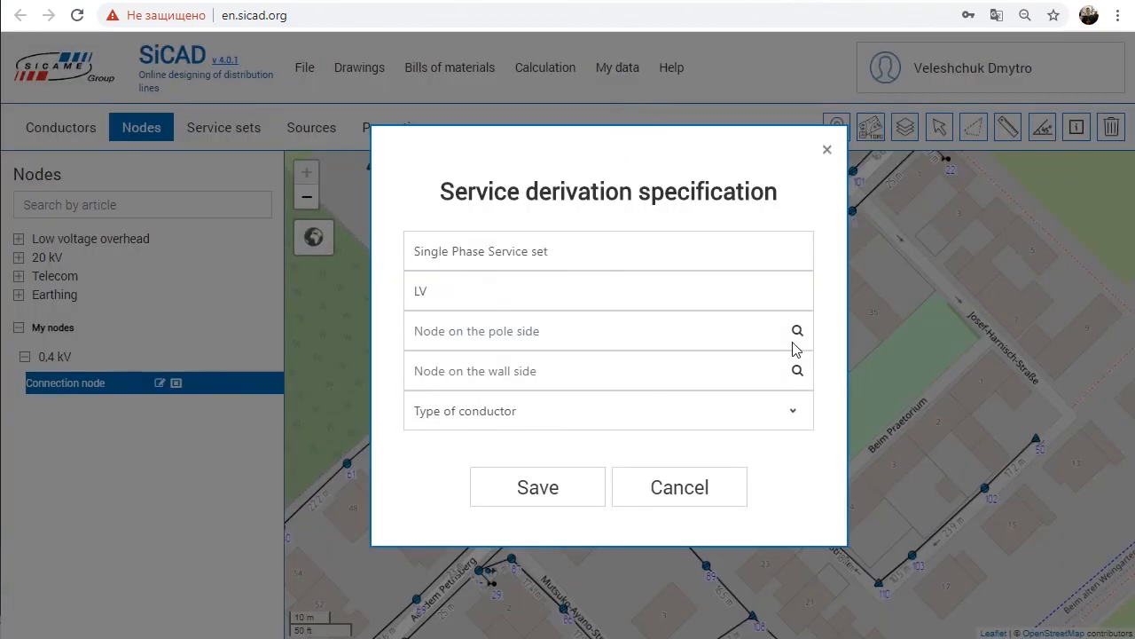
left_click(797, 332)
left_click(399, 313)
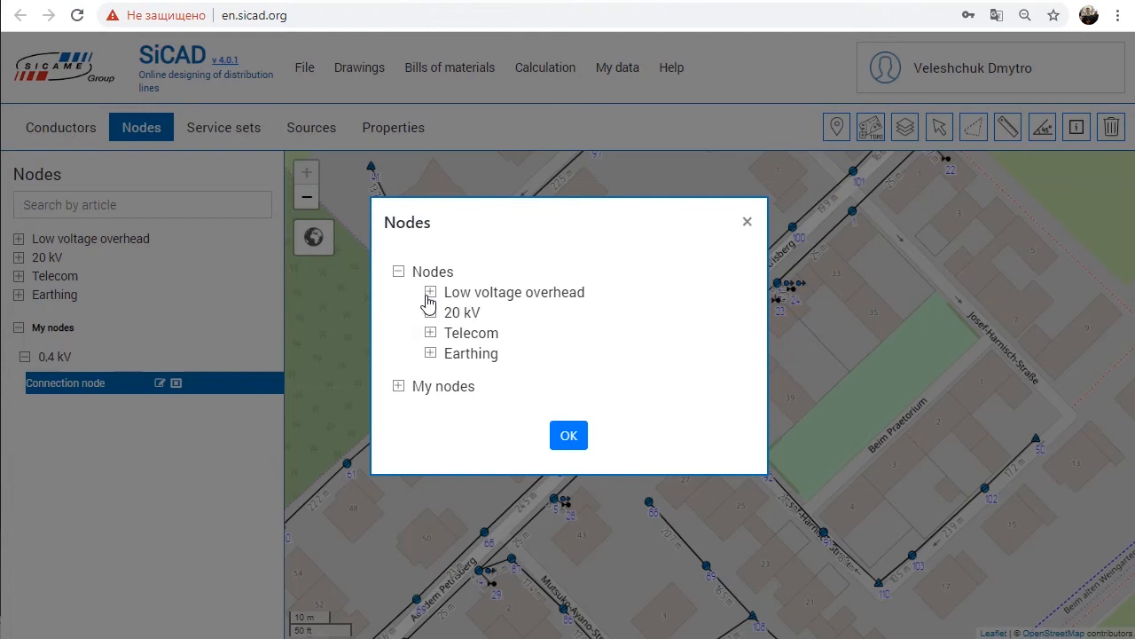
left_click(430, 293)
left_click(462, 281)
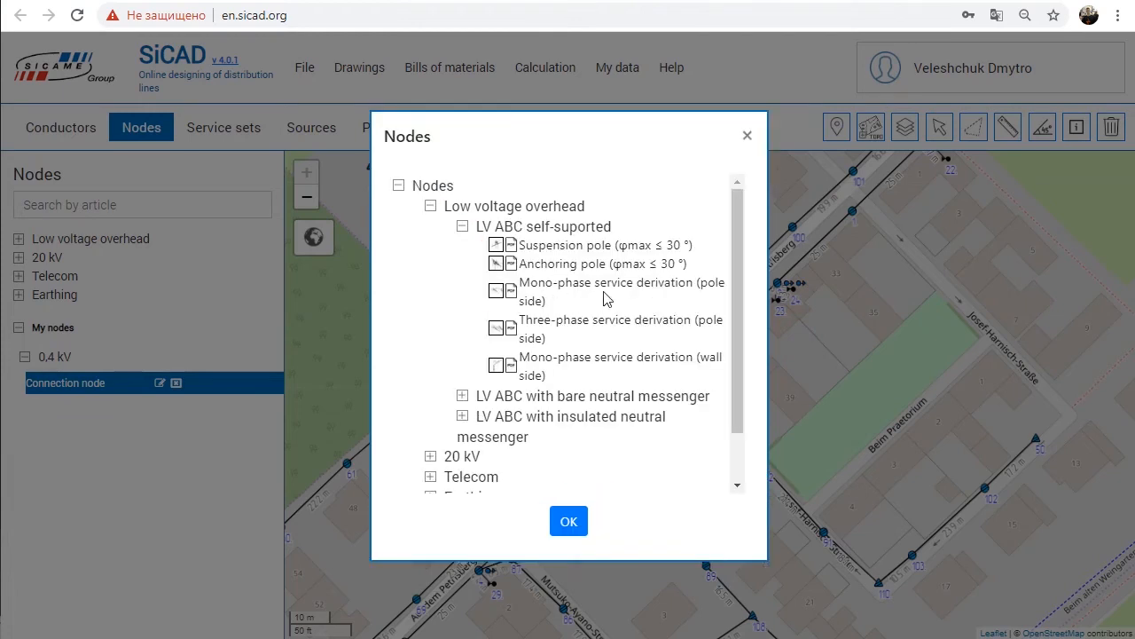
left_click(510, 305)
left_click(568, 521)
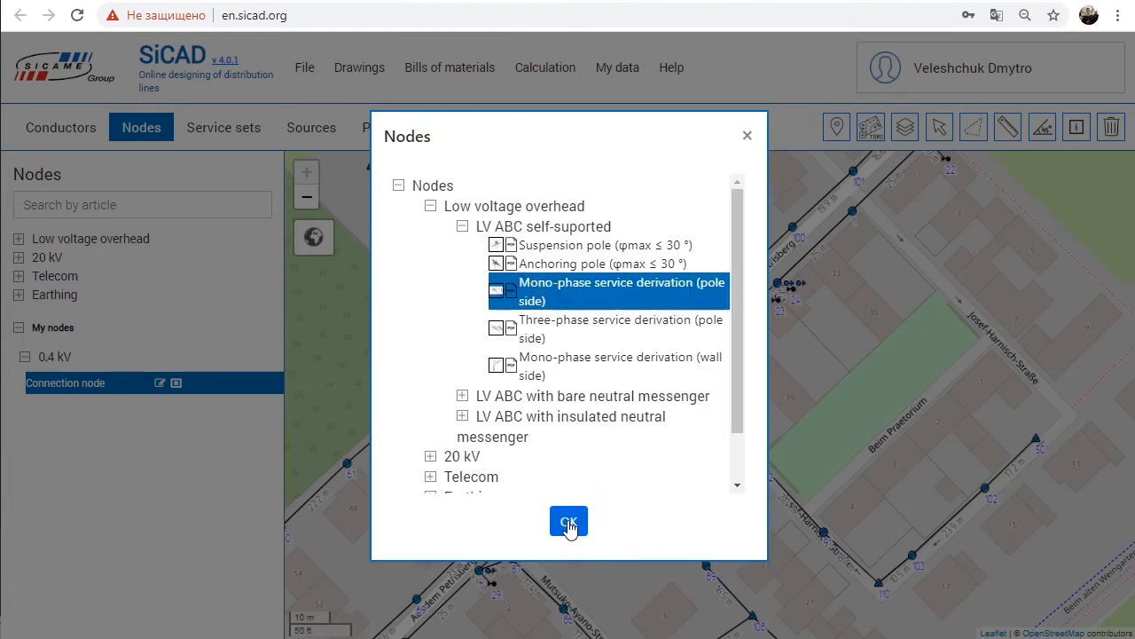
Step: Choose Mono-phase service derivation (wall side) for the wall side, set the conductor to AsXSn 2x16, and save the service set
left_click(797, 369)
left_click(550, 365)
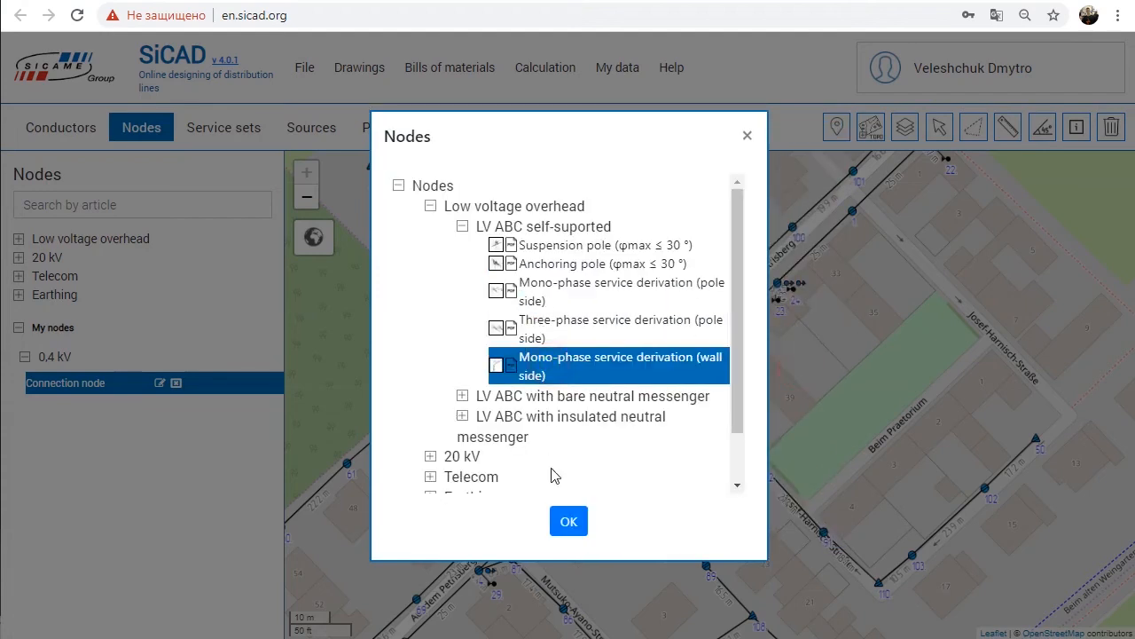
left_click(568, 520)
left_click(794, 415)
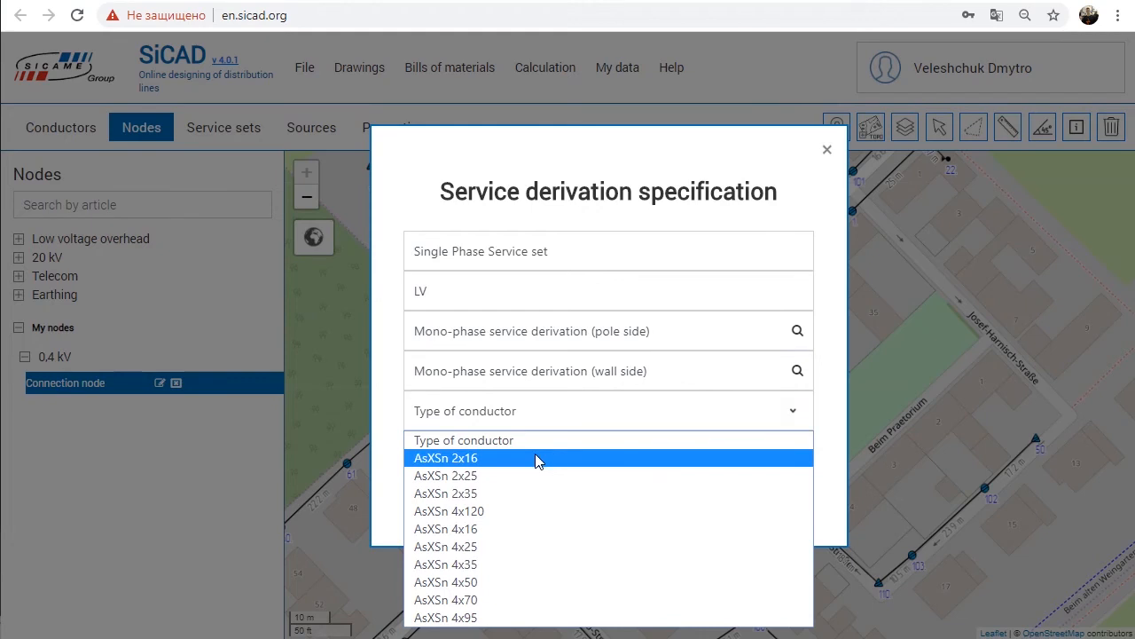
left_click(540, 460)
left_click(539, 487)
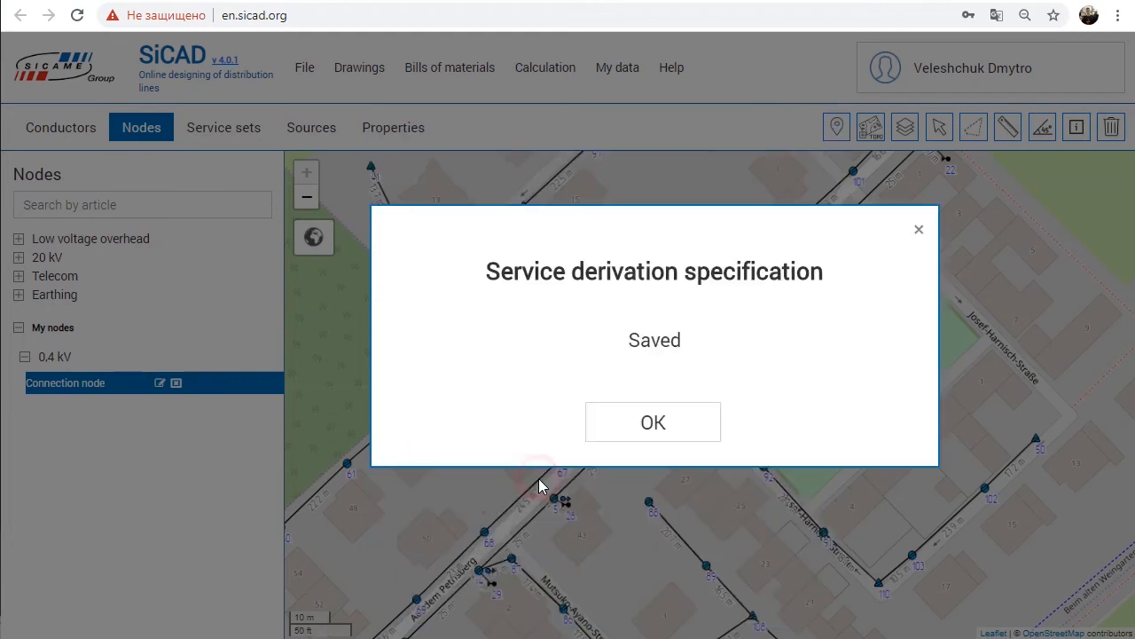
left_click(601, 427)
Step: Draw service connections with the custom Single Phase Service set from poles 60, 58 and 61 to the adjacent houses
left_click(197, 131)
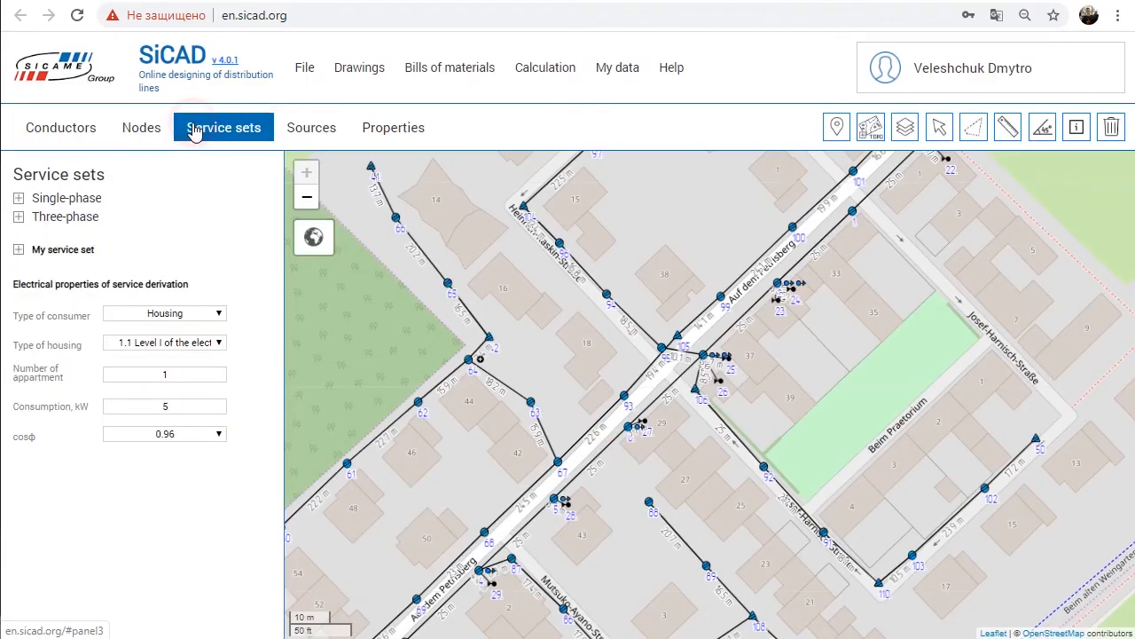
left_click(19, 249)
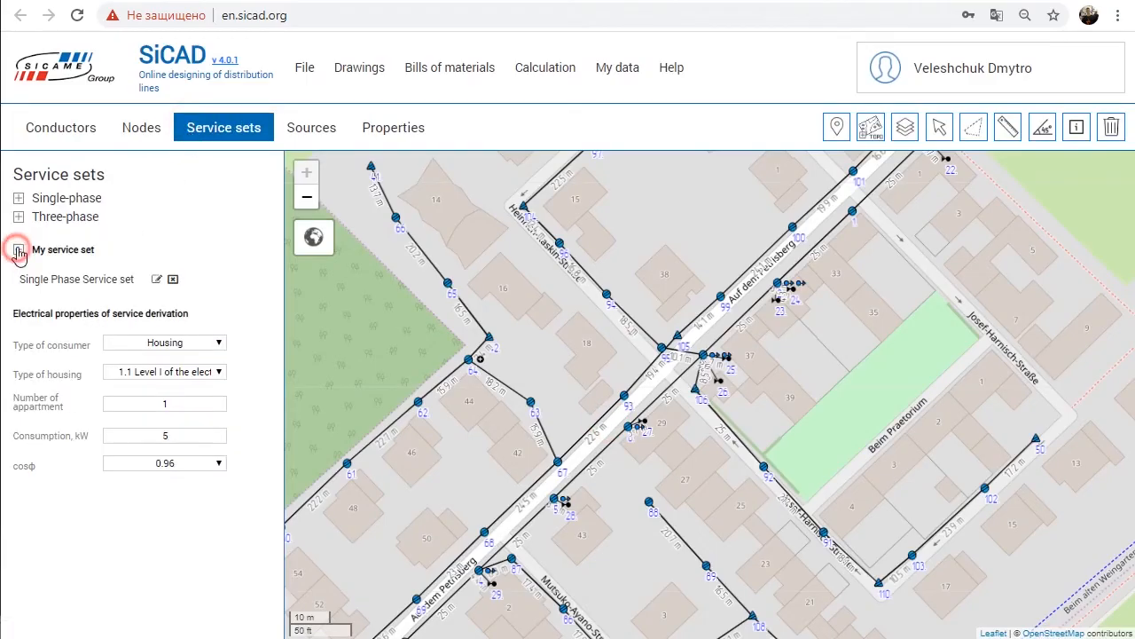
left_click(98, 282)
left_click_drag(432, 363, 577, 276)
left_click_drag(510, 408, 570, 377)
left_click(492, 408)
left_click(497, 433)
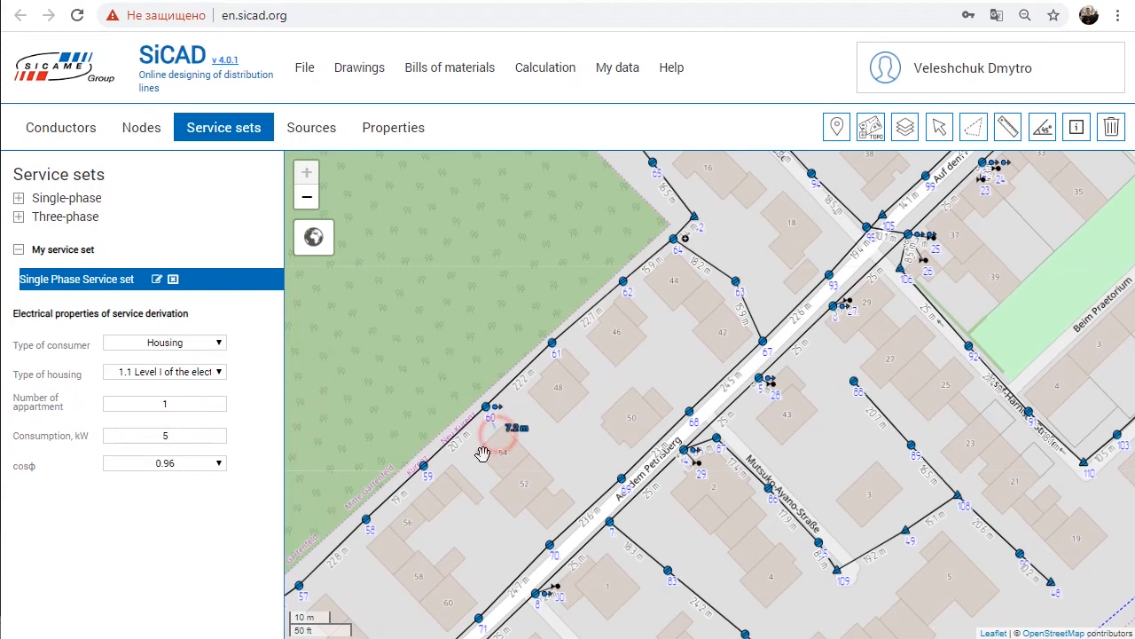
left_click(429, 472)
left_click(434, 487)
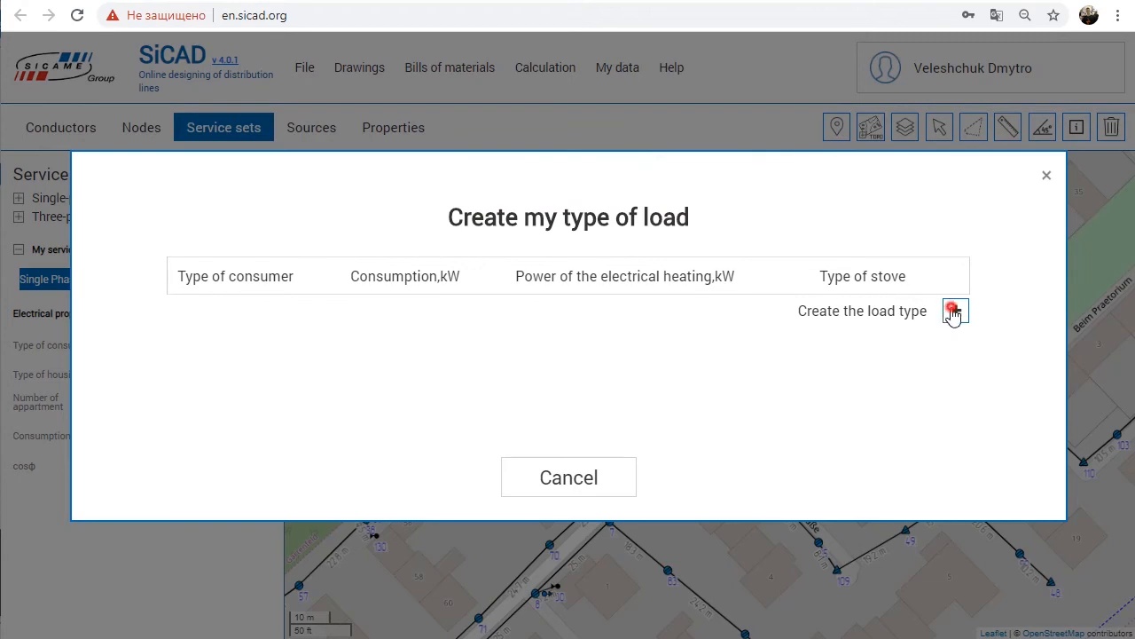
Step: Create the load type 24 kW consumer 12 kW Heating: full power 24 kW, electric heating 12 kW, Electrical stove
left_click(953, 310)
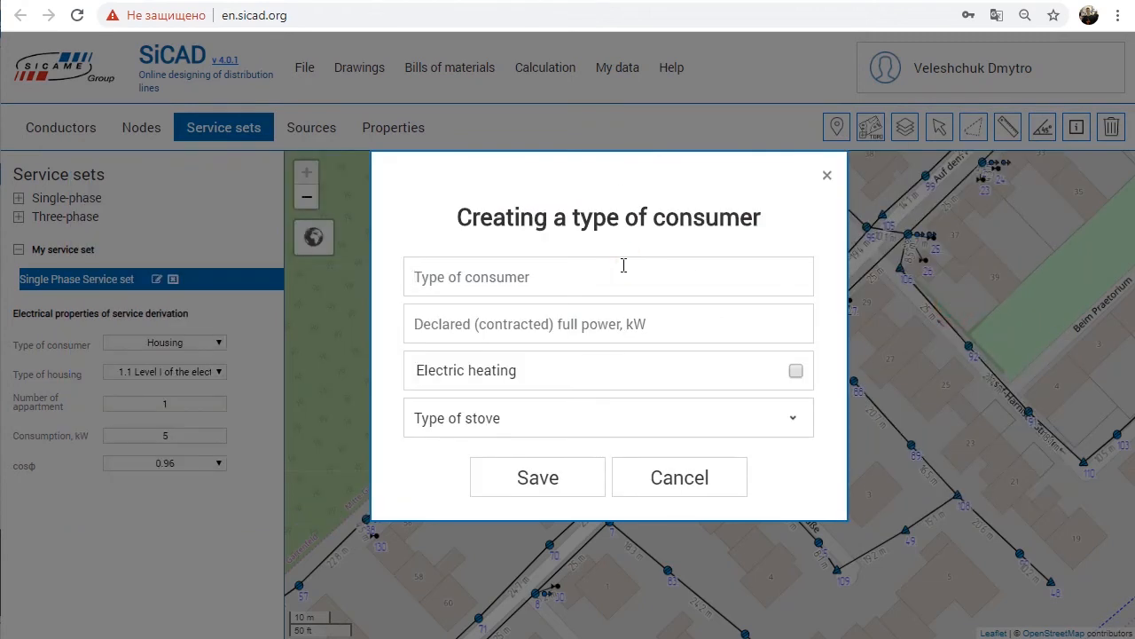
type("24")
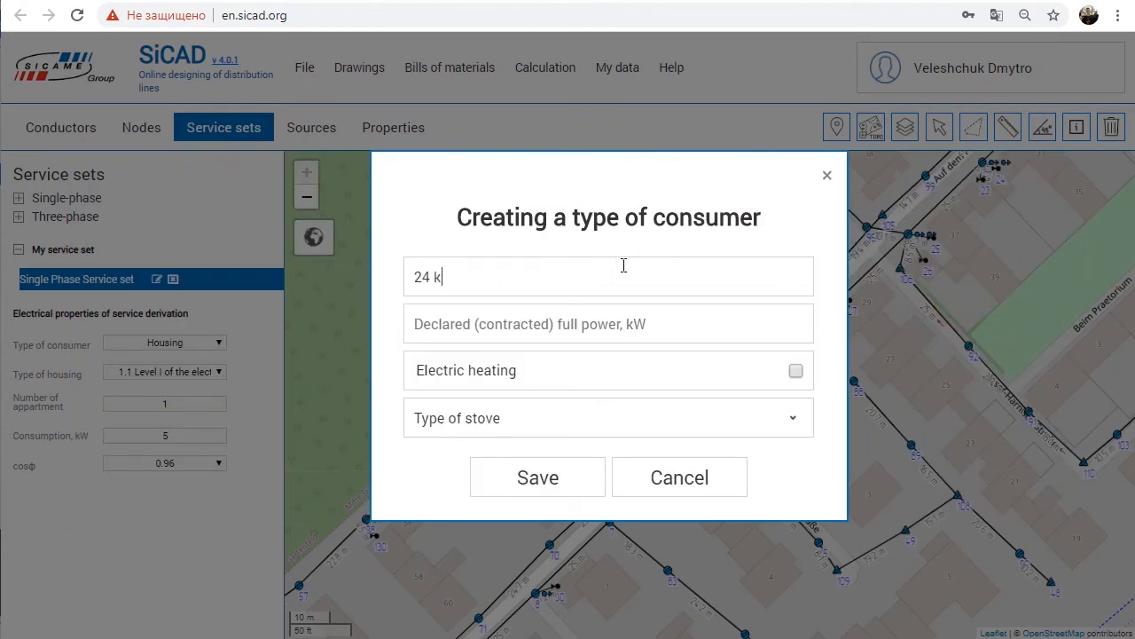
type("kW")
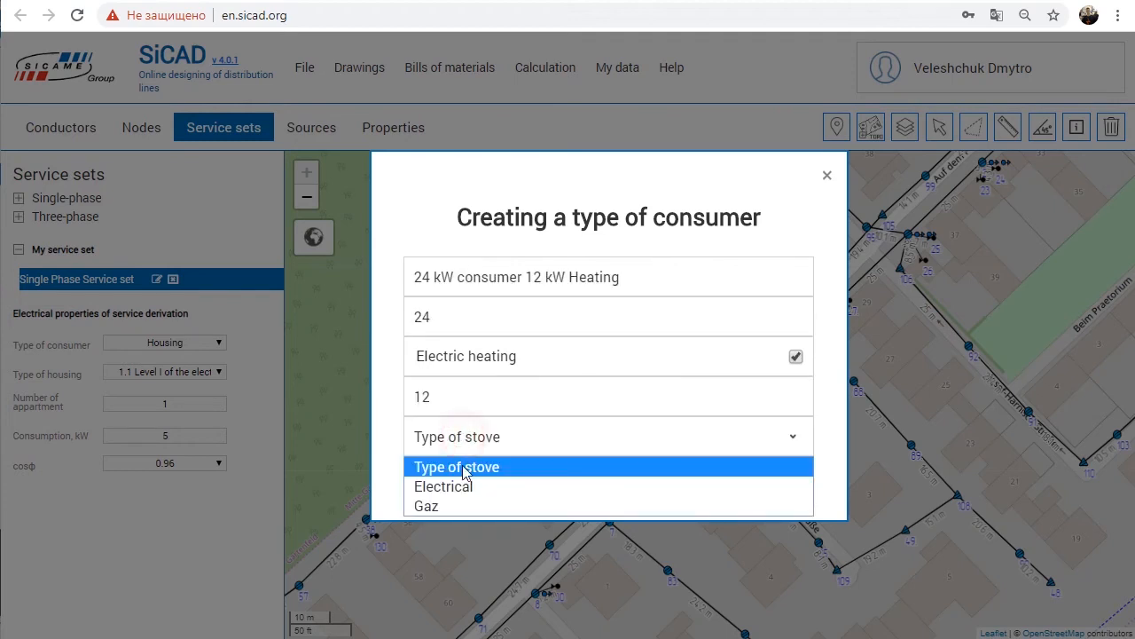
left_click(495, 484)
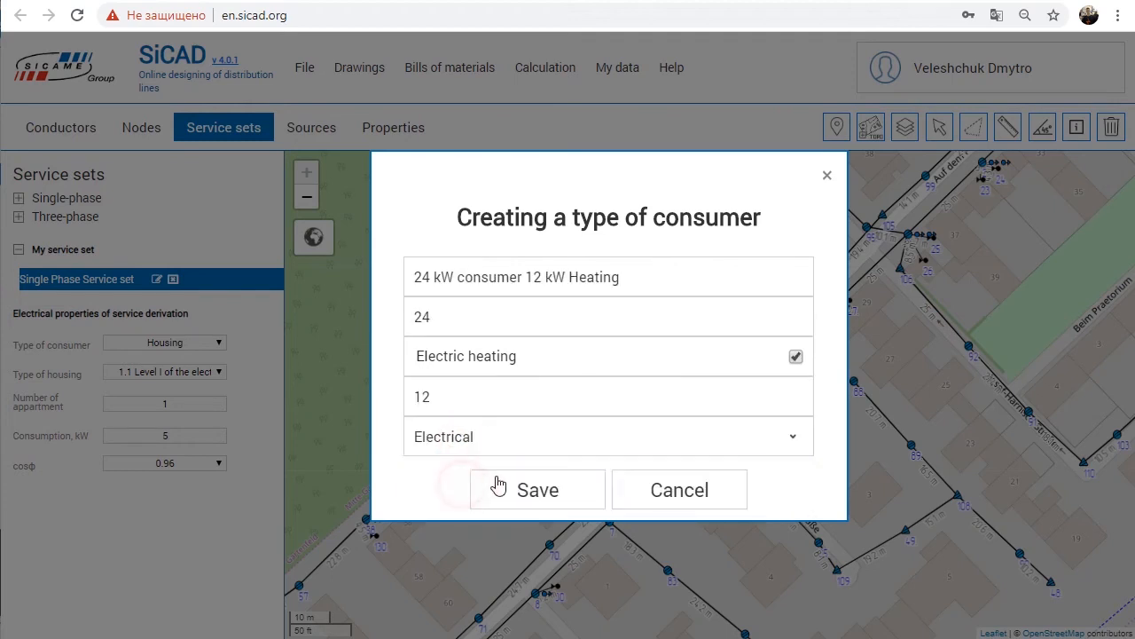
left_click(520, 484)
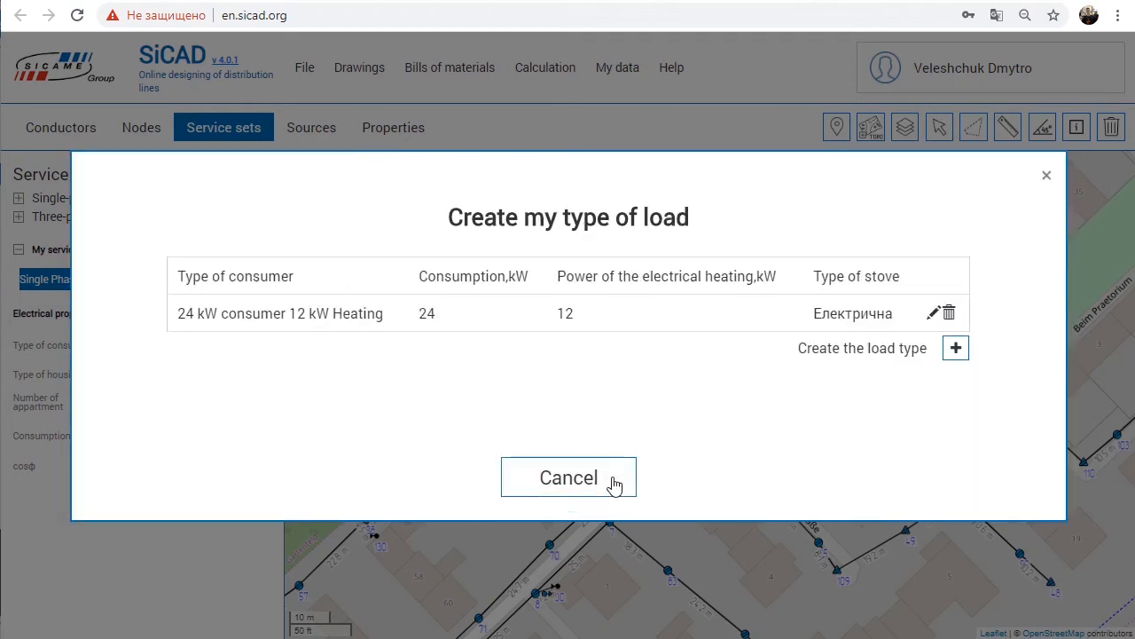
left_click(1046, 176)
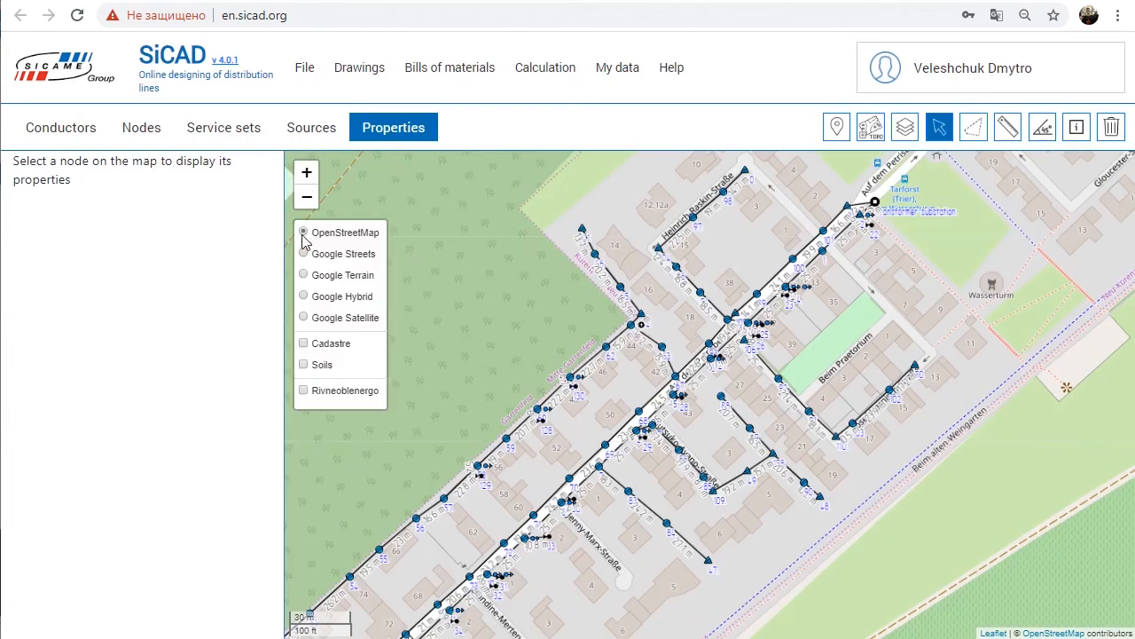
Step: Show the Google Streets base map and set the housing type of pole 60's service connection to 24 kW consumer 12 kW Heating
left_click(335, 254)
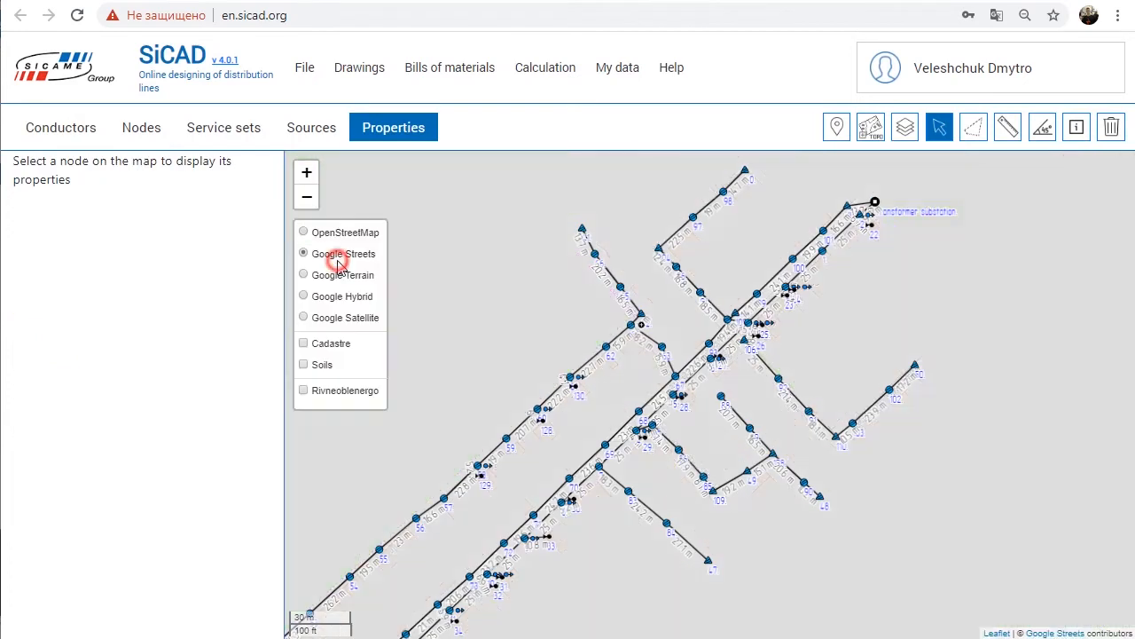
scroll(541, 433, "up", 3)
scroll(538, 427, "up", 3)
left_click_drag(588, 400, 721, 311)
left_click(614, 312)
scroll(232, 290, "down", 2)
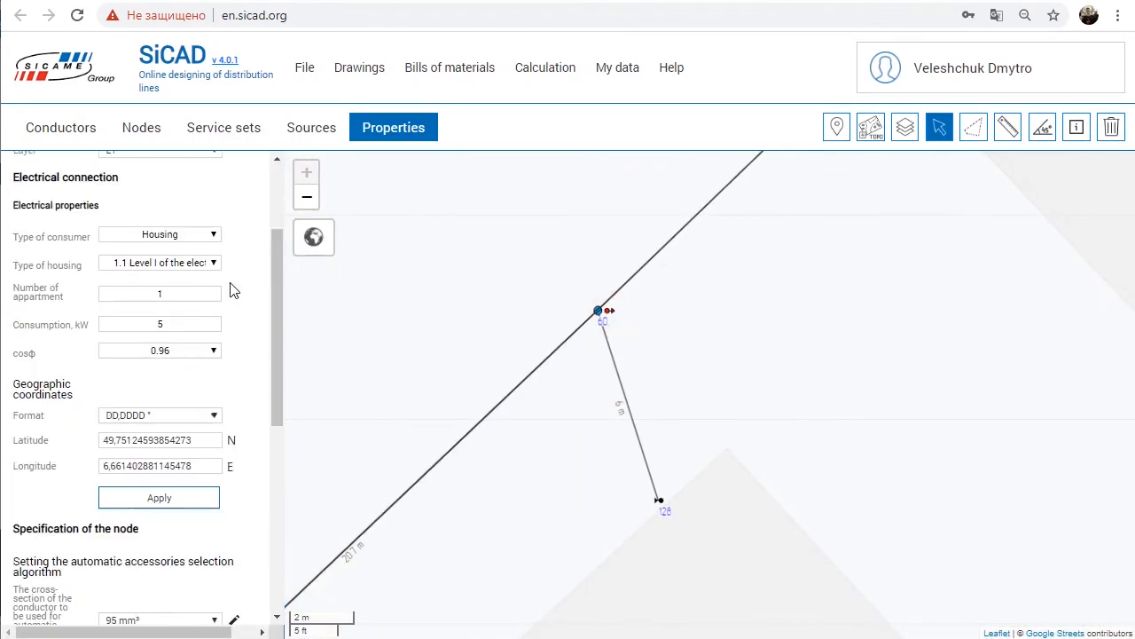
left_click(213, 264)
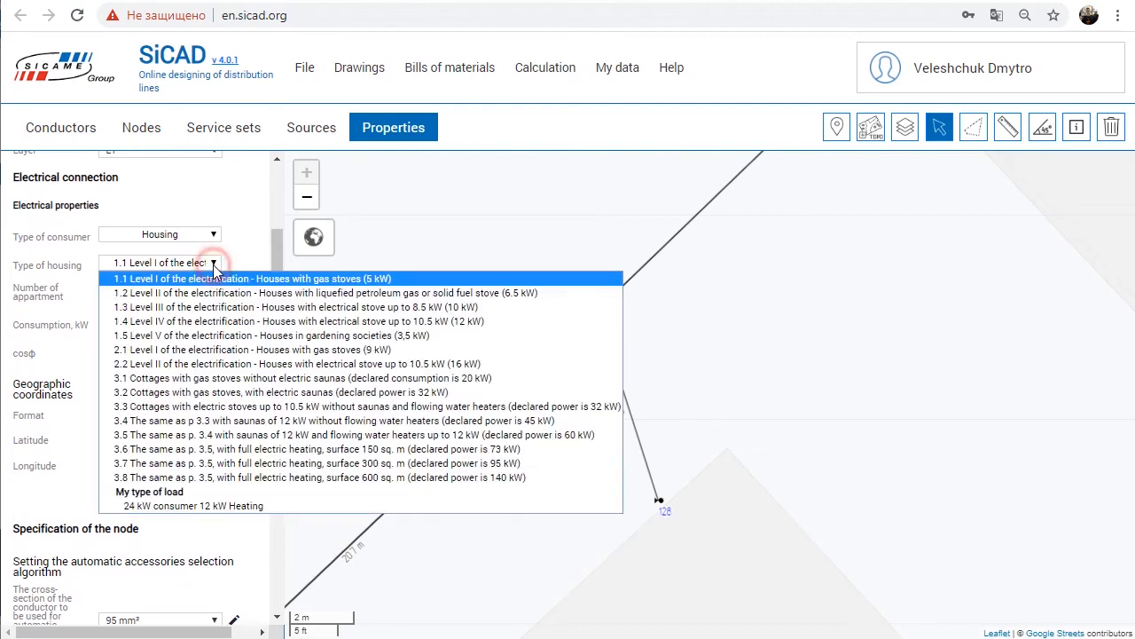
left_click(140, 506)
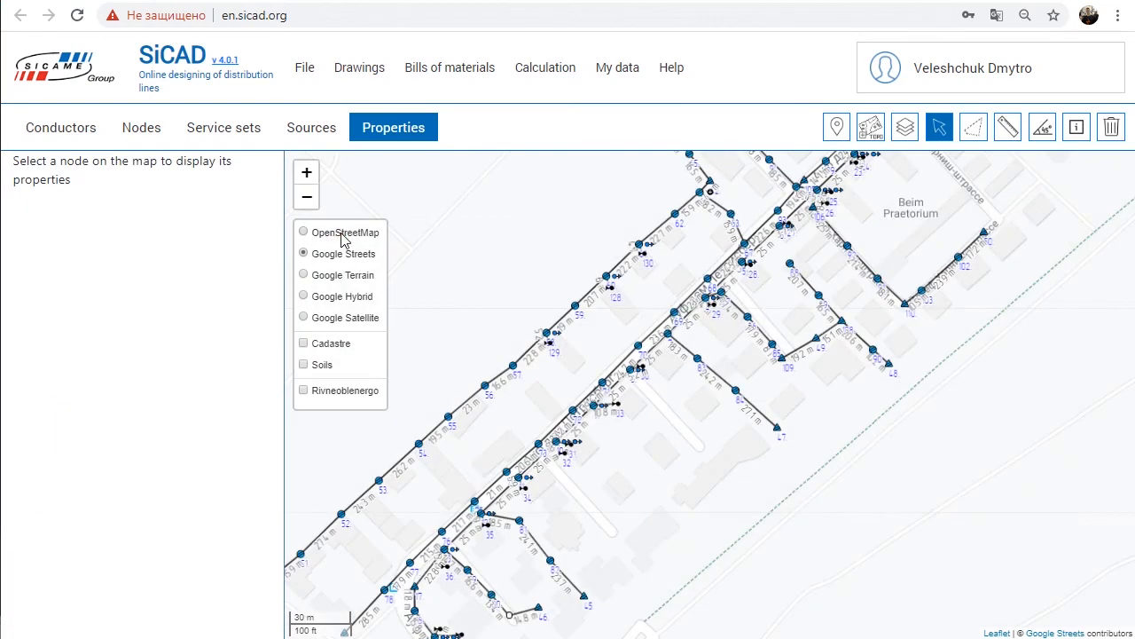
Step: Preview the Google Terrain and Google Satellite base maps, and return to OpenStreetMap
left_click(341, 234)
left_click(342, 277)
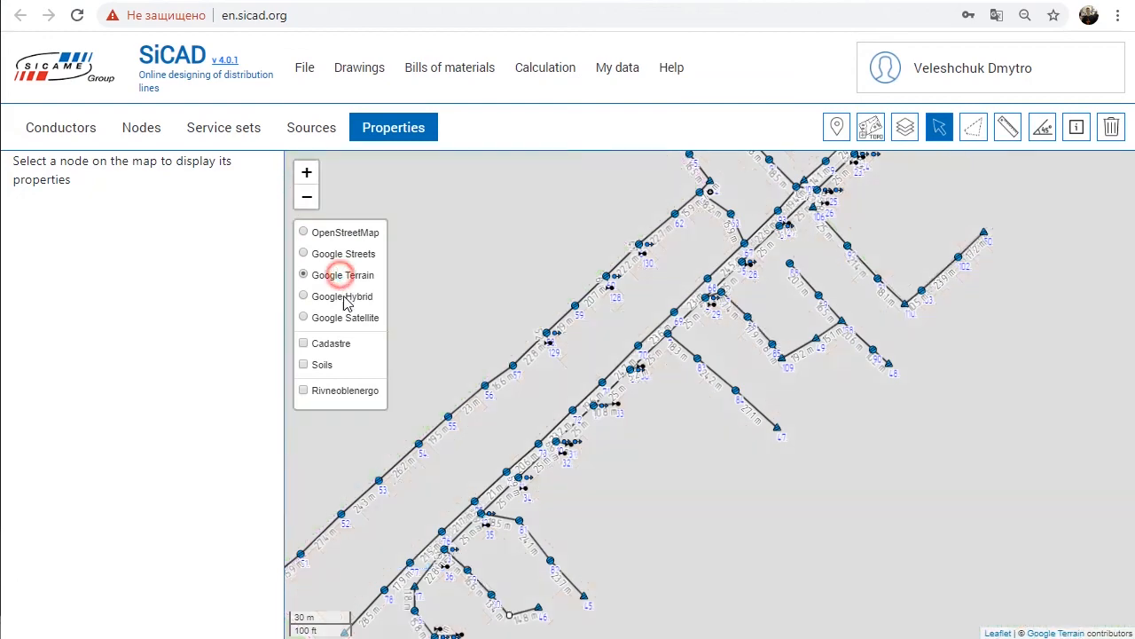
left_click(353, 320)
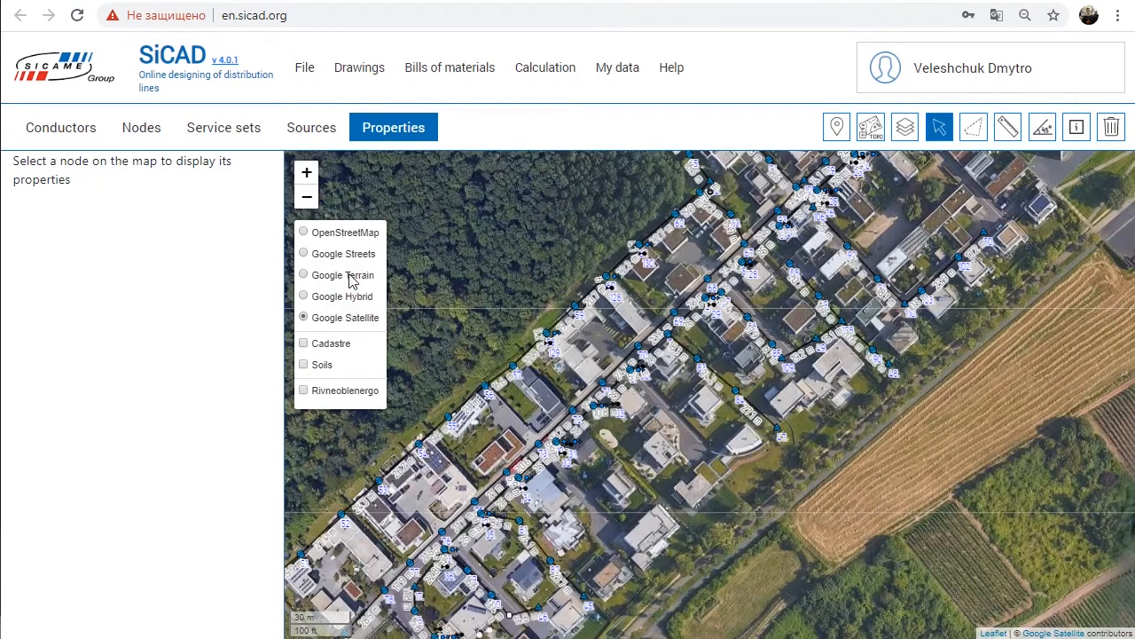
left_click(345, 234)
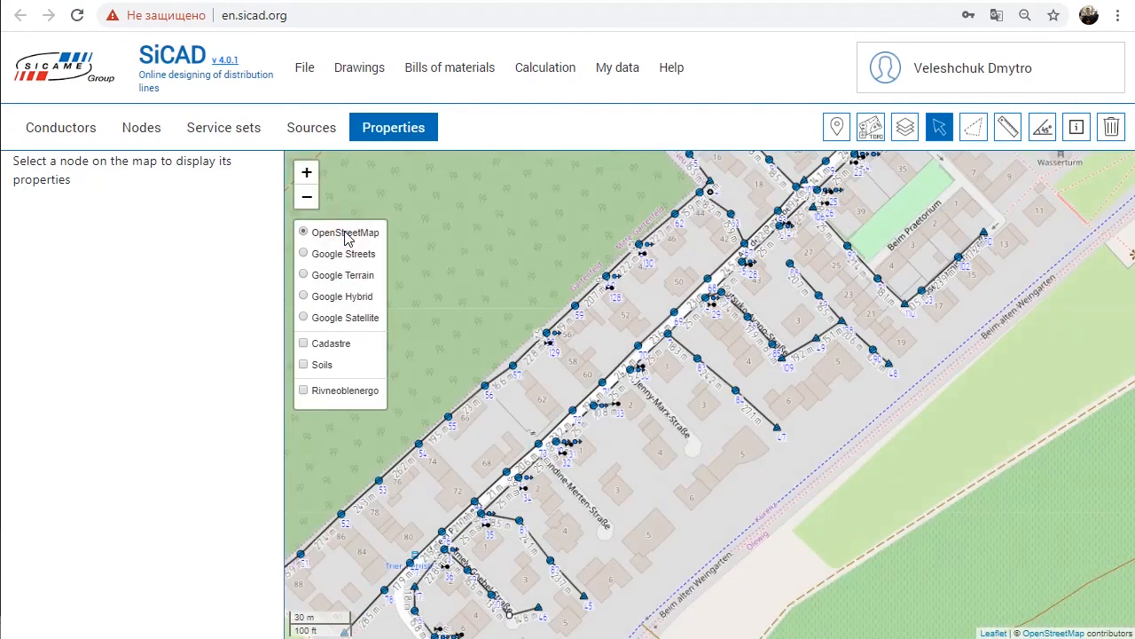
Step: Export the node drawings in PDF and DWG formats and select all the drawings in both exported archives
left_click(306, 71)
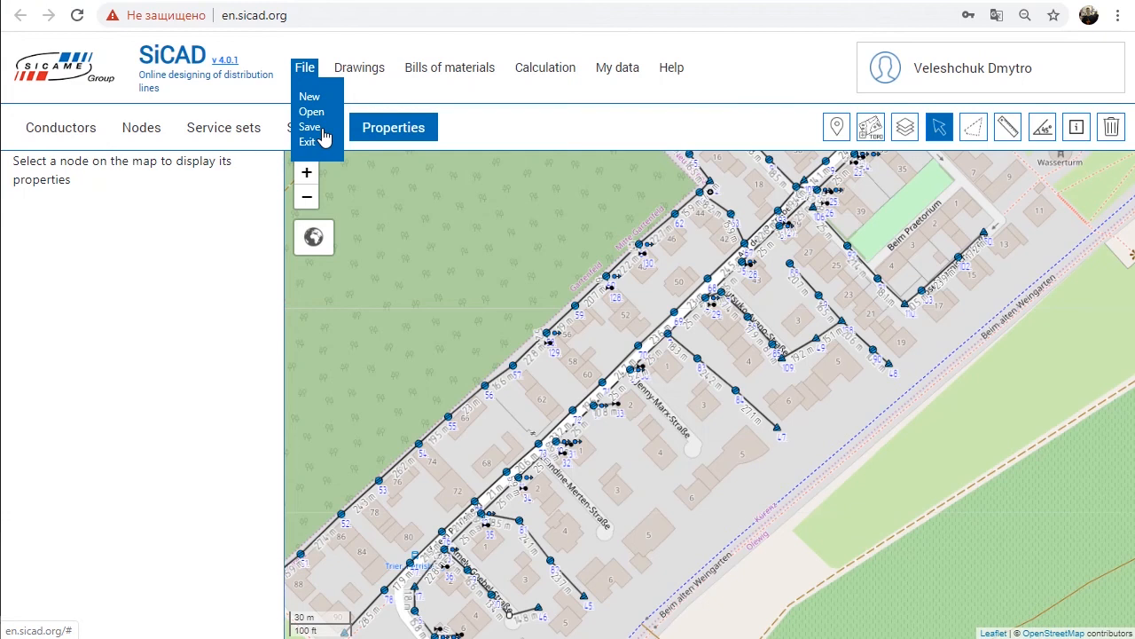
left_click(366, 68)
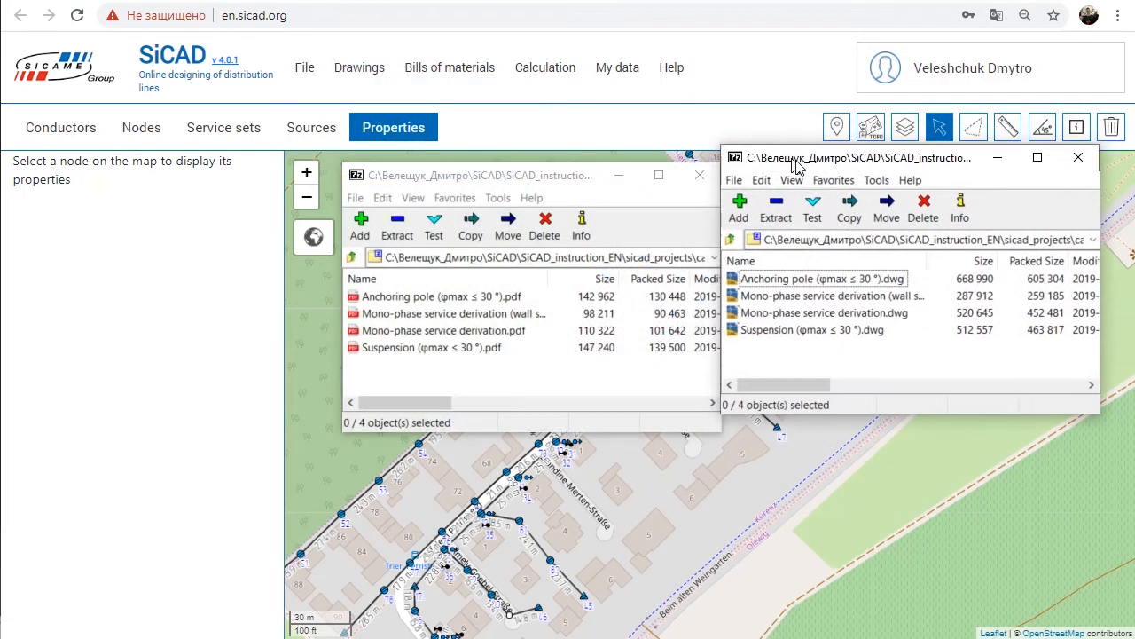
left_click_drag(793, 162, 799, 180)
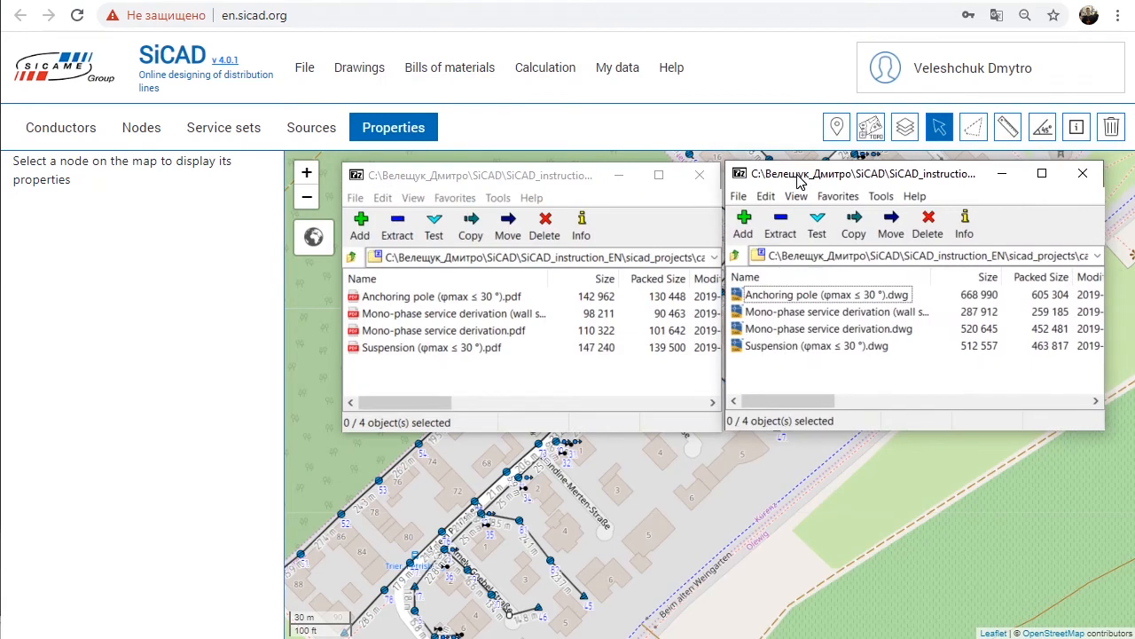
left_click_drag(488, 380, 383, 304)
left_click_drag(798, 377, 745, 297)
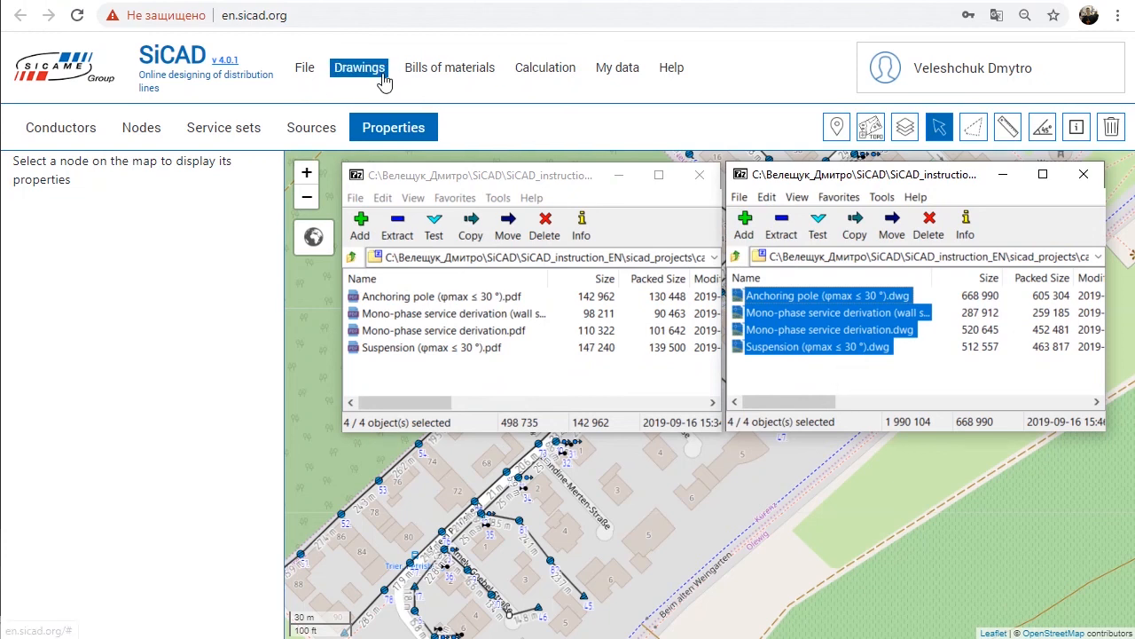
left_click(786, 83)
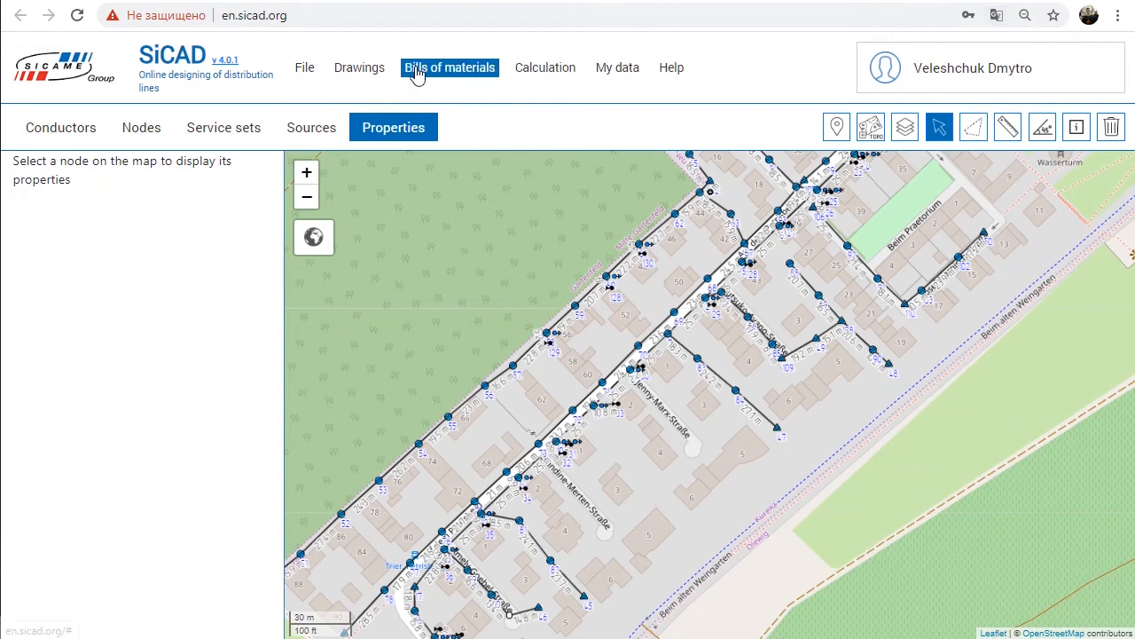
Step: Export the trace drawing in DXF format
left_click(375, 71)
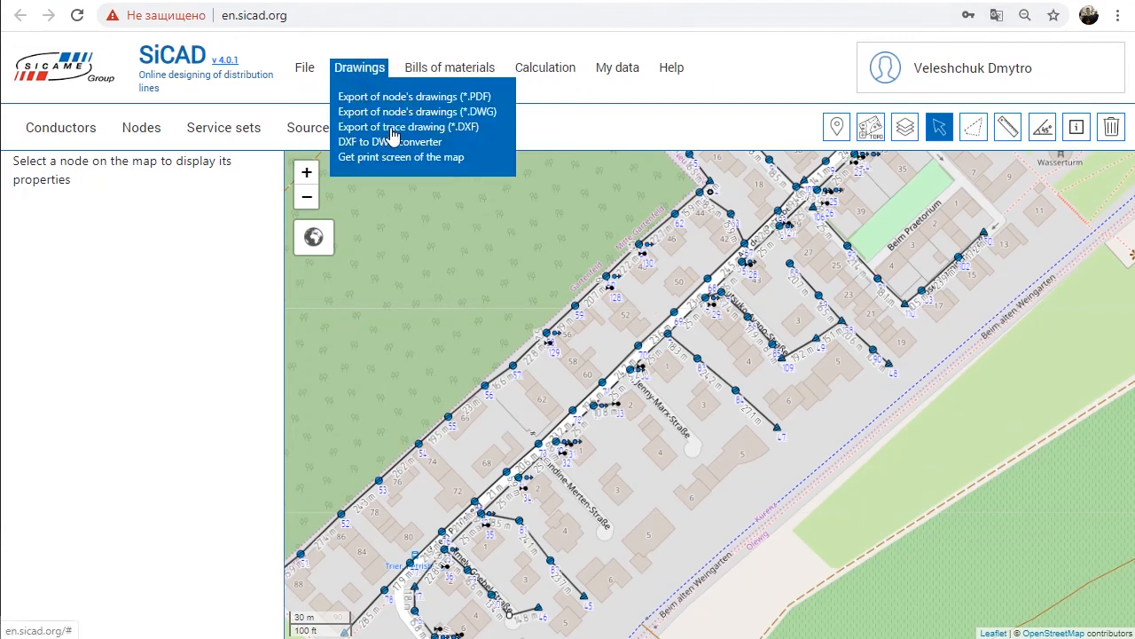
left_click(461, 125)
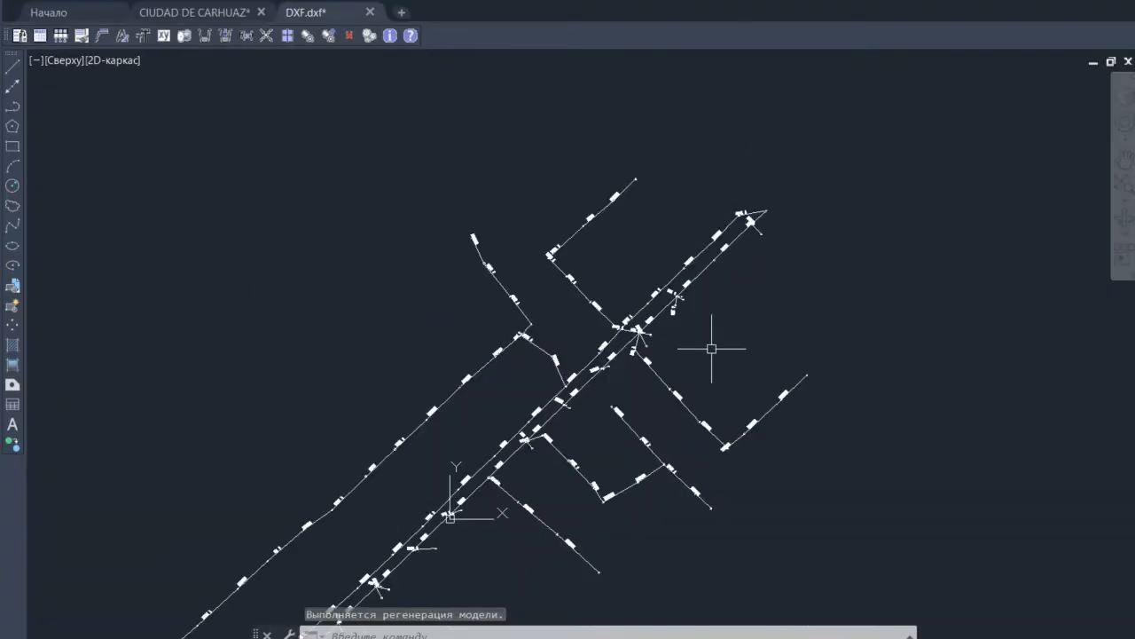
Step: Outline the Petrisberg network with a four-corner selection polygon and get a print screen of that map area
scroll(709, 347, "up", 5)
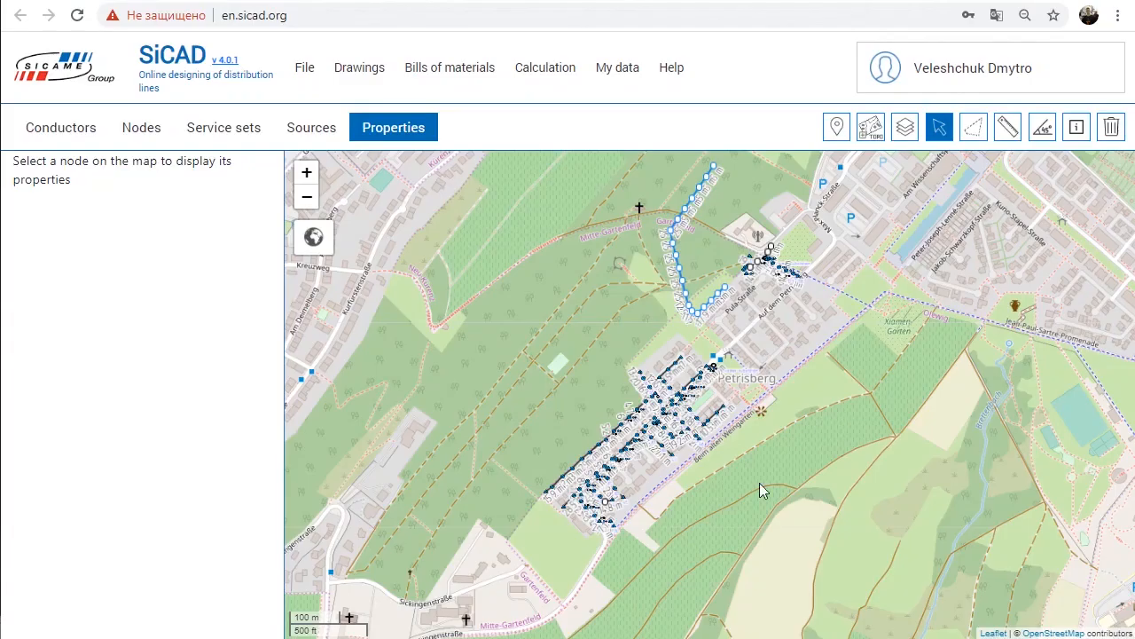
left_click_drag(630, 562, 600, 534)
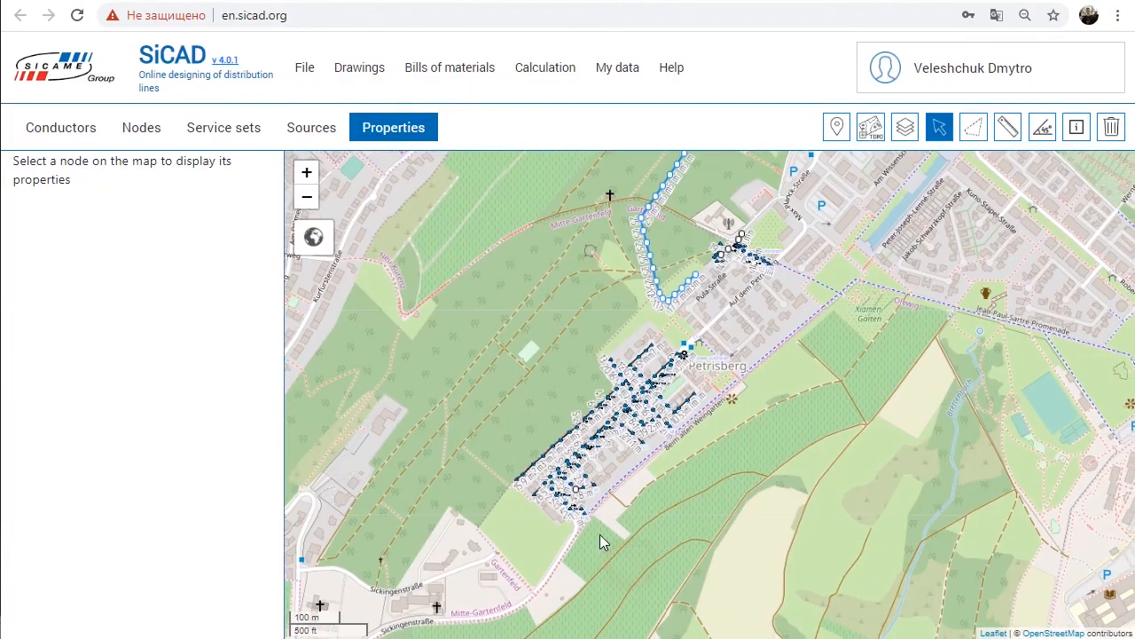
left_click(973, 129)
left_click(480, 530)
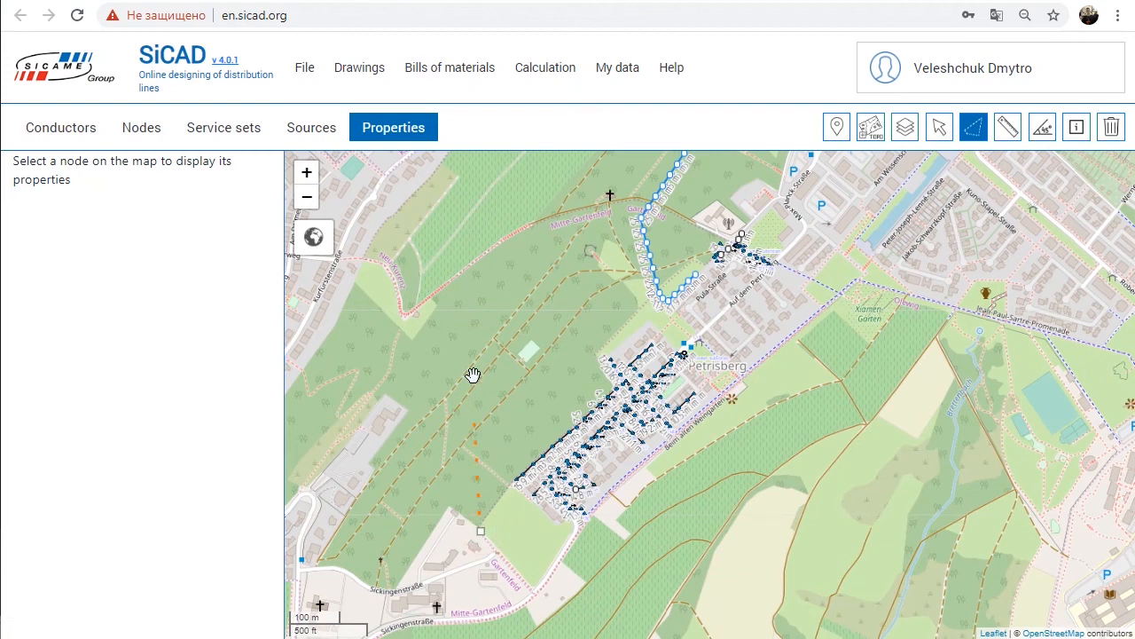
left_click(768, 330)
left_click(762, 529)
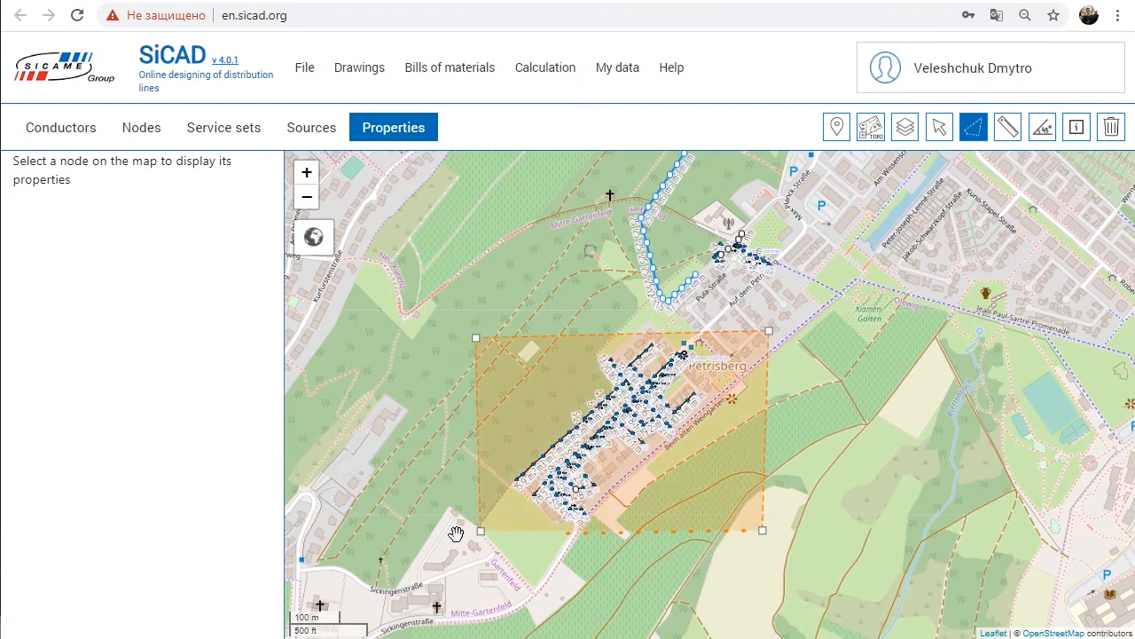
double_click(481, 531)
scroll(596, 411, "up", 2)
scroll(755, 396, "up", 1)
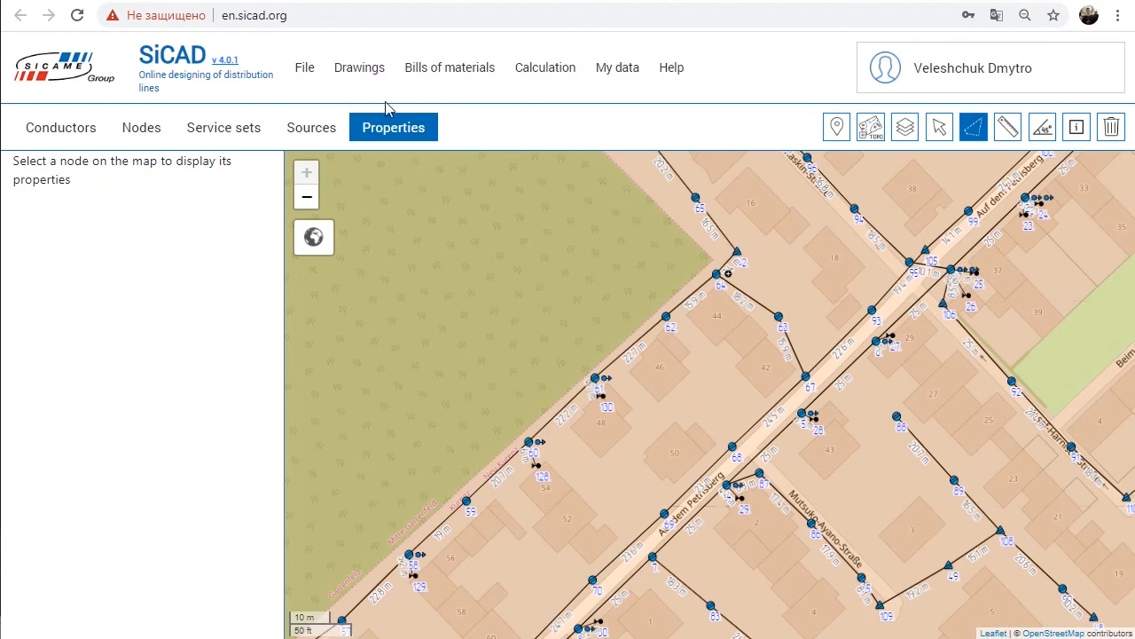
left_click(385, 71)
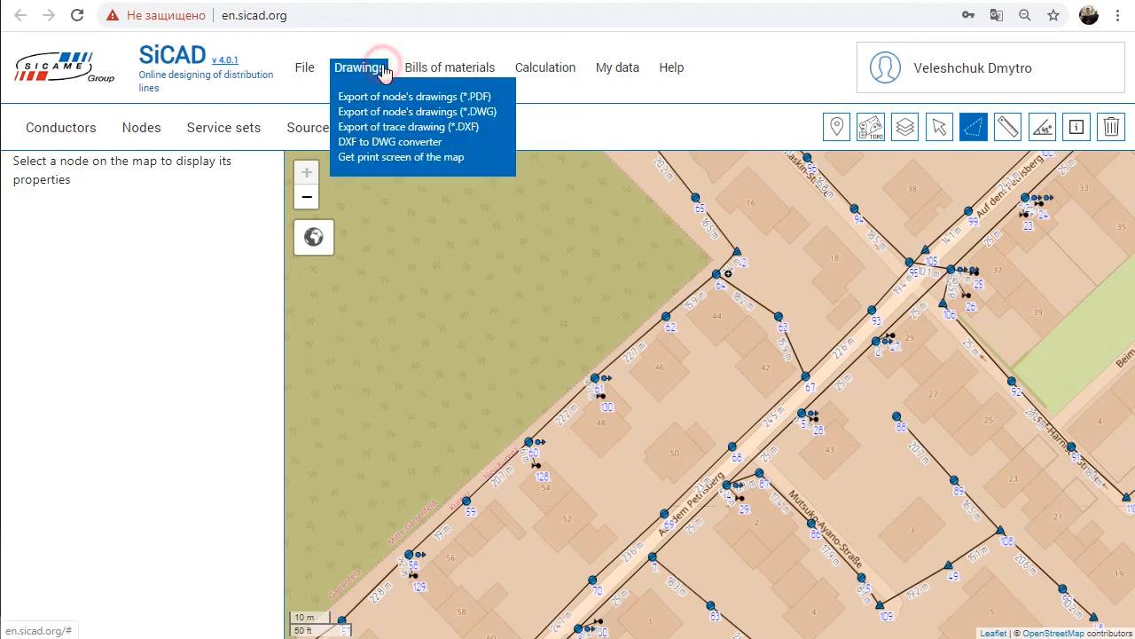
left_click(391, 159)
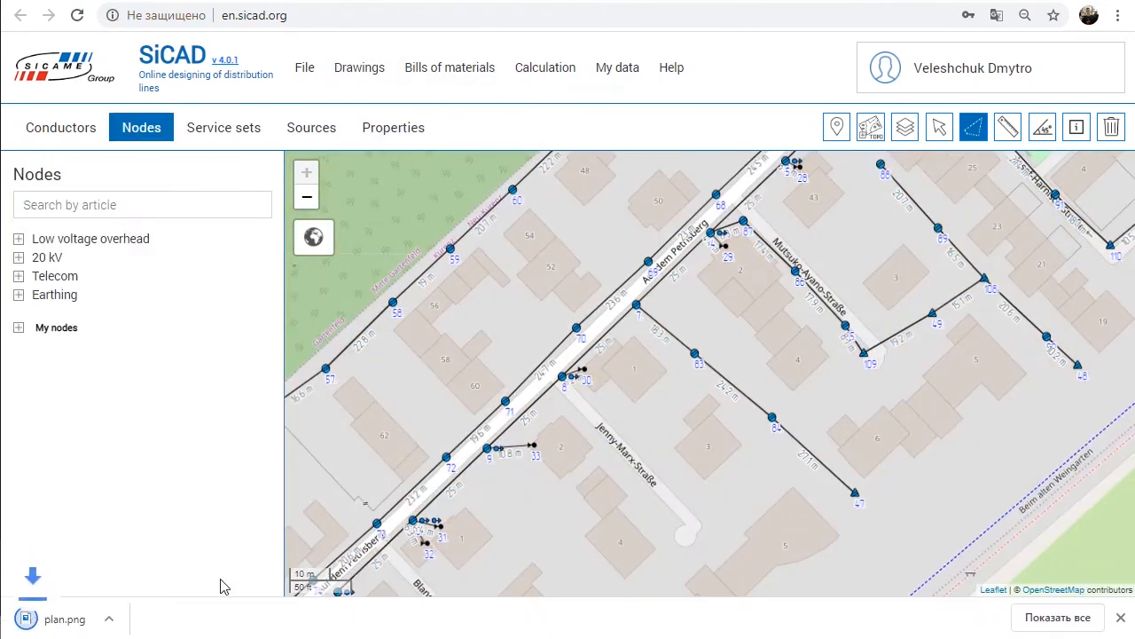
Step: Open the downloaded plan.png and examine the line routes, poles and streets on it at higher magnification
left_click(102, 618)
left_click(486, 19)
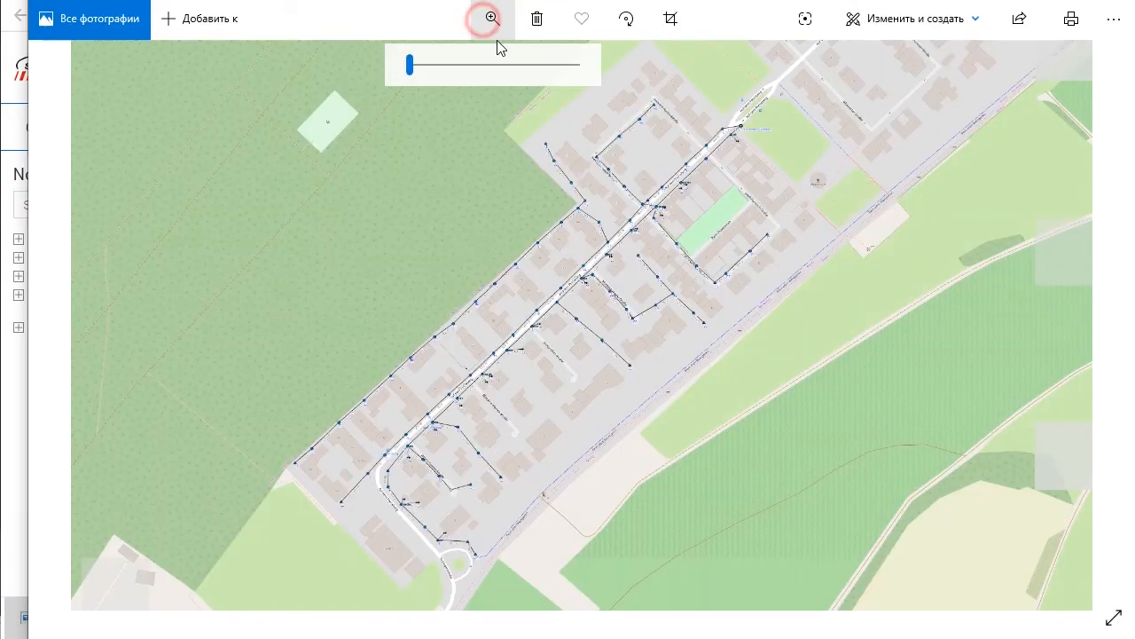
left_click_drag(410, 63, 447, 63)
left_click_drag(392, 289, 596, 146)
left_click_drag(307, 396, 687, 71)
left_click_drag(741, 138, 510, 403)
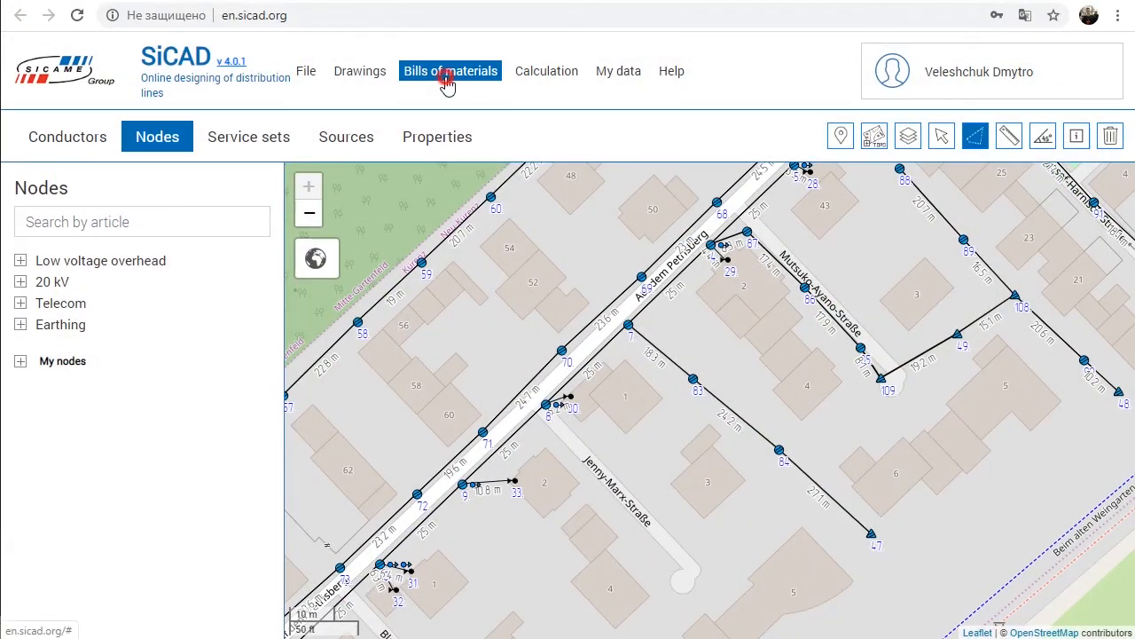
Step: Review the consolidated specification and the procurement budget calculation of the 0,4 kV line
left_click(446, 80)
left_click(444, 103)
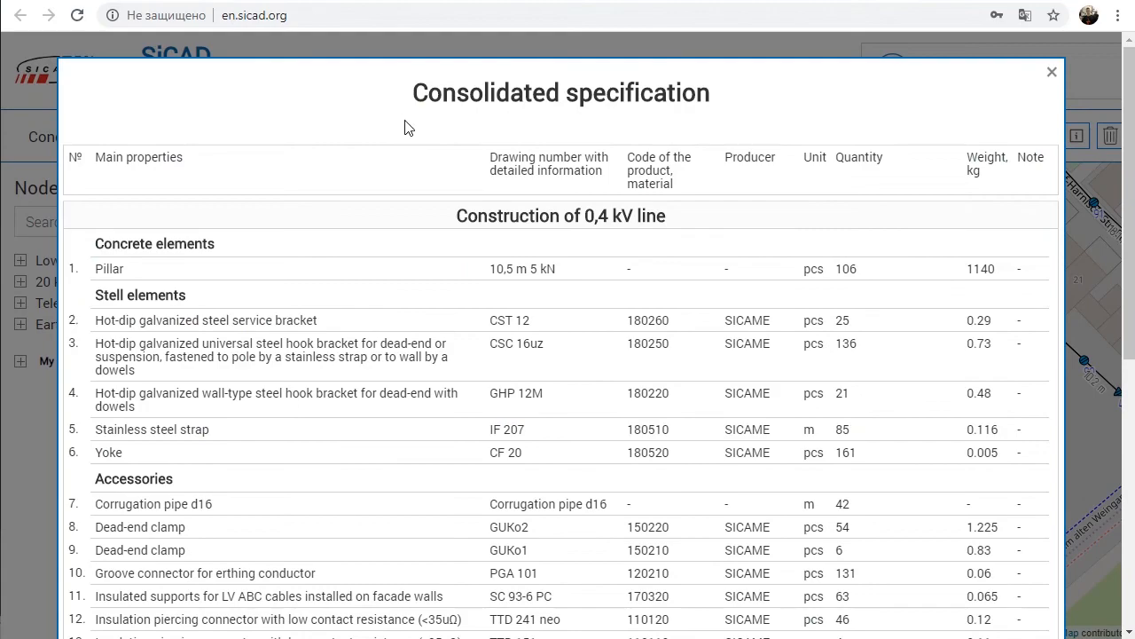
scroll(424, 128, "down", 4)
key("Escape")
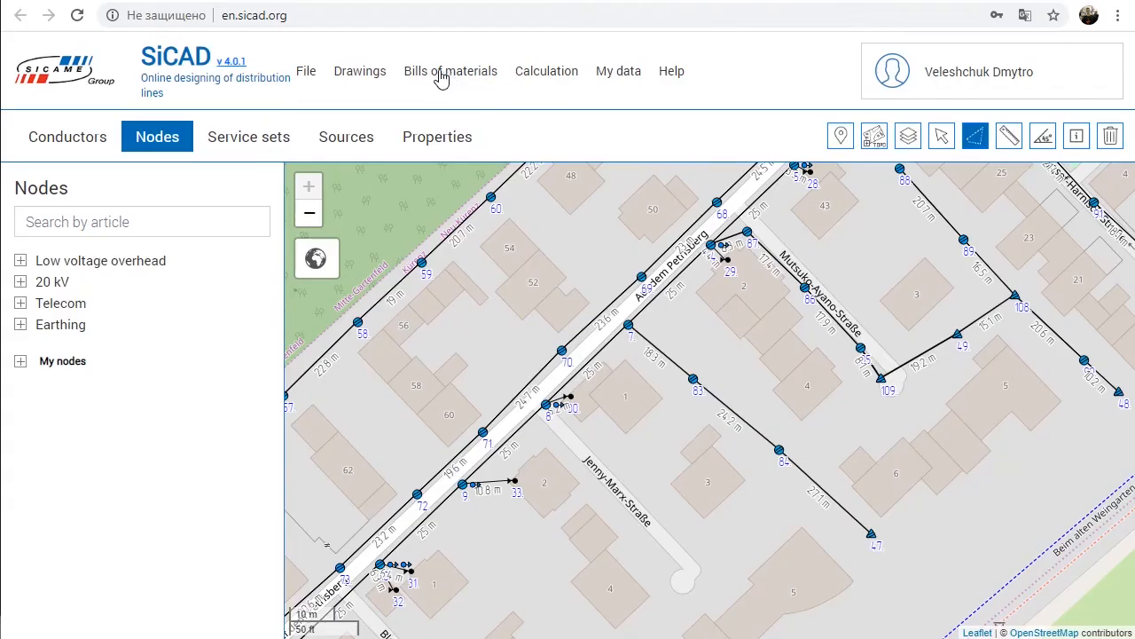
left_click(441, 78)
left_click(446, 122)
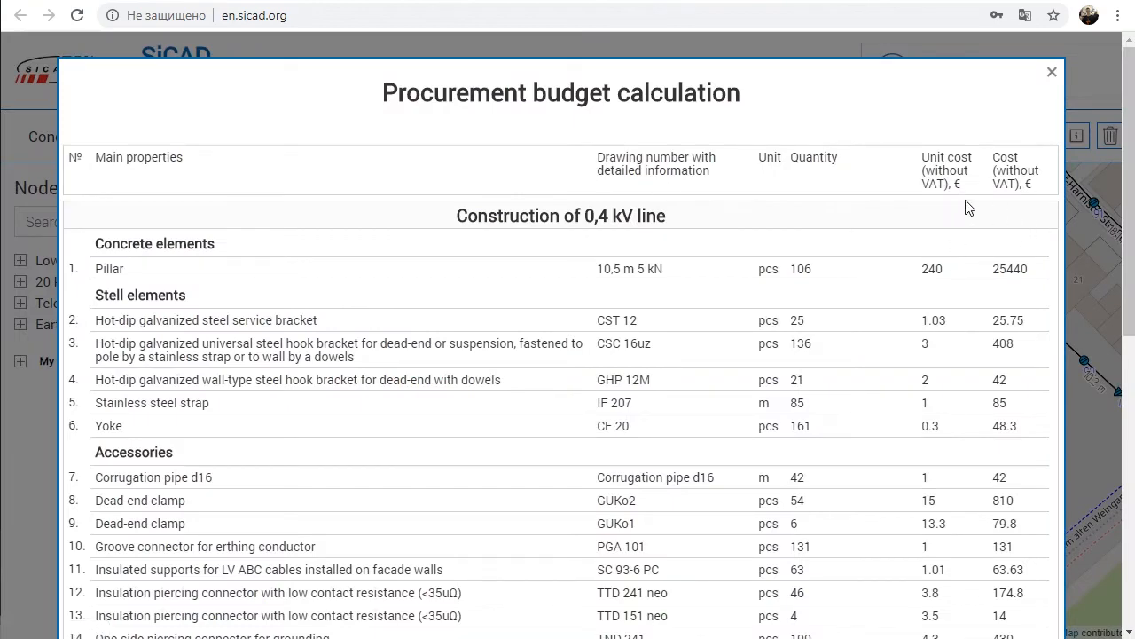
key("Escape")
Step: Review the bill of materials by pole and the list of conductors with their types and total lengths
left_click(448, 71)
left_click(460, 169)
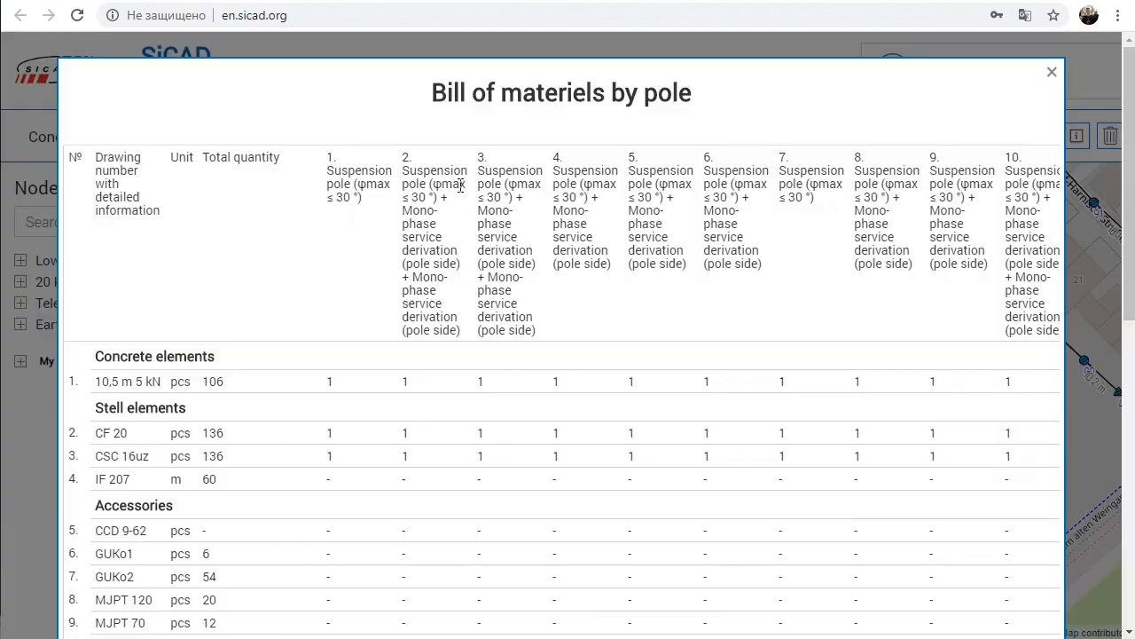
left_click_drag(403, 160, 413, 183)
left_click_drag(412, 183, 422, 202)
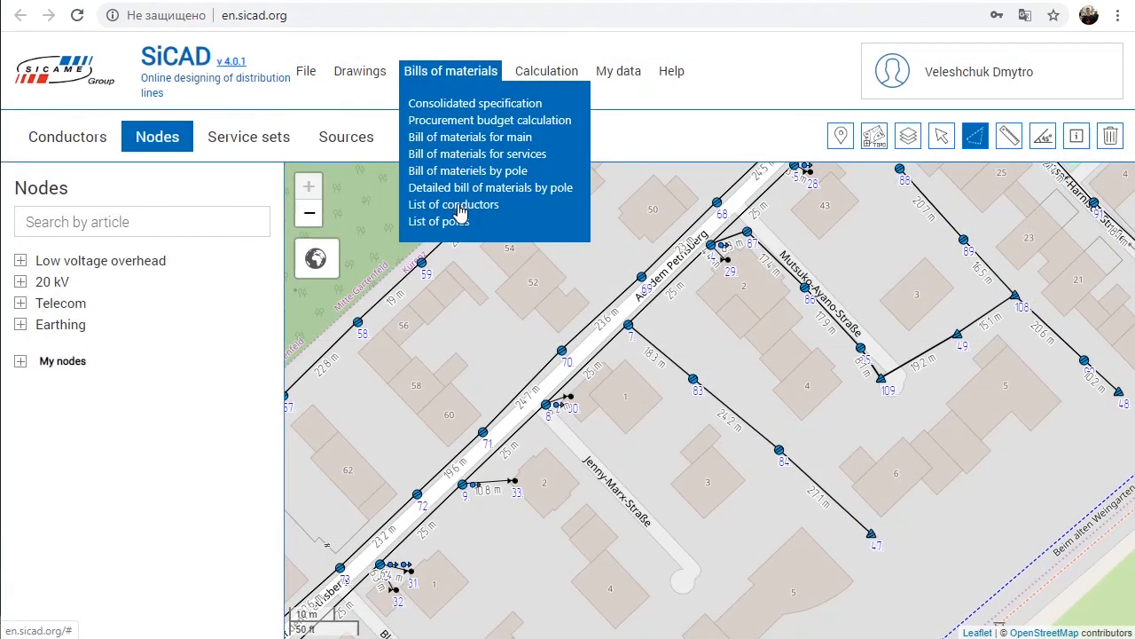
left_click(456, 205)
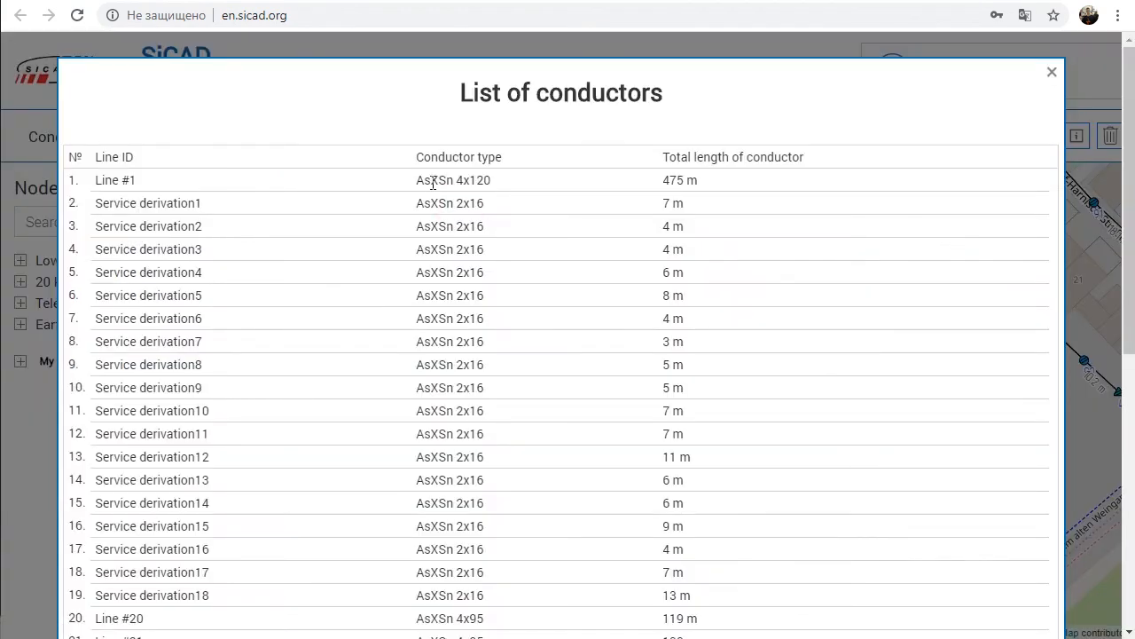
left_click_drag(96, 179, 139, 187)
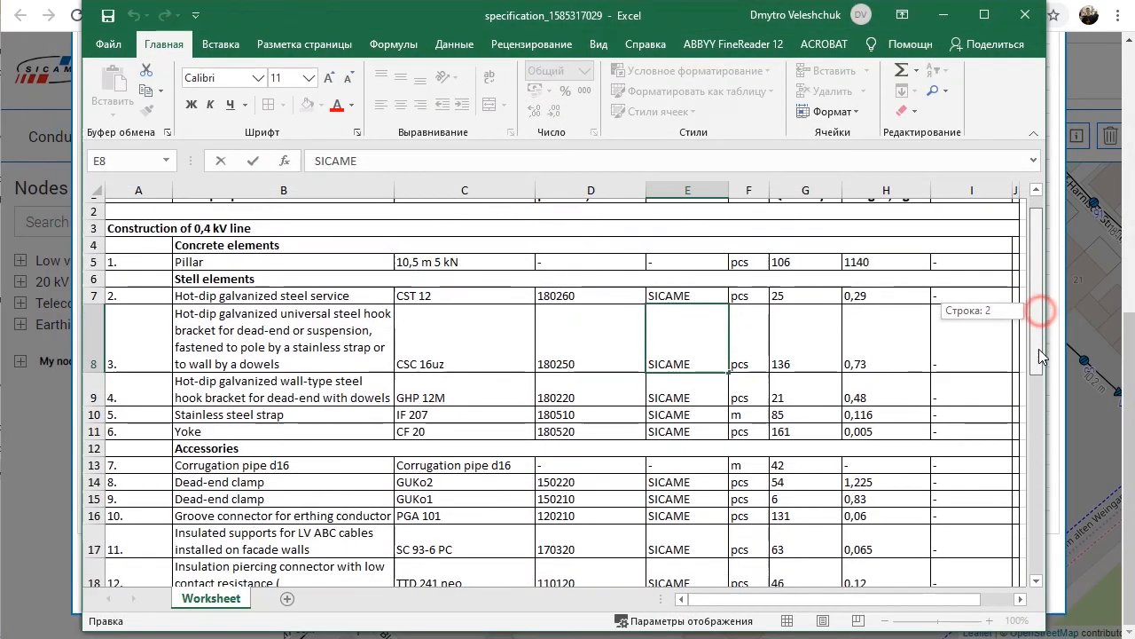
mouse_move(1038, 349)
left_mouse_down()
mouse_move(1038, 537)
mouse_move(1038, 342)
left_mouse_up()
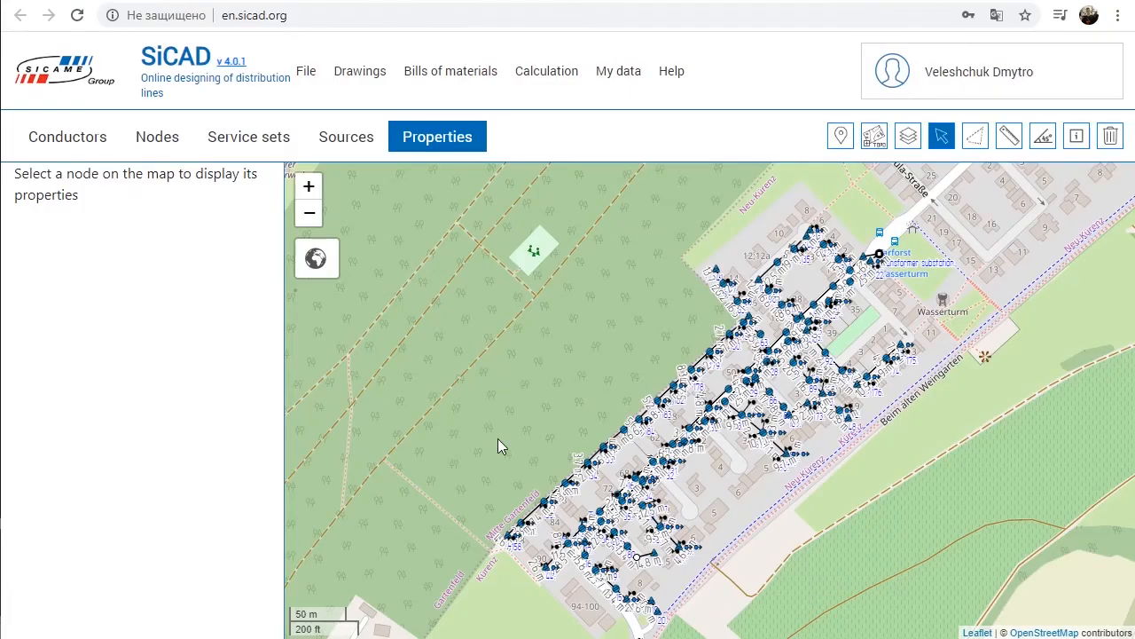
Step: Run the currents and voltage drop calculation and examine the voltage drop dU results by pole, including the deviation from rated voltage
left_click(548, 79)
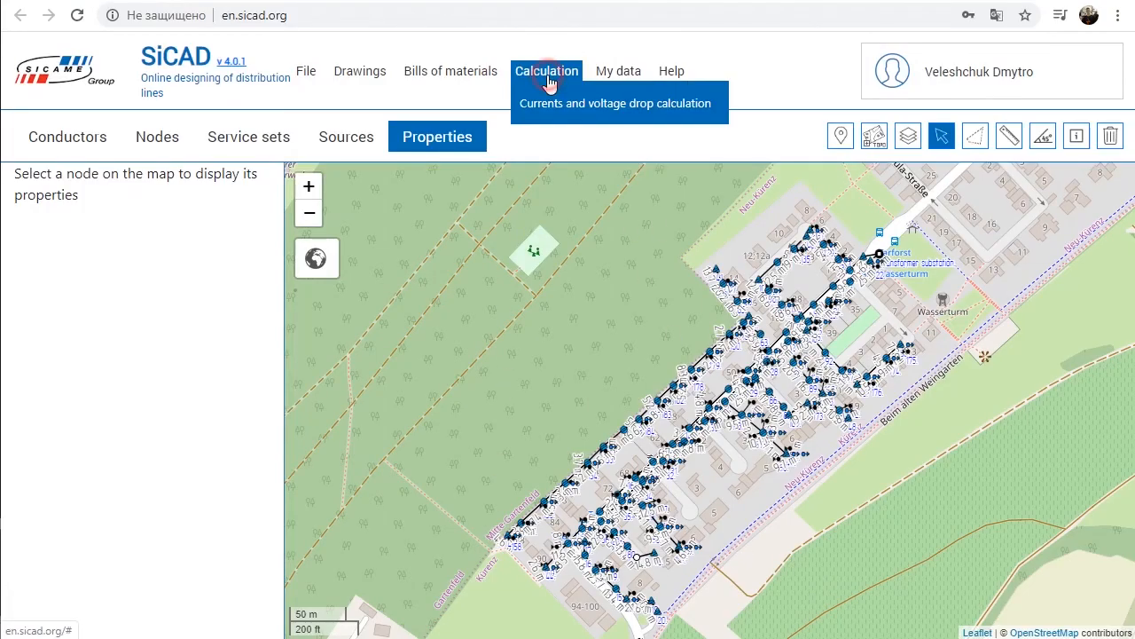
left_click(647, 108)
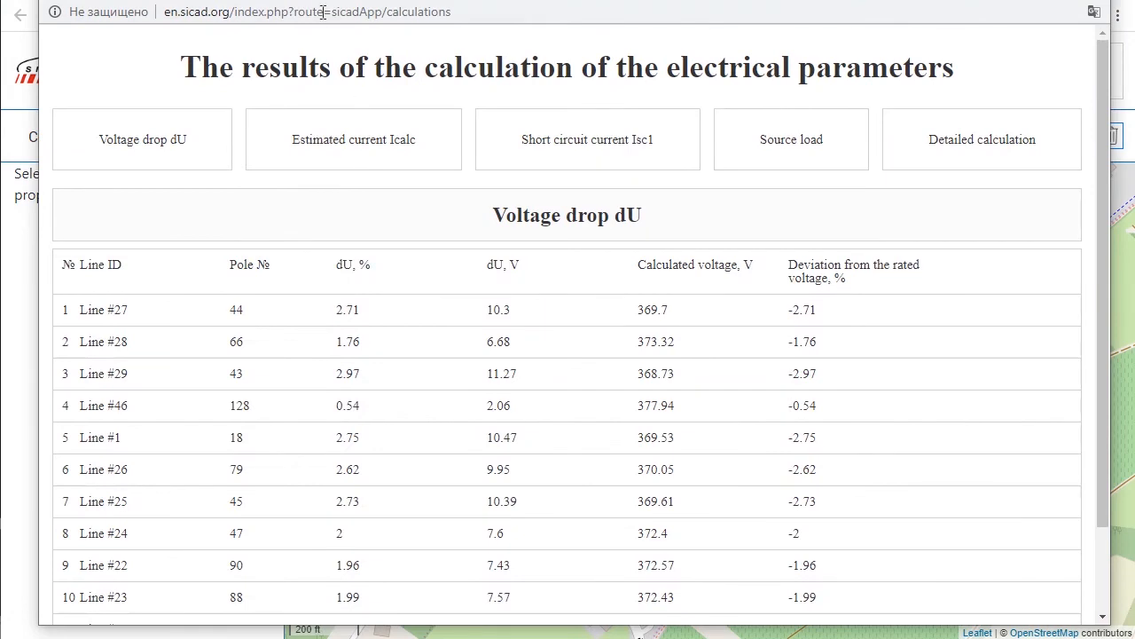
left_click_drag(331, 0, 330, 0)
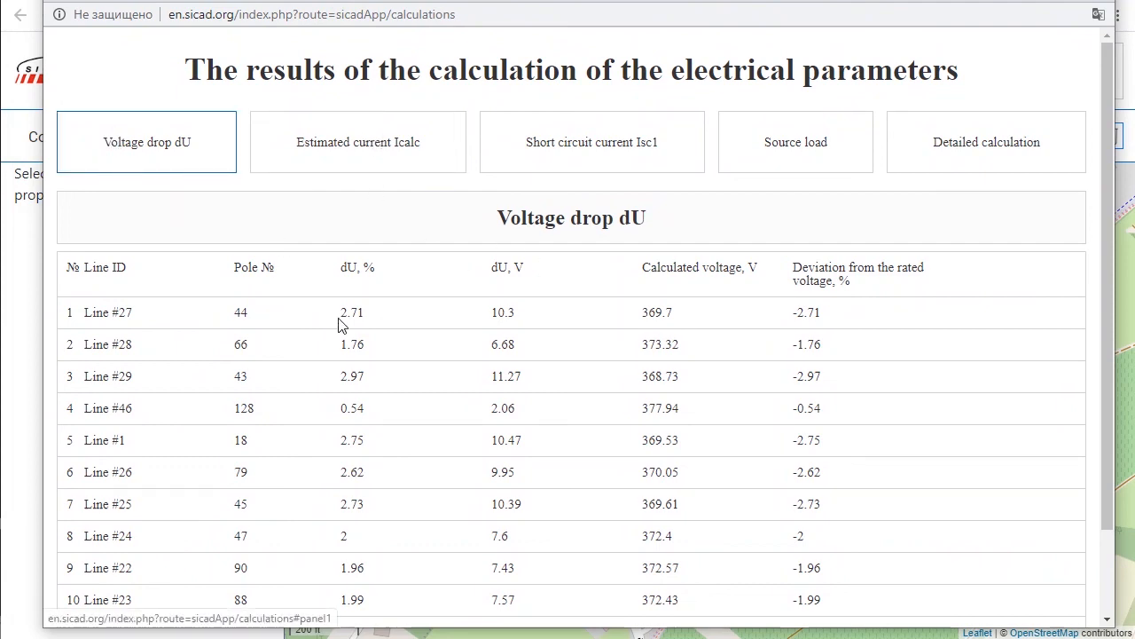
triple_click(237, 268)
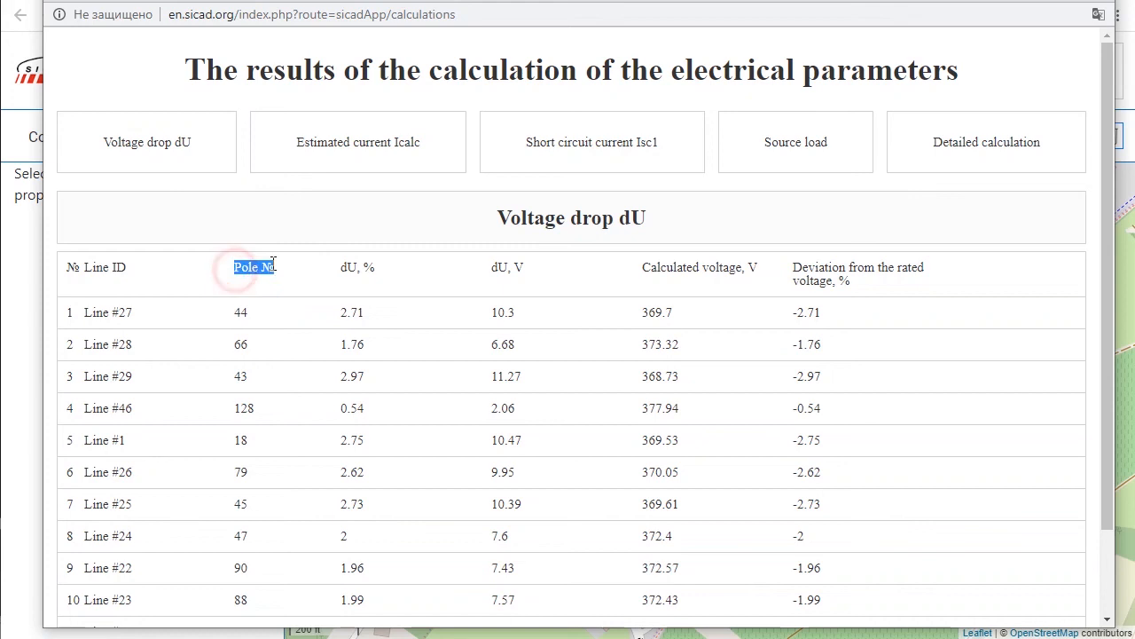
left_click_drag(494, 267, 524, 268)
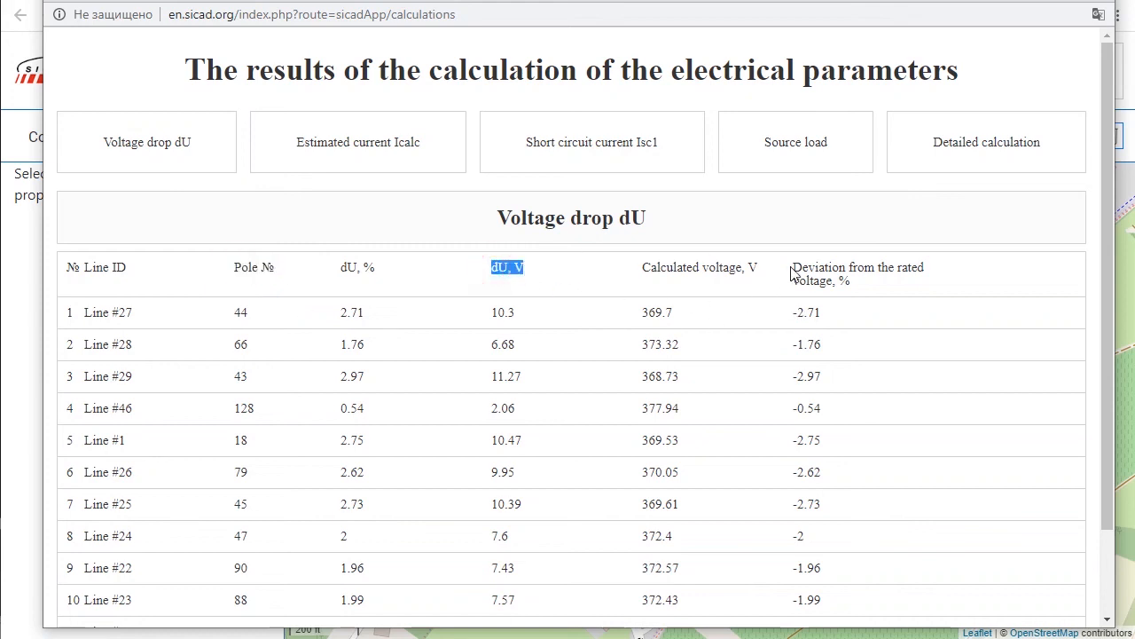
left_click_drag(795, 266, 853, 289)
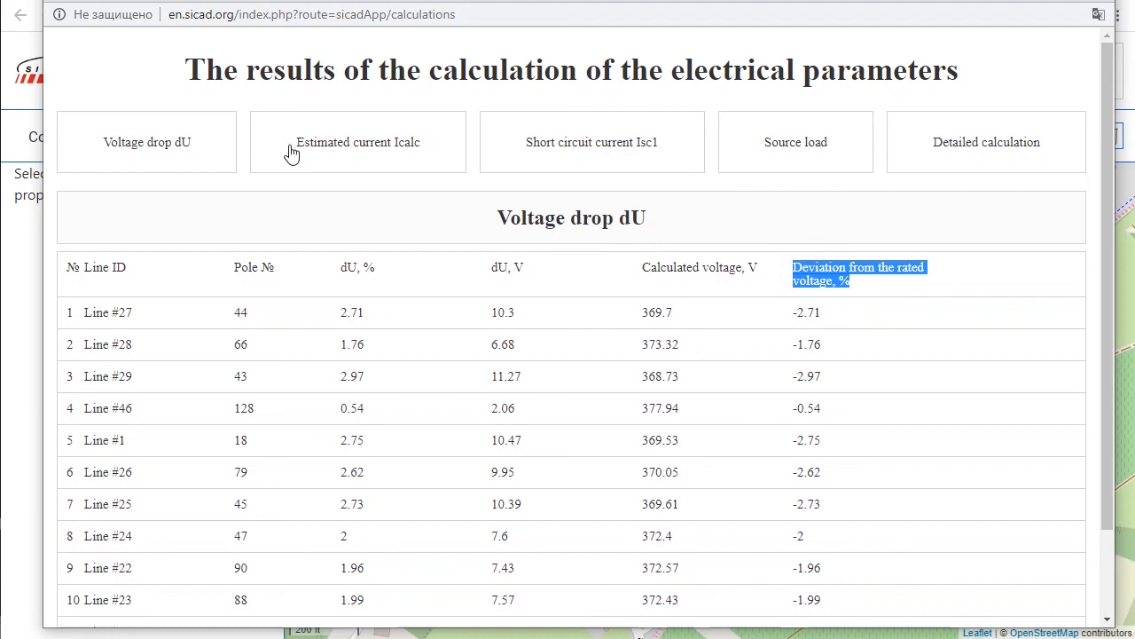
Step: Examine the estimated current Icalc by span and the short circuit current Isc1 results
left_click(321, 135)
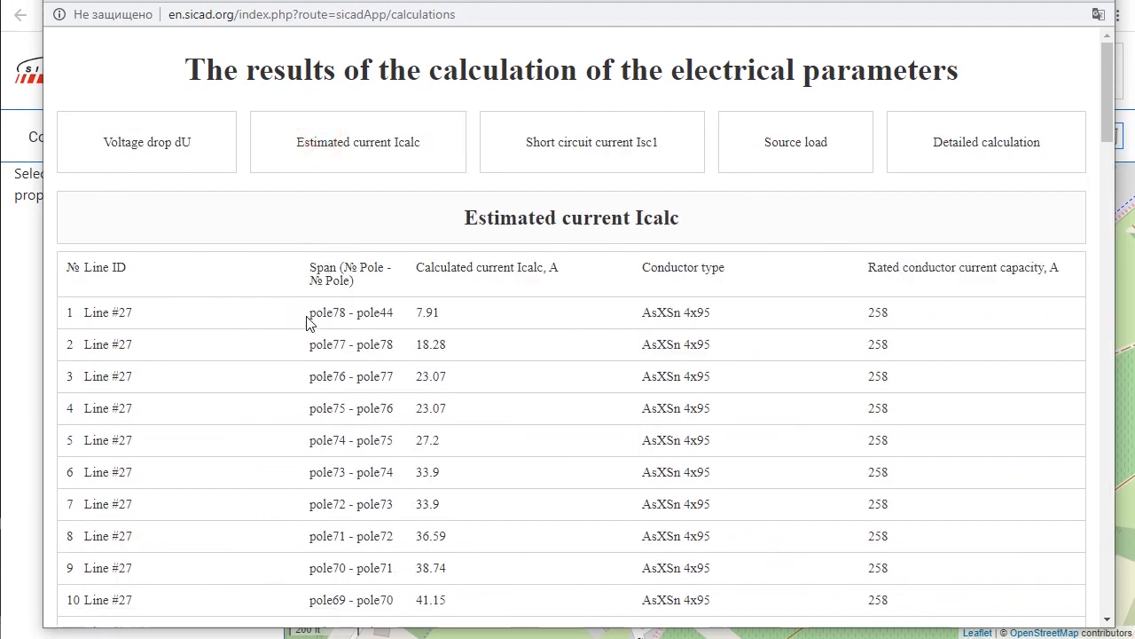
left_click_drag(307, 270, 335, 267)
left_click(569, 151)
Step: Examine the source load results, including the transformer's active power, list of consumers and calculated line characteristics
left_click(765, 146)
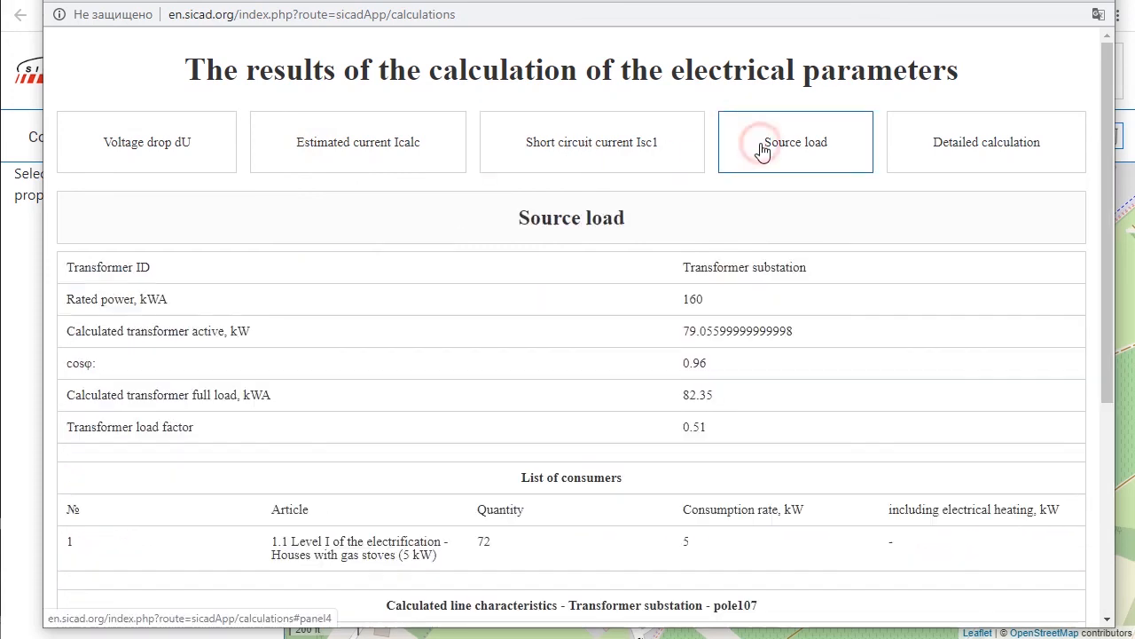
left_click_drag(682, 332, 710, 334)
scroll(711, 333, "down", 4)
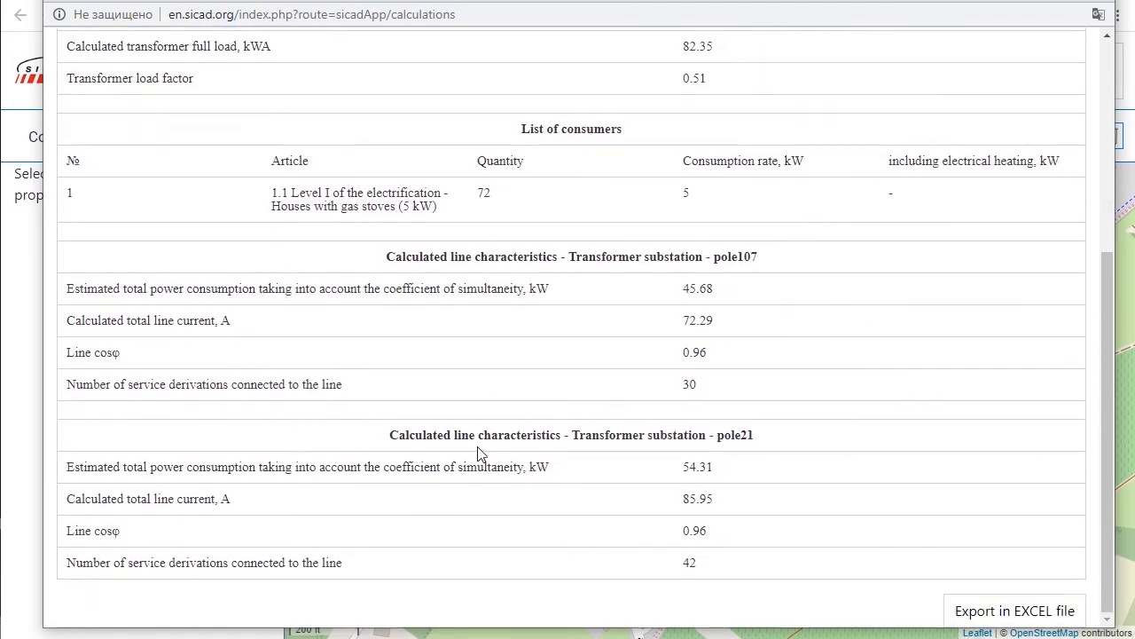
scroll(821, 426, "up", 4)
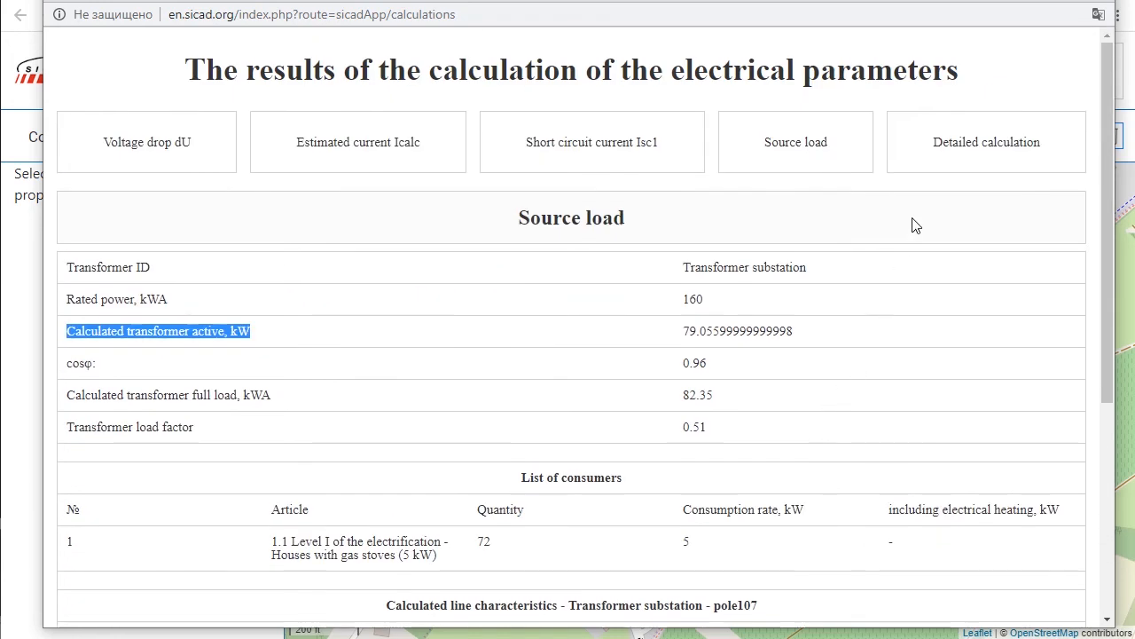
Step: Examine the detailed calculation table for all spans down to the one leaving the transformer substation
left_click(945, 137)
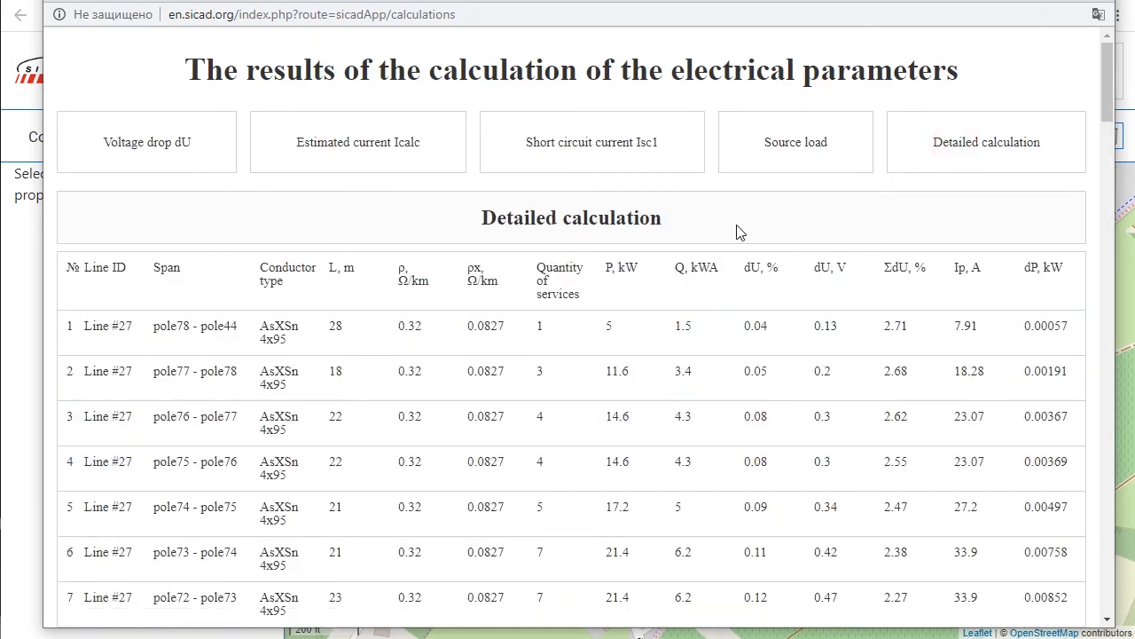
scroll(419, 218, "down", 1)
double_click(150, 182)
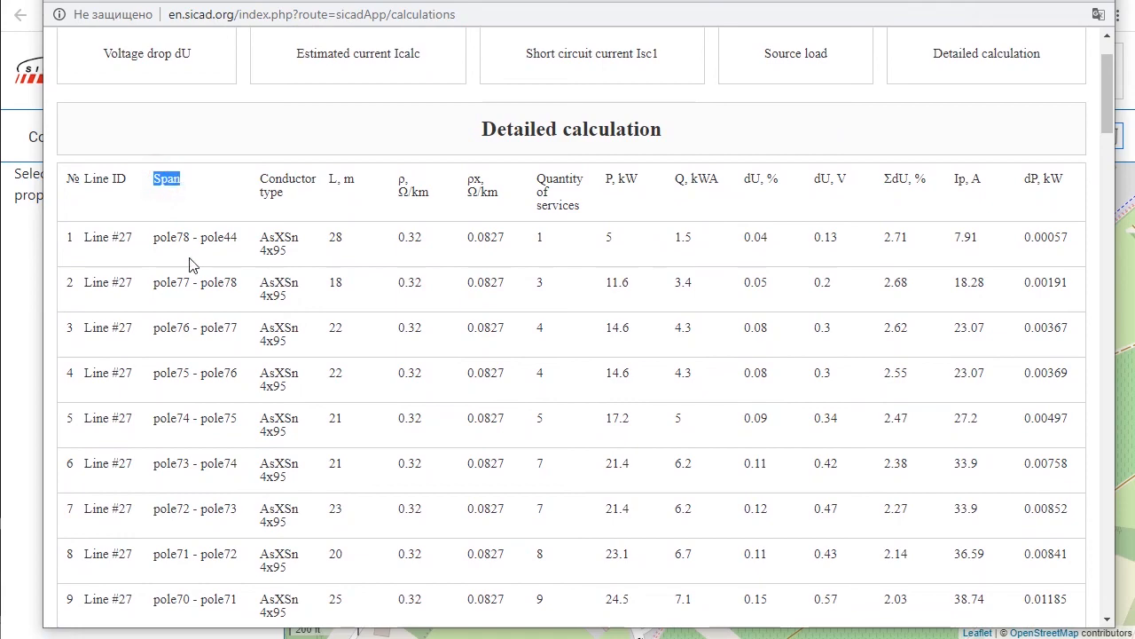
scroll(735, 236, "down", 20)
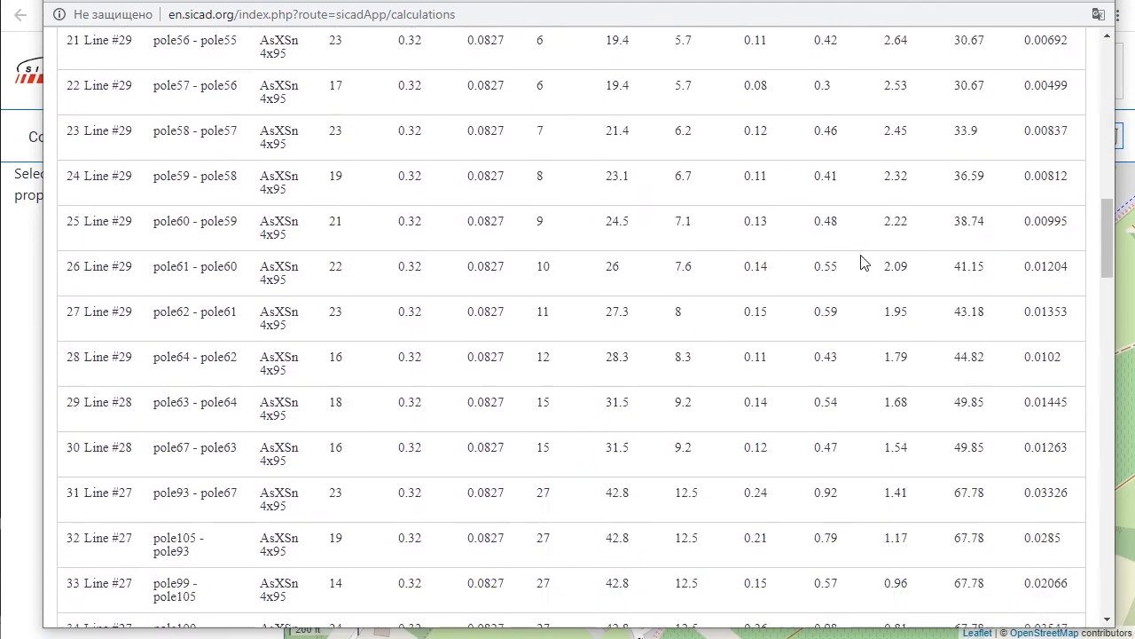
scroll(872, 262, "down", 18)
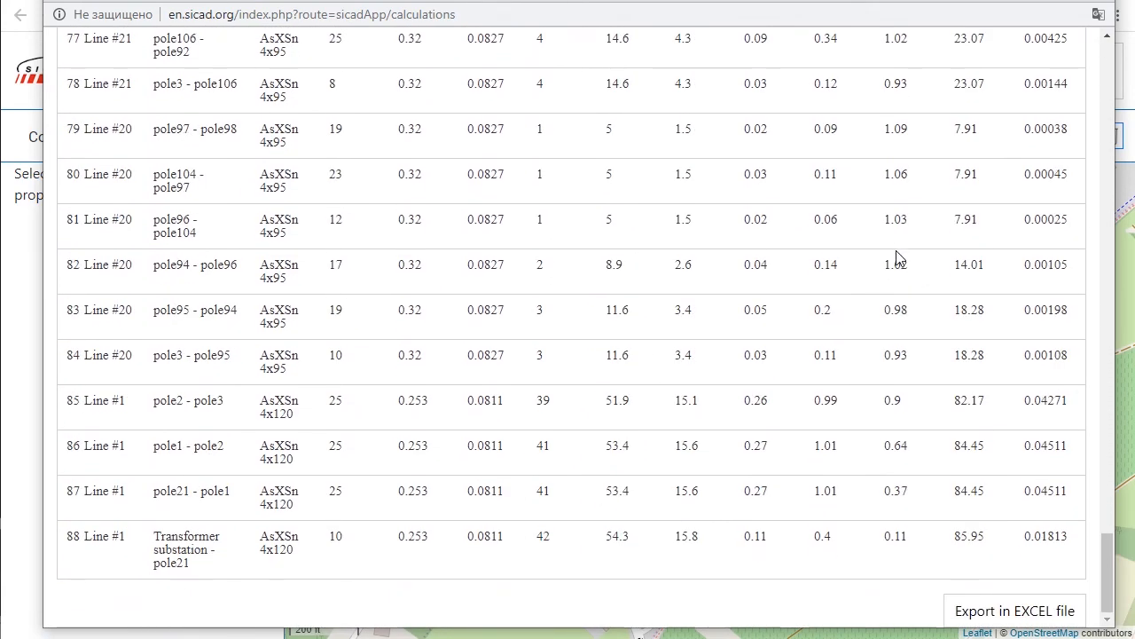
Step: Export the detailed calculation as an Excel file and look through the resulting worksheet
left_click(993, 612)
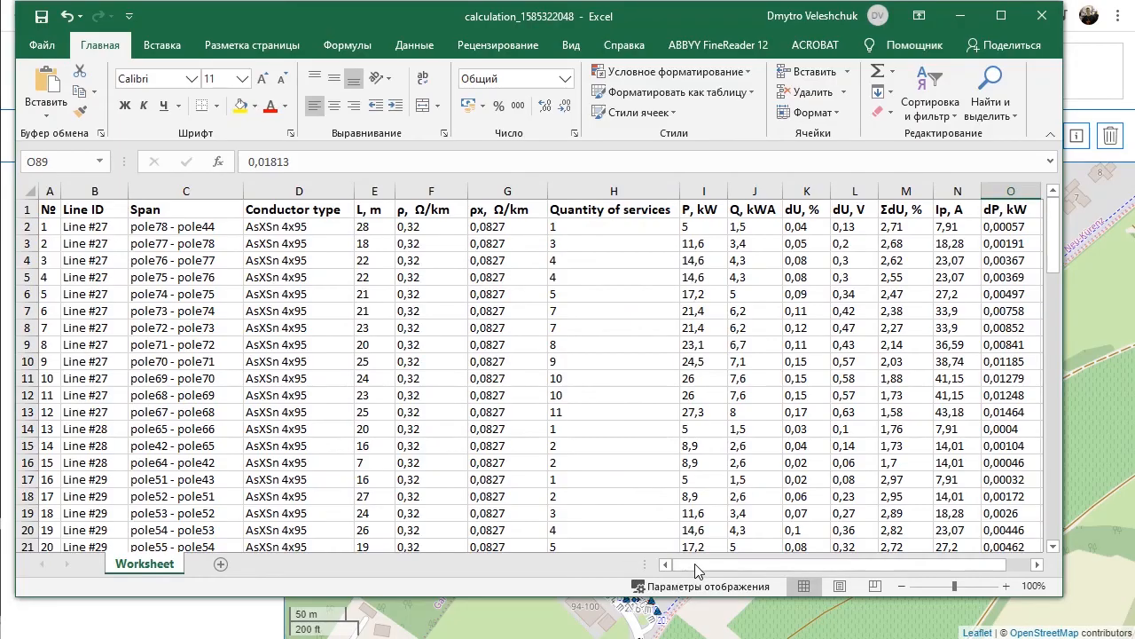
mouse_move(701, 565)
left_mouse_down()
mouse_move(751, 570)
mouse_move(714, 565)
left_mouse_up()
left_click_drag(1052, 233, 1040, 513)
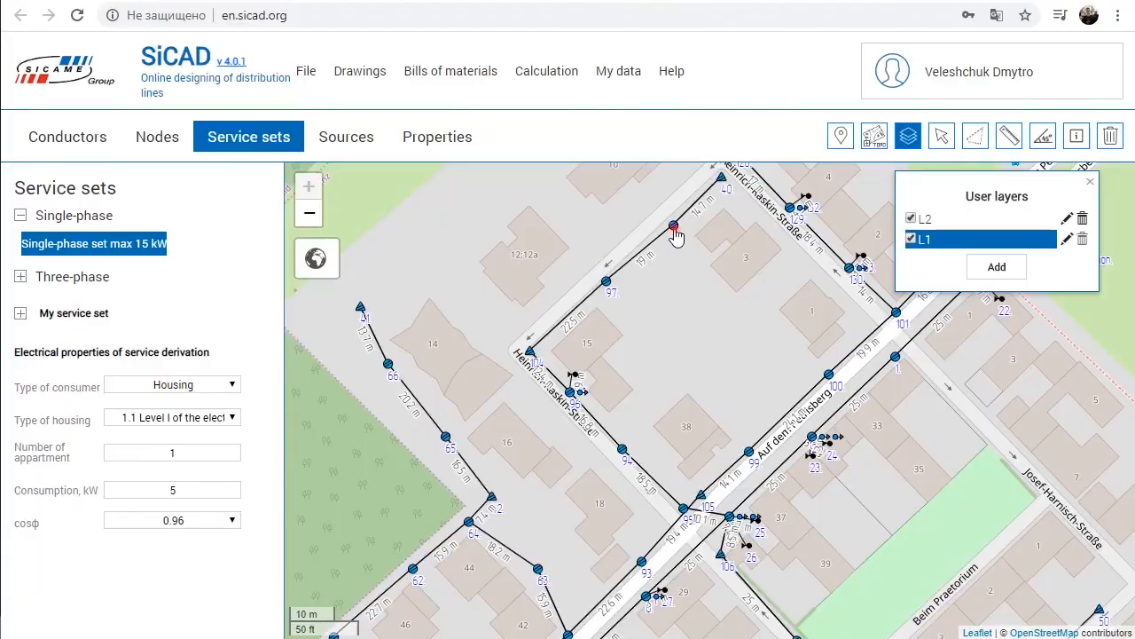
Step: Connect the houses near poles 94, 66 and 65 with the Single-phase set max 15 kW, using housing type 1.1 at 5 kW
left_click(688, 229)
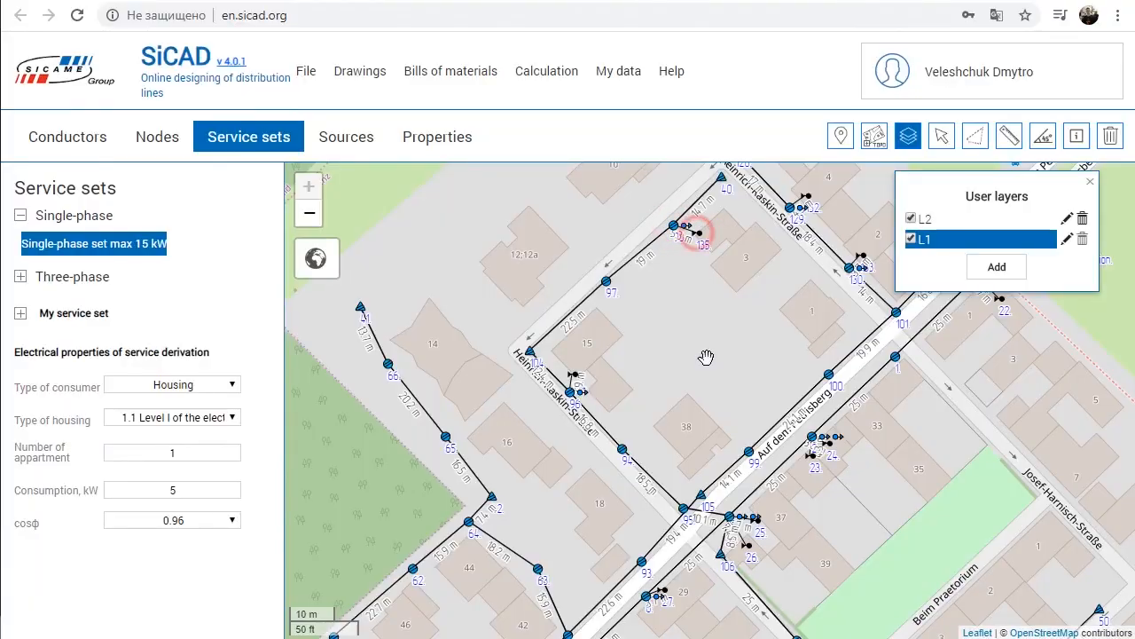
left_click(624, 451)
left_click_drag(648, 434, 709, 381)
left_click(450, 310)
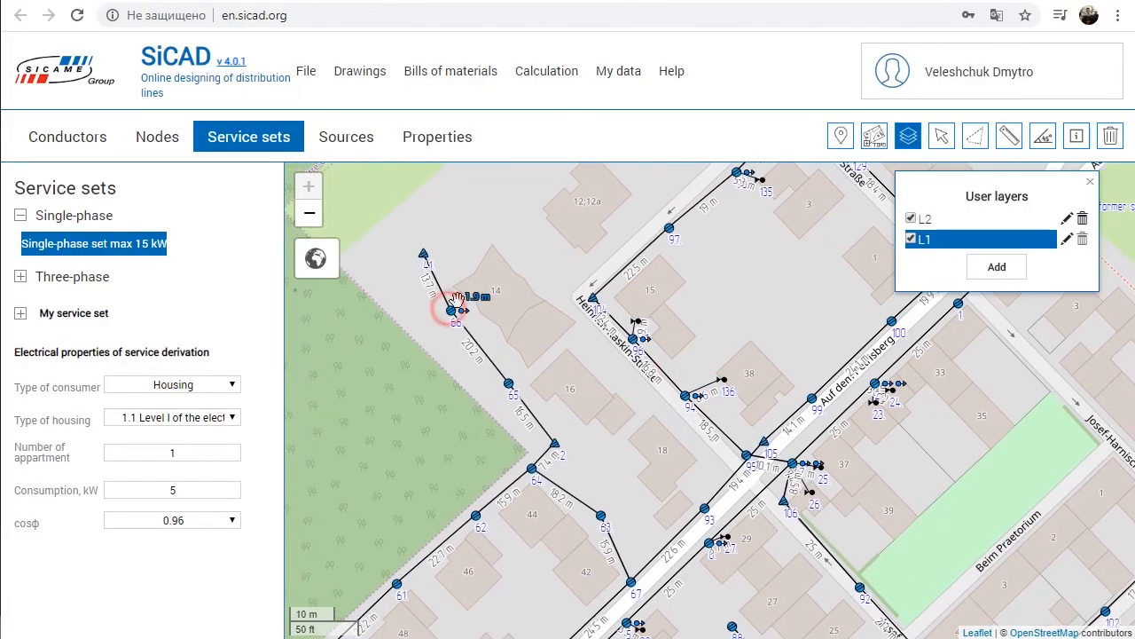
left_click(509, 384)
left_click(525, 347)
Step: Add Single-phase set max 15 kW connections from poles 67 and 68 and the next poles along Auf dem Petrisberg to adjacent houses
left_click_drag(641, 471, 570, 335)
left_click_drag(604, 380, 710, 300)
left_click(799, 262)
left_click(775, 263)
left_click(718, 339)
left_click(691, 341)
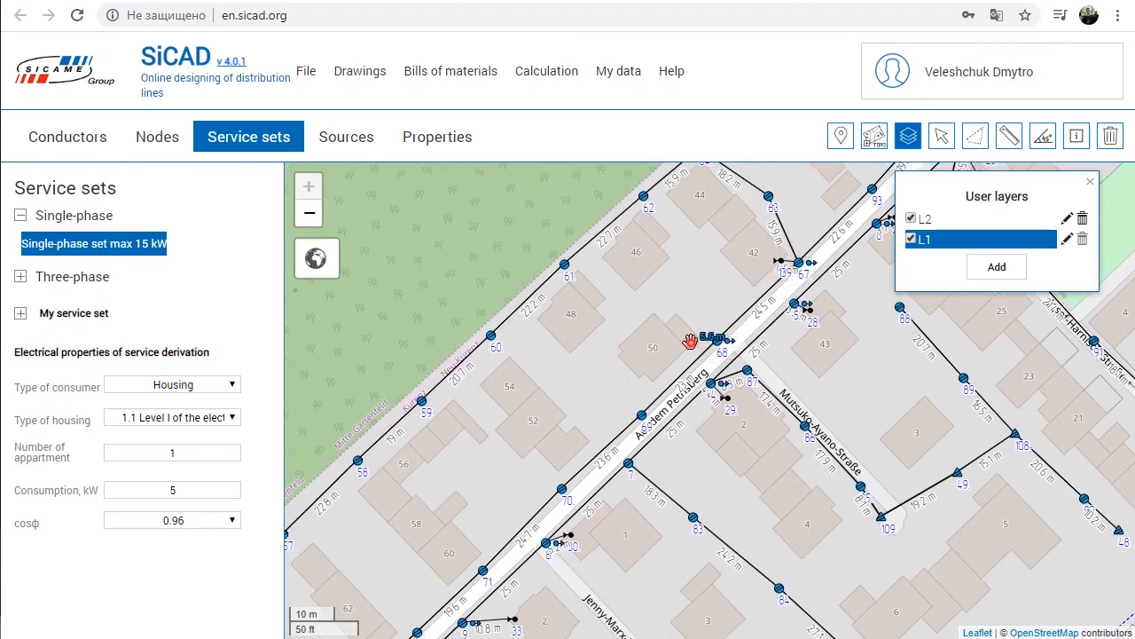
left_click_drag(598, 388, 679, 306)
left_click(662, 367)
left_click(663, 345)
left_click_drag(587, 356, 623, 295)
left_click(619, 388)
left_click(603, 384)
Step: Add more Single-phase set max 15 kW connections to houses from the poles farther southwest along Auf dem Petrisberg
left_click_drag(626, 336, 686, 261)
left_click(598, 391)
left_click(570, 393)
left_click_drag(593, 337, 685, 226)
left_click(551, 405)
left_click(557, 387)
left_click_drag(565, 354, 631, 245)
left_click(546, 363)
left_click(535, 362)
left_click_drag(535, 327, 619, 247)
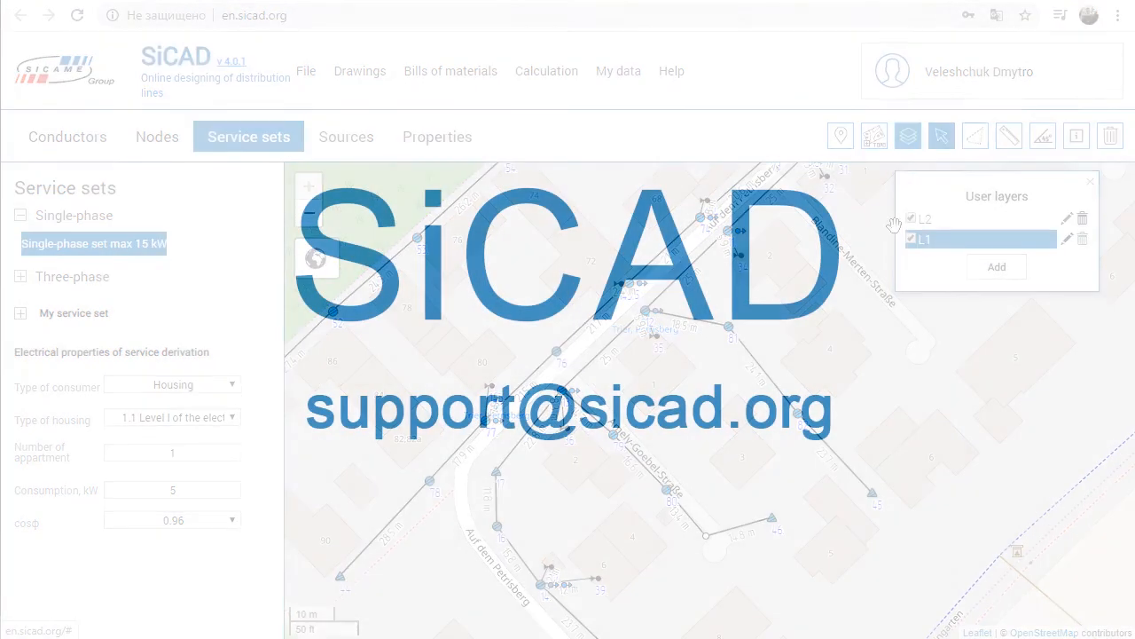